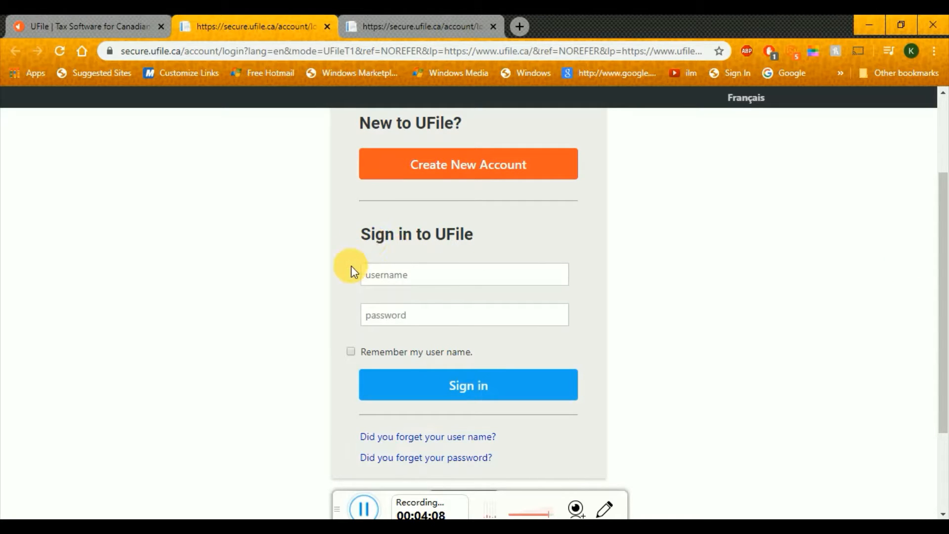
# Sign in with the prefilled credentials, skip saving the password, and launch the 2019 tax file
pyautogui.click(400, 17)
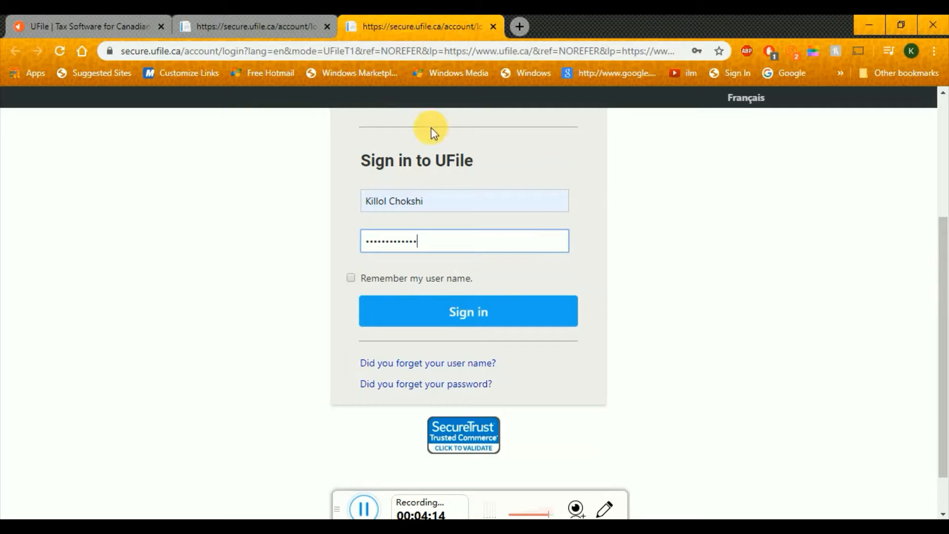
pyautogui.click(468, 320)
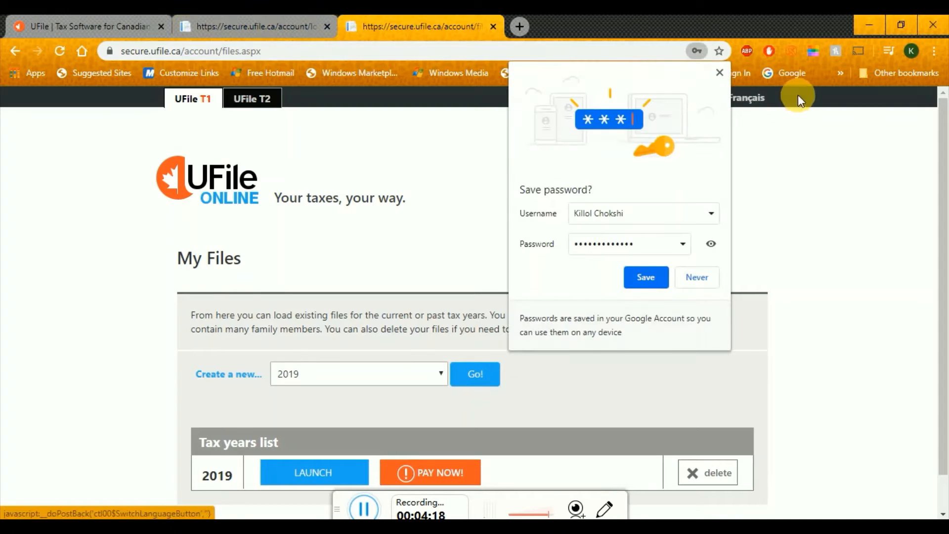
pyautogui.click(720, 73)
pyautogui.scroll(-1, 947, 162)
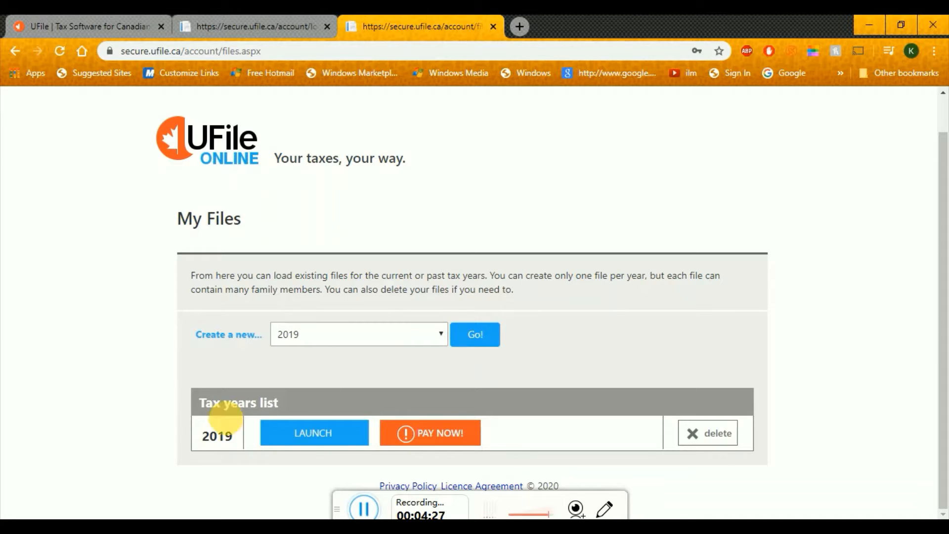
pyautogui.click(324, 435)
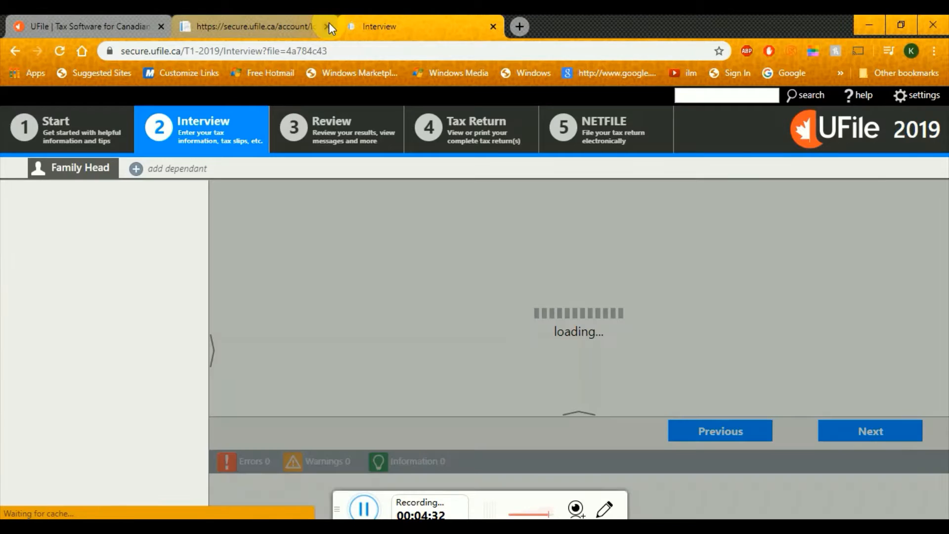
pyautogui.click(327, 25)
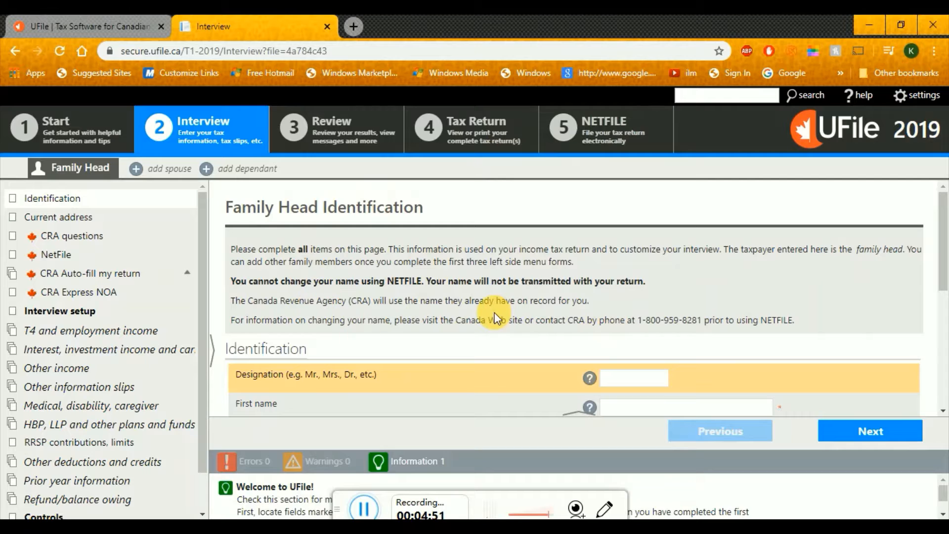
# Enter the designation Mr. and the taxpayer's first and last name
pyautogui.moveTo(946, 233); pyautogui.dragTo(946, 283)
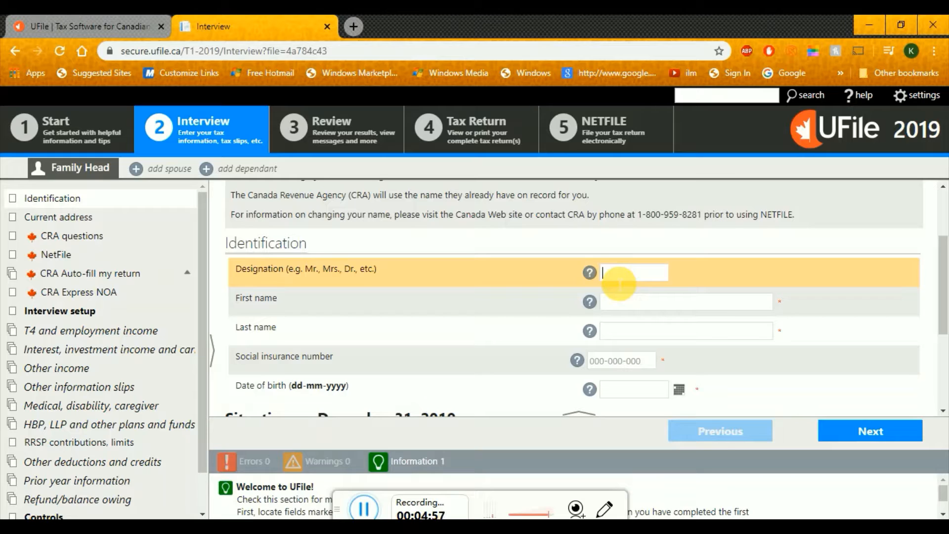
pyautogui.write('Mr.')
pyautogui.press('Tab')
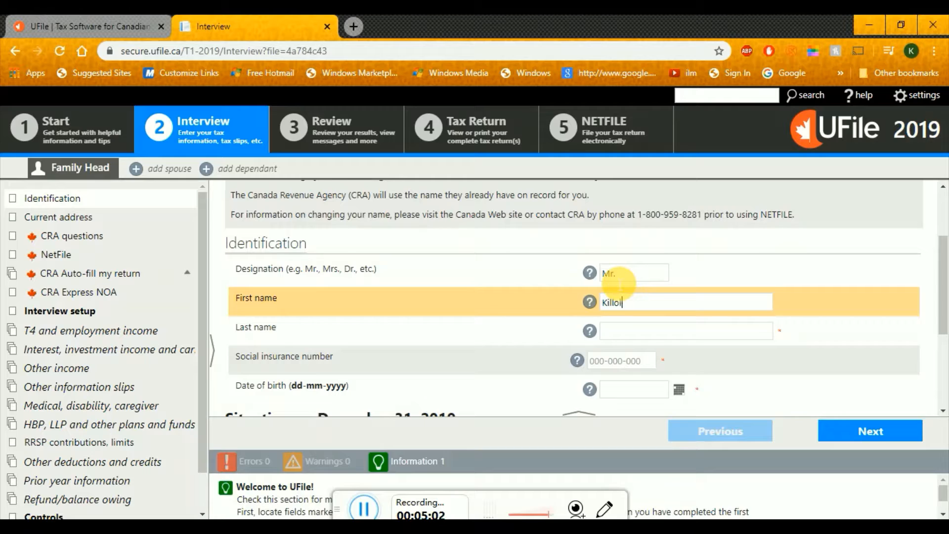
pyautogui.press('Tab')
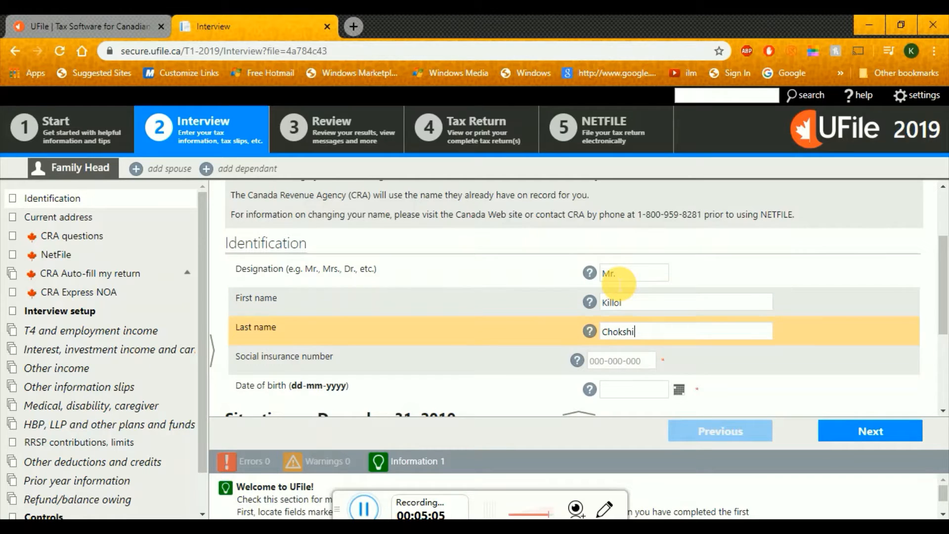
# Enter the taxpayer's social insurance number and date of birth
pyautogui.press('Tab')
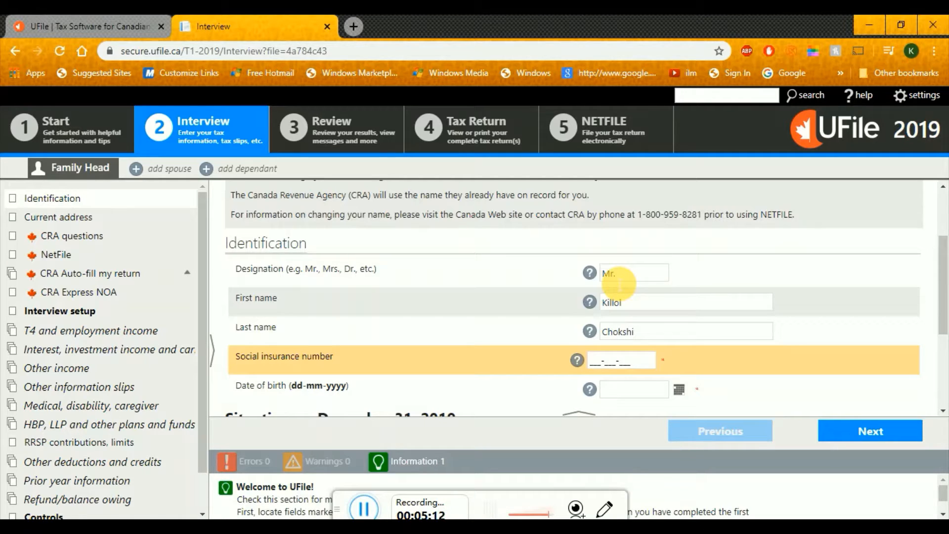
pyautogui.click(651, 390)
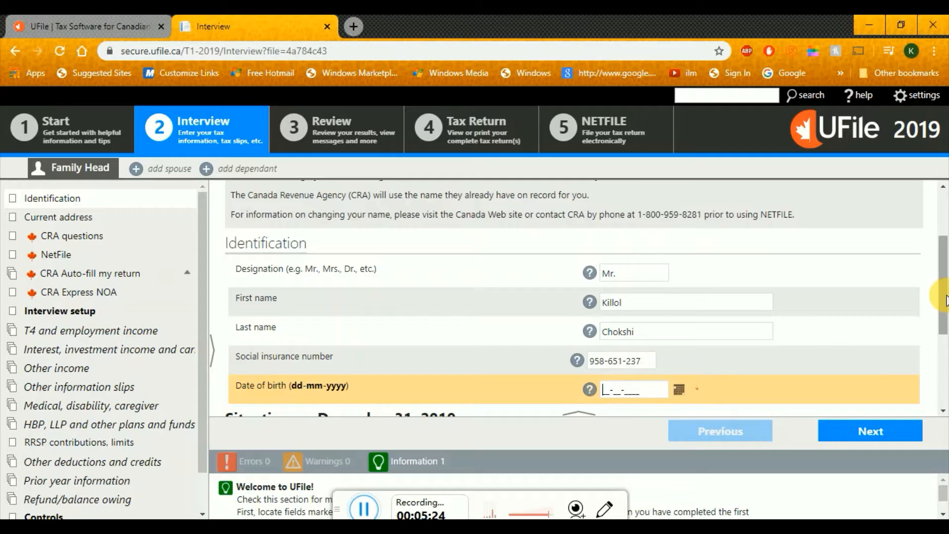
pyautogui.moveTo(945, 296); pyautogui.dragTo(946, 340)
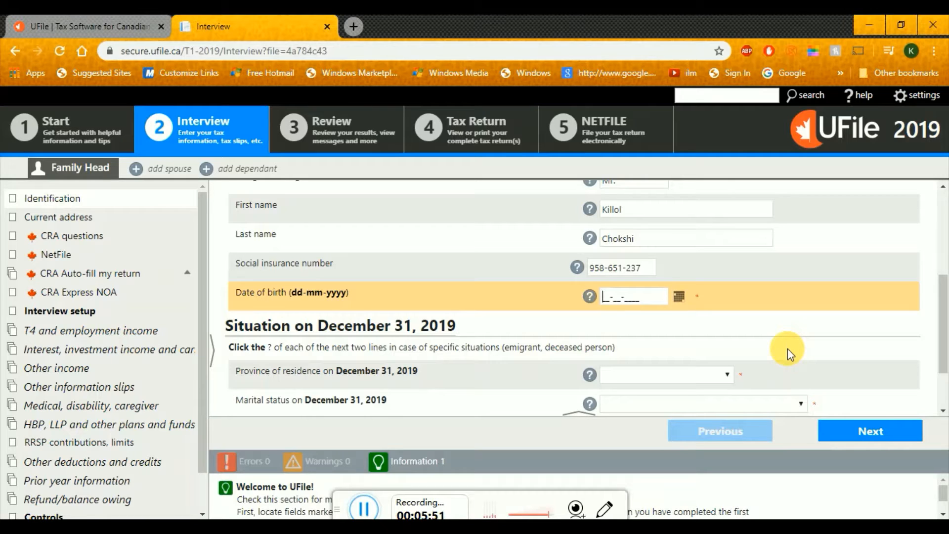
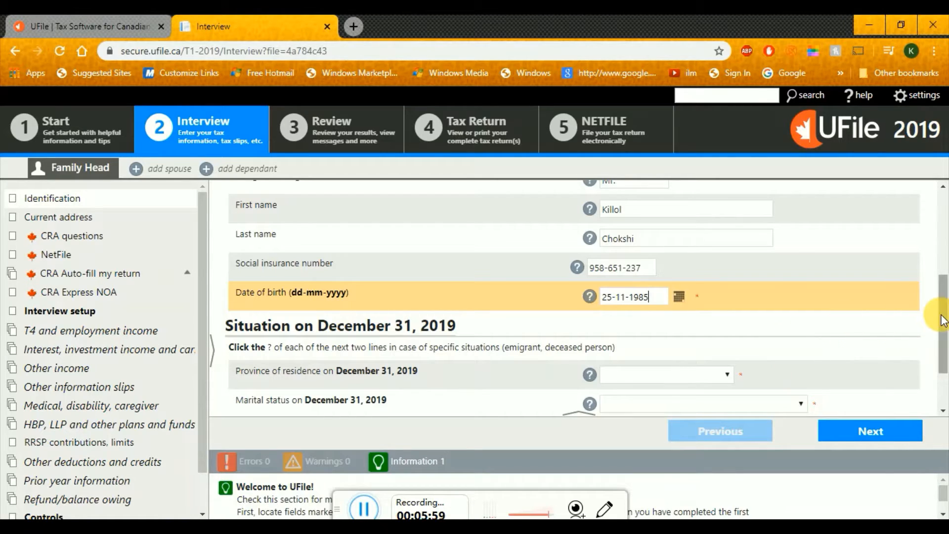
# Choose Newfoundland and Labrador from the province of residence list
pyautogui.moveTo(940, 308); pyautogui.dragTo(945, 354)
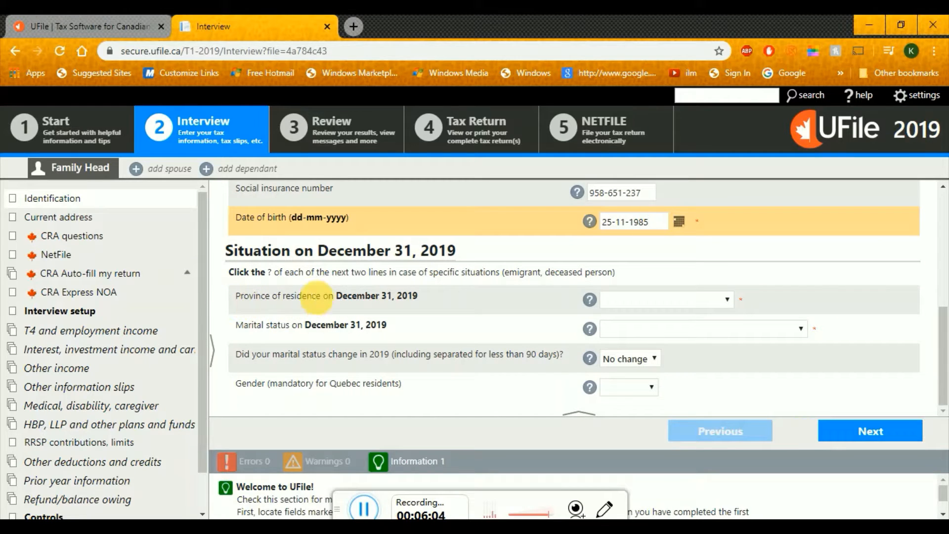
pyautogui.moveTo(337, 298); pyautogui.dragTo(424, 296)
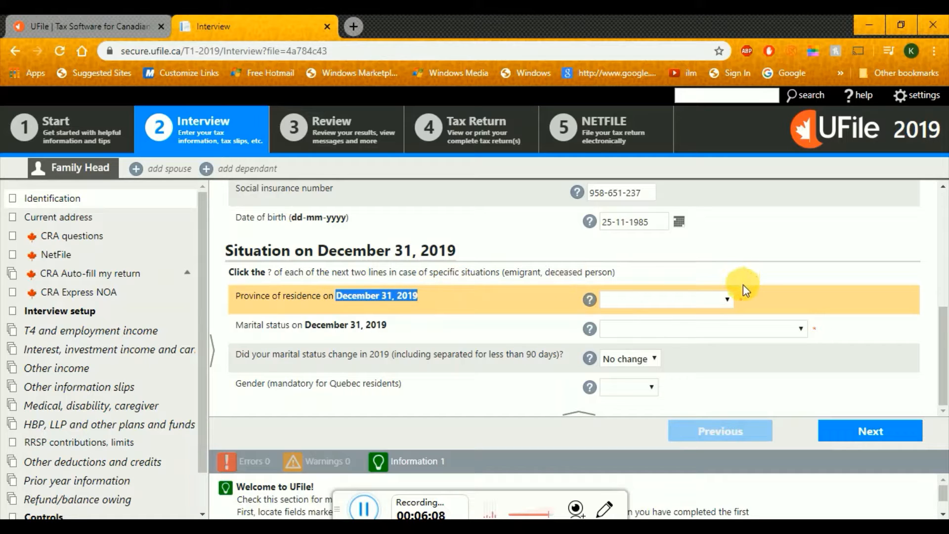
pyautogui.click(768, 297)
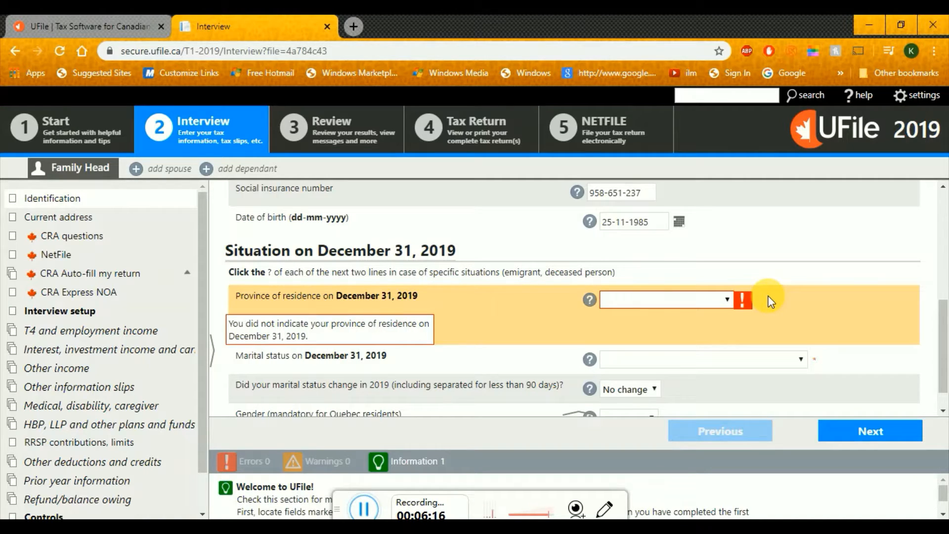
pyautogui.click(730, 301)
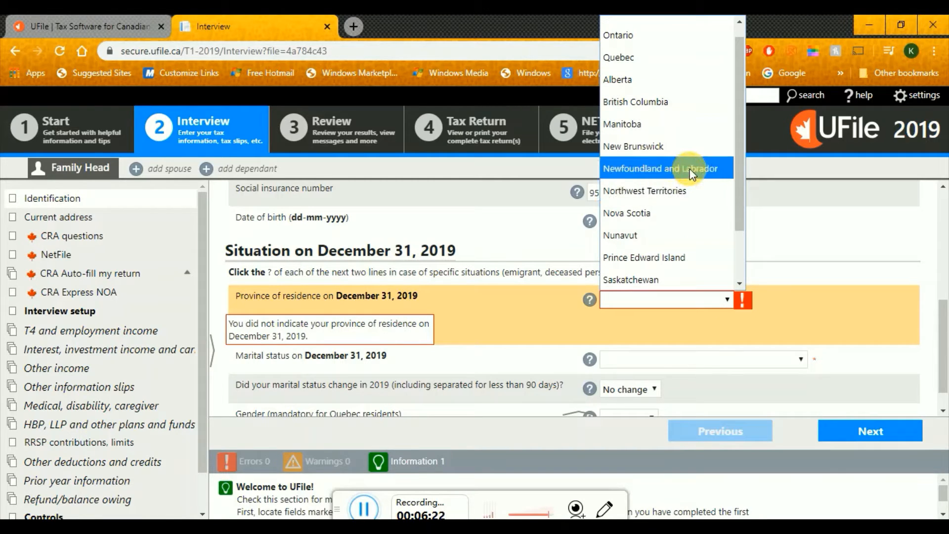
pyautogui.click(692, 169)
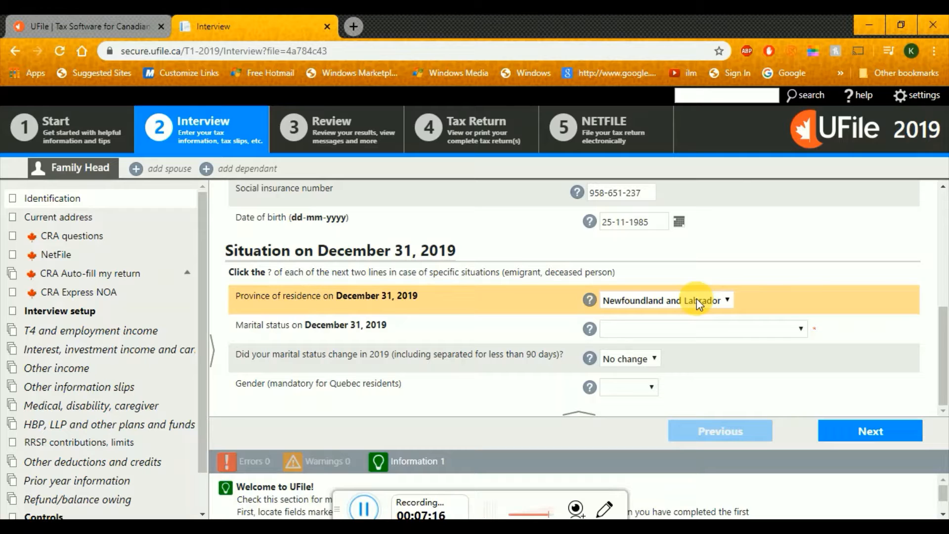
# Try Prince Edward Island, revert the province to Newfoundland and Labrador, then show marital status options
pyautogui.click(697, 299)
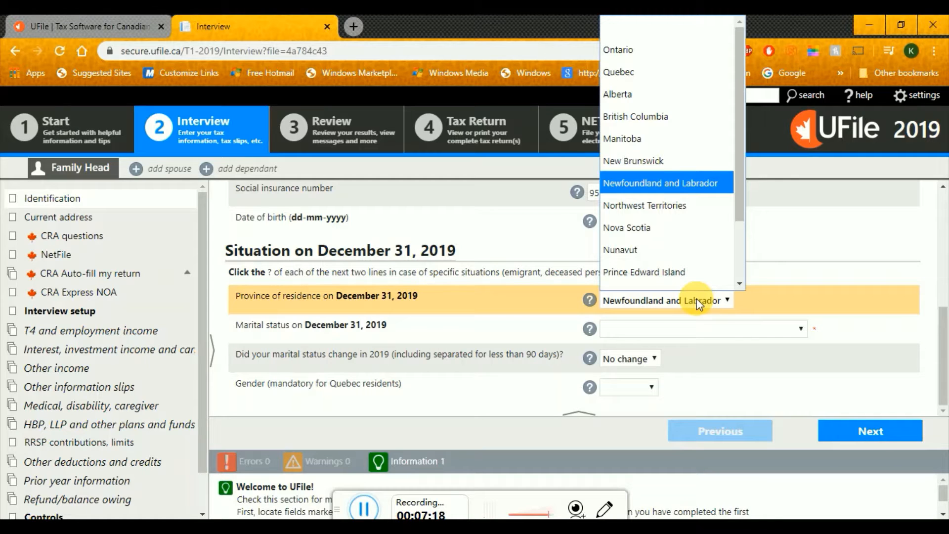
pyautogui.scroll(-2, 696, 276)
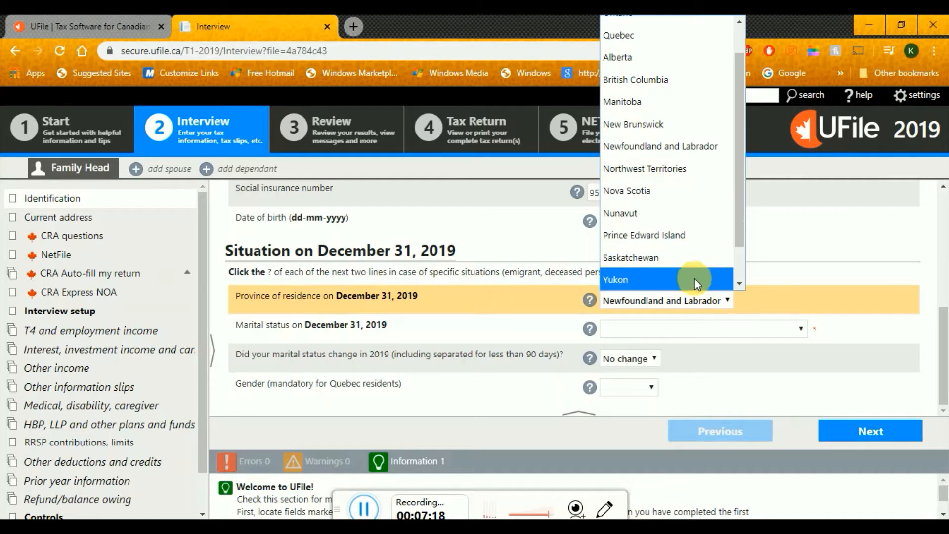
pyautogui.click(693, 243)
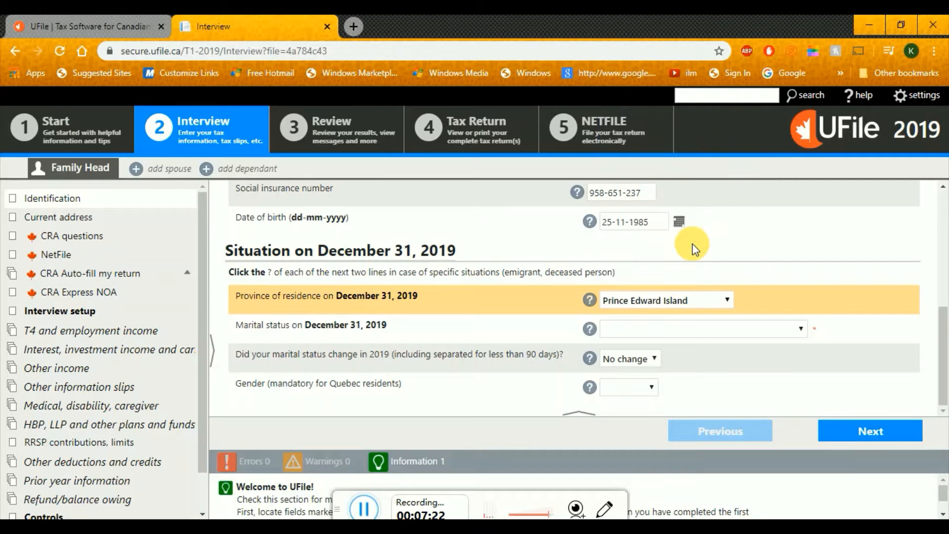
pyautogui.click(690, 304)
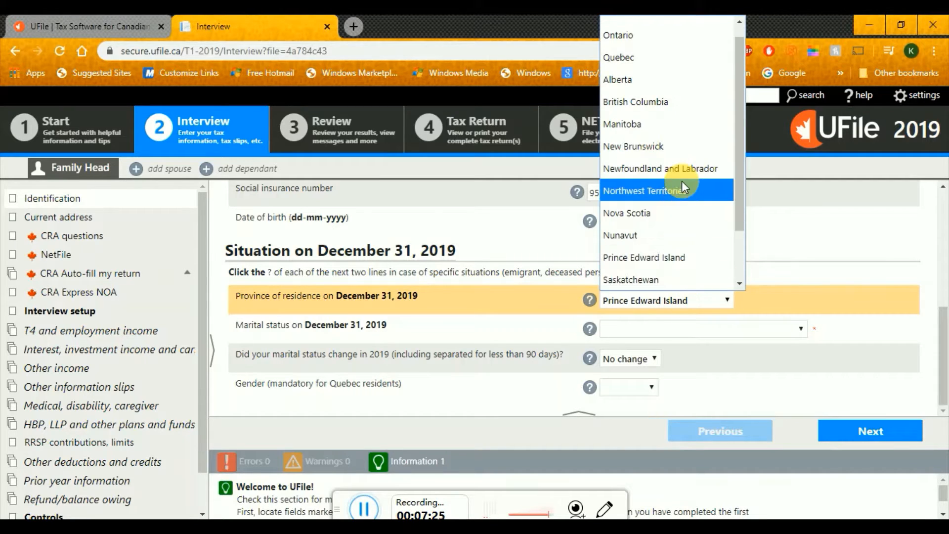
pyautogui.click(686, 169)
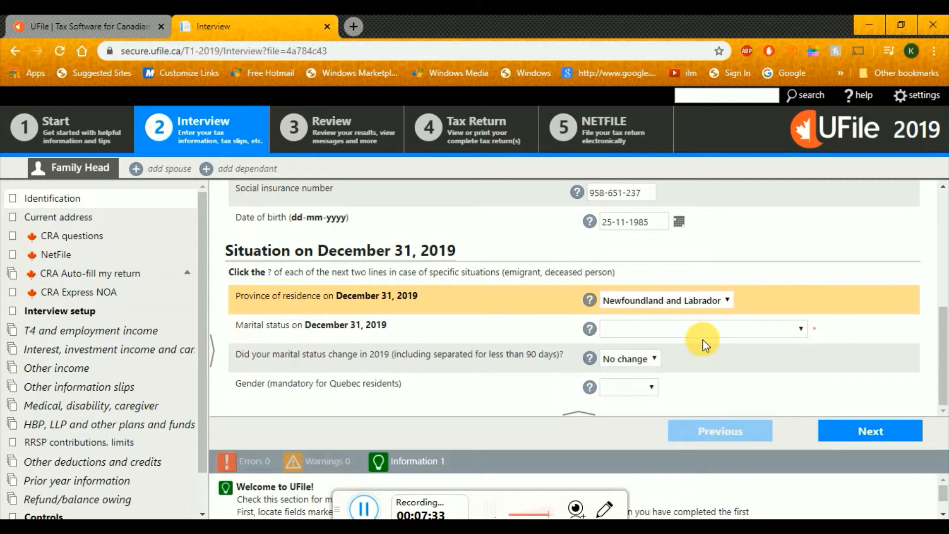
pyautogui.click(746, 328)
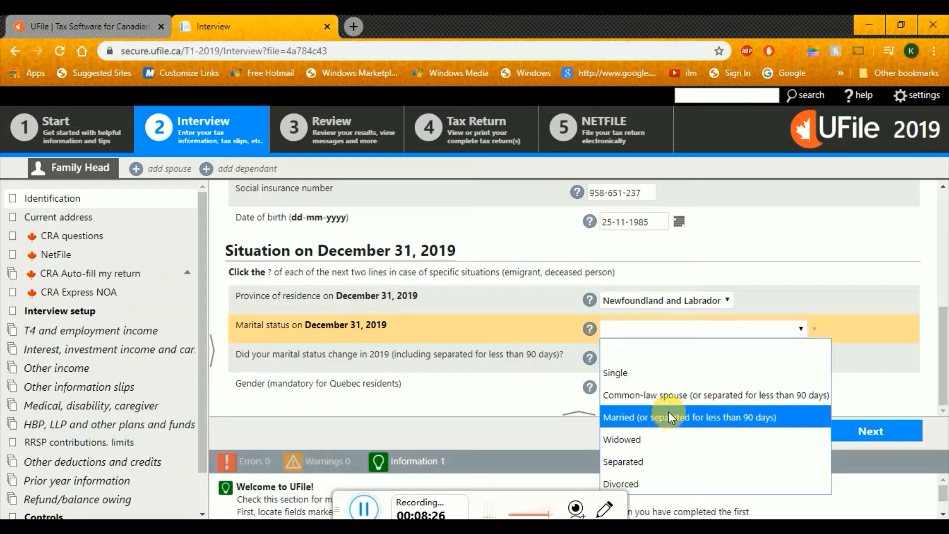
# Select Single as marital status and Male as gender
pyautogui.click(680, 370)
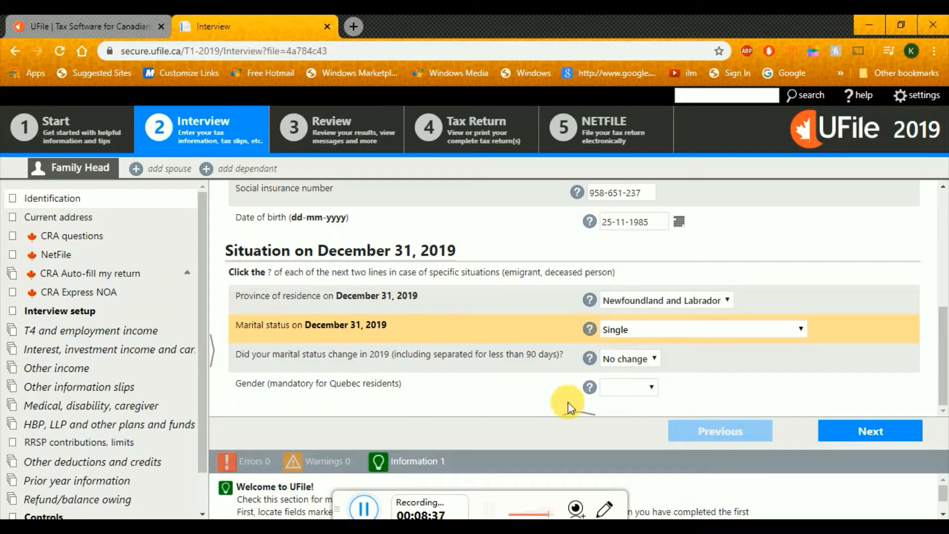
pyautogui.click(615, 395)
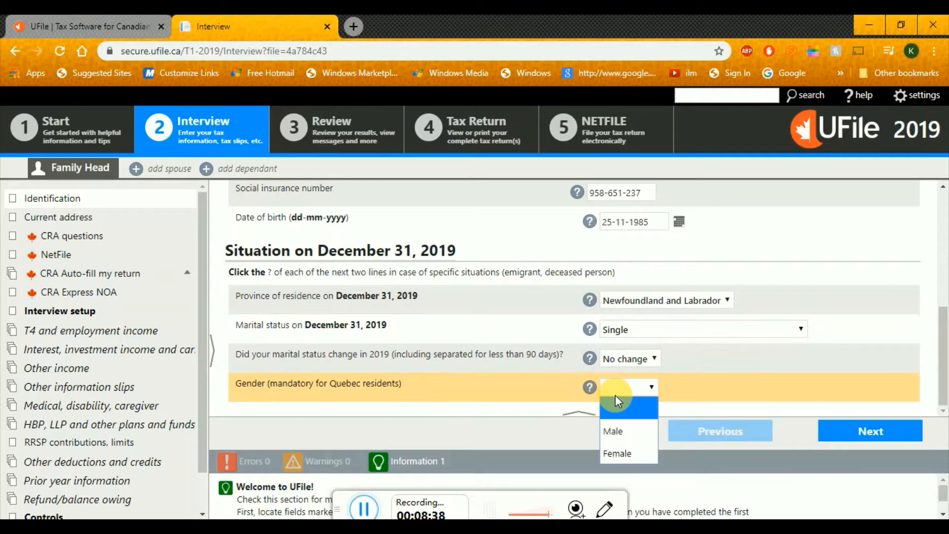
pyautogui.click(617, 433)
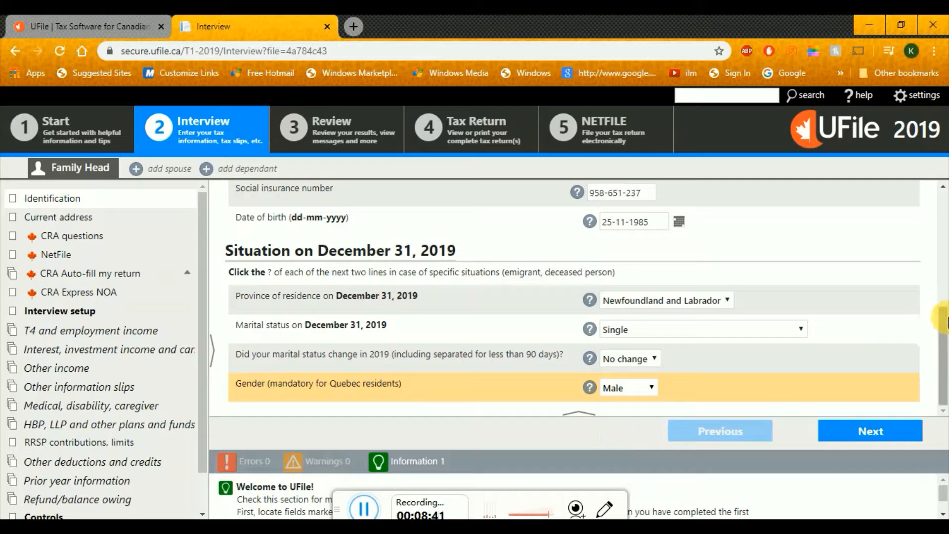
pyautogui.scroll(1, 944, 301)
pyautogui.moveTo(943, 302)
pyautogui.mouseDown()
pyautogui.moveTo(944, 281)
pyautogui.moveTo(944, 311)
pyautogui.moveTo(944, 208)
pyautogui.moveTo(944, 319)
pyautogui.mouseUp()
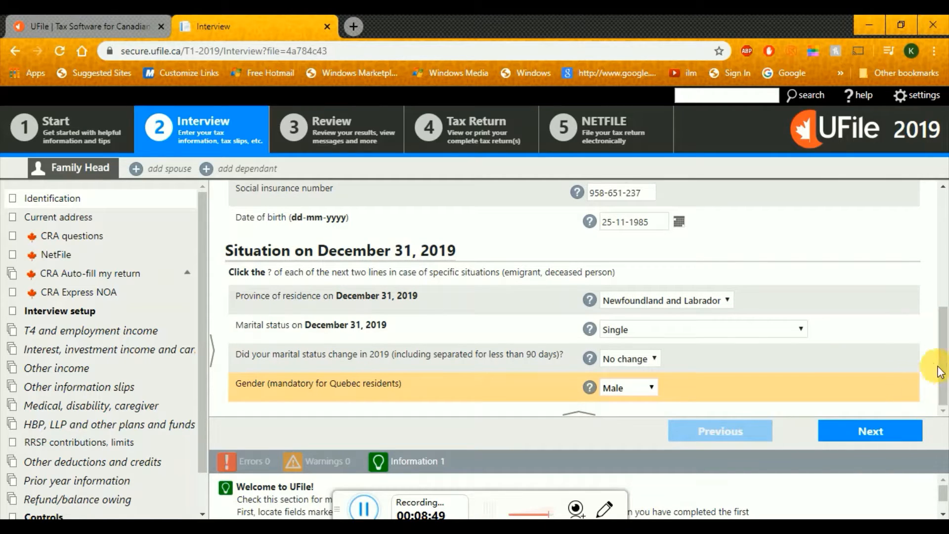
pyautogui.moveTo(939, 364); pyautogui.dragTo(944, 284)
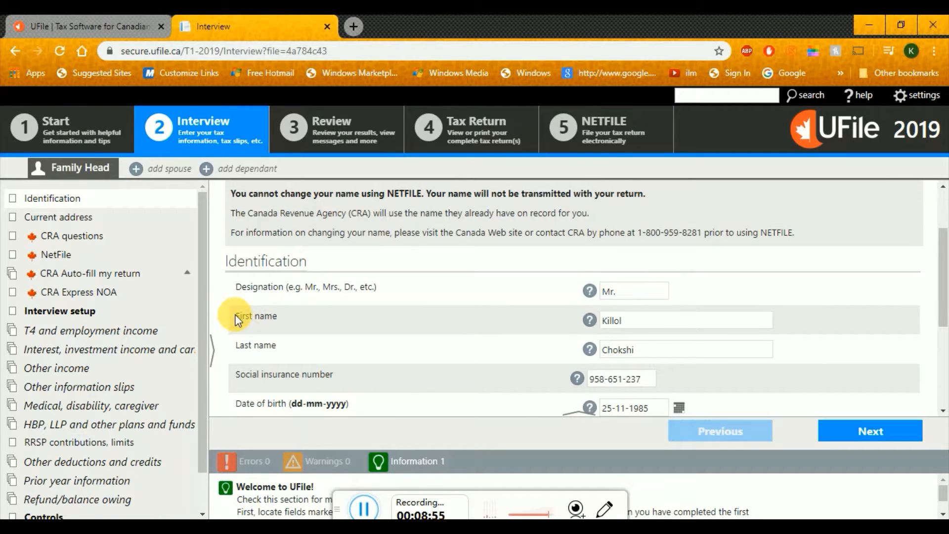
pyautogui.moveTo(235, 315); pyautogui.dragTo(278, 346)
pyautogui.click(259, 331)
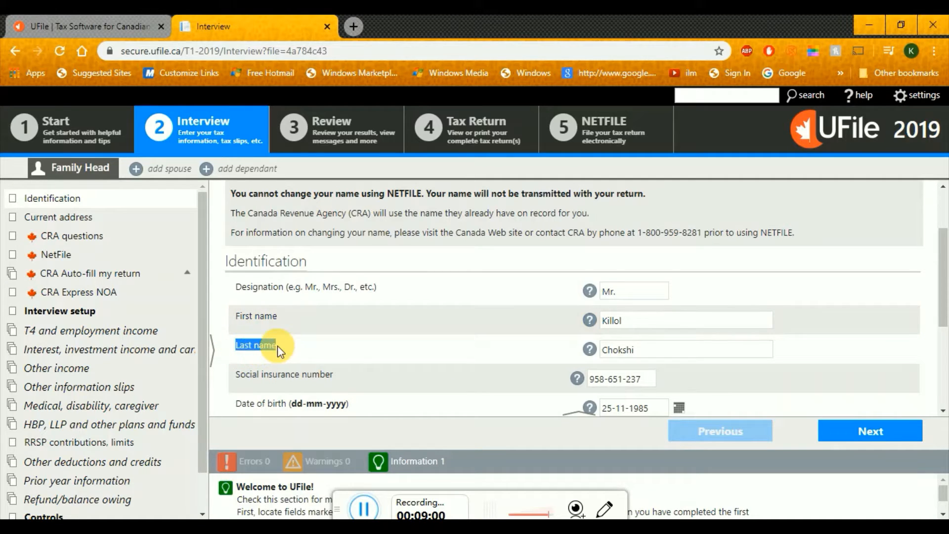
pyautogui.click(278, 346)
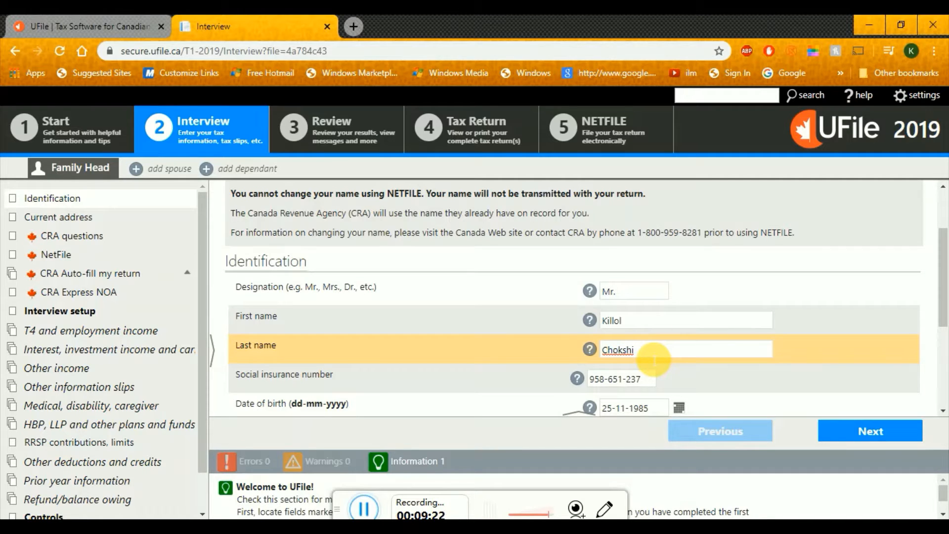
pyautogui.click(640, 323)
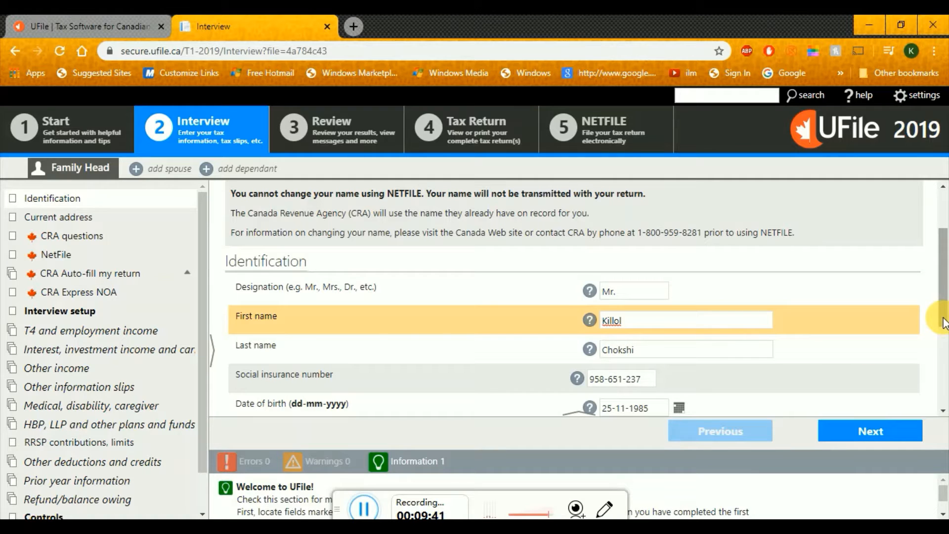
pyautogui.moveTo(945, 322); pyautogui.dragTo(946, 403)
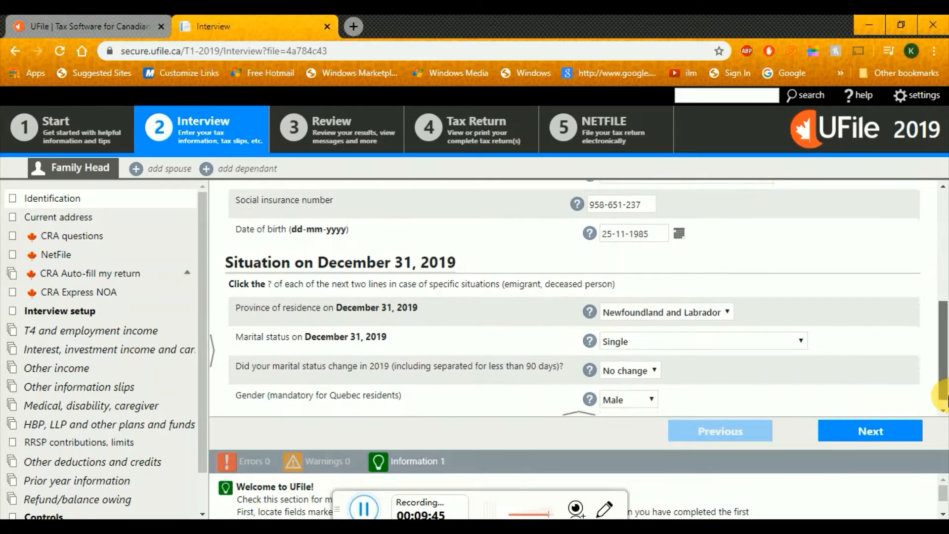
# On the address page, enter the mailing street address and city
pyautogui.click(890, 442)
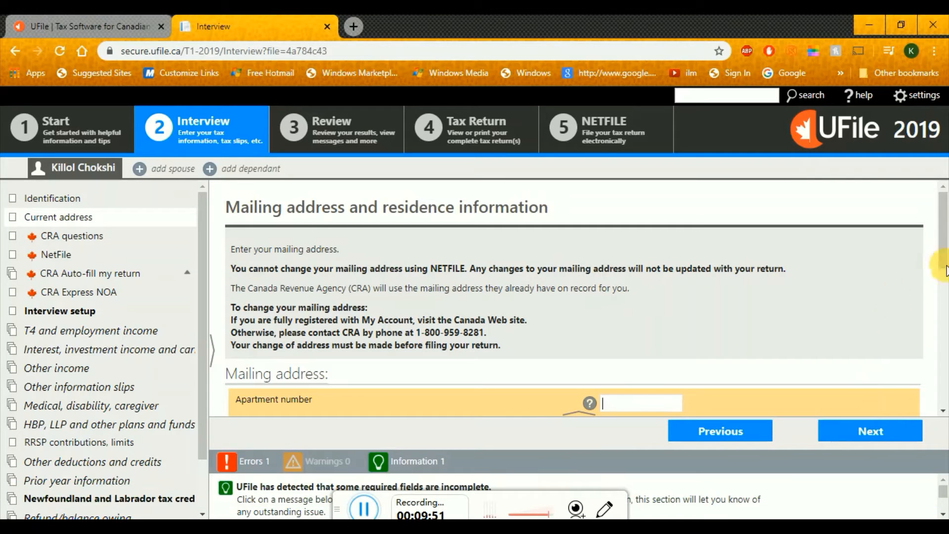
pyautogui.scroll(-1, 944, 252)
pyautogui.moveTo(943, 250); pyautogui.dragTo(943, 292)
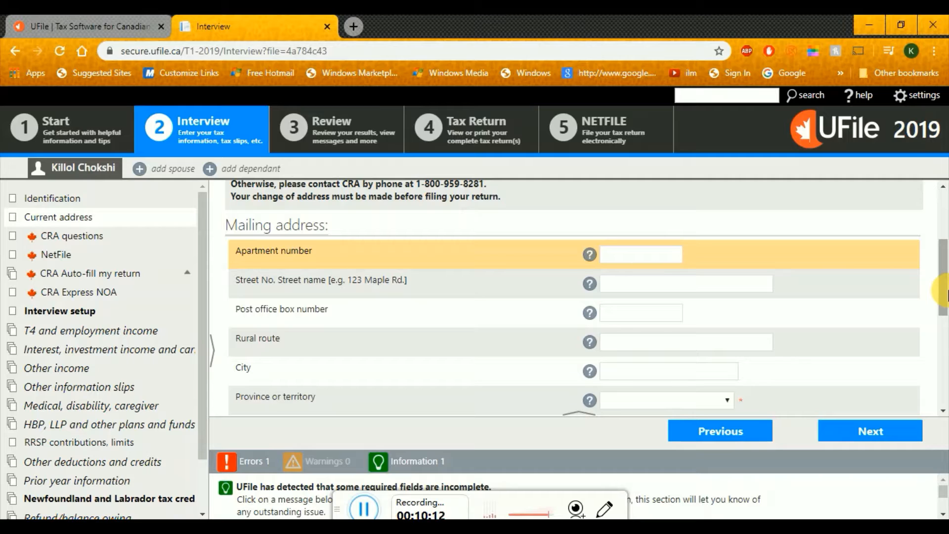
pyautogui.click(749, 290)
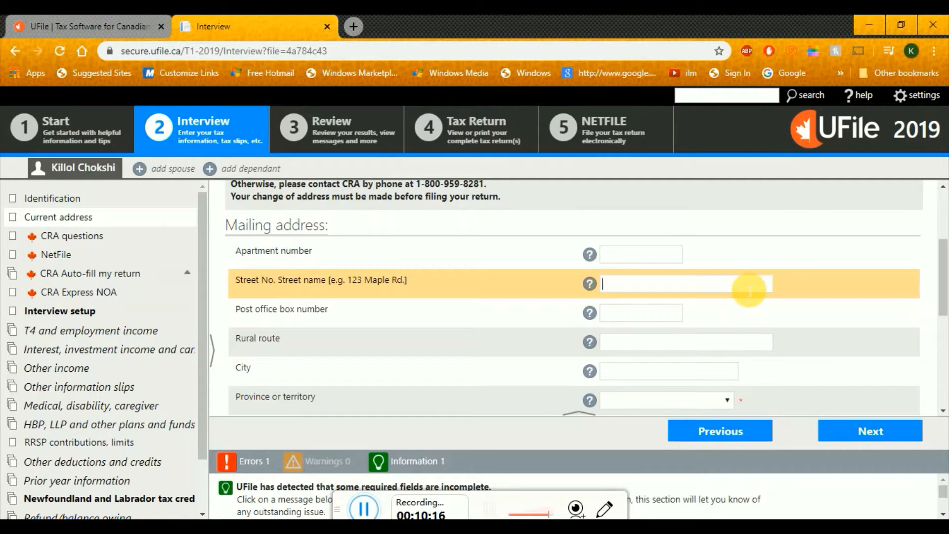
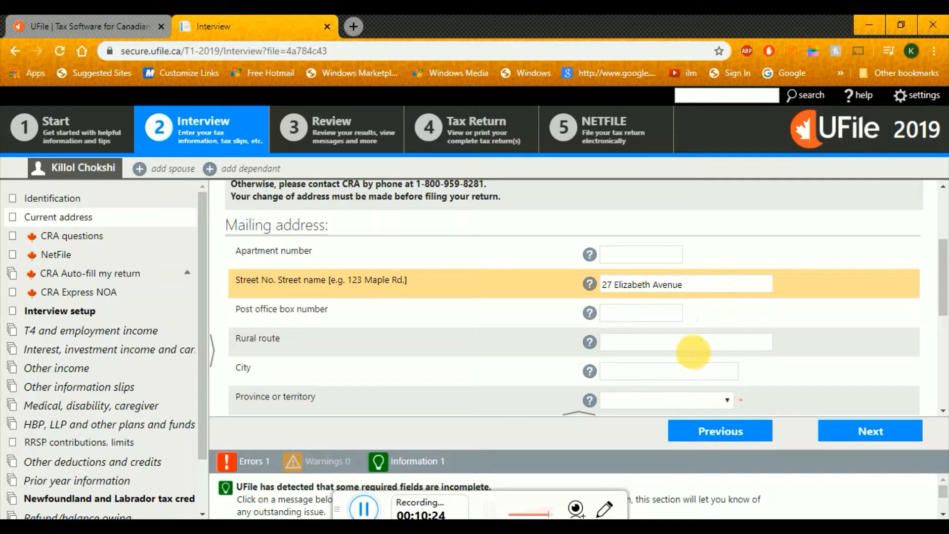
pyautogui.scroll(-2, 945, 312)
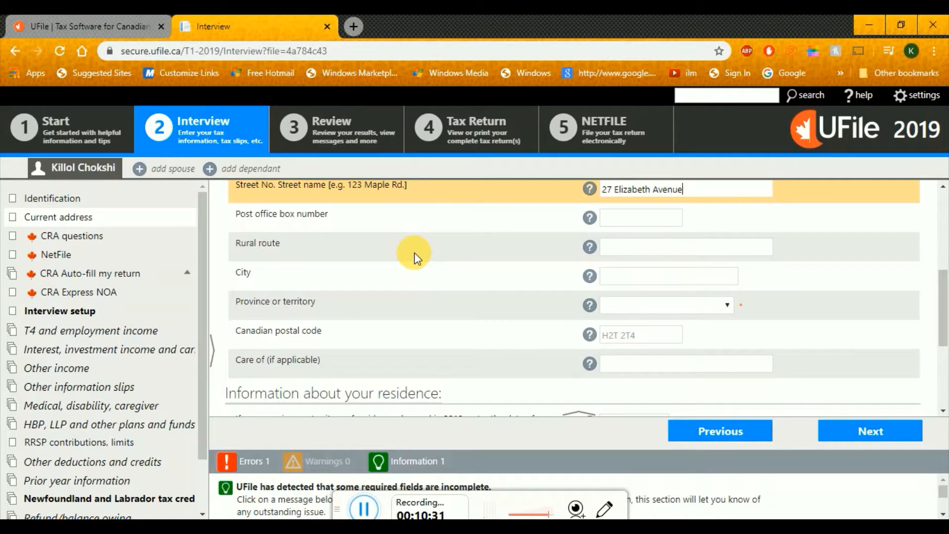
pyautogui.click(619, 277)
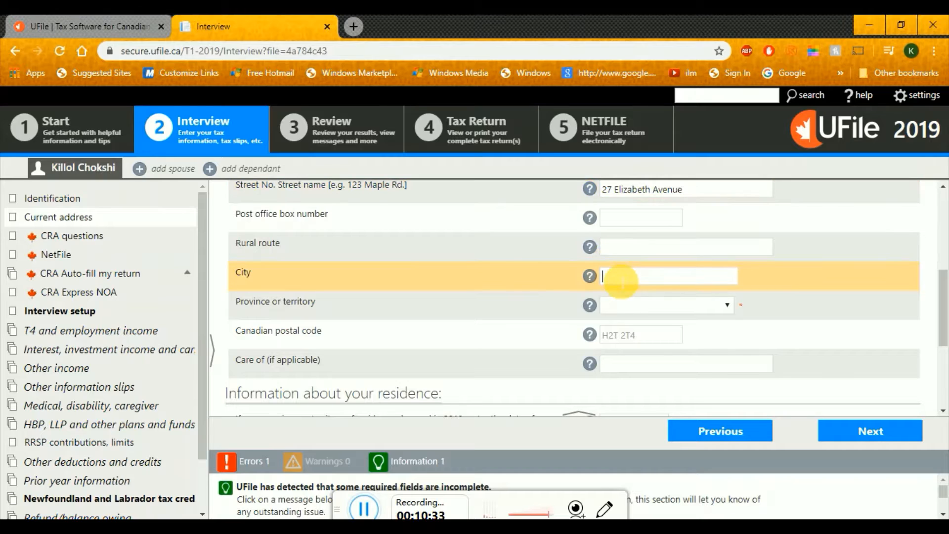
pyautogui.write("St. John's")
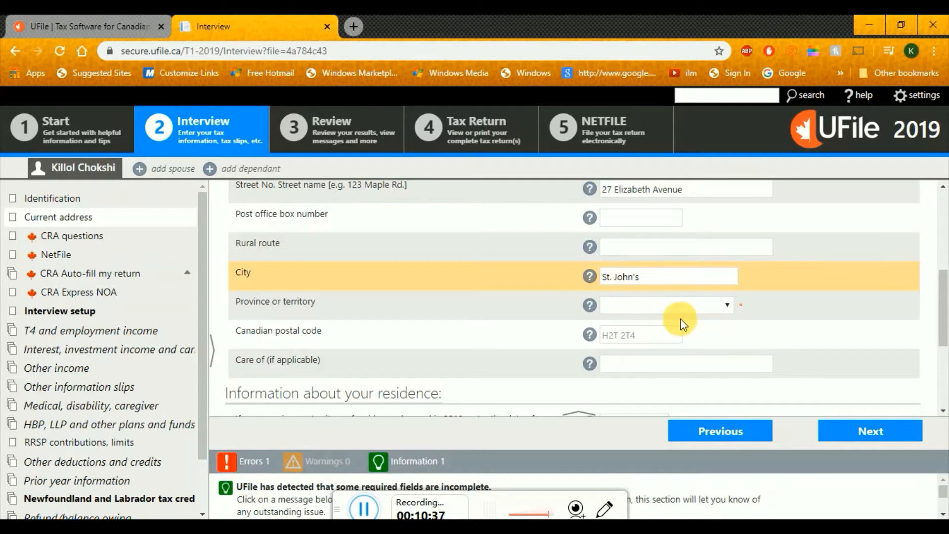
# Set the mailing province to Newfoundland and Labrador and enter the postal code
pyautogui.click(688, 306)
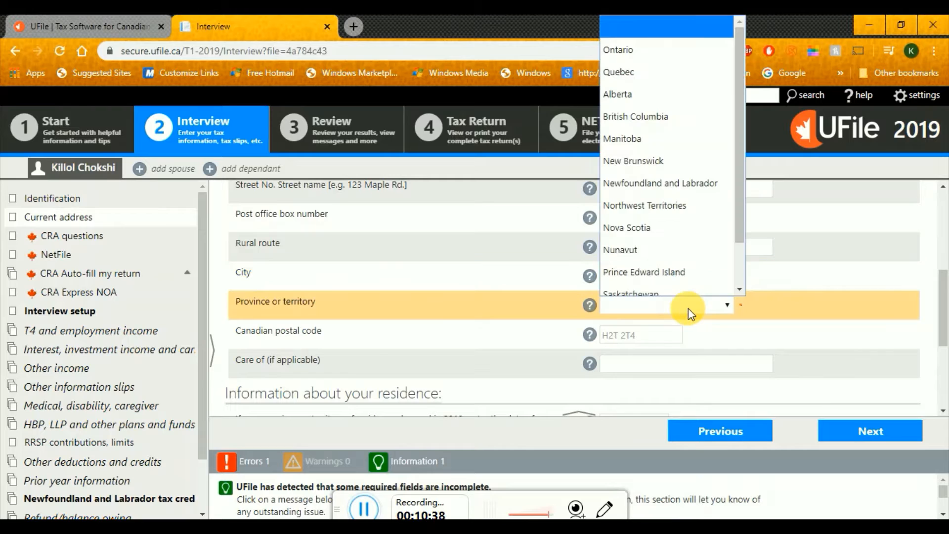
pyautogui.click(695, 174)
pyautogui.click(613, 336)
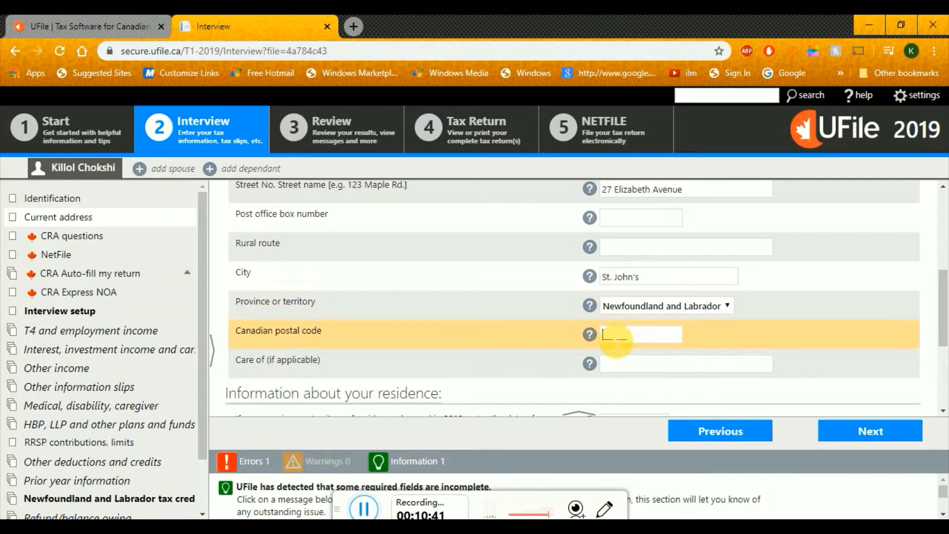
pyautogui.write('A')
pyautogui.write('1C4T6')
# Answer Yes that the home address matches the mailing address, then save the page
pyautogui.scroll(-2, 942, 283)
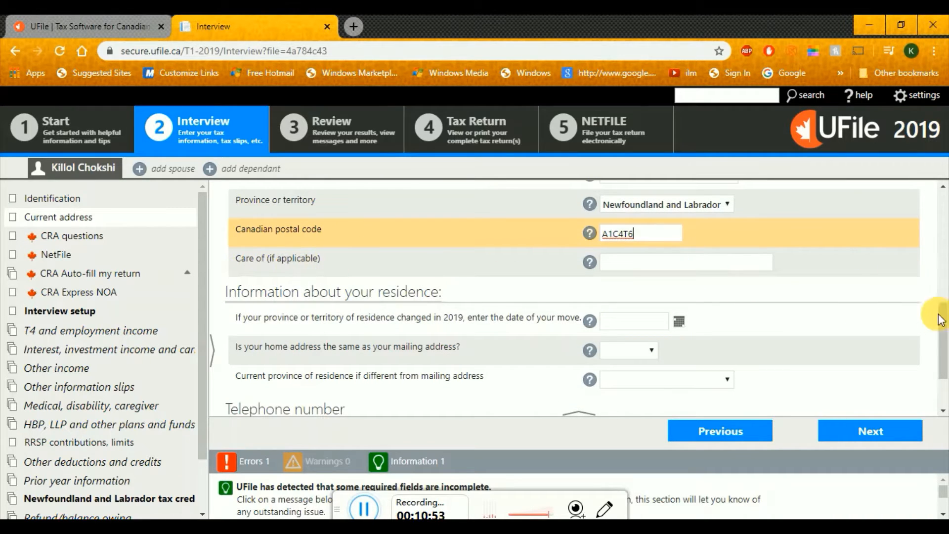
pyautogui.moveTo(944, 338); pyautogui.dragTo(945, 341)
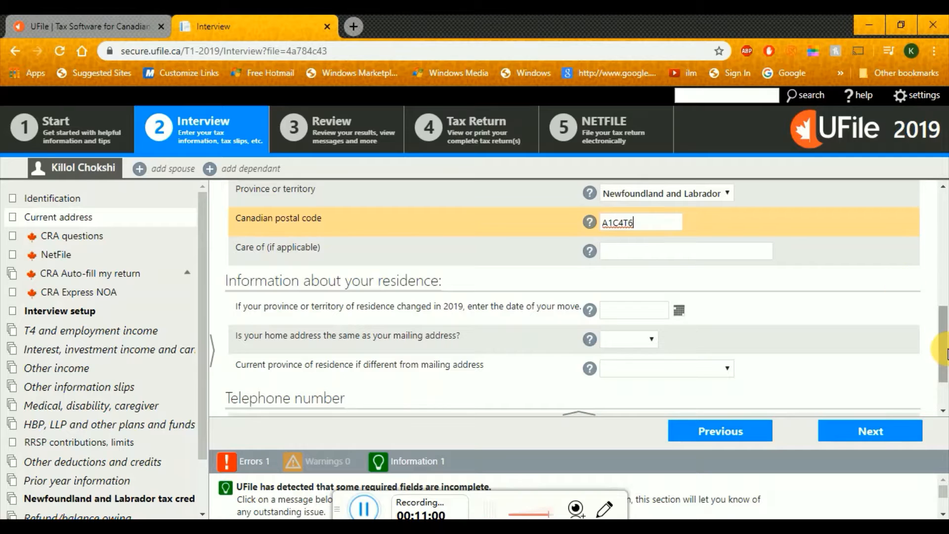
pyautogui.scroll(3, 942, 291)
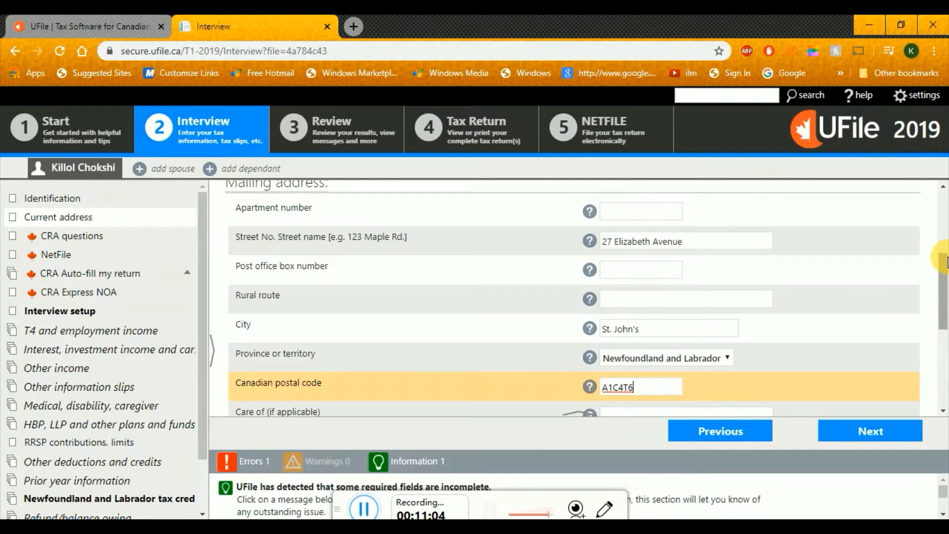
pyautogui.scroll(2, 945, 247)
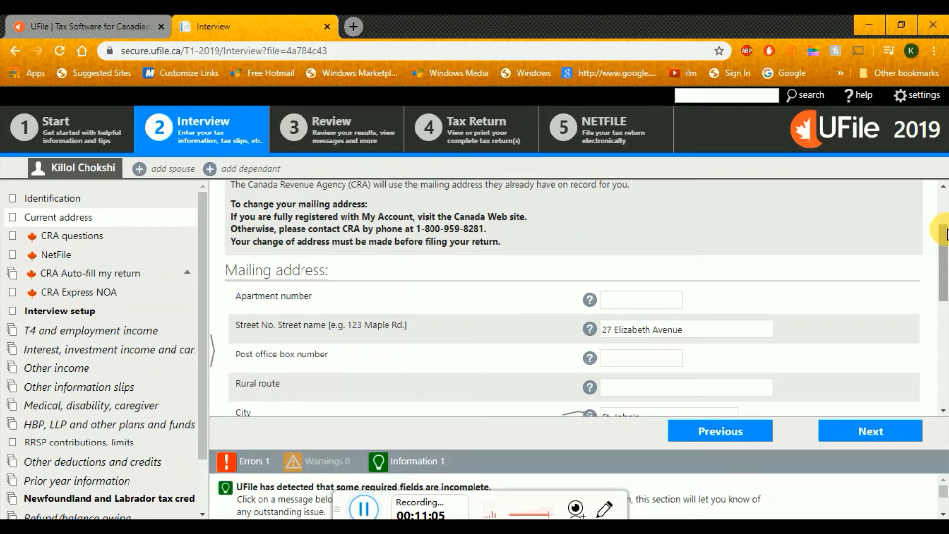
pyautogui.click(618, 300)
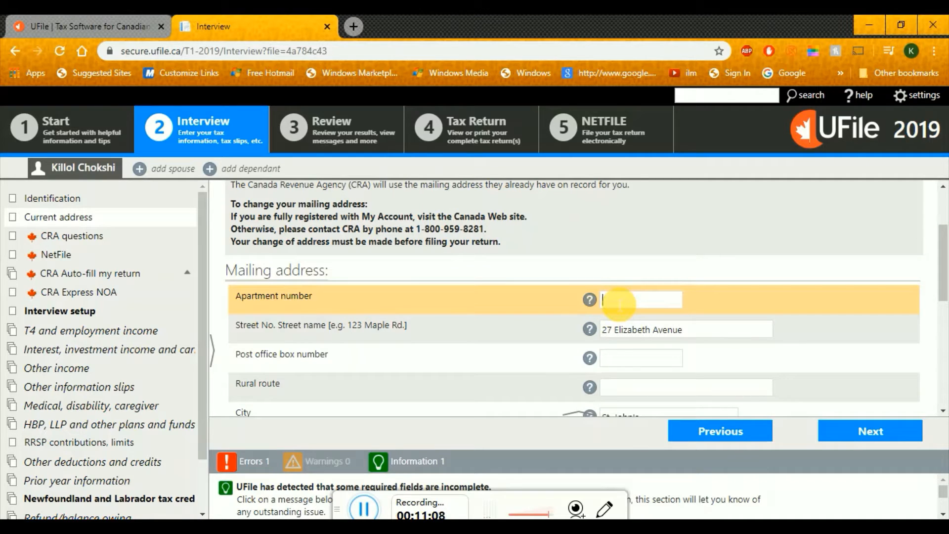
pyautogui.moveTo(942, 252); pyautogui.dragTo(942, 340)
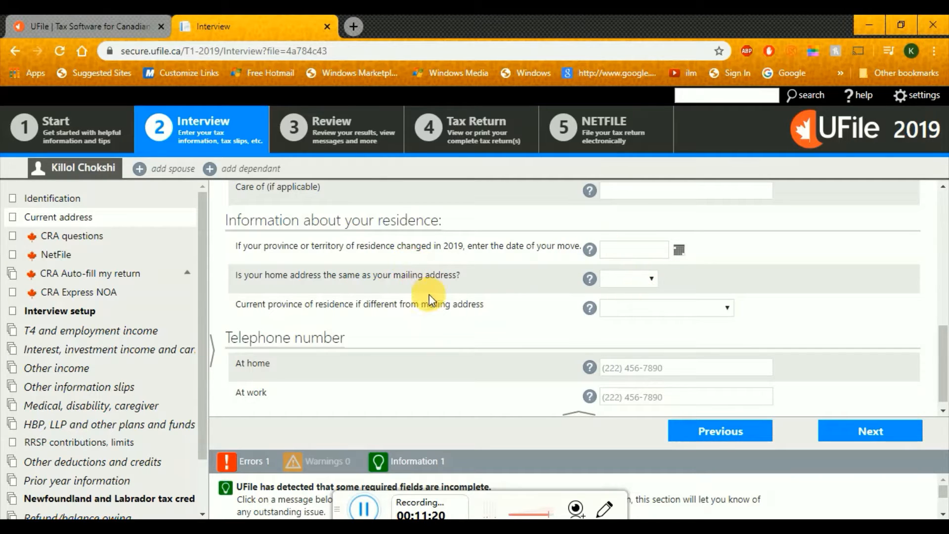
pyautogui.click(653, 280)
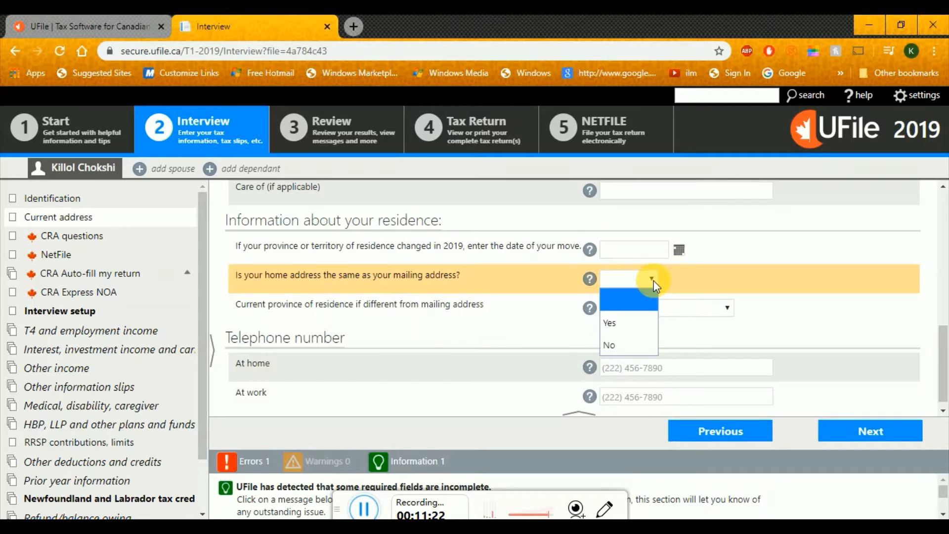
pyautogui.click(635, 324)
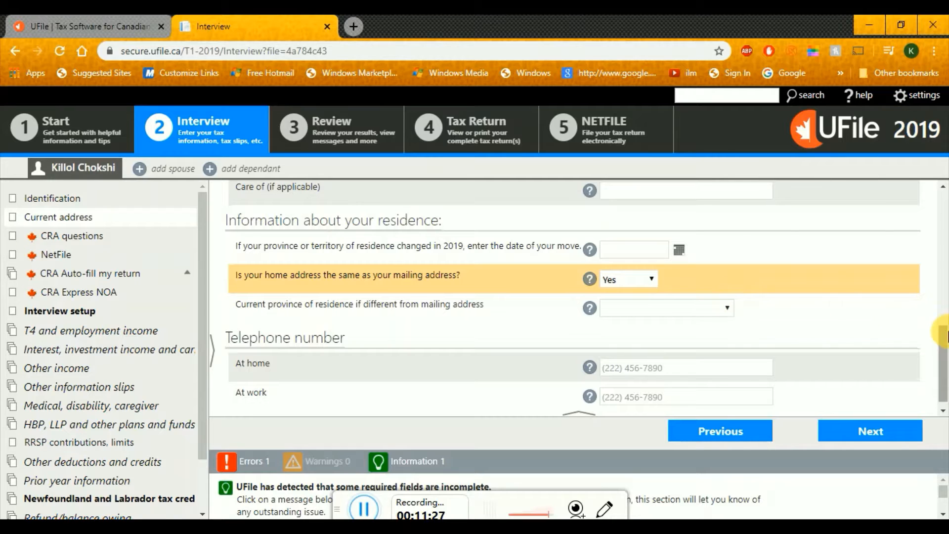
pyautogui.moveTo(948, 339); pyautogui.dragTo(946, 369)
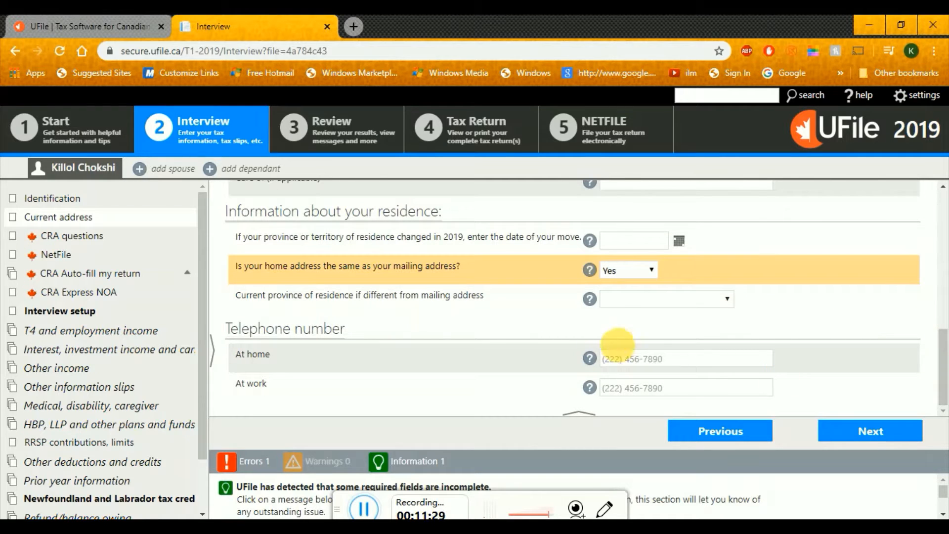
pyautogui.click(633, 359)
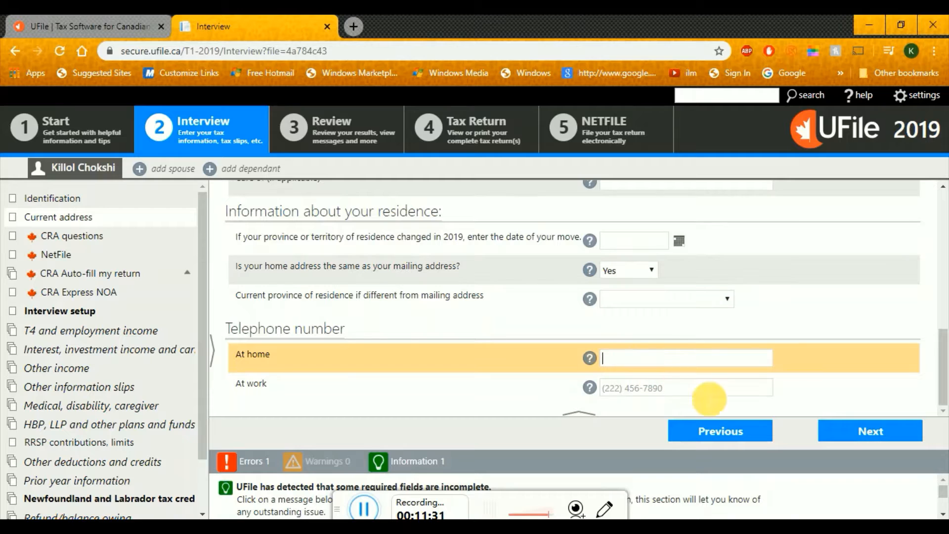
pyautogui.click(861, 438)
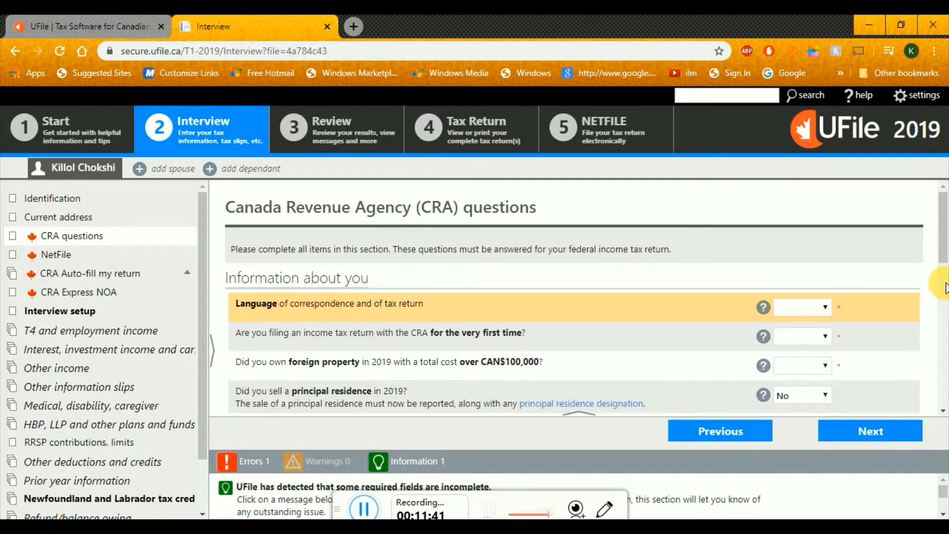
# Set correspondence language to English and answer Yes to first-time filing
pyautogui.scroll(-2, 945, 223)
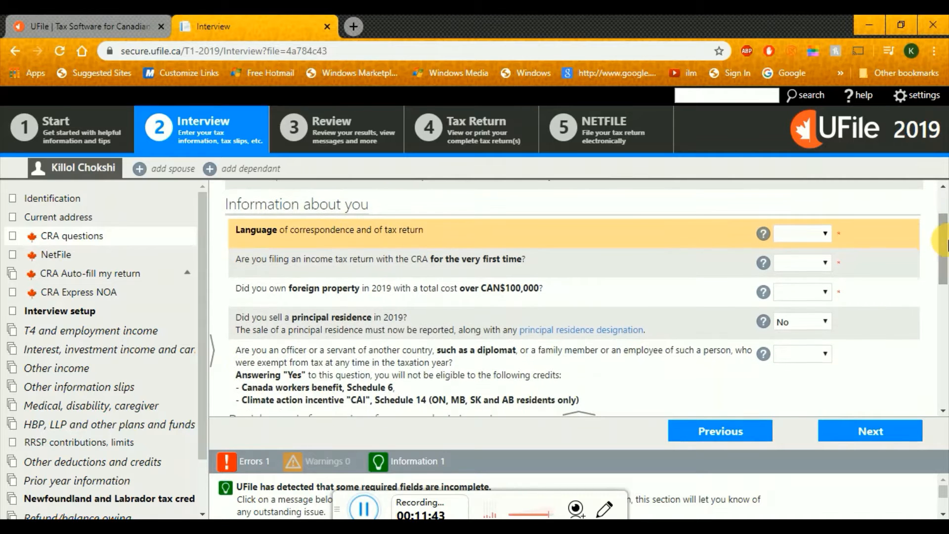
pyautogui.click(820, 232)
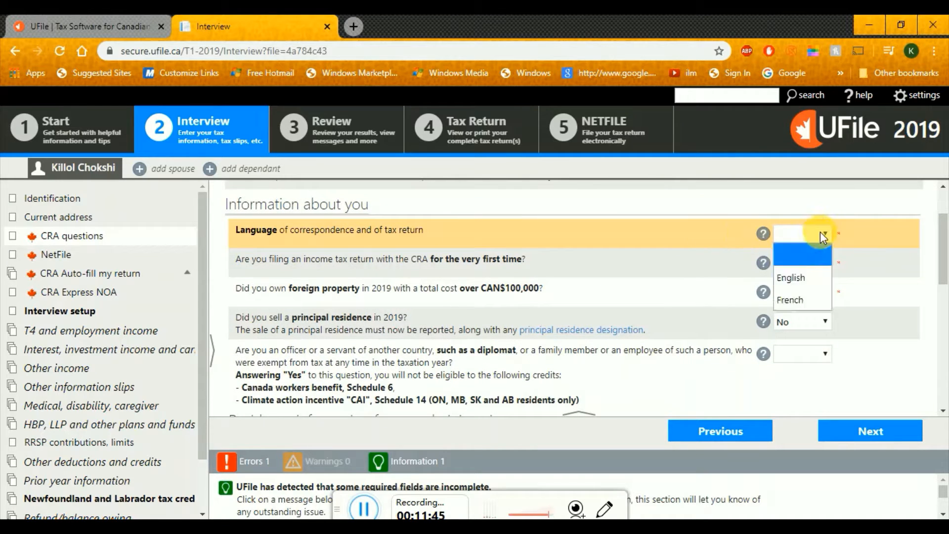
pyautogui.click(811, 284)
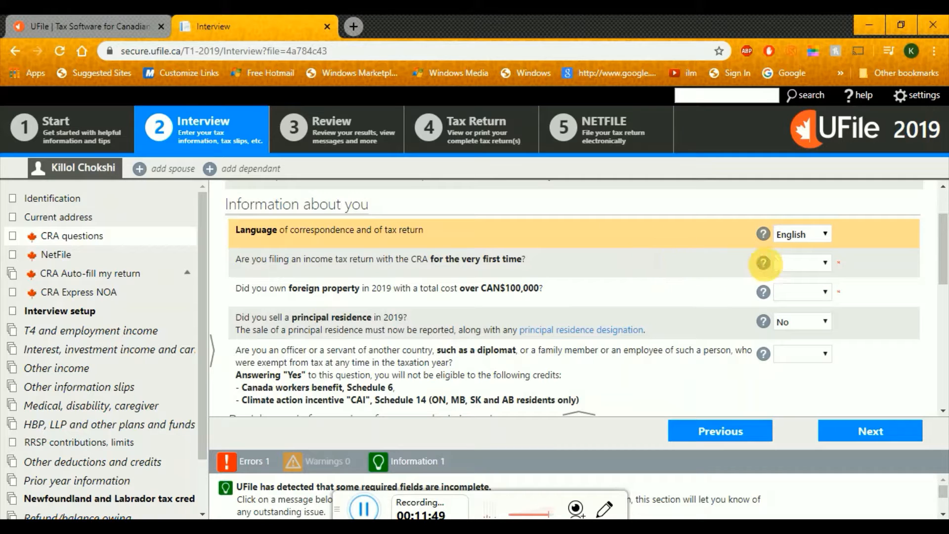
pyautogui.click(790, 264)
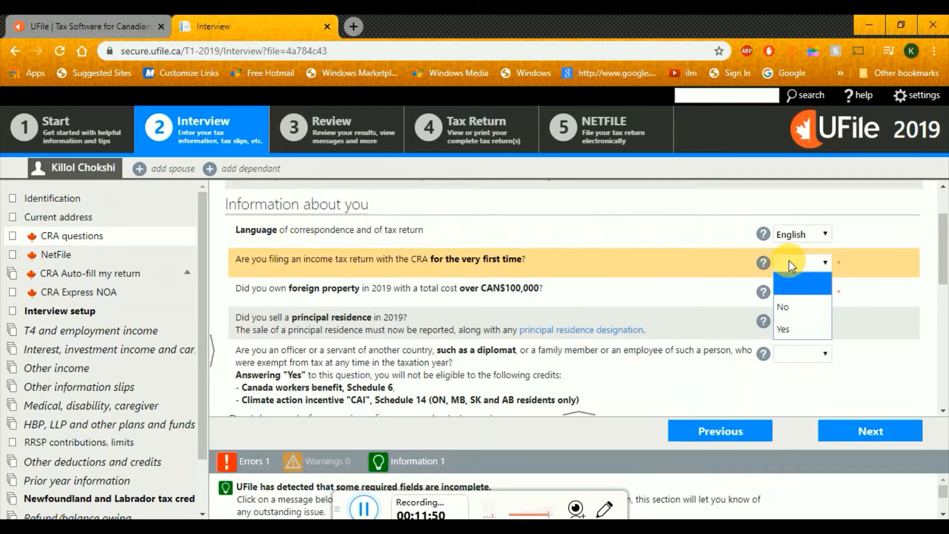
pyautogui.click(797, 334)
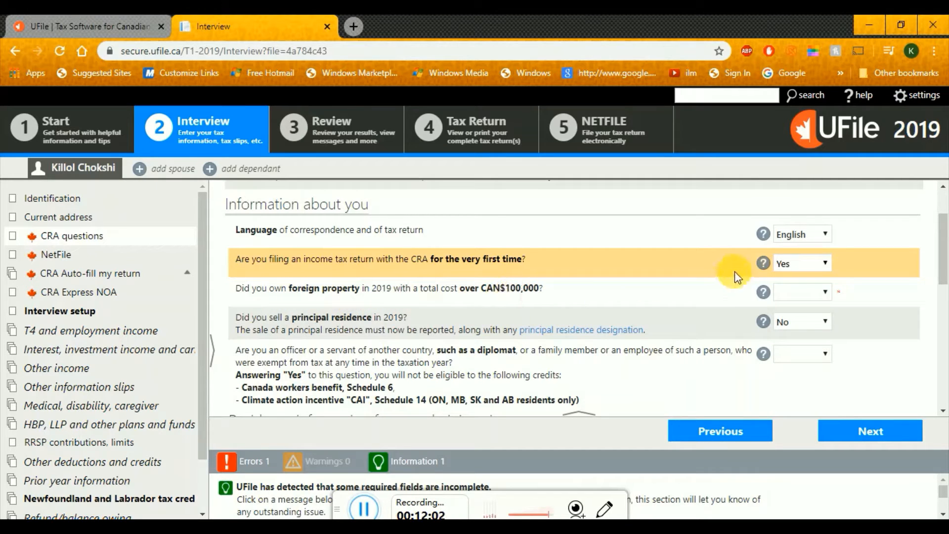
# Answer No to foreign property, principal residence sale and diplomat status
pyautogui.click(824, 294)
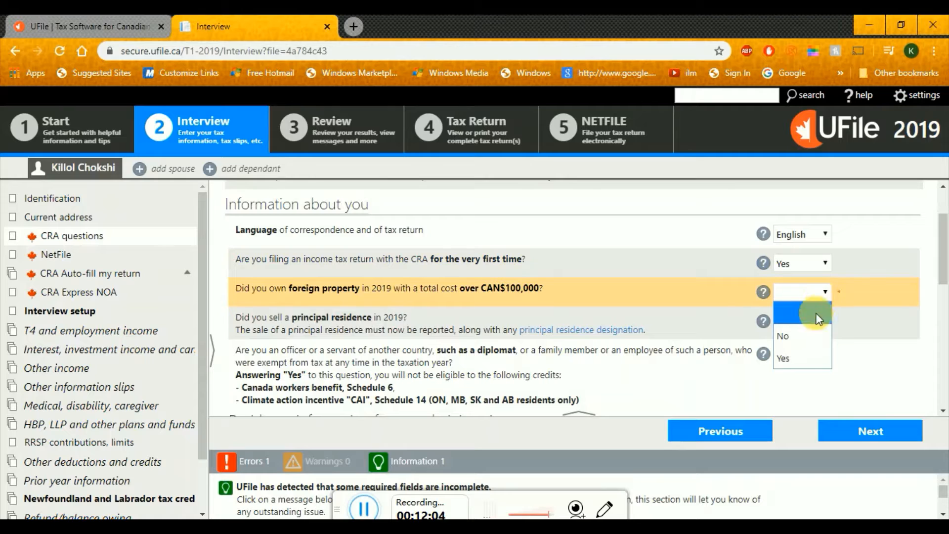
pyautogui.click(806, 328)
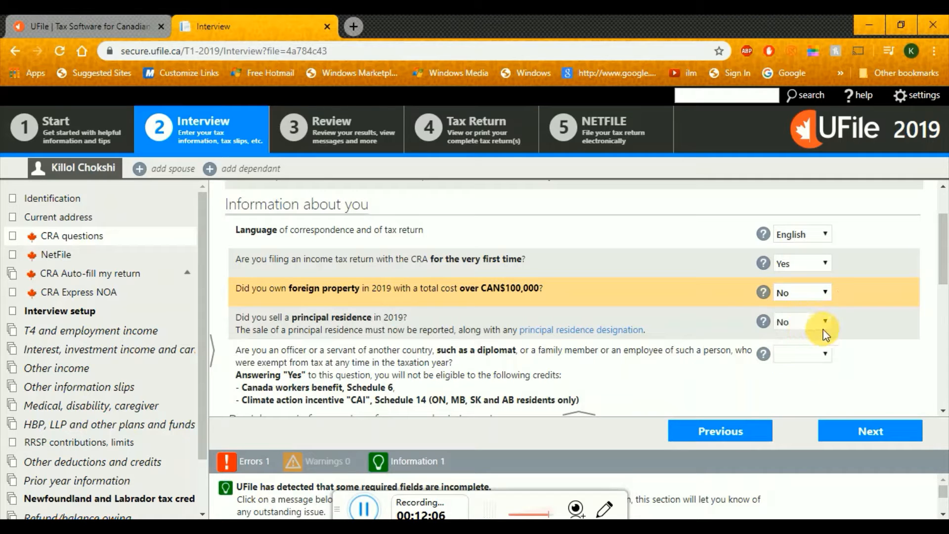
pyautogui.click(824, 325)
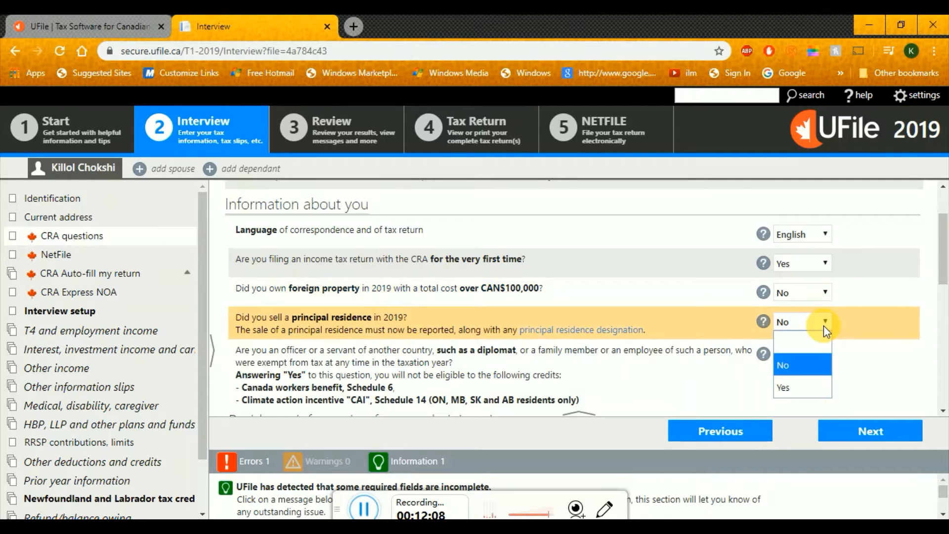
pyautogui.click(809, 365)
pyautogui.moveTo(943, 270); pyautogui.dragTo(943, 299)
pyautogui.click(805, 259)
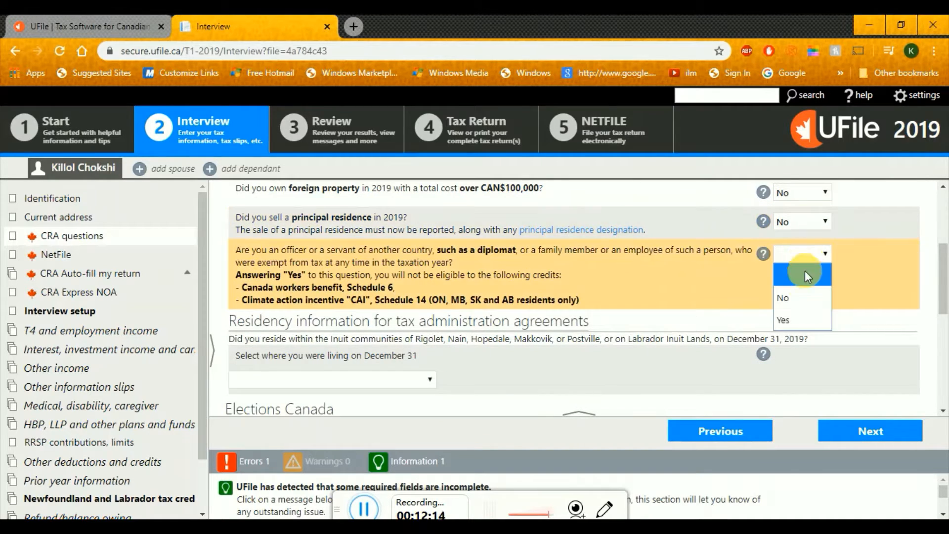
pyautogui.click(803, 303)
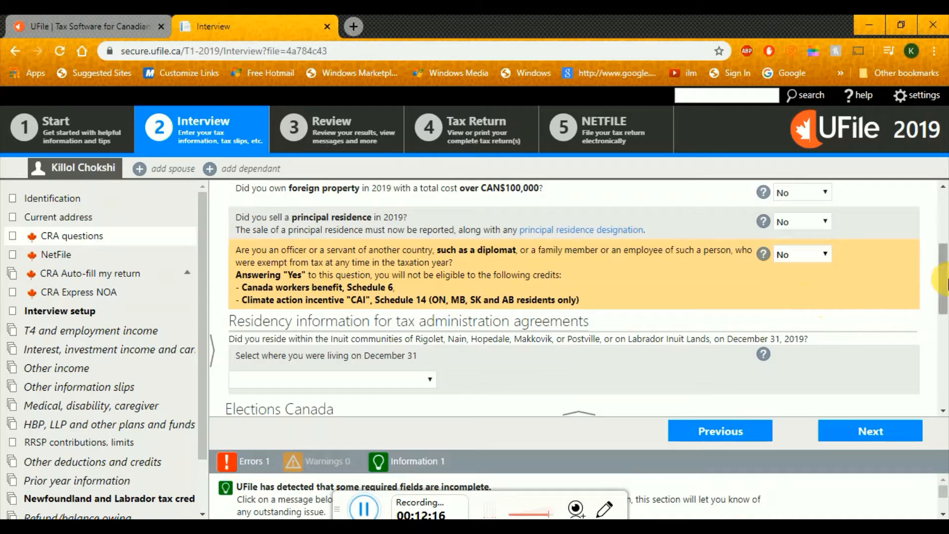
pyautogui.moveTo(943, 280); pyautogui.dragTo(943, 312)
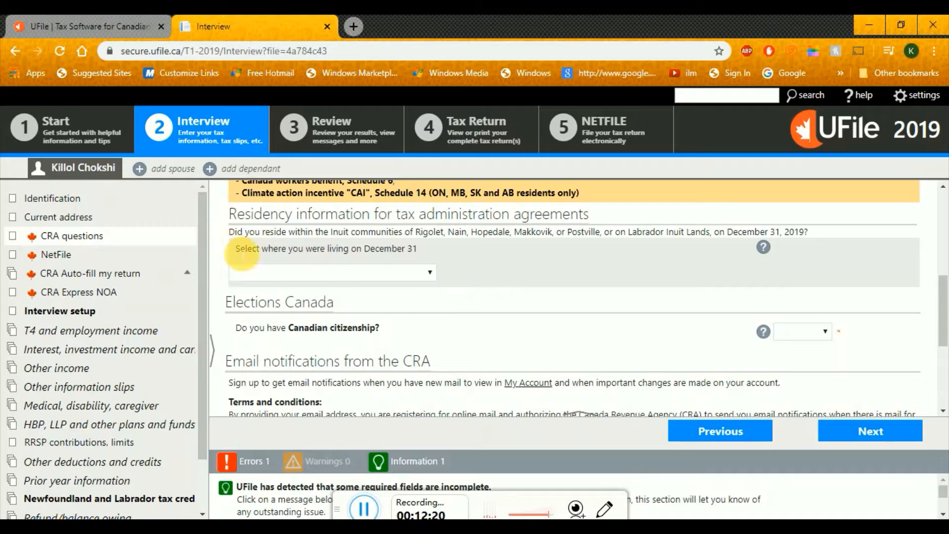
# Choose 'Not residing on Labrador Inuit lands/community' for December 31 and No for Canadian citizenship
pyautogui.doubleClick(248, 248)
pyautogui.moveTo(302, 253); pyautogui.dragTo(423, 254)
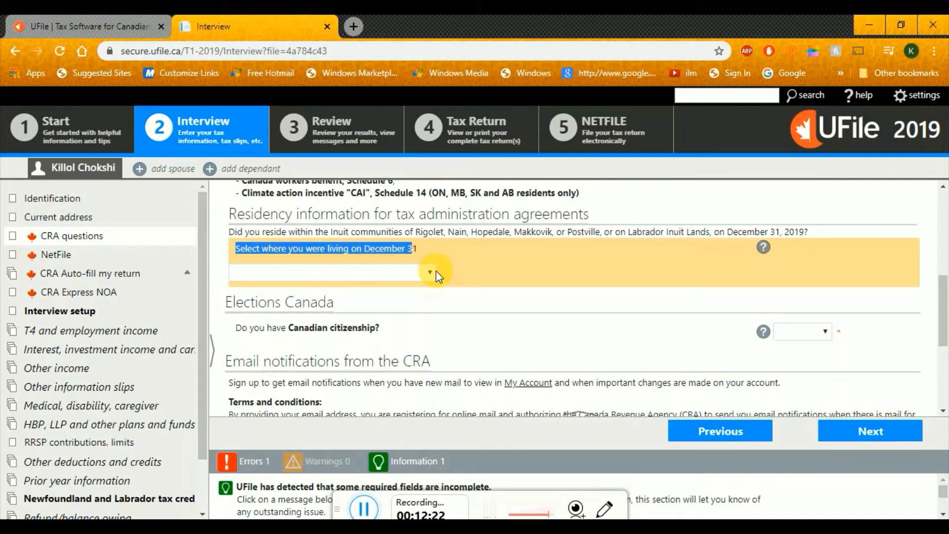
pyautogui.click(430, 272)
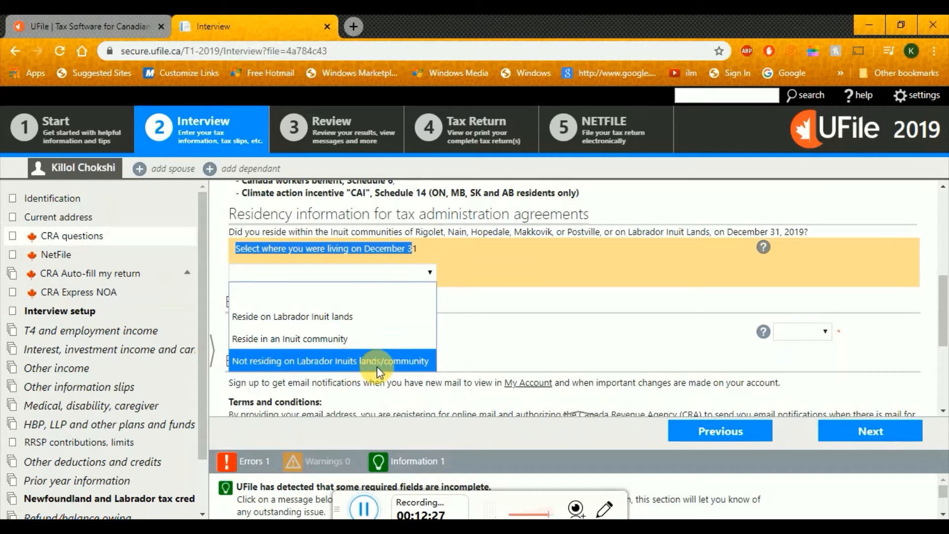
pyautogui.click(403, 364)
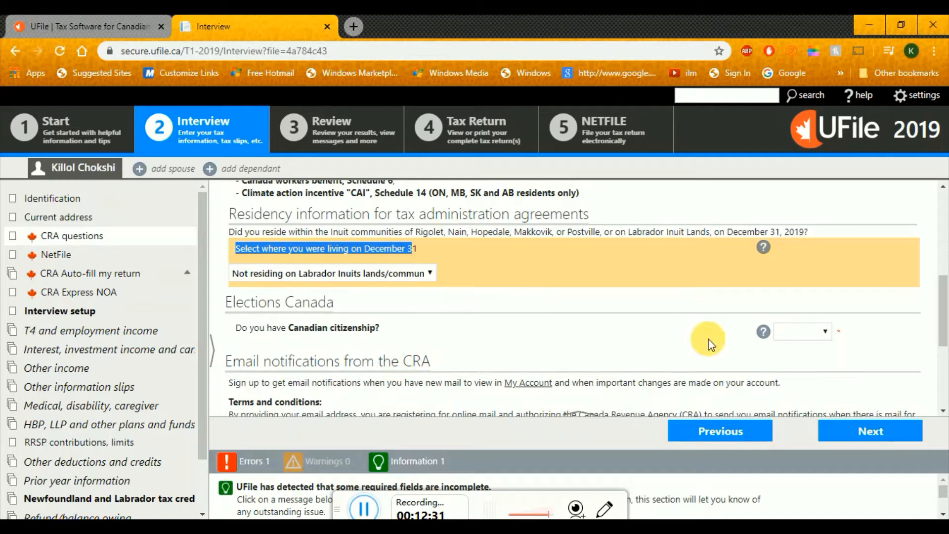
pyautogui.click(822, 335)
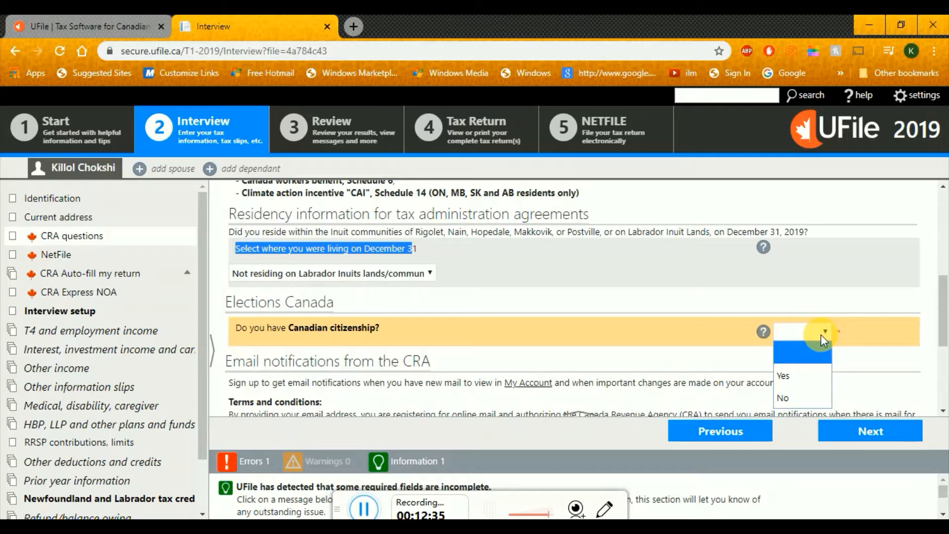
pyautogui.click(810, 396)
pyautogui.moveTo(944, 315); pyautogui.dragTo(945, 365)
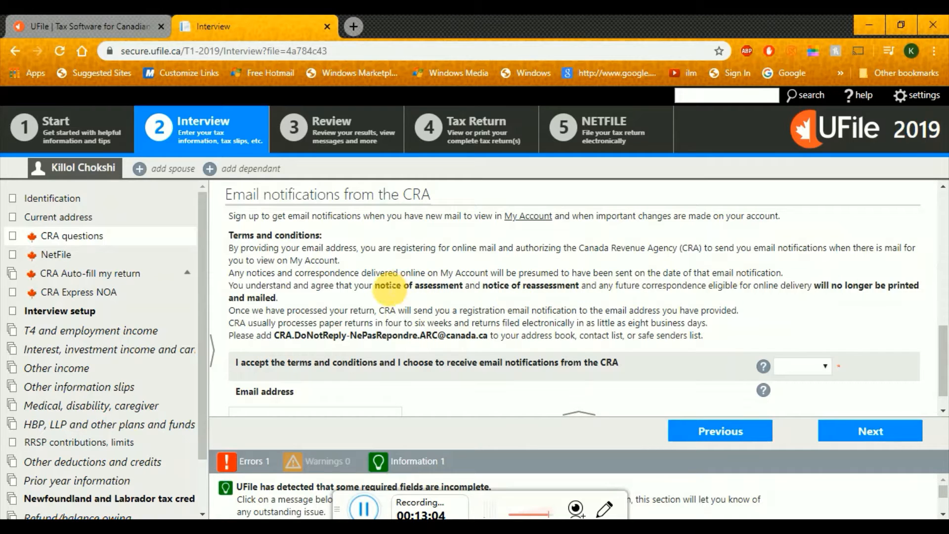
pyautogui.moveTo(375, 287); pyautogui.dragTo(463, 290)
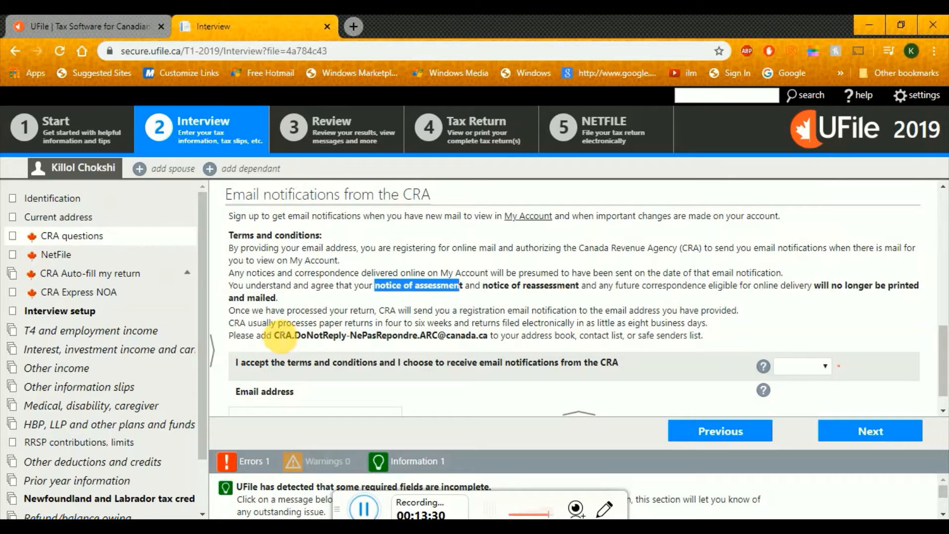
pyautogui.moveTo(275, 336); pyautogui.dragTo(483, 338)
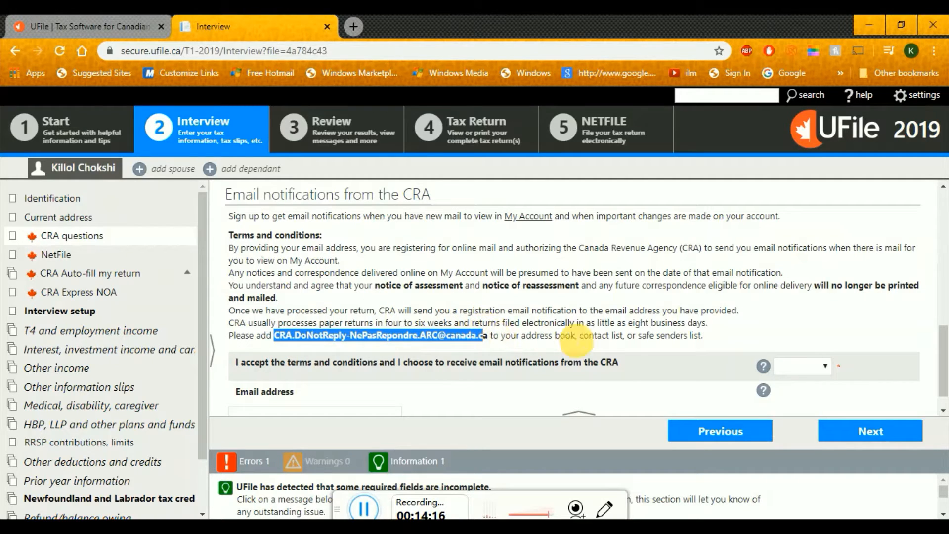
# Accept the email notification terms, enter the taxpayer's email address, and continue to NetFile
pyautogui.click(815, 374)
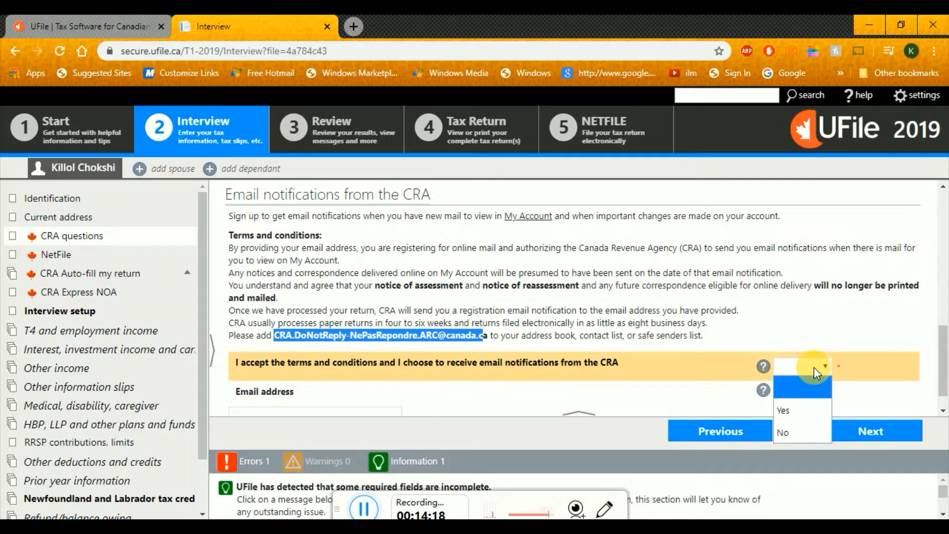
pyautogui.click(803, 410)
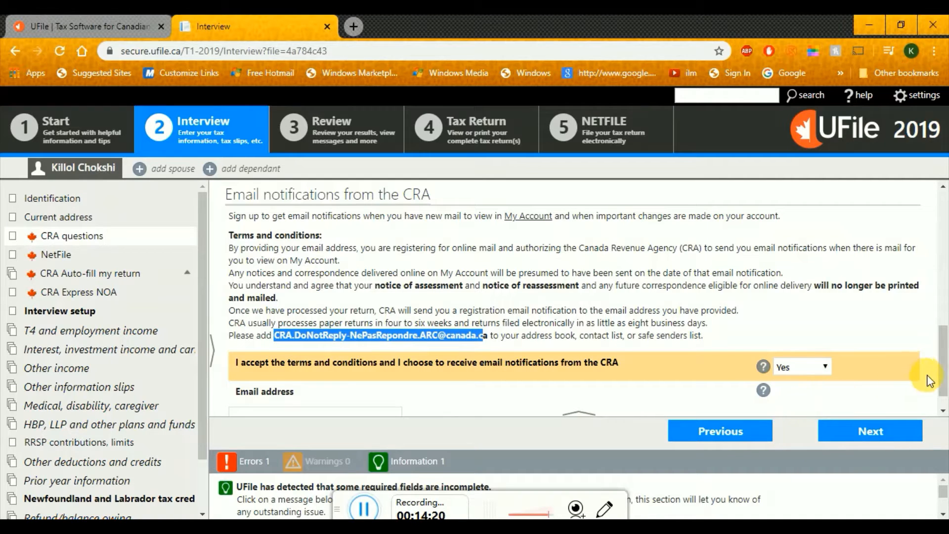
pyautogui.scroll(-1, 944, 407)
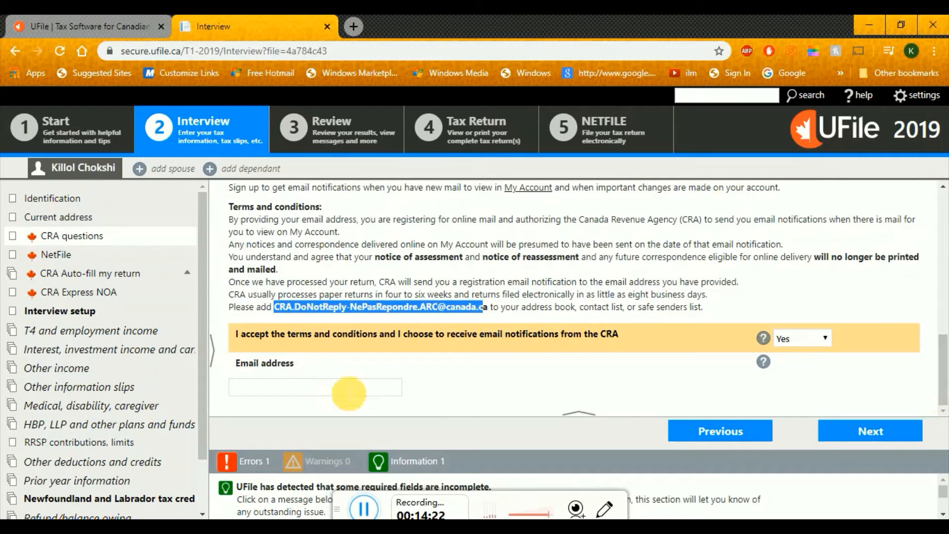
pyautogui.click(348, 390)
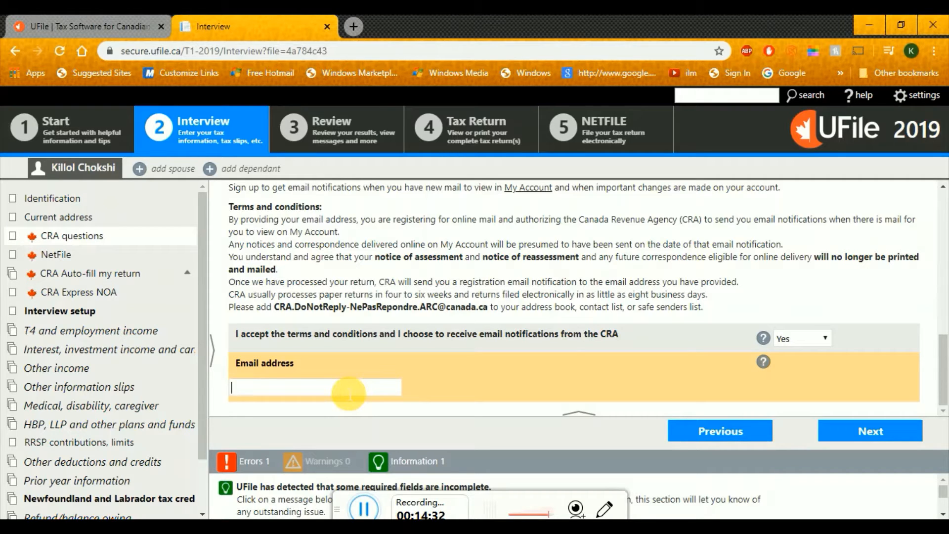
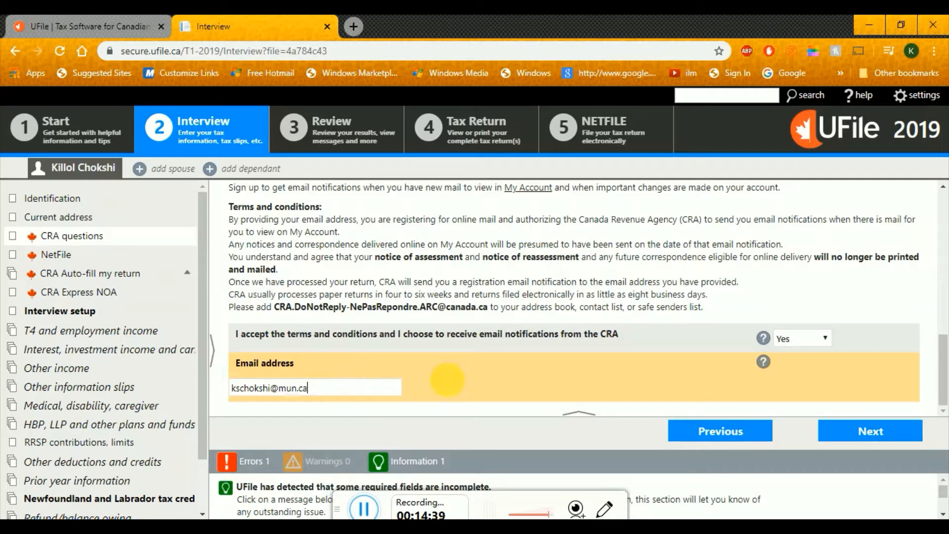
pyautogui.click(873, 441)
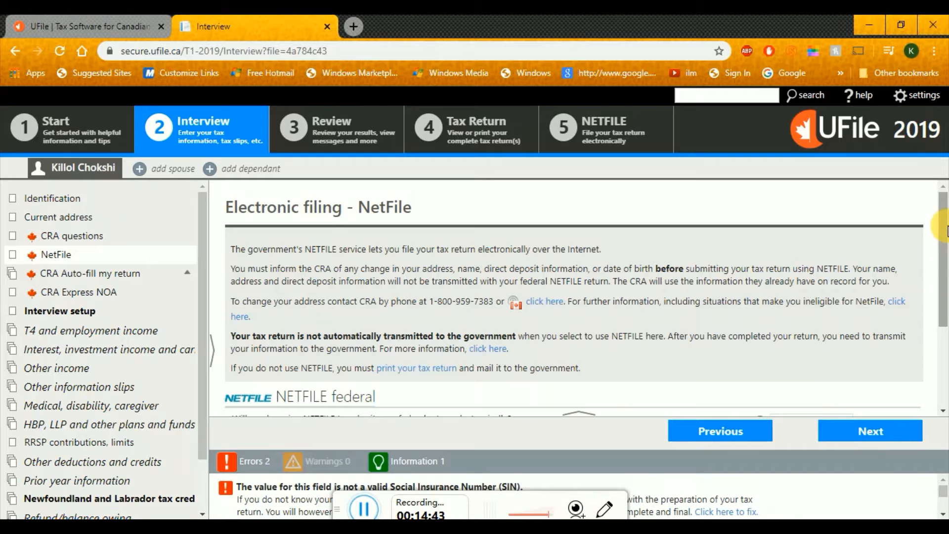
pyautogui.scroll(-2, 947, 280)
pyautogui.moveTo(947, 280); pyautogui.dragTo(948, 295)
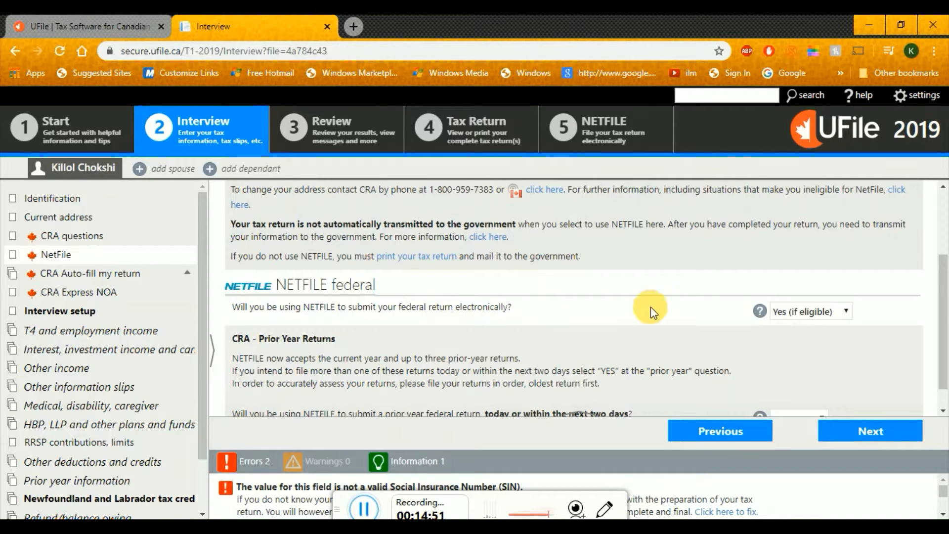
pyautogui.scroll(-1, 945, 321)
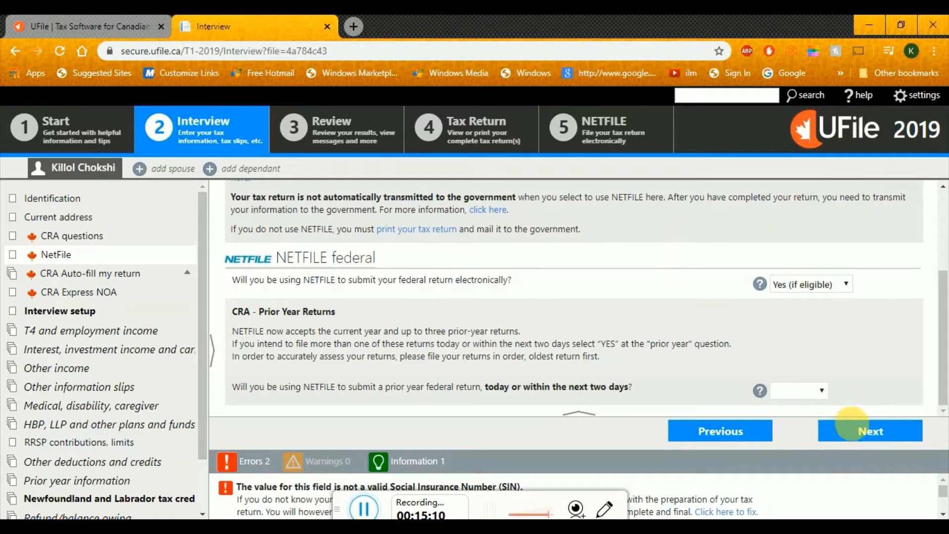
# Move on to the CRA Auto-fill my return page and leave it unused
pyautogui.click(861, 438)
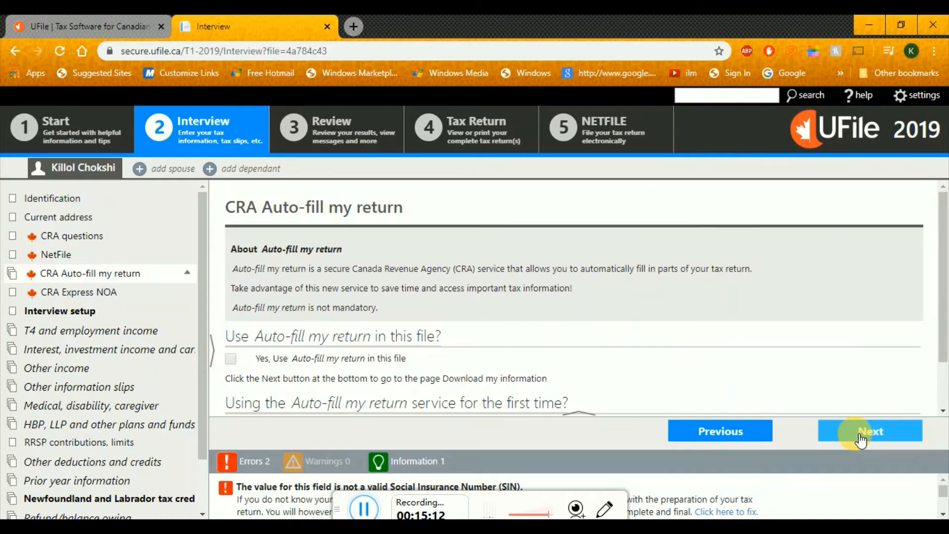
pyautogui.scroll(-1, 945, 262)
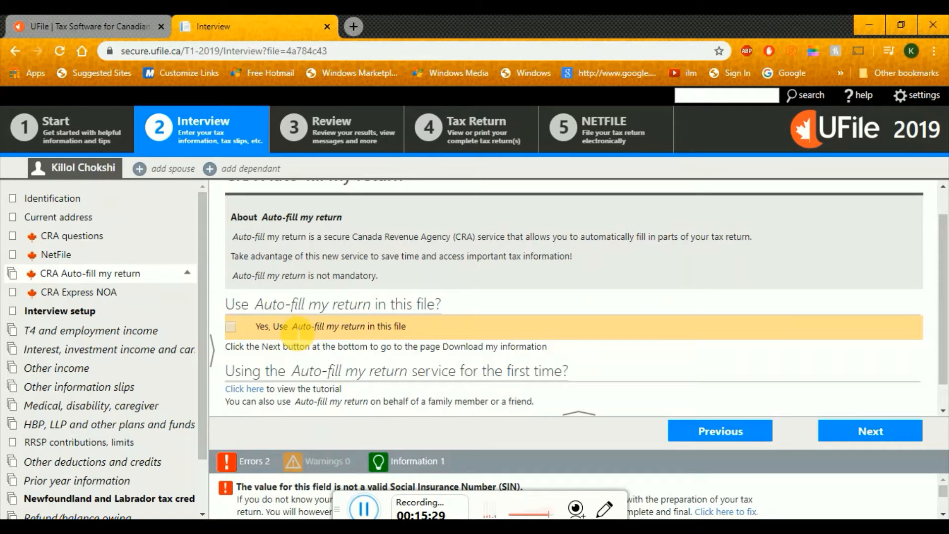
pyautogui.moveTo(294, 329); pyautogui.dragTo(325, 330)
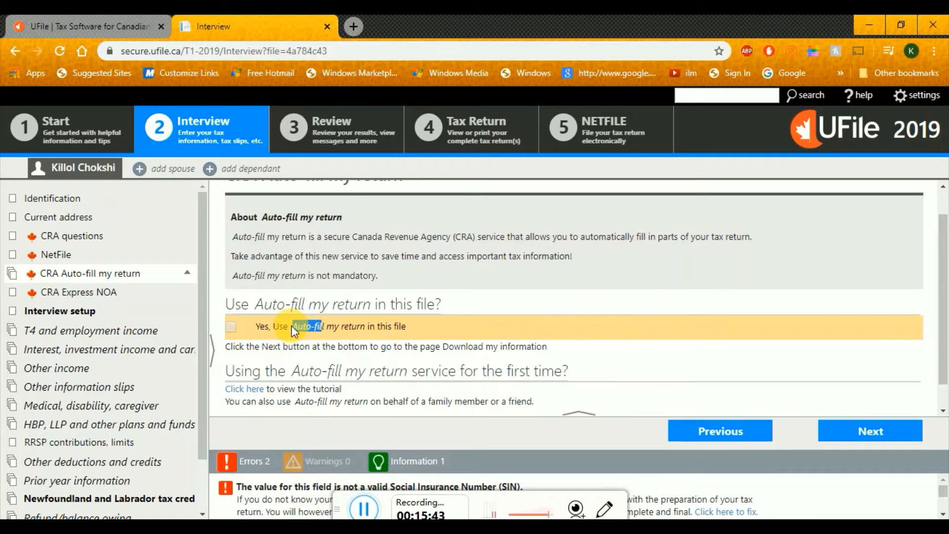
pyautogui.moveTo(947, 278); pyautogui.dragTo(948, 324)
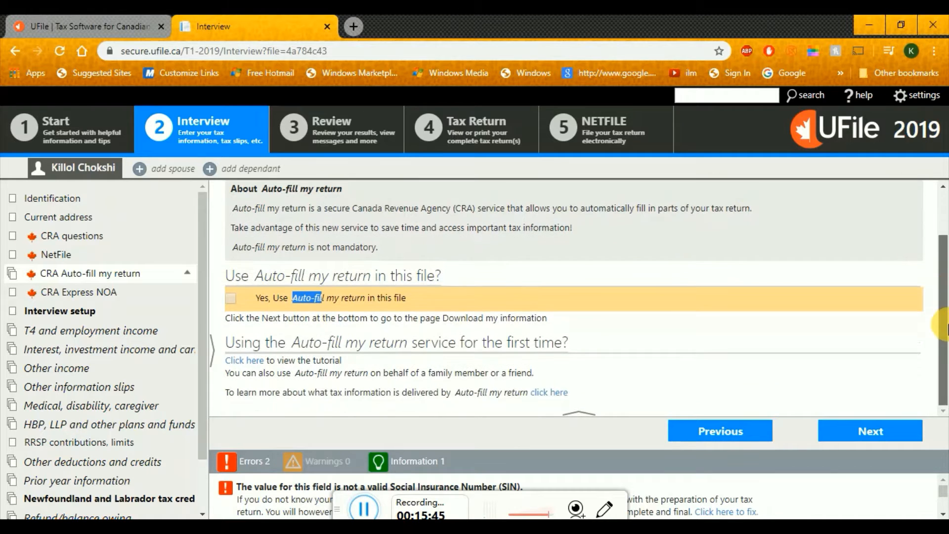
# Leave 'Yes, Use Express NOA' unchecked and continue to the next interview page
pyautogui.click(893, 437)
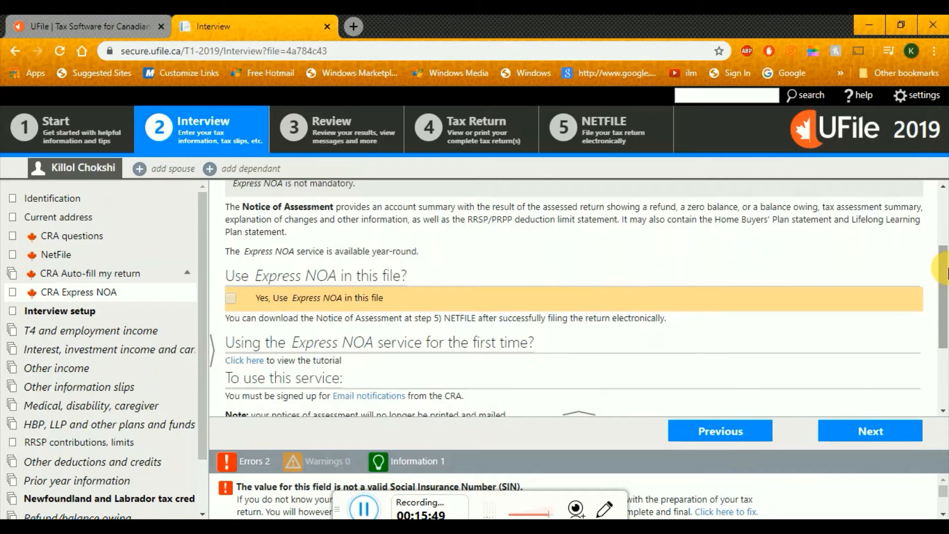
pyautogui.moveTo(947, 270); pyautogui.dragTo(947, 302)
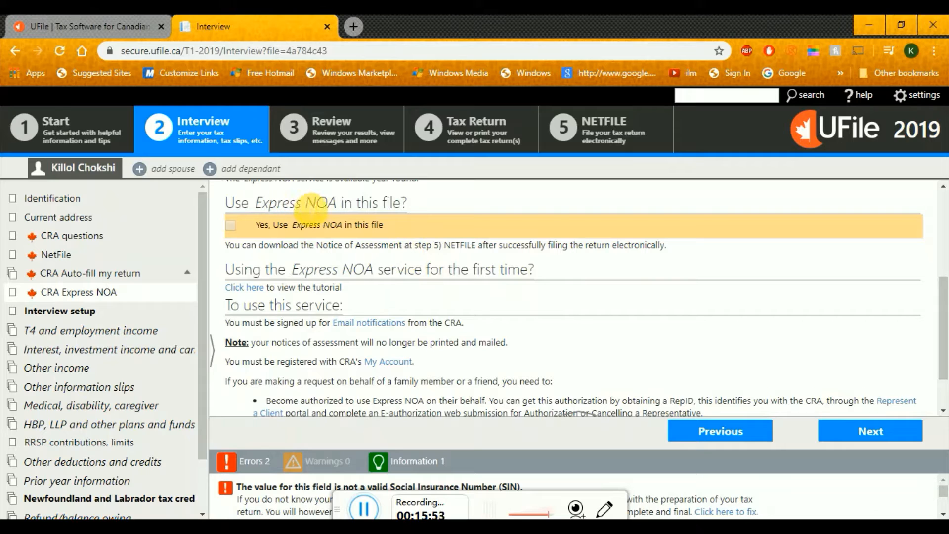
pyautogui.doubleClick(320, 203)
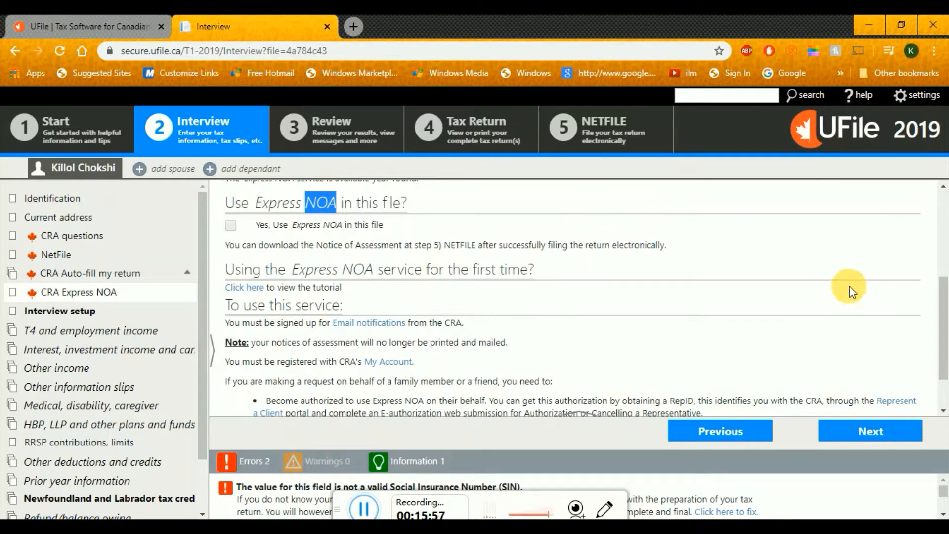
pyautogui.click(864, 430)
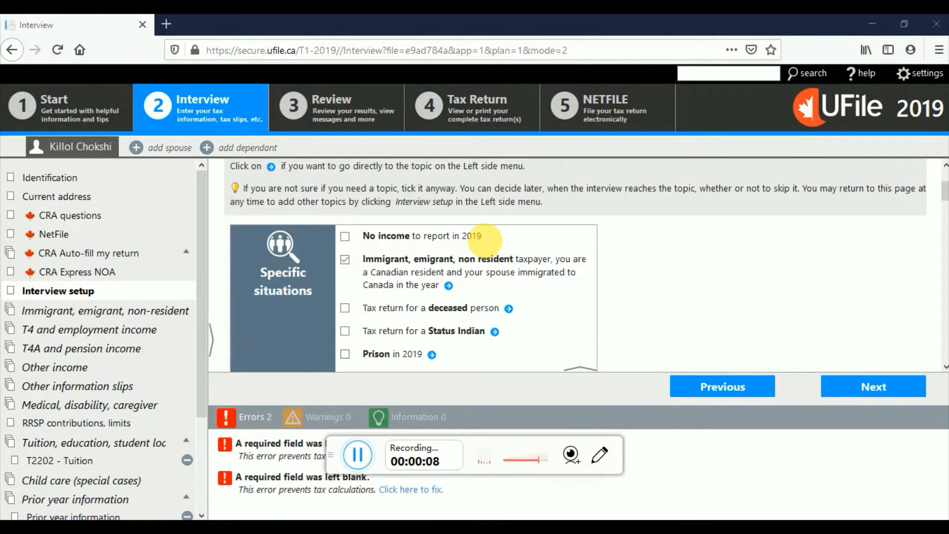
# Toggle 'No income to report in 2019' on and off, leaving only Immigrant, emigrant, non-resident ticked
pyautogui.click(345, 237)
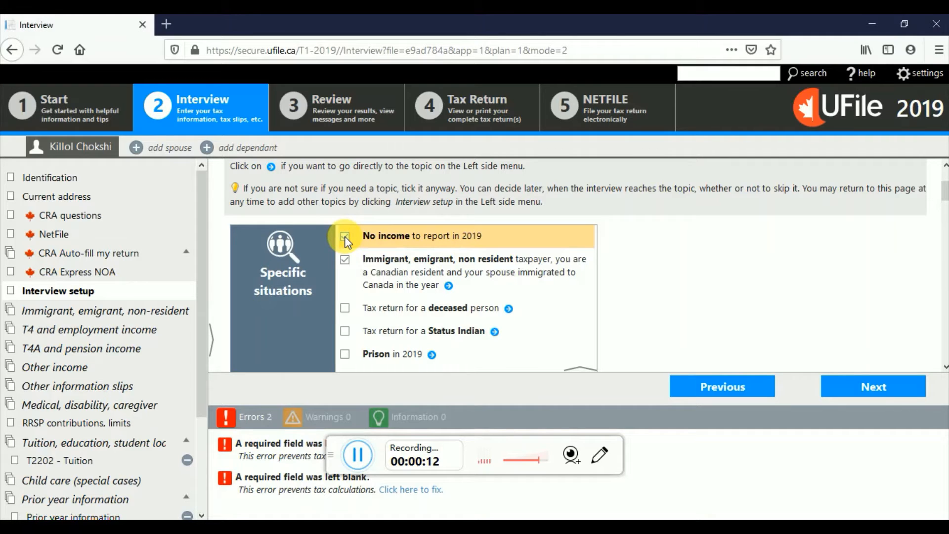
pyautogui.click(345, 237)
pyautogui.moveTo(361, 236); pyautogui.dragTo(396, 243)
pyautogui.click(396, 239)
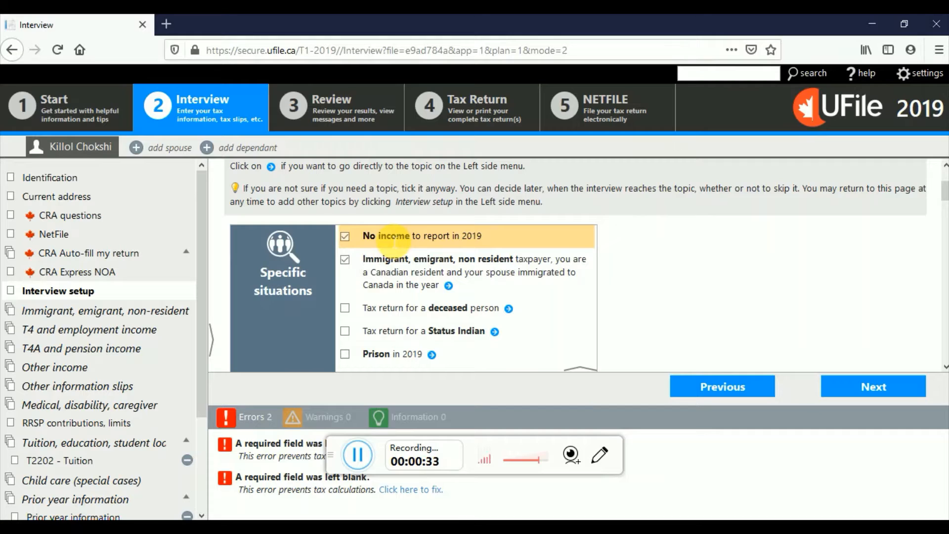
pyautogui.click(345, 237)
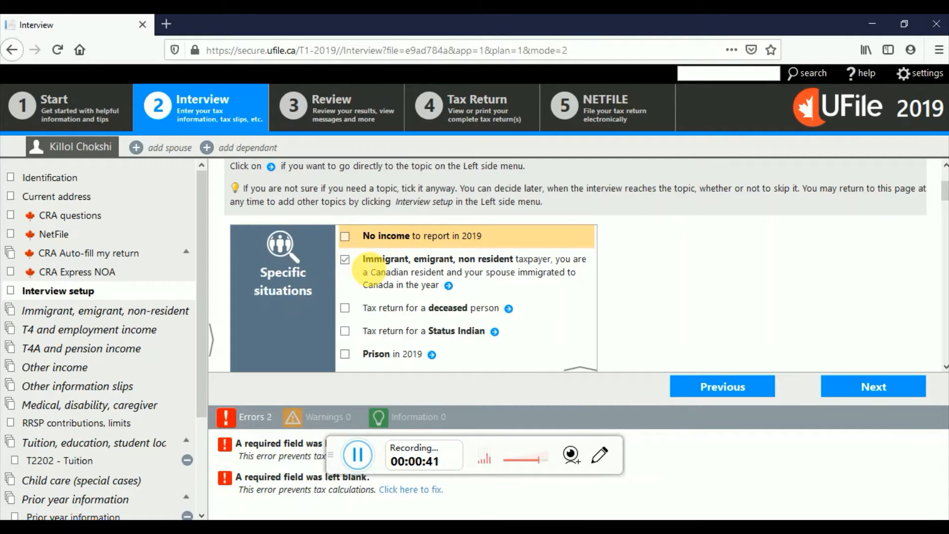
pyautogui.moveTo(364, 260); pyautogui.dragTo(445, 286)
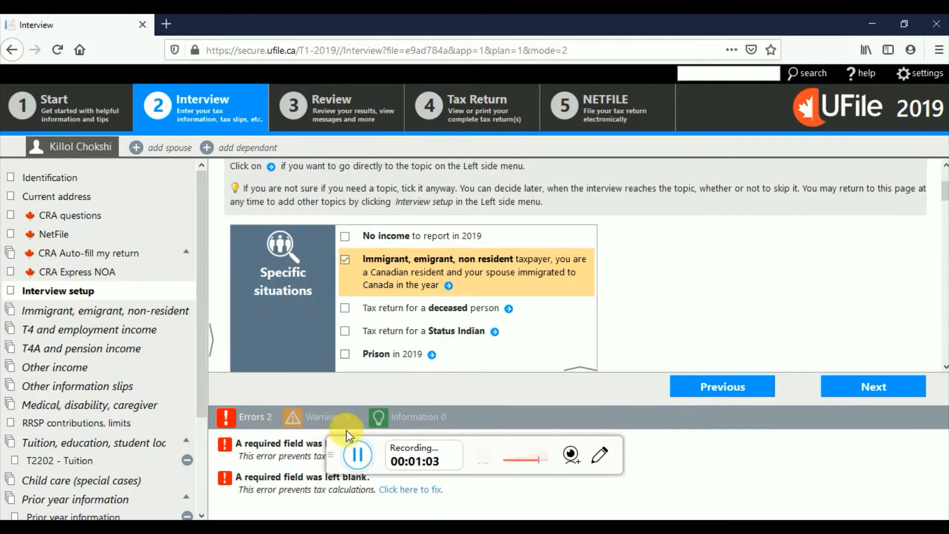
pyautogui.click(359, 455)
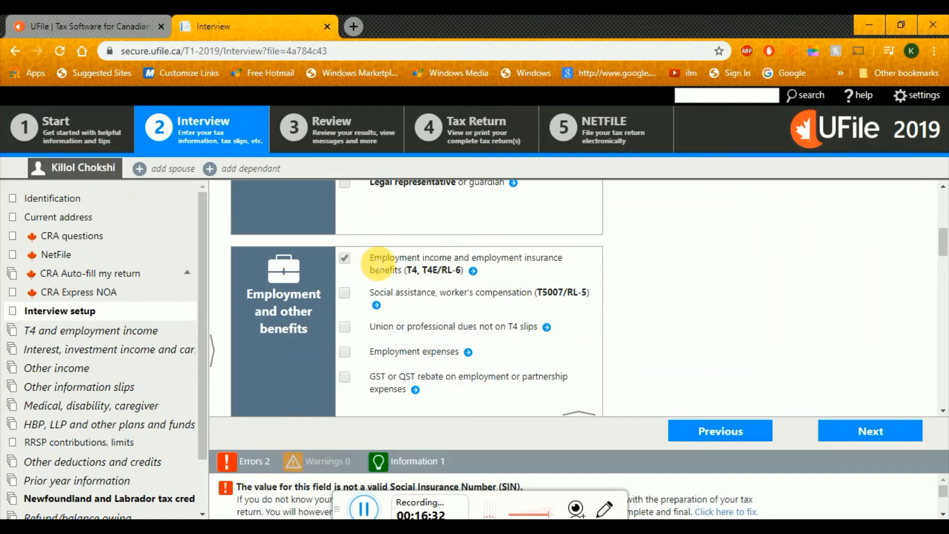
# Tick Employment income and employment insurance benefits (T4, T4E/RL-6)
pyautogui.moveTo(375, 258); pyautogui.dragTo(453, 258)
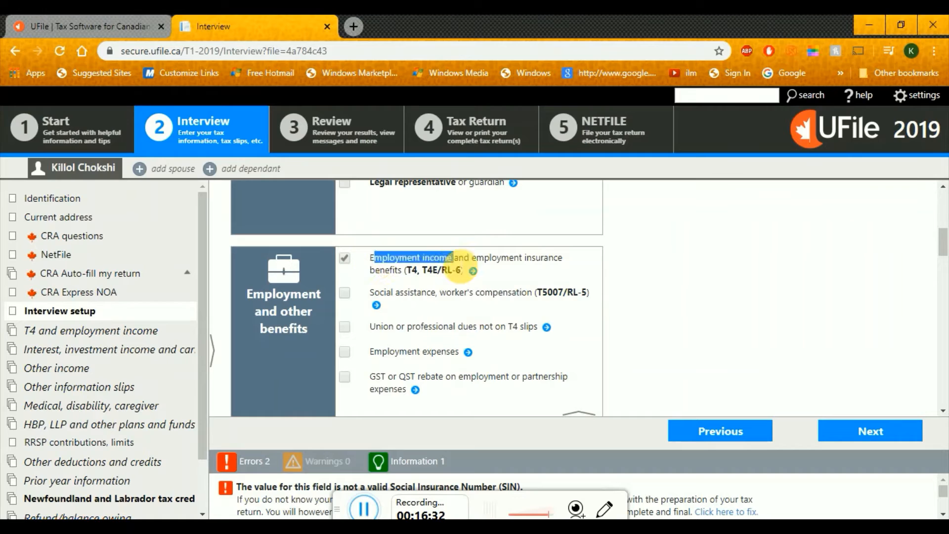
pyautogui.click(344, 257)
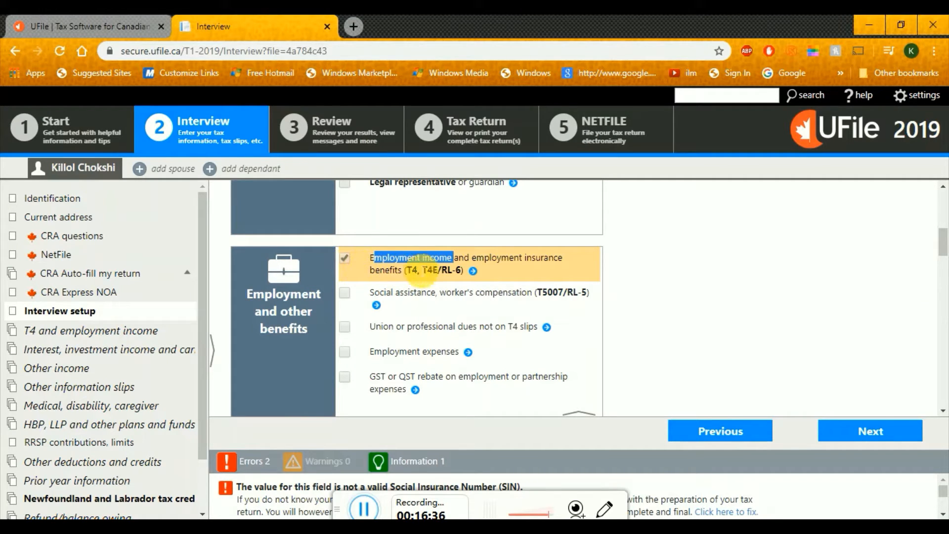
pyautogui.scroll(-1, 942, 247)
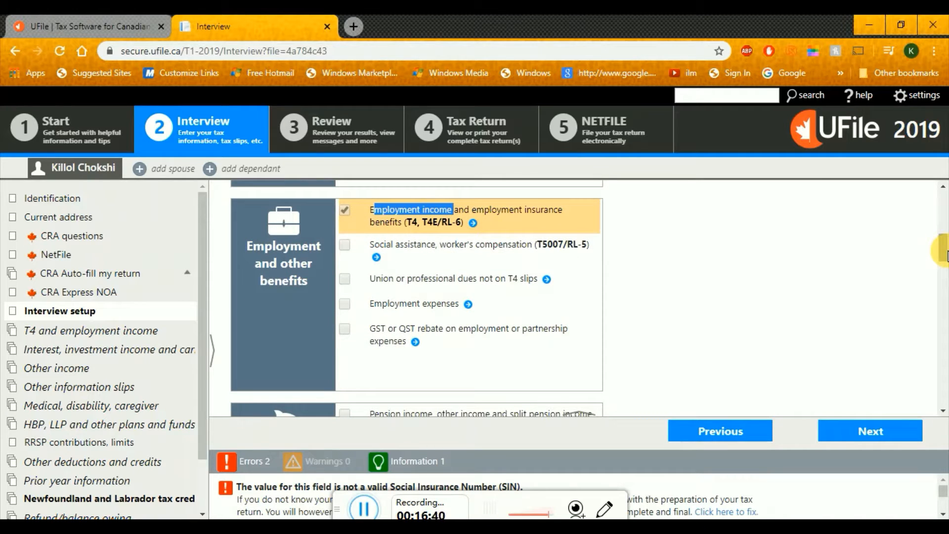
pyautogui.scroll(-1, 943, 251)
pyautogui.scroll(-1, 942, 254)
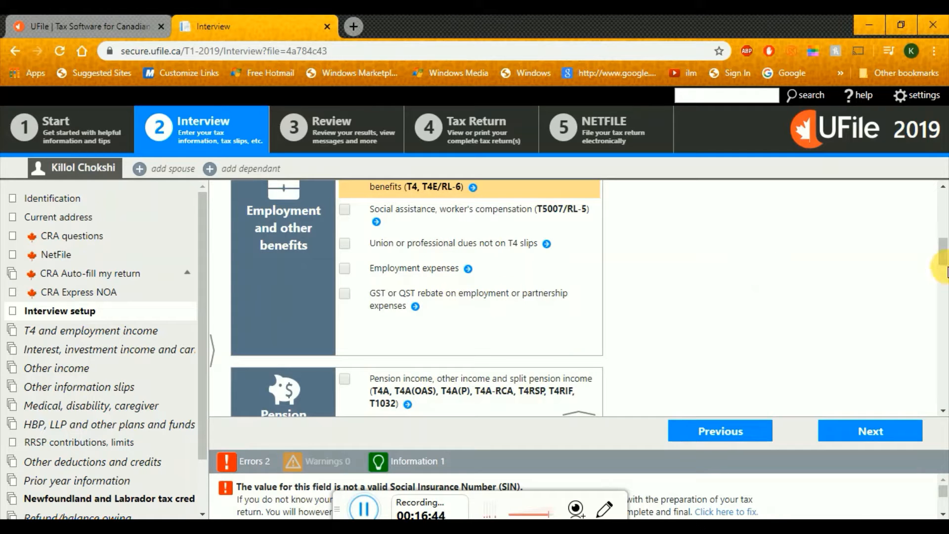
pyautogui.scroll(-5, 942, 260)
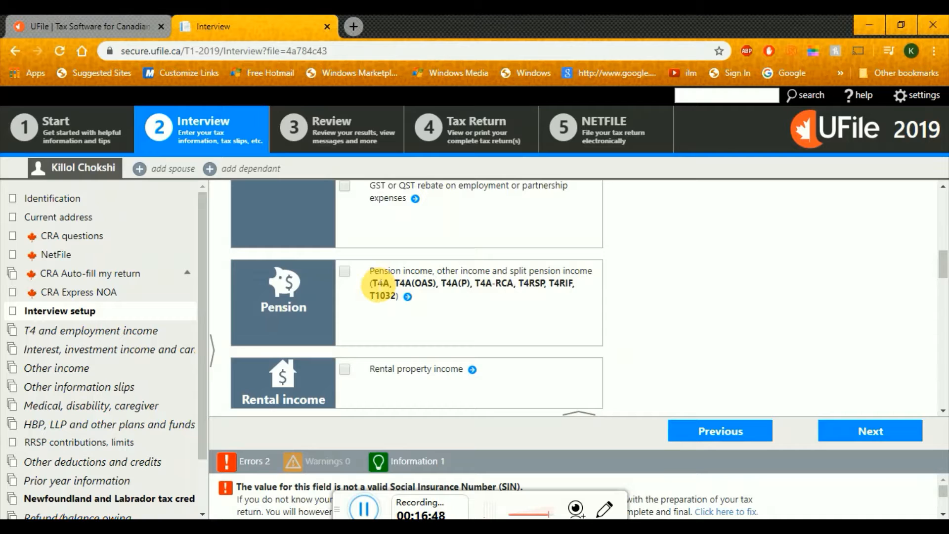
# Tick Pension income, other income and split pension income, then review the rental and interest (T5) sections
pyautogui.doubleClick(380, 284)
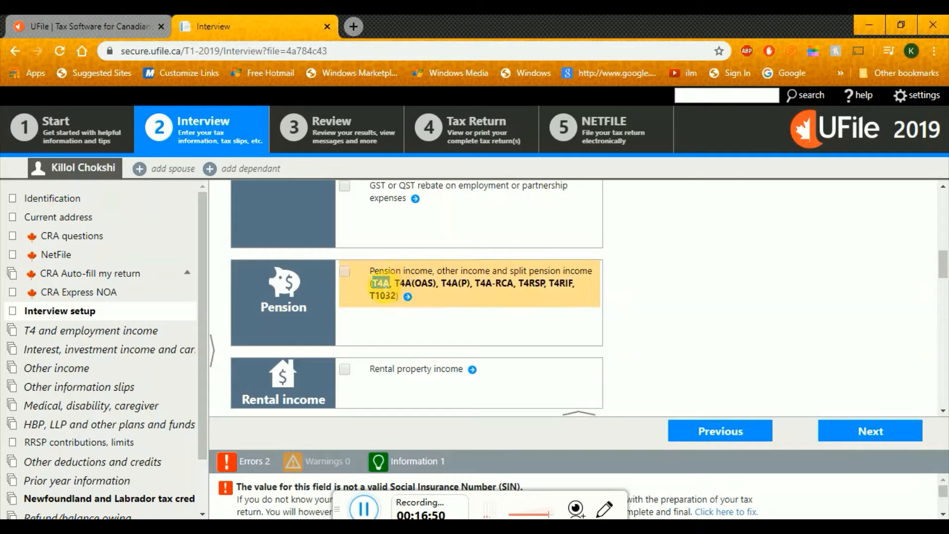
pyautogui.click(344, 271)
pyautogui.scroll(-3, 944, 267)
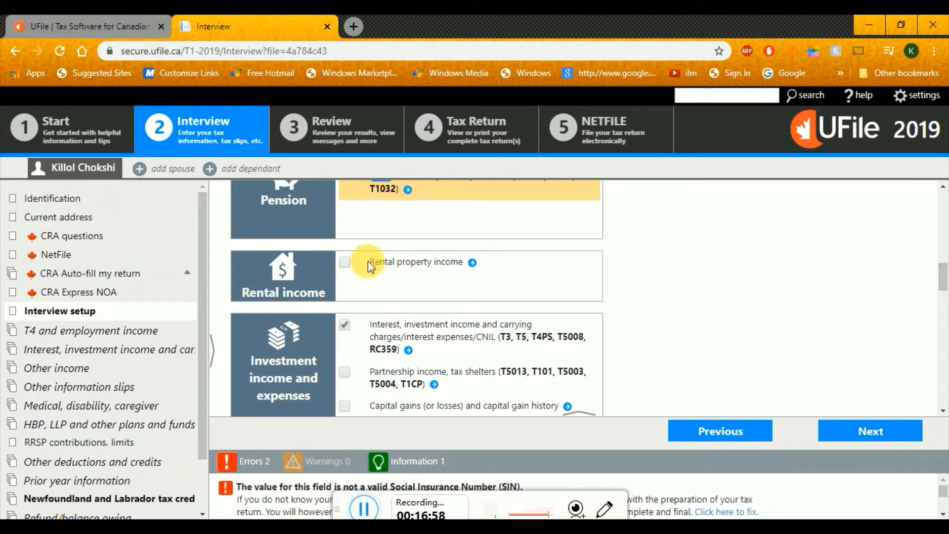
pyautogui.moveTo(368, 261); pyautogui.dragTo(466, 267)
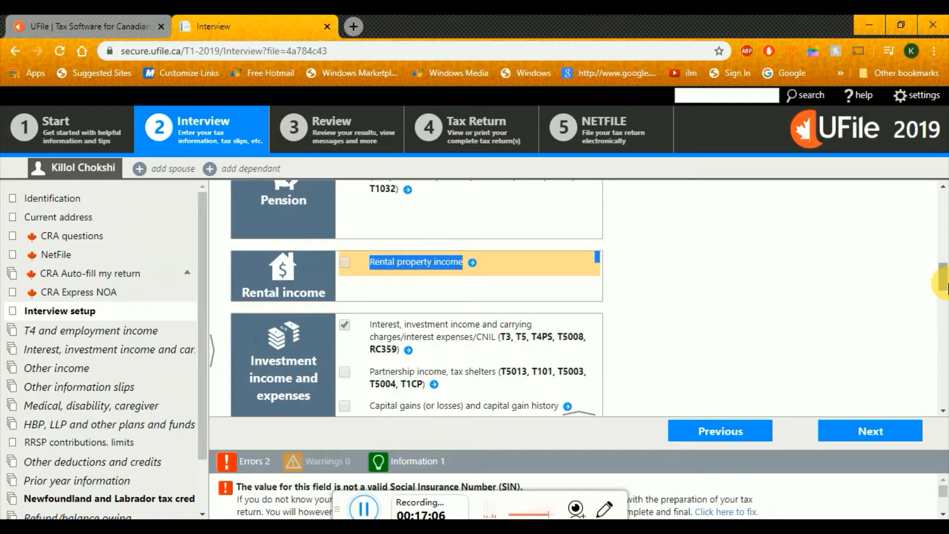
pyautogui.scroll(-1, 943, 283)
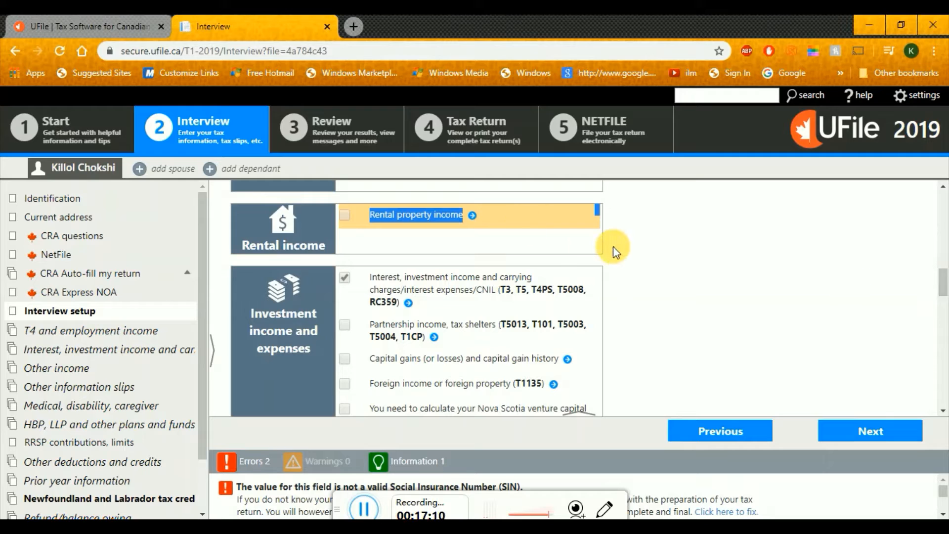
pyautogui.click(643, 253)
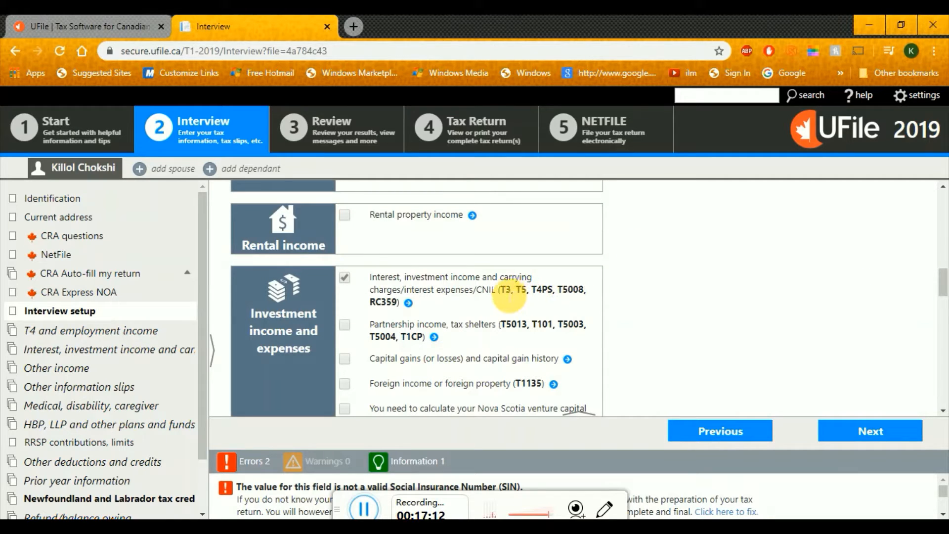
pyautogui.moveTo(507, 292); pyautogui.dragTo(562, 301)
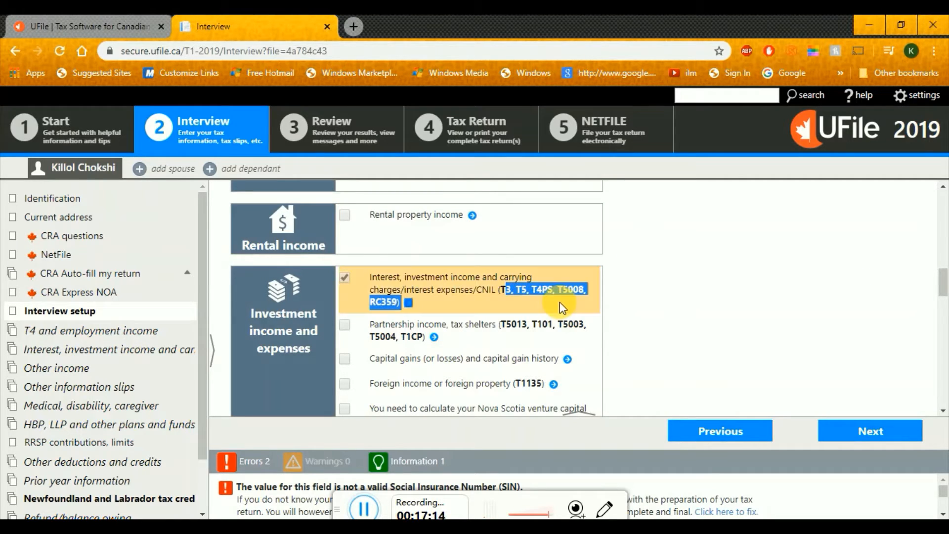
pyautogui.click(625, 290)
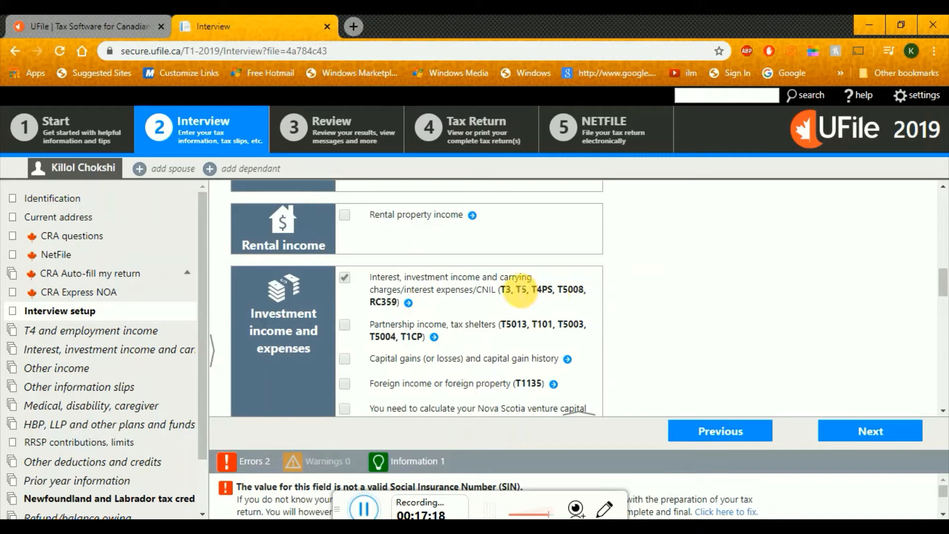
pyautogui.moveTo(517, 291); pyautogui.dragTo(528, 292)
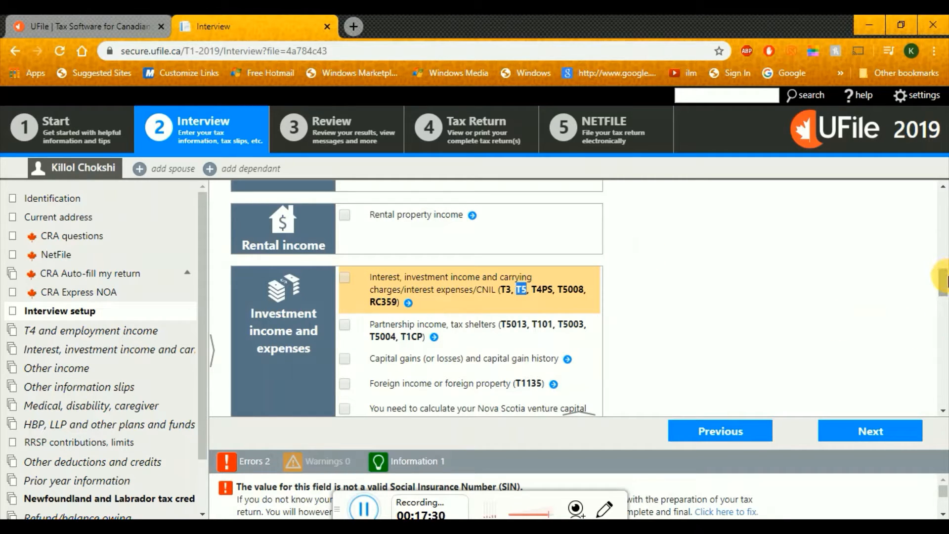
pyautogui.moveTo(946, 279); pyautogui.dragTo(945, 313)
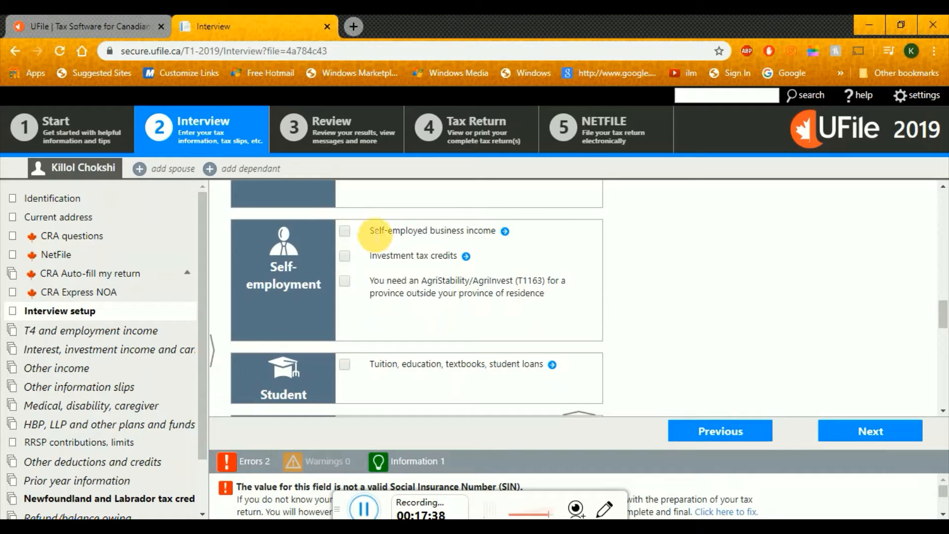
pyautogui.moveTo(376, 234); pyautogui.dragTo(513, 250)
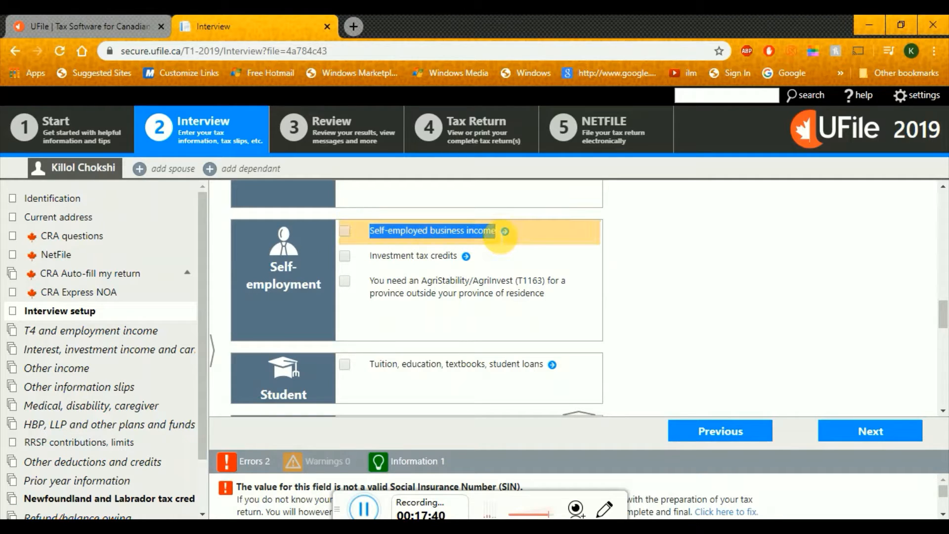
pyautogui.click(698, 298)
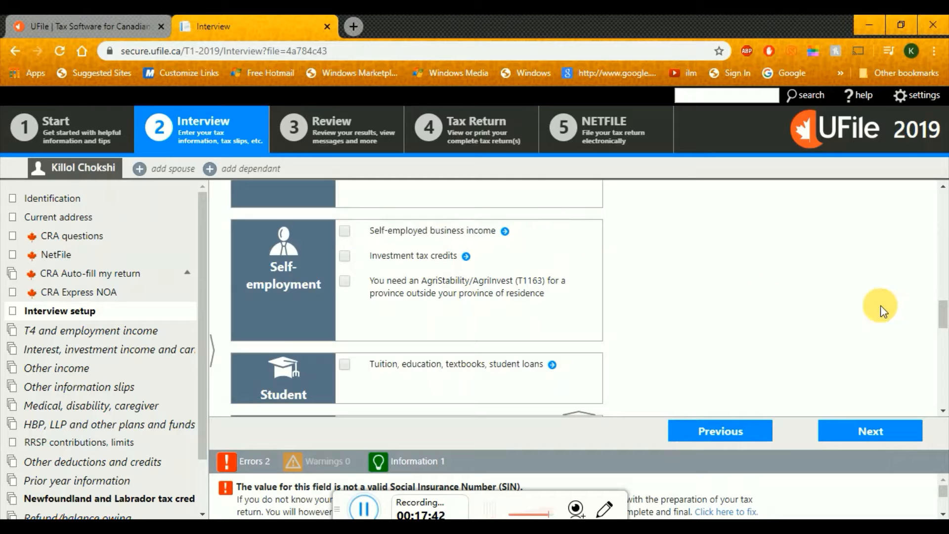
pyautogui.scroll(-2, 942, 312)
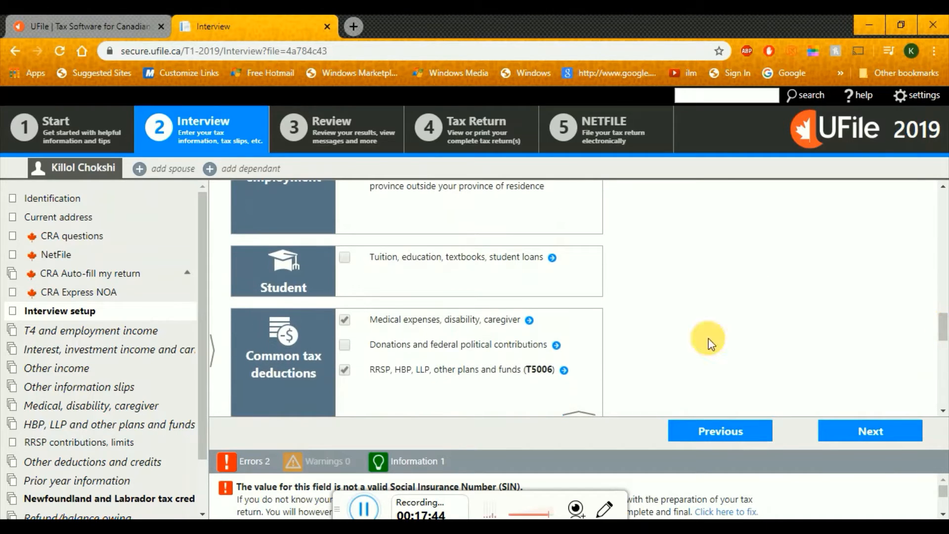
pyautogui.click(344, 257)
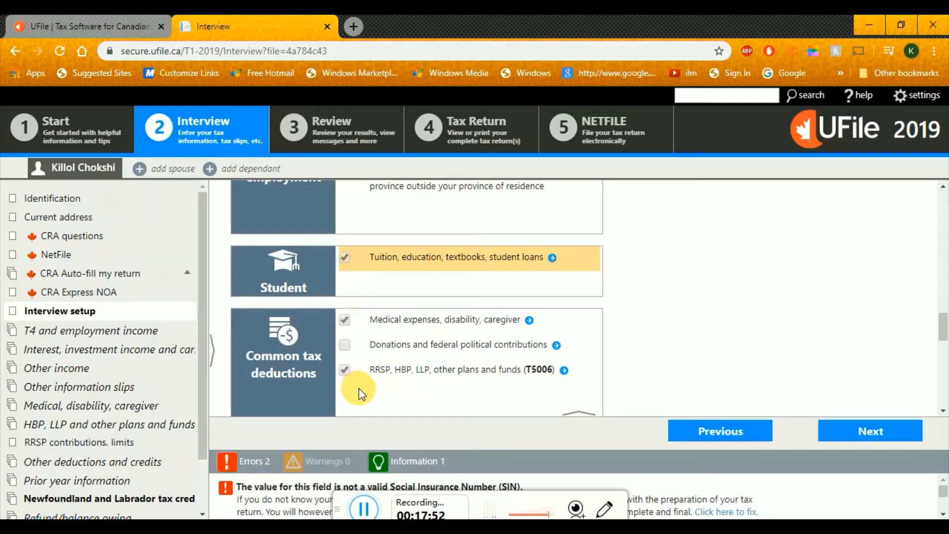
pyautogui.moveTo(370, 371); pyautogui.dragTo(395, 372)
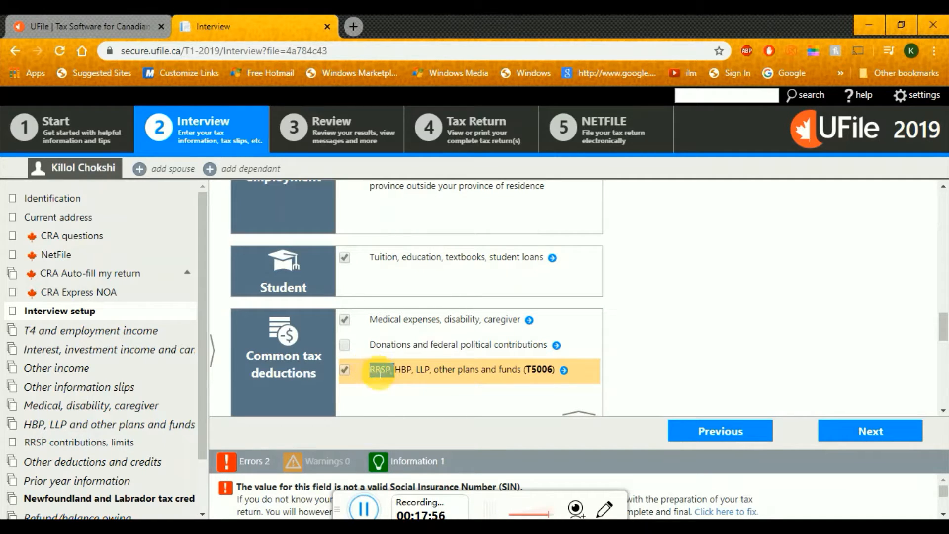
pyautogui.click(343, 371)
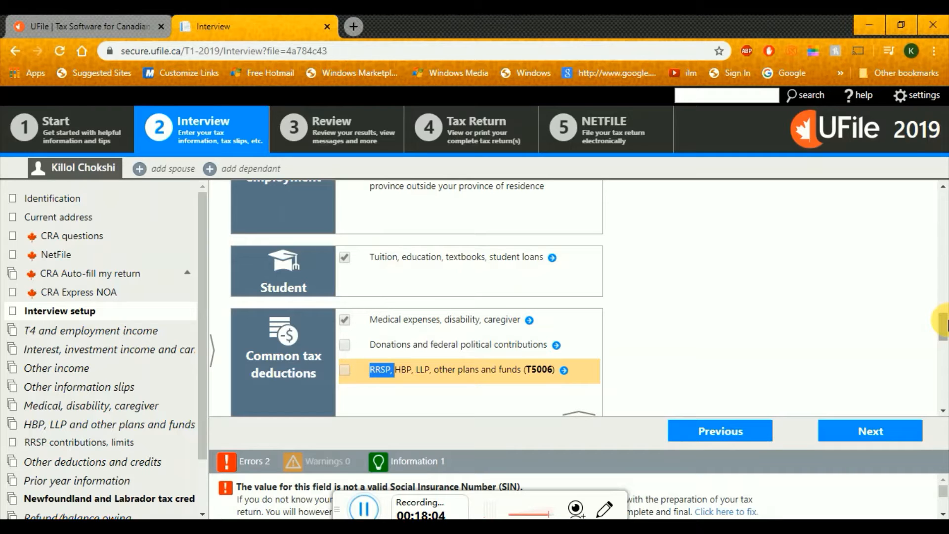
pyautogui.scroll(-1, 945, 322)
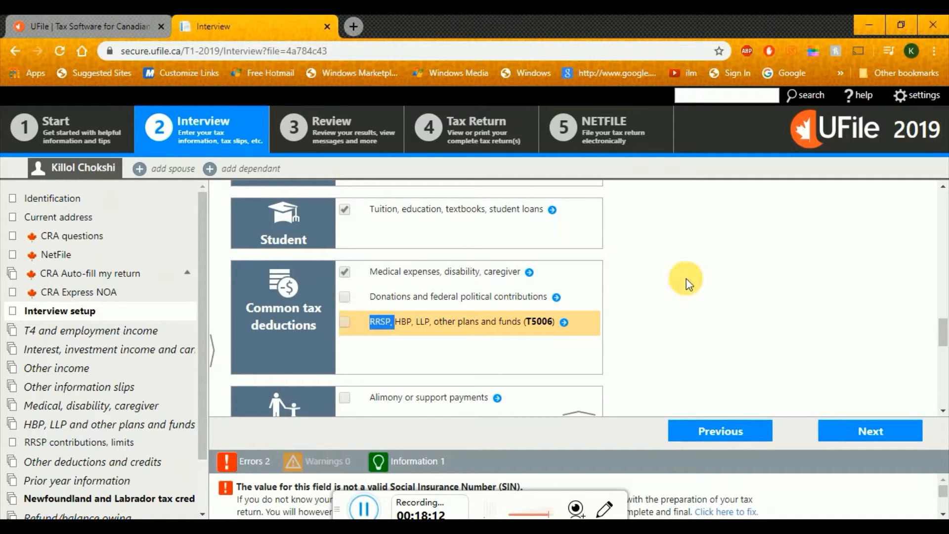
pyautogui.moveTo(943, 335); pyautogui.dragTo(945, 355)
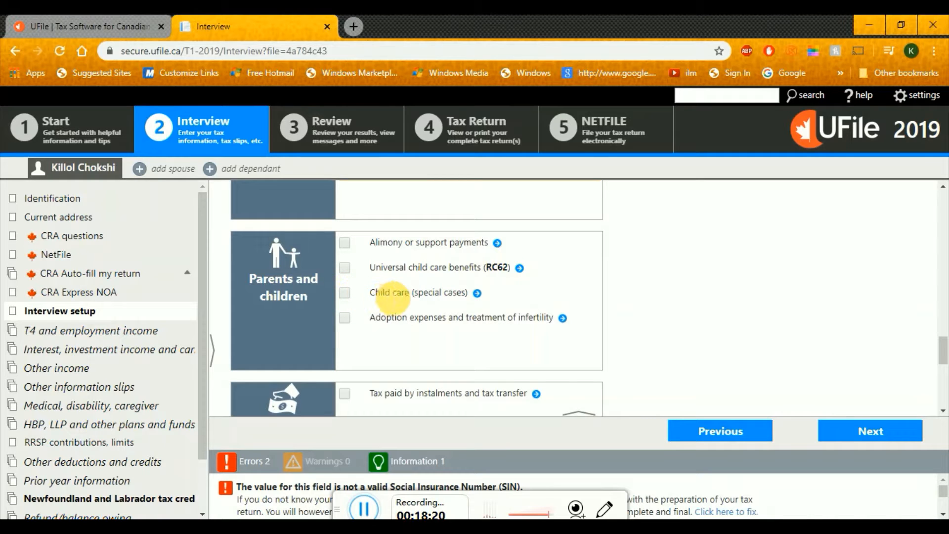
pyautogui.moveTo(373, 300); pyautogui.dragTo(420, 302)
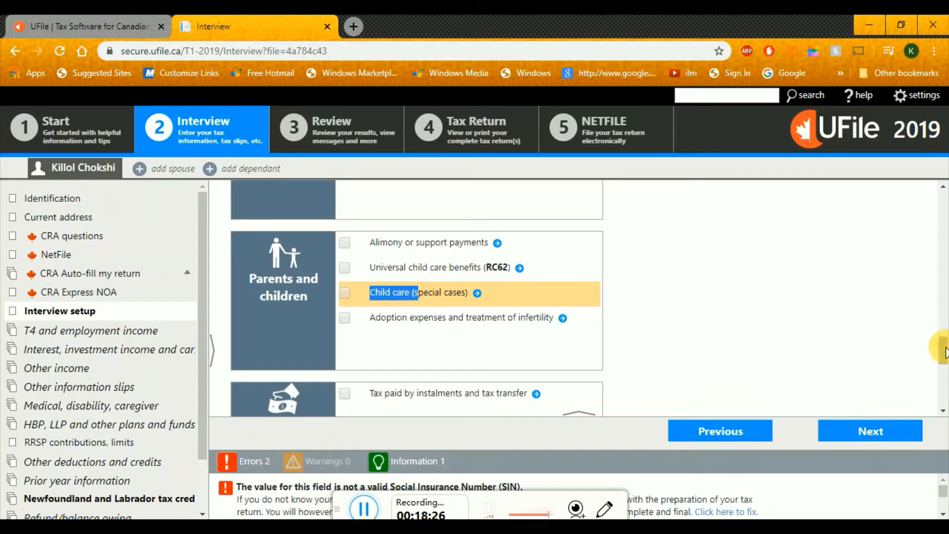
pyautogui.moveTo(945, 351); pyautogui.dragTo(946, 370)
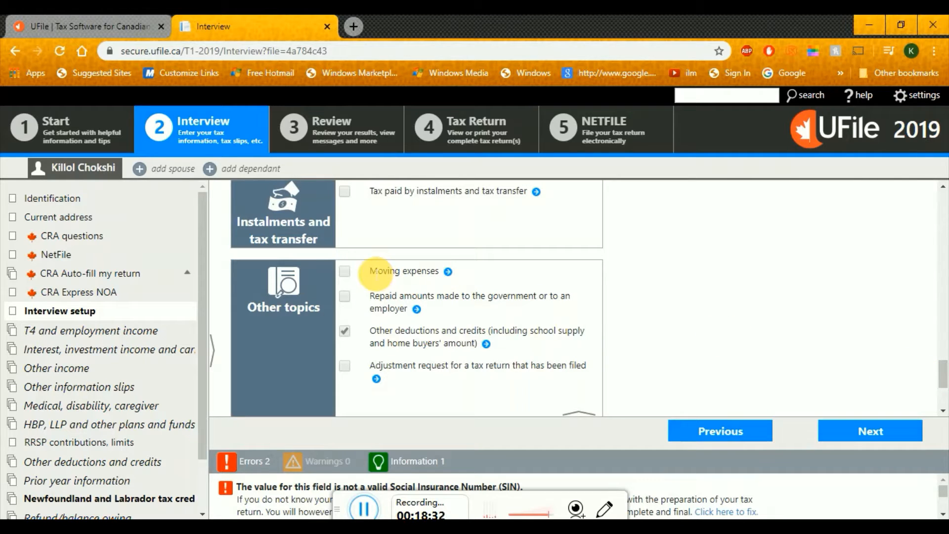
pyautogui.moveTo(371, 272); pyautogui.dragTo(437, 273)
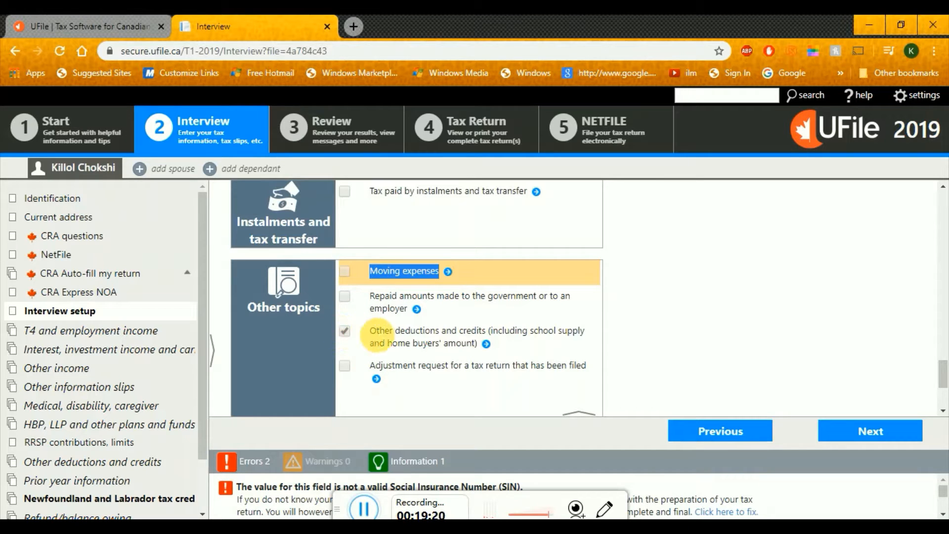
# Untick Other deductions and credits and tick Prior year information, then review the topic list
pyautogui.click(344, 332)
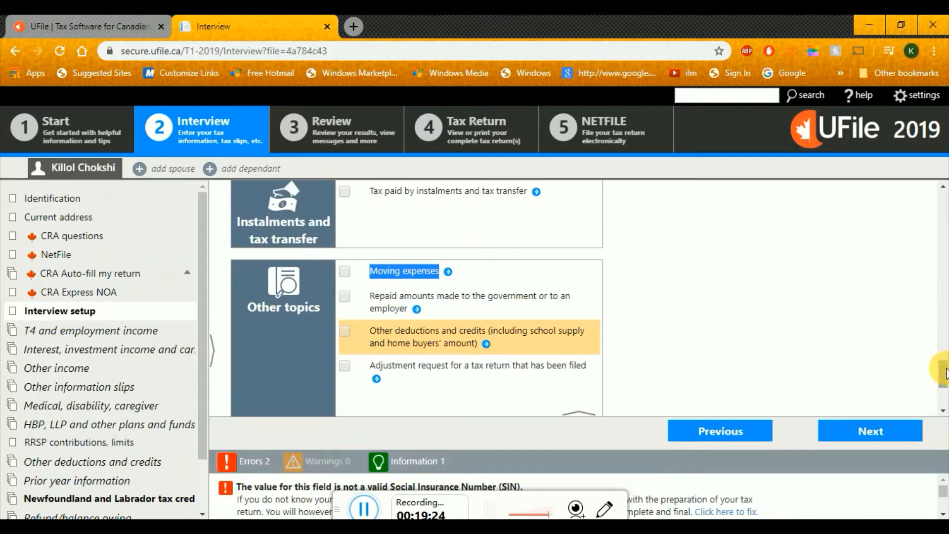
pyautogui.moveTo(935, 372); pyautogui.dragTo(942, 390)
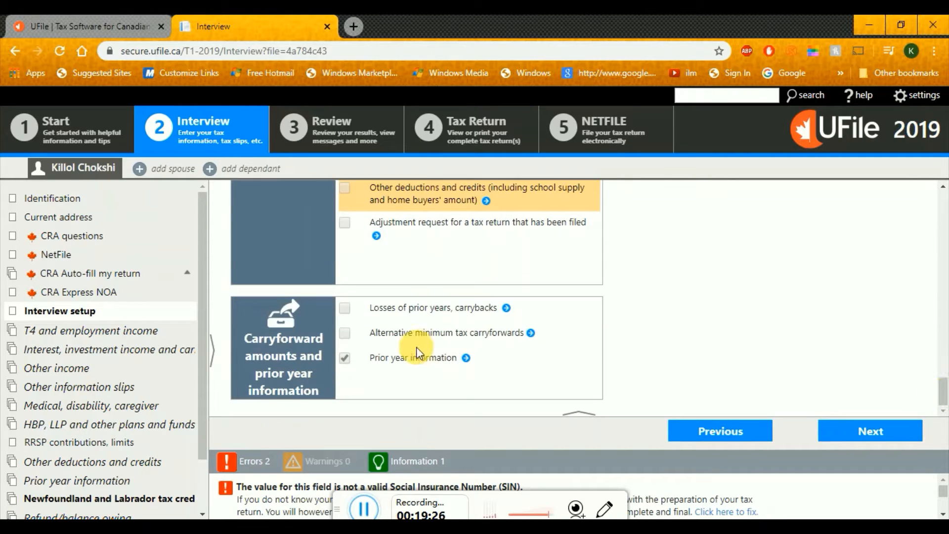
pyautogui.click(345, 360)
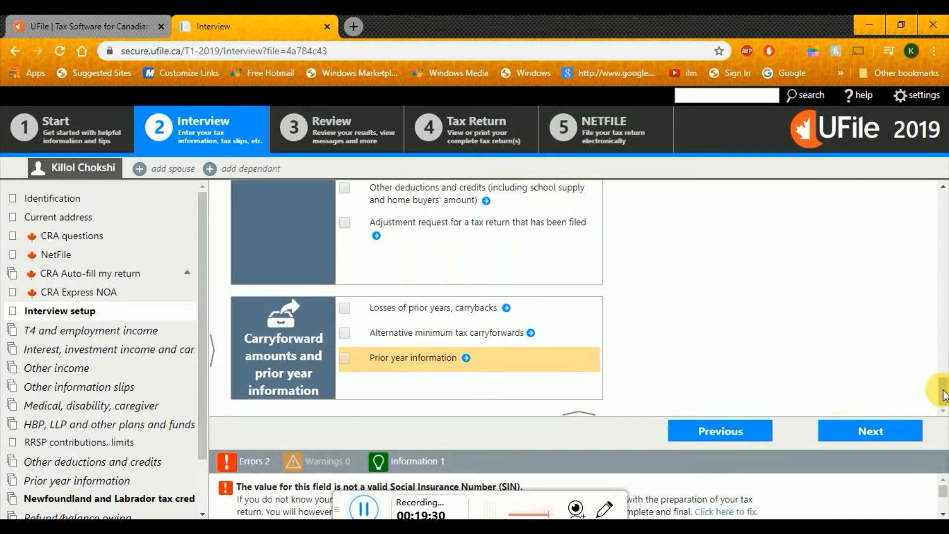
pyautogui.moveTo(934, 394); pyautogui.dragTo(944, 235)
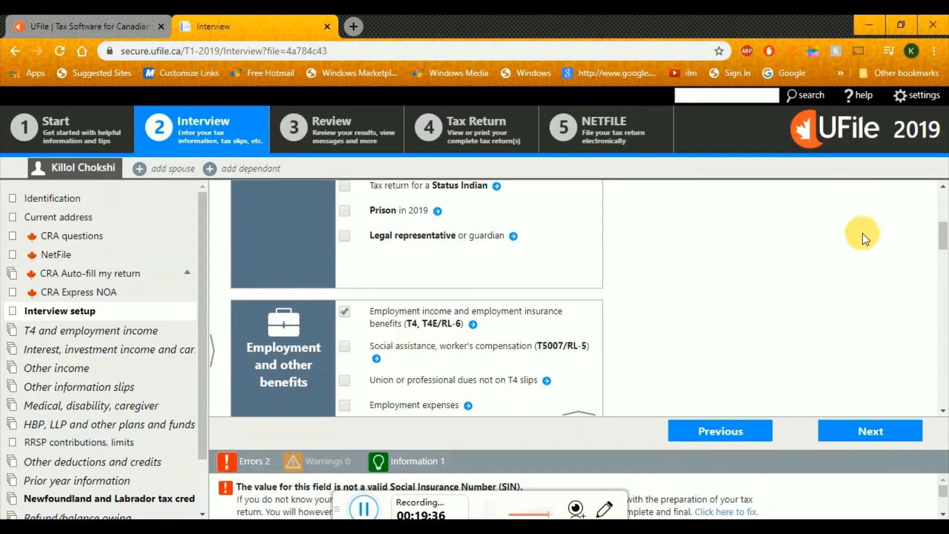
pyautogui.moveTo(944, 235); pyautogui.dragTo(943, 263)
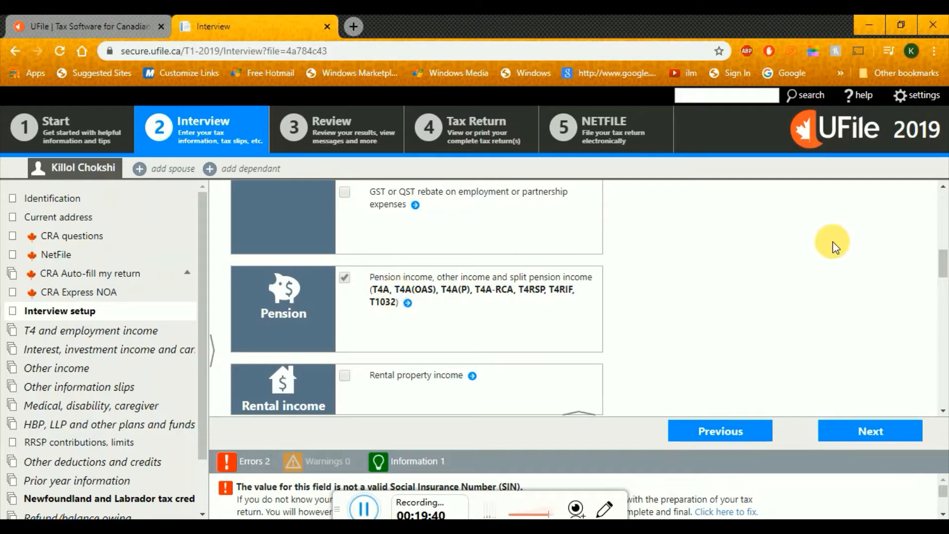
pyautogui.moveTo(944, 263); pyautogui.dragTo(944, 327)
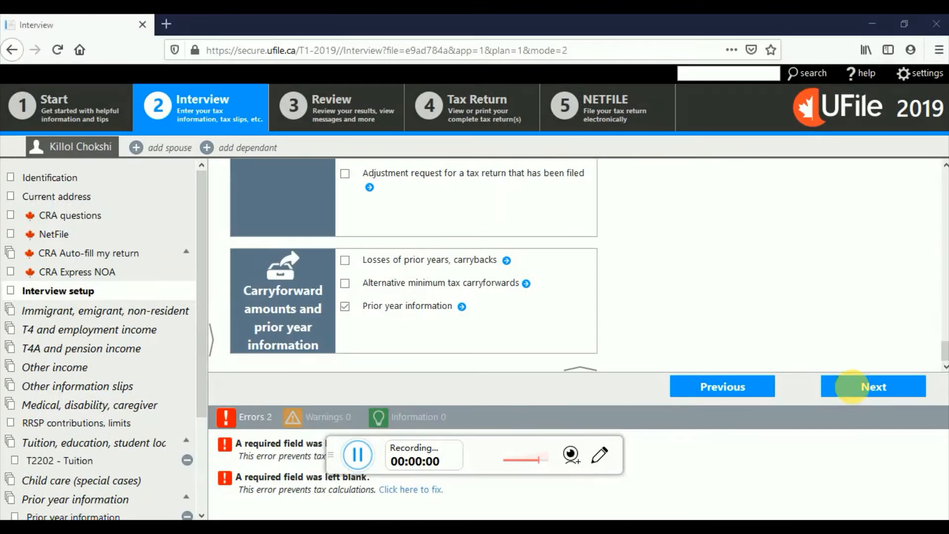
# Continue from Interview setup to the Immigrant, emigrant or non-resident page
pyautogui.click(877, 390)
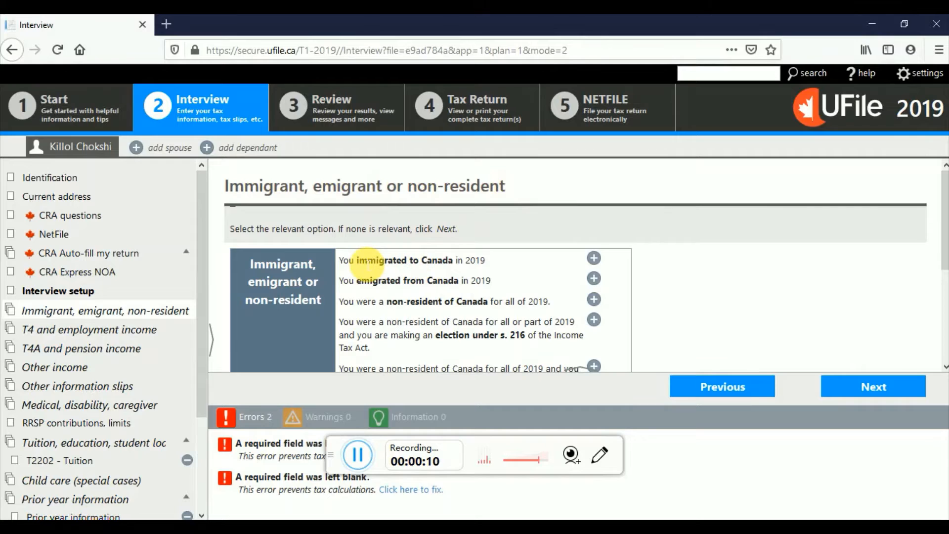
# Add an entry for 'You immigrated to Canada in 2019' and go to its Date of entry field
pyautogui.moveTo(338, 258); pyautogui.dragTo(494, 259)
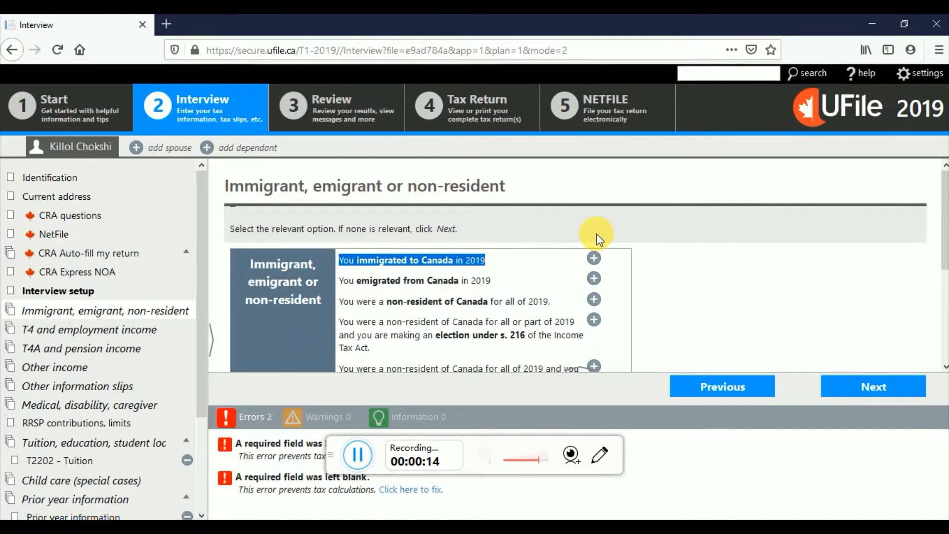
pyautogui.click(602, 261)
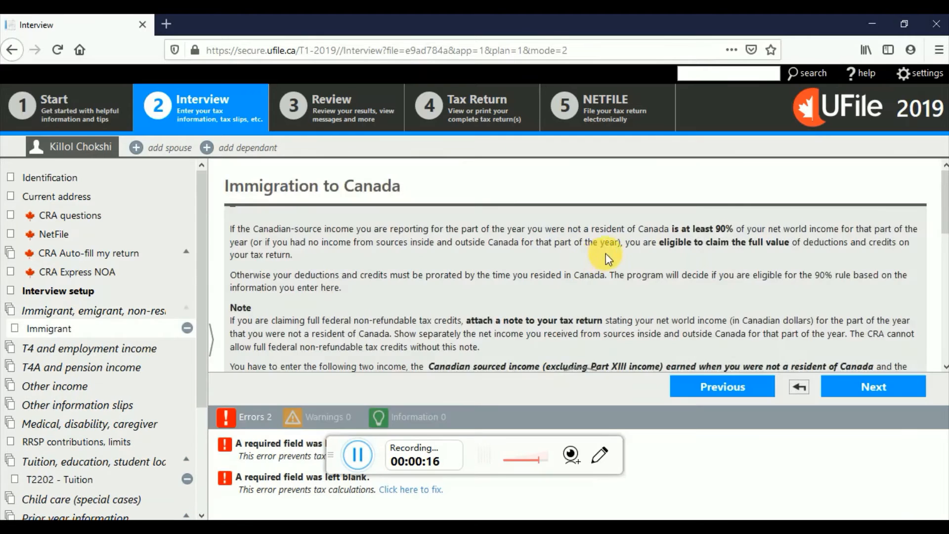
pyautogui.moveTo(944, 206); pyautogui.dragTo(945, 247)
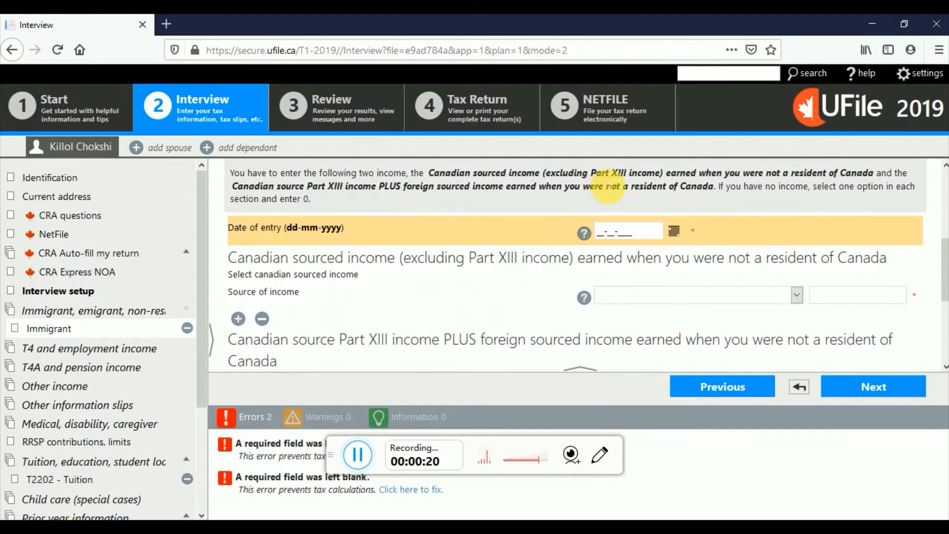
pyautogui.click(610, 231)
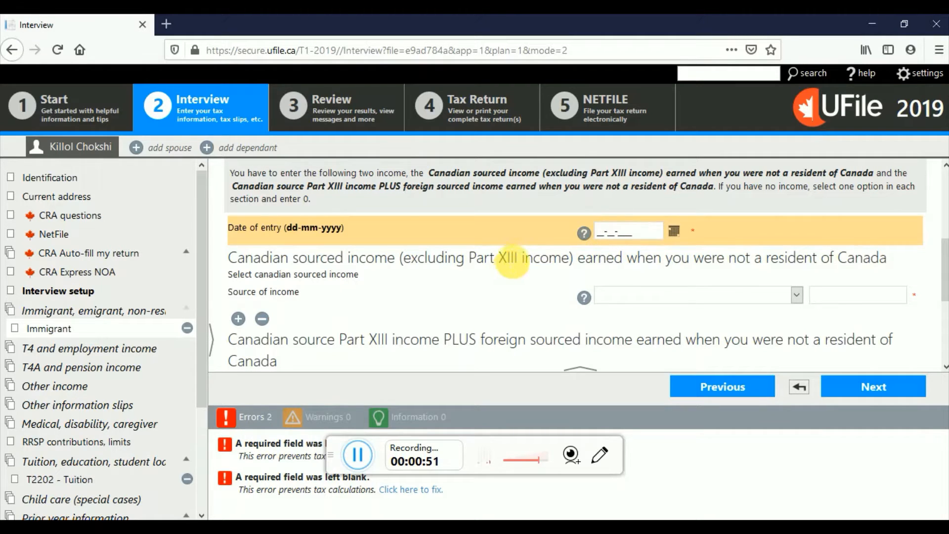
# Point out the Canadian sourced income heading and go to its income amount field
pyautogui.moveTo(238, 256); pyautogui.dragTo(490, 260)
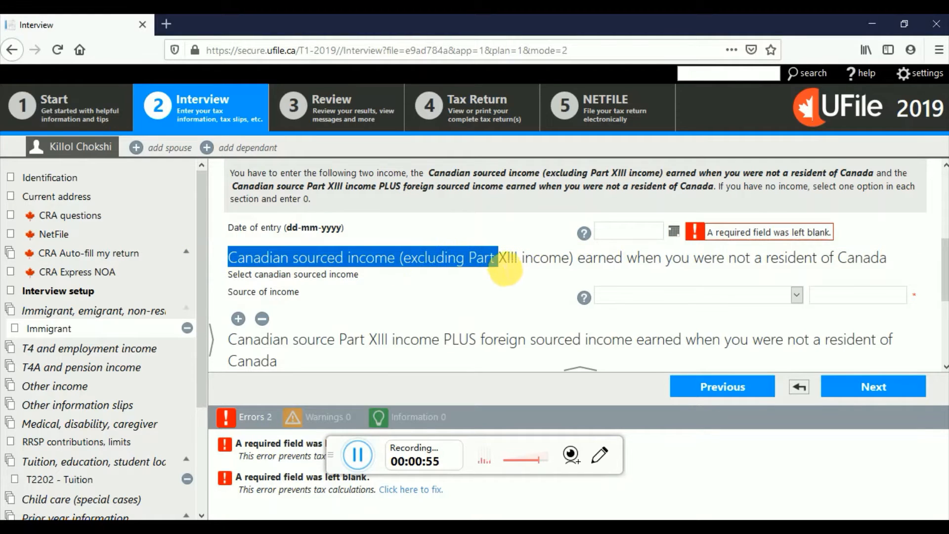
pyautogui.click(584, 264)
pyautogui.moveTo(584, 264); pyautogui.dragTo(893, 260)
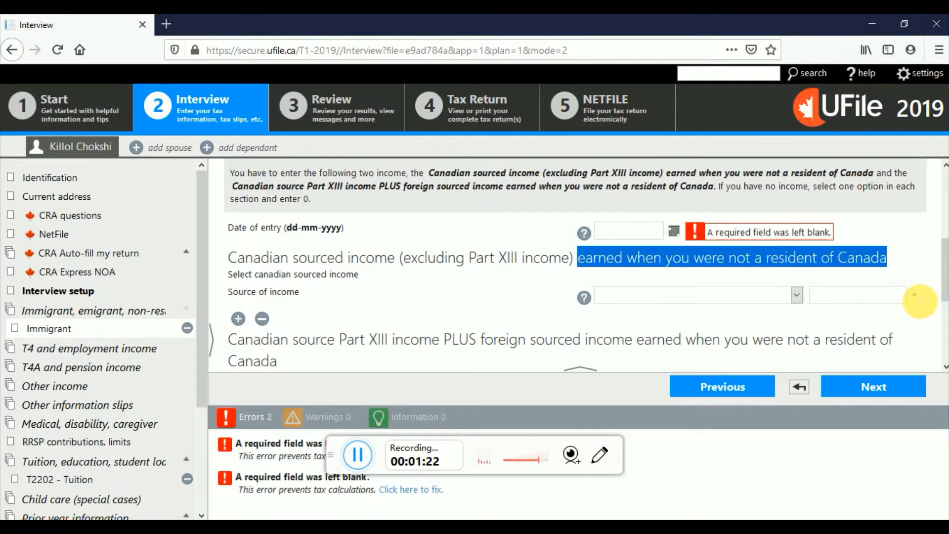
pyautogui.click(901, 297)
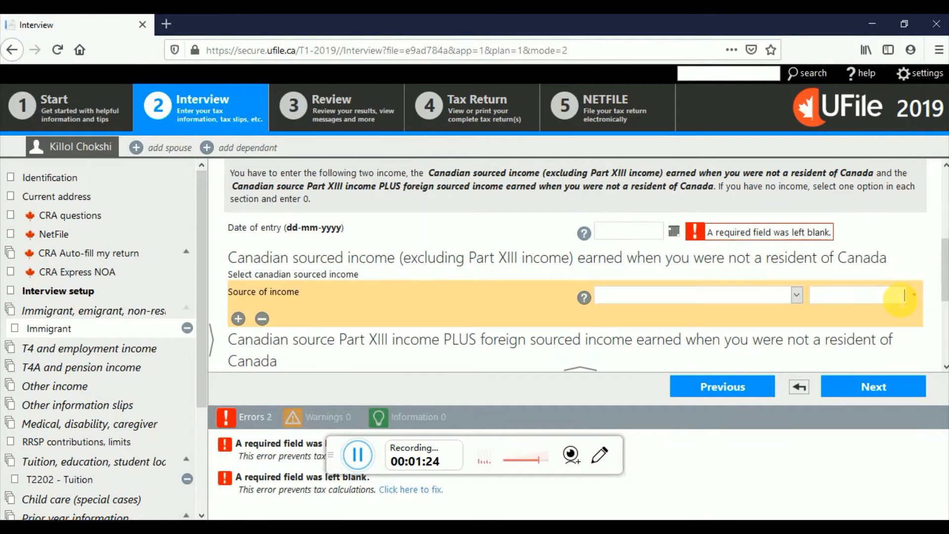
# Choose 'Income from employment in Canada' as the Canadian sourced income, leaving $0.00
pyautogui.click(797, 295)
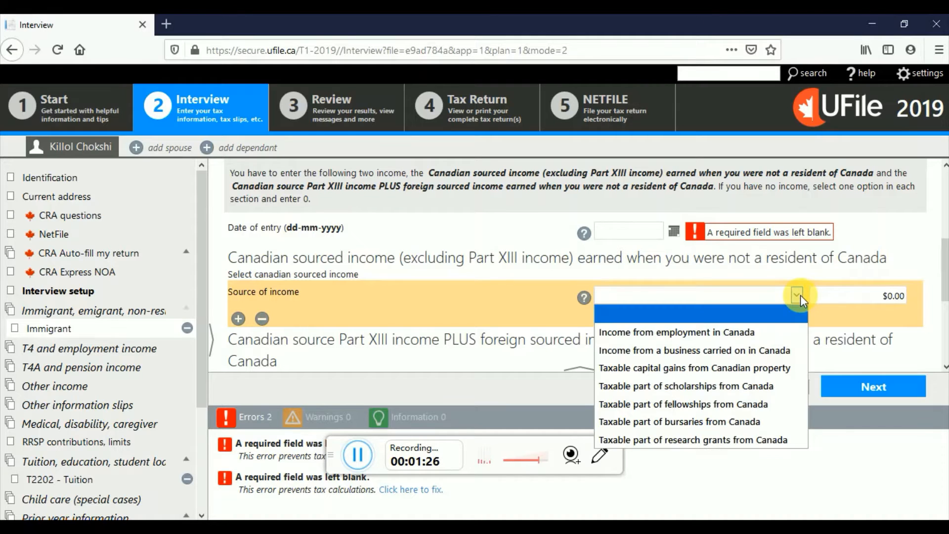
pyautogui.click(769, 332)
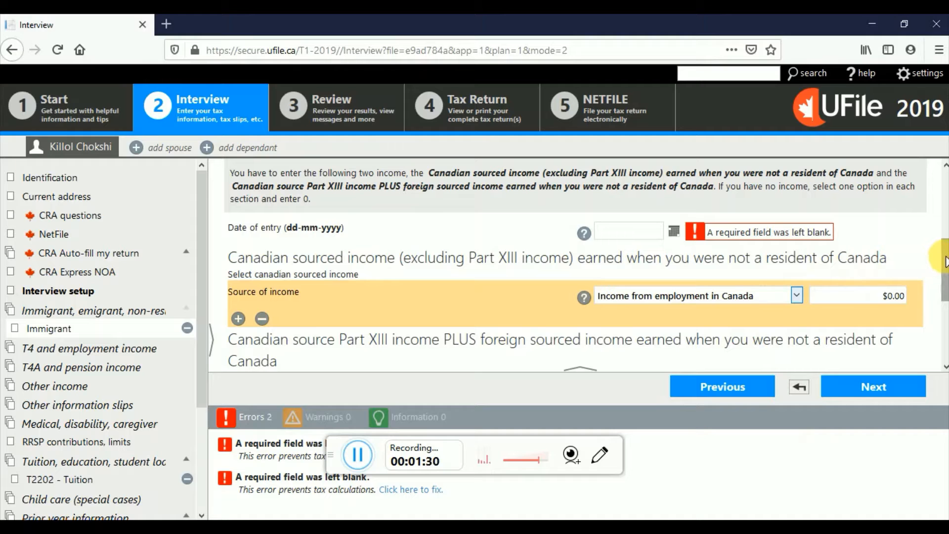
pyautogui.moveTo(945, 262); pyautogui.dragTo(946, 288)
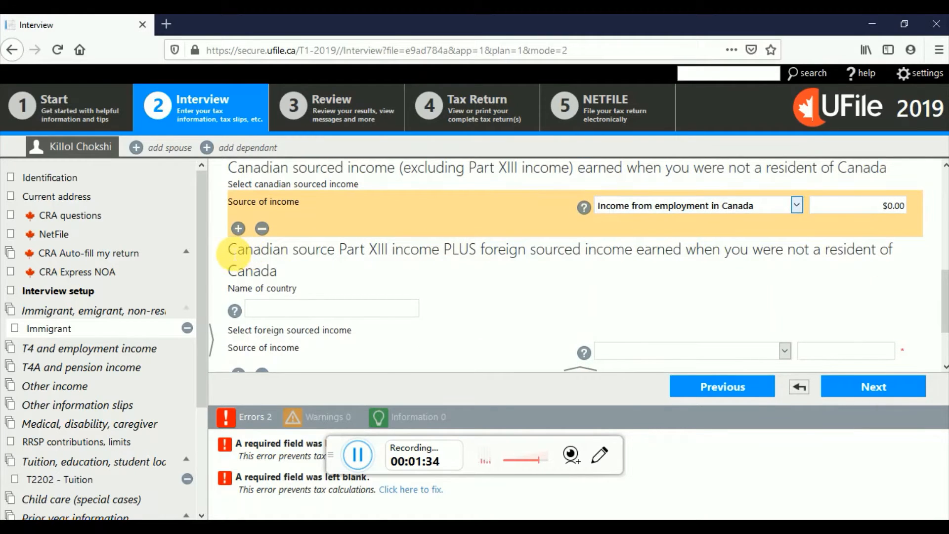
pyautogui.click(234, 255)
pyautogui.moveTo(234, 255); pyautogui.dragTo(488, 267)
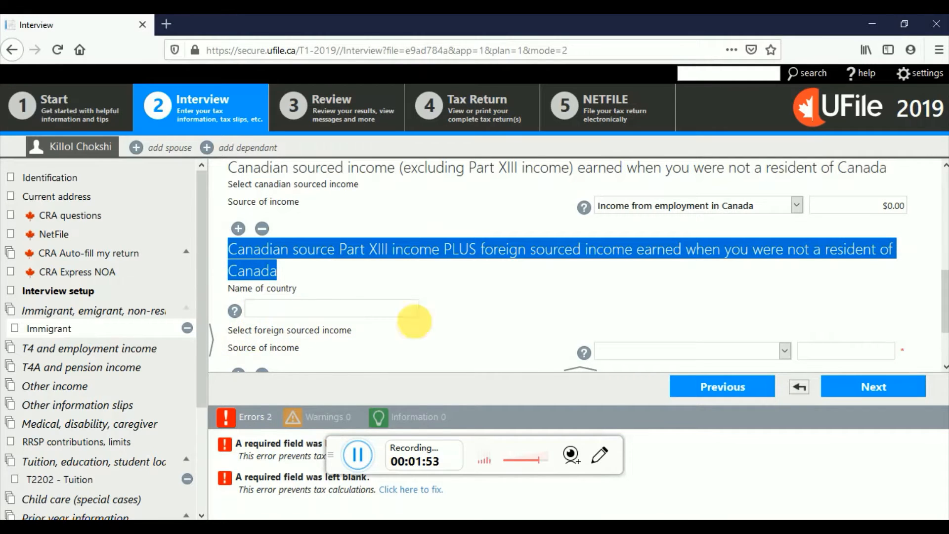
# Pick 'Net employment income' as the foreign income source, leaving its amount blank
pyautogui.click(785, 352)
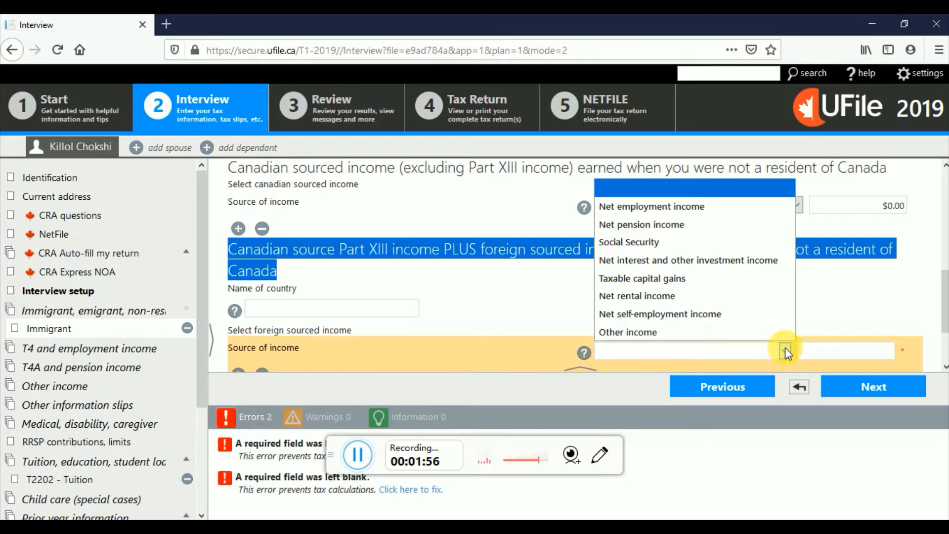
pyautogui.click(732, 210)
pyautogui.scroll(-1, 942, 291)
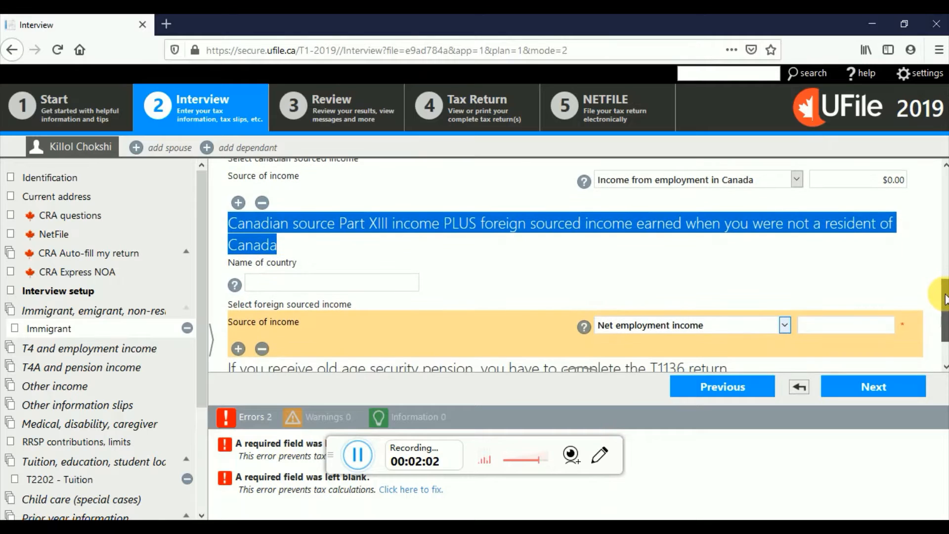
pyautogui.click(870, 325)
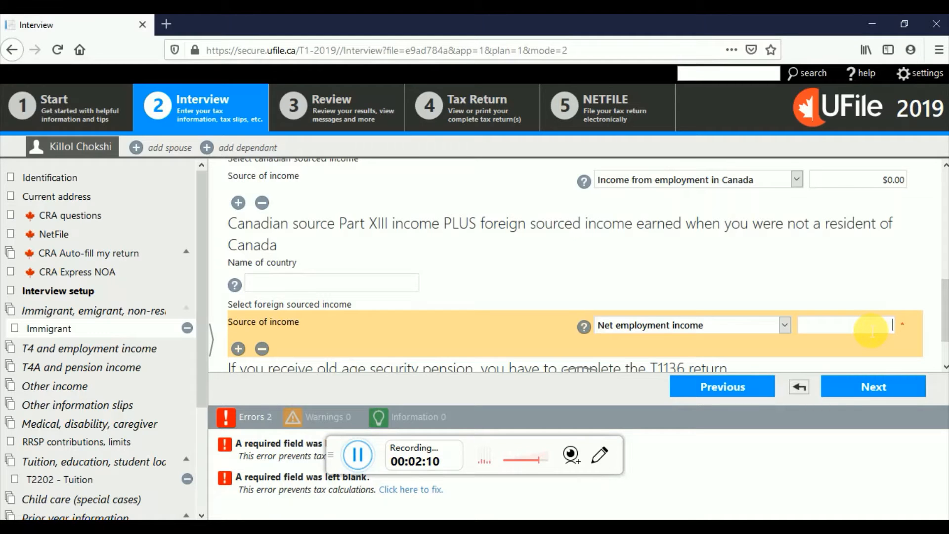
pyautogui.write('0')
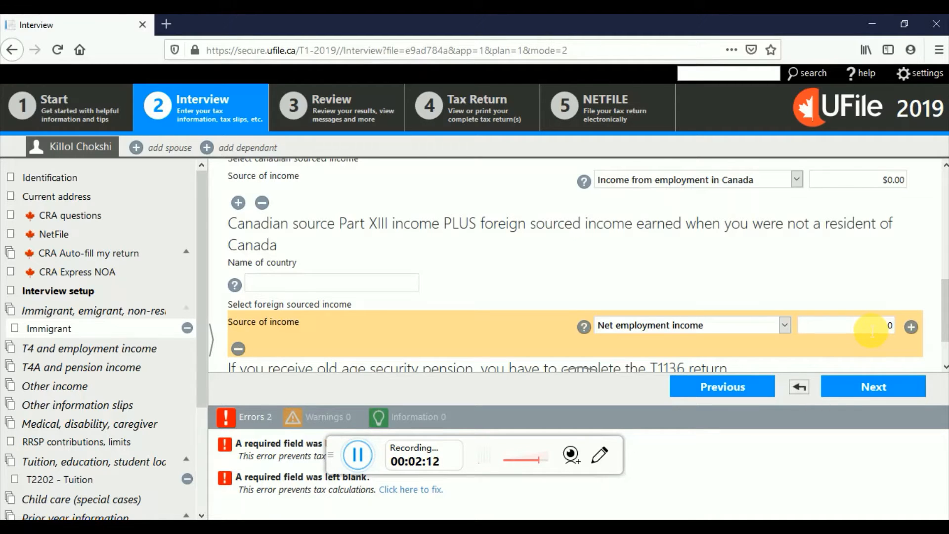
pyautogui.press('BackSpace')
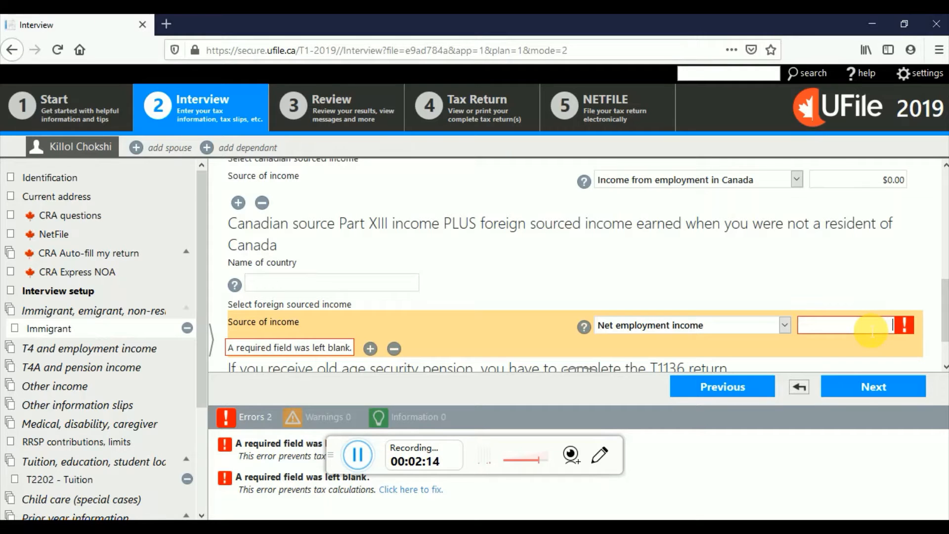
pyautogui.click(341, 287)
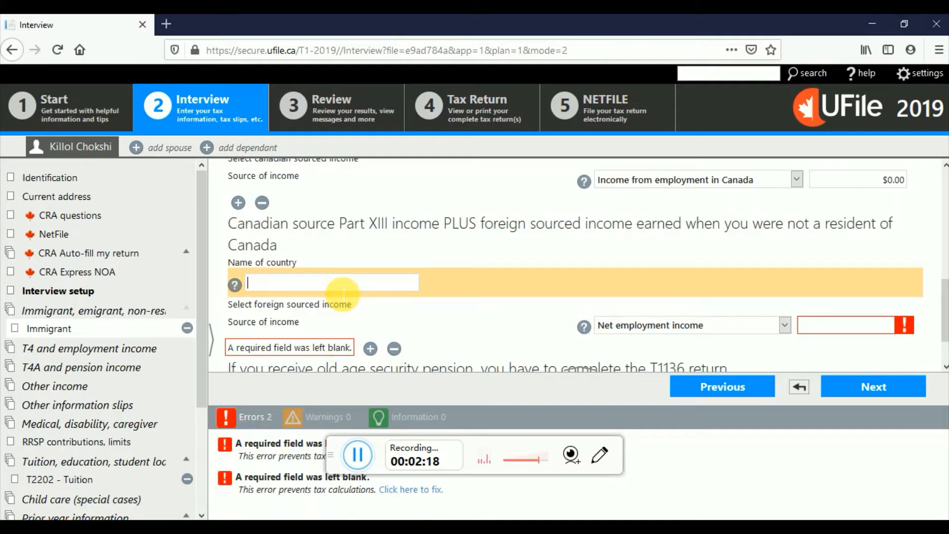
# Enter Cuba as the country and 0 as the net employment income amount
pyautogui.write('Cuba')
pyautogui.click(835, 326)
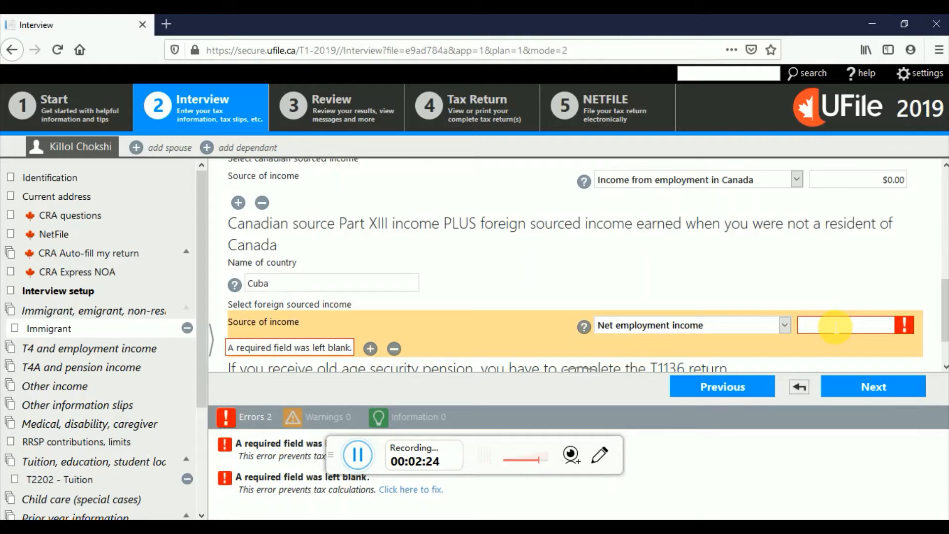
pyautogui.write('15000')
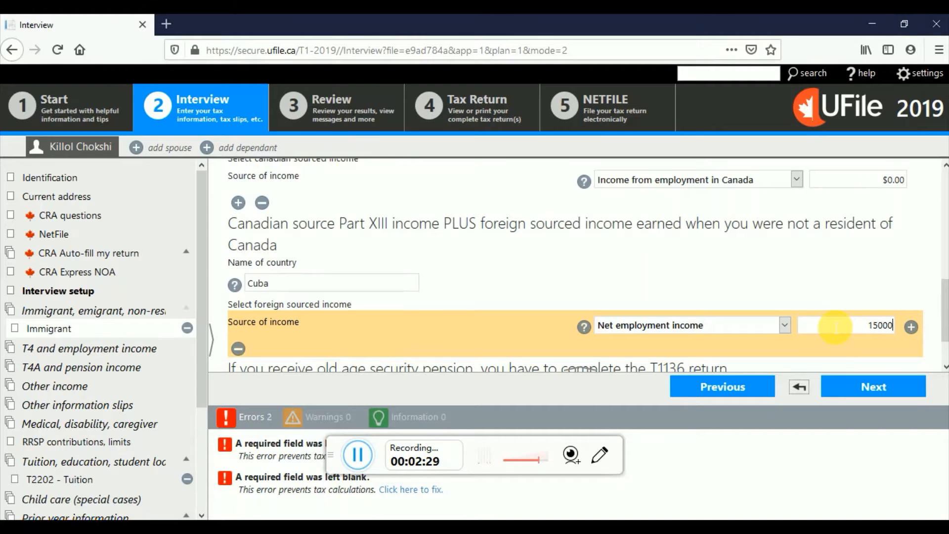
pyautogui.press('BackSpace')
pyautogui.press('BackSpace')
pyautogui.press('BackSpace')
pyautogui.press('BackSpace')
pyautogui.press('BackSpace')
pyautogui.write('0')
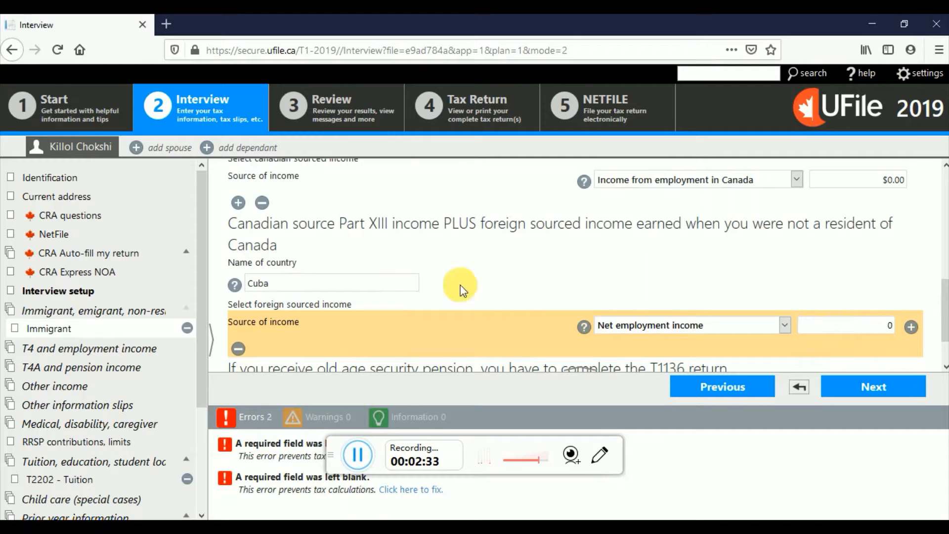
pyautogui.click(322, 287)
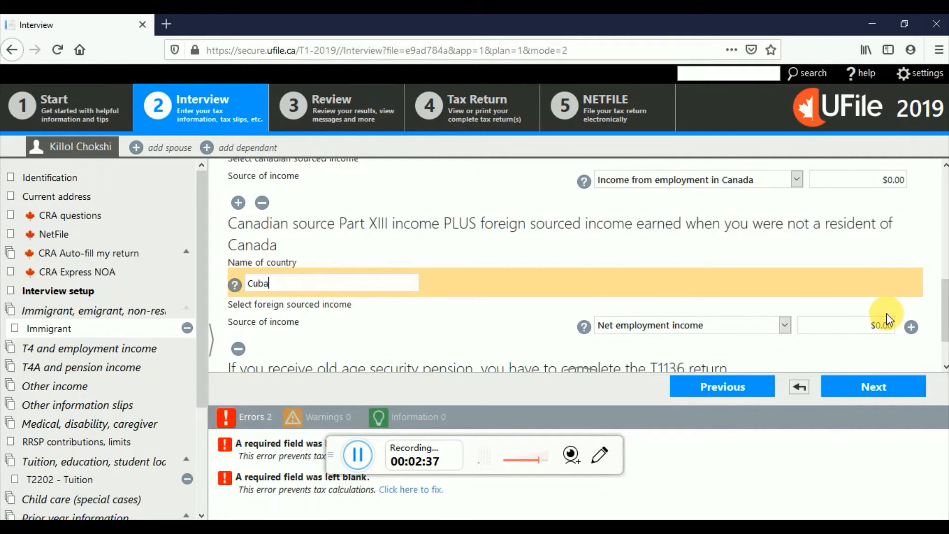
# Recheck the 0 net employment income amount and date of entry, then continue to the T4 page
pyautogui.moveTo(945, 309)
pyautogui.mouseDown()
pyautogui.moveTo(945, 282)
pyautogui.moveTo(946, 314)
pyautogui.mouseUp()
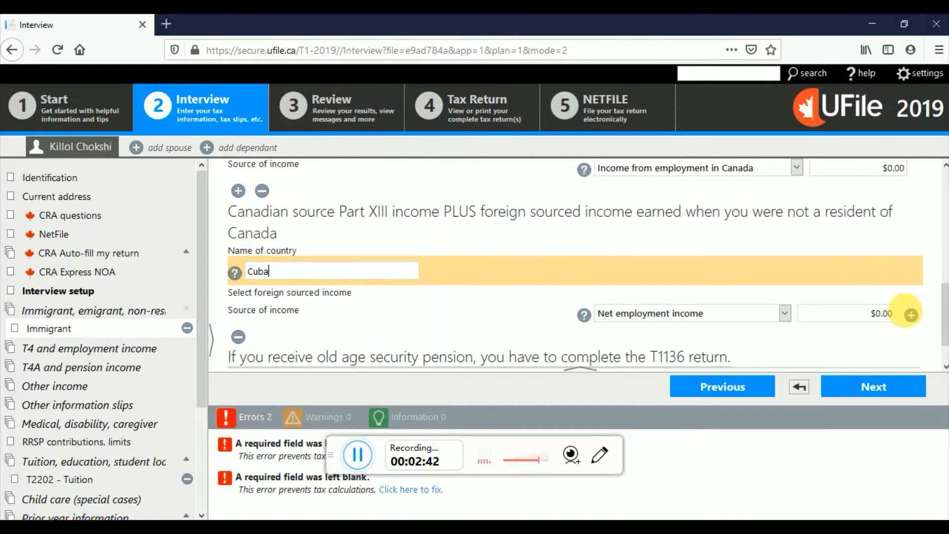
pyautogui.click(888, 313)
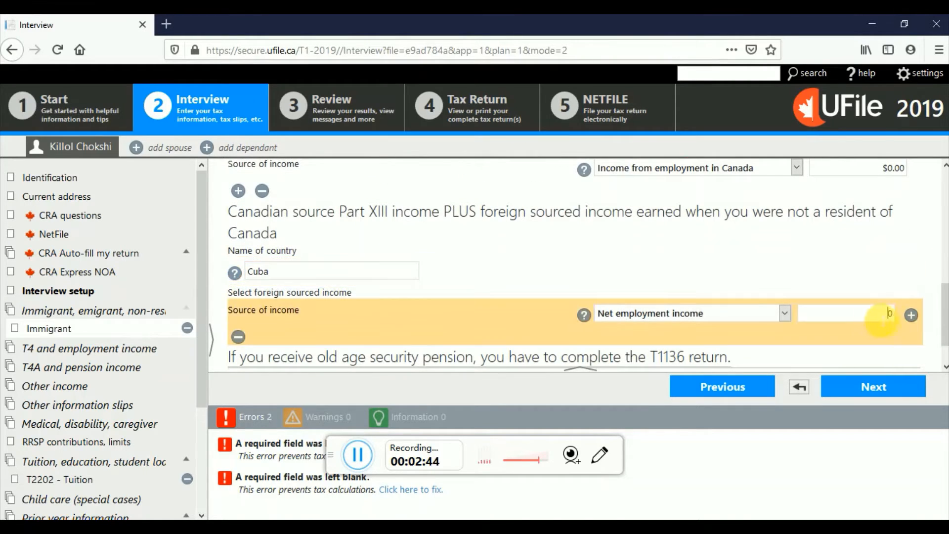
pyautogui.write('0')
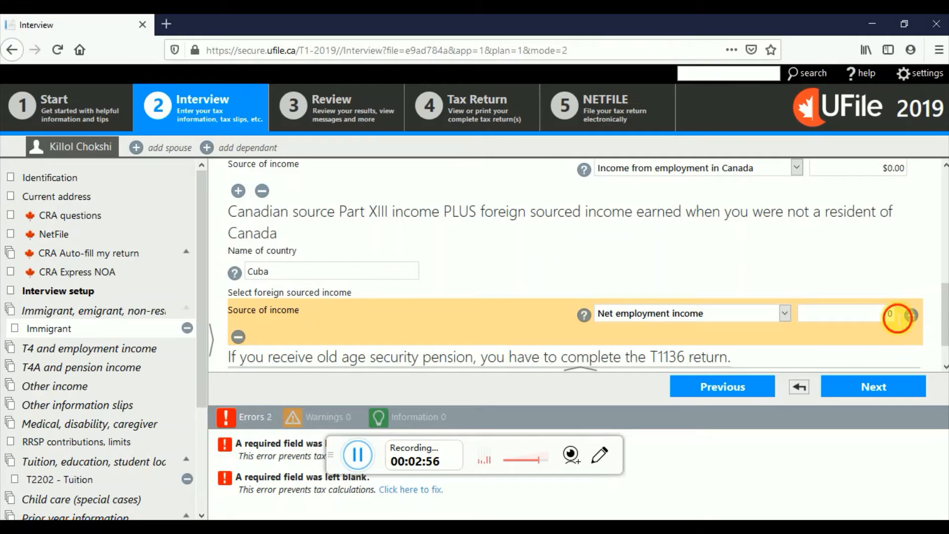
pyautogui.moveTo(899, 317); pyautogui.dragTo(871, 316)
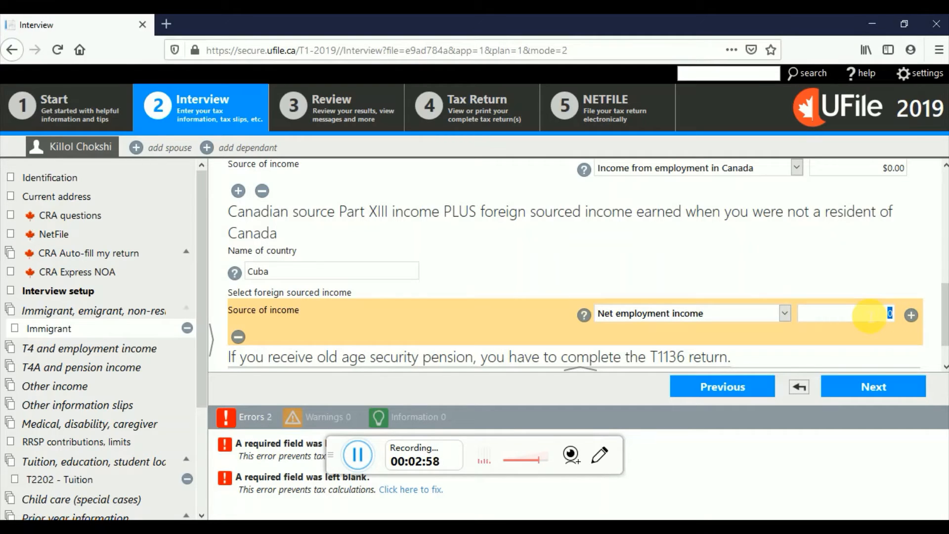
pyautogui.click(873, 319)
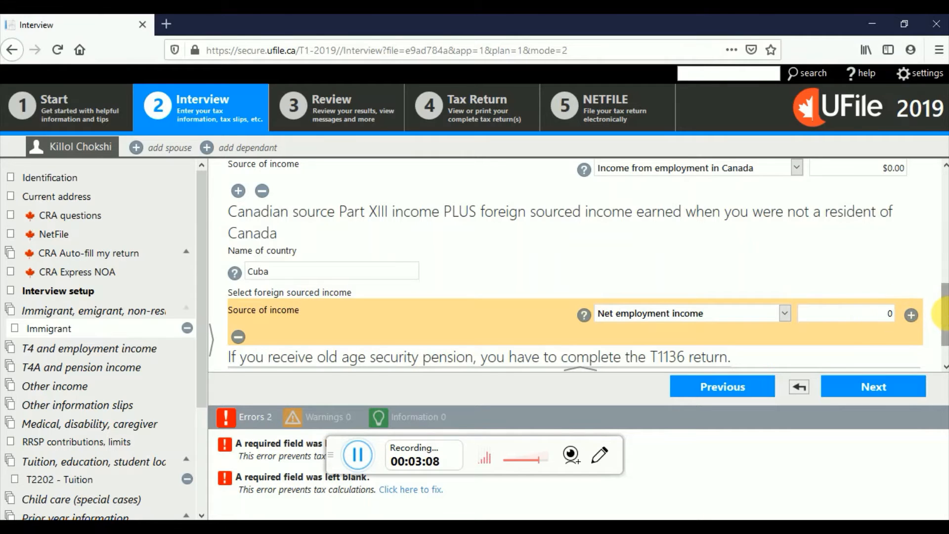
pyautogui.moveTo(946, 319); pyautogui.dragTo(946, 277)
pyautogui.click(654, 218)
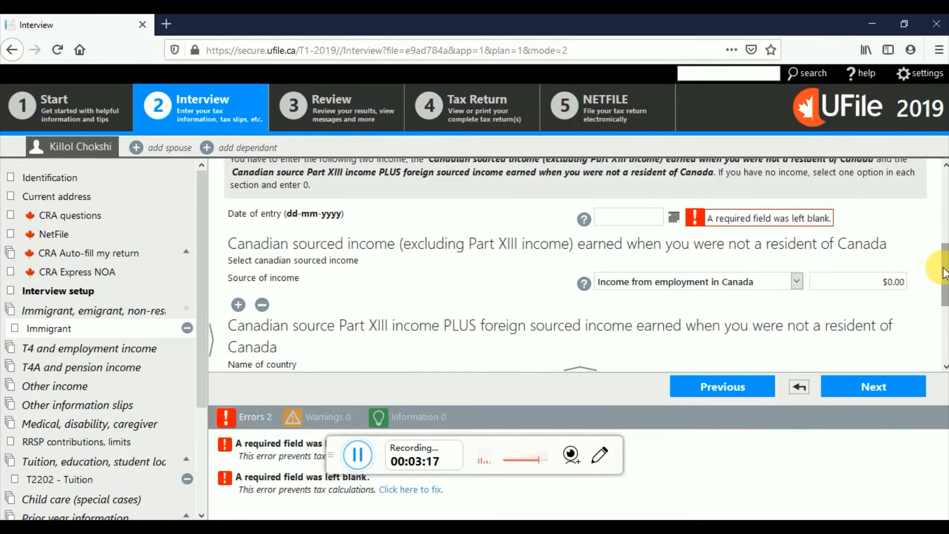
pyautogui.scroll(-3, 944, 275)
pyautogui.click(881, 312)
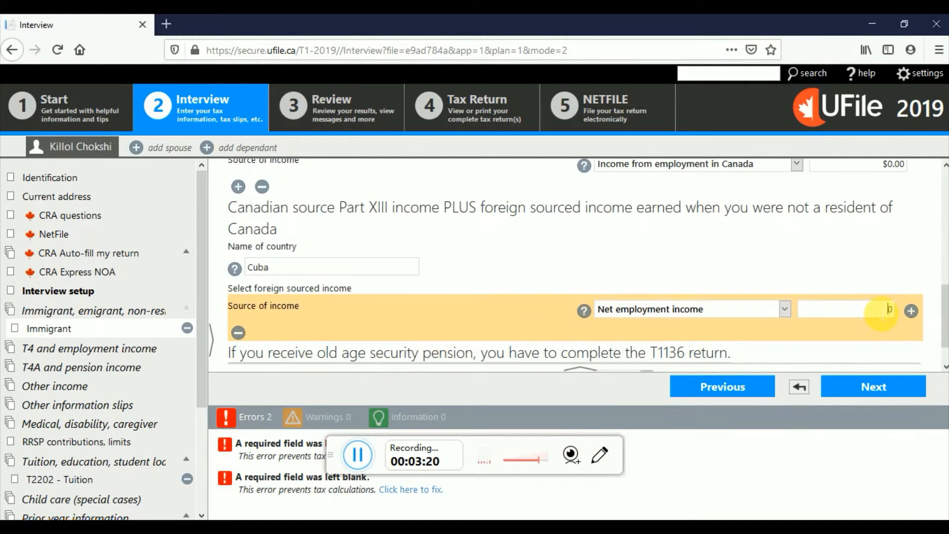
pyautogui.scroll(-1, 944, 302)
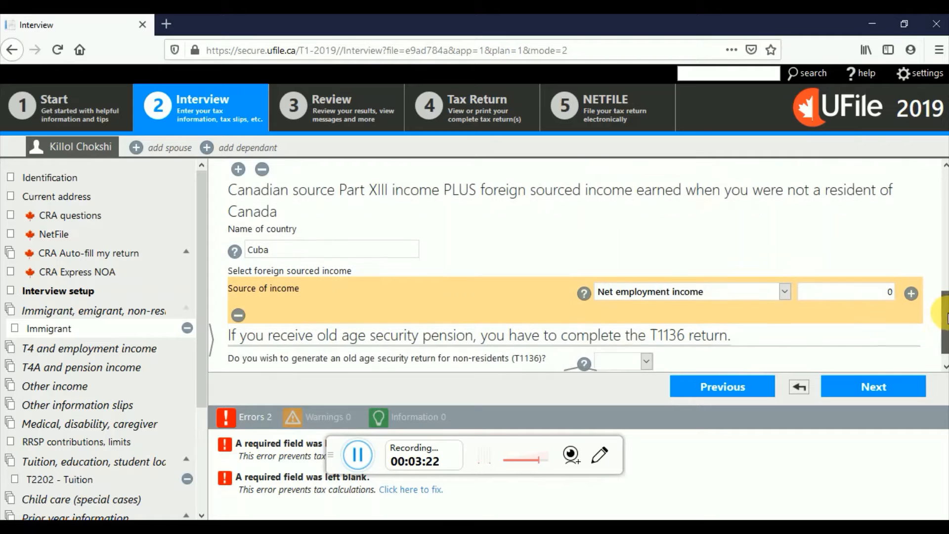
pyautogui.click(896, 389)
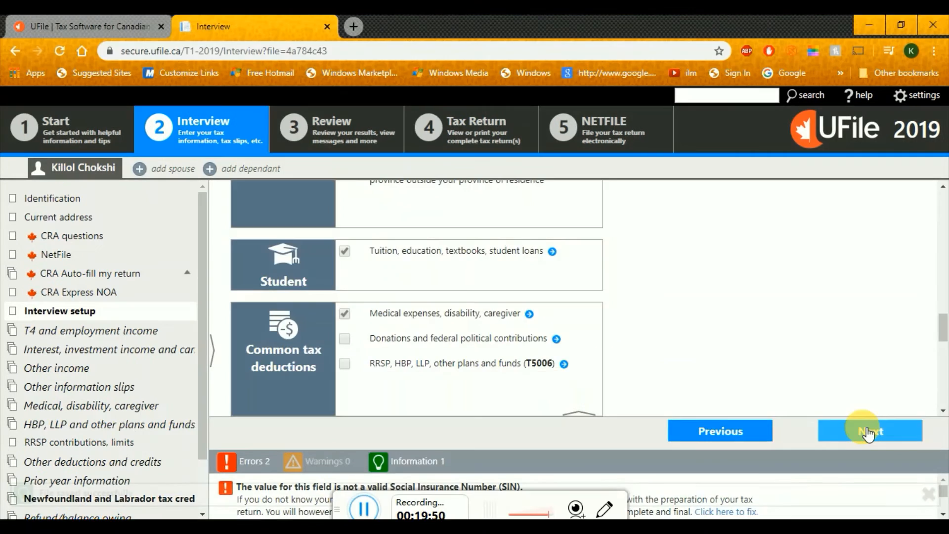
# Continue to the T4 and employment income page and add a T4 income slip
pyautogui.click(869, 431)
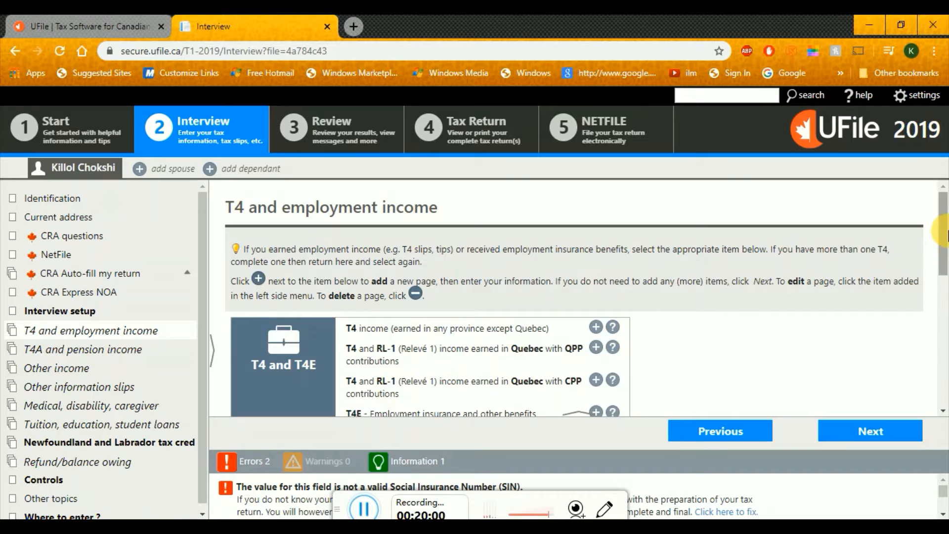
pyautogui.scroll(-2, 945, 258)
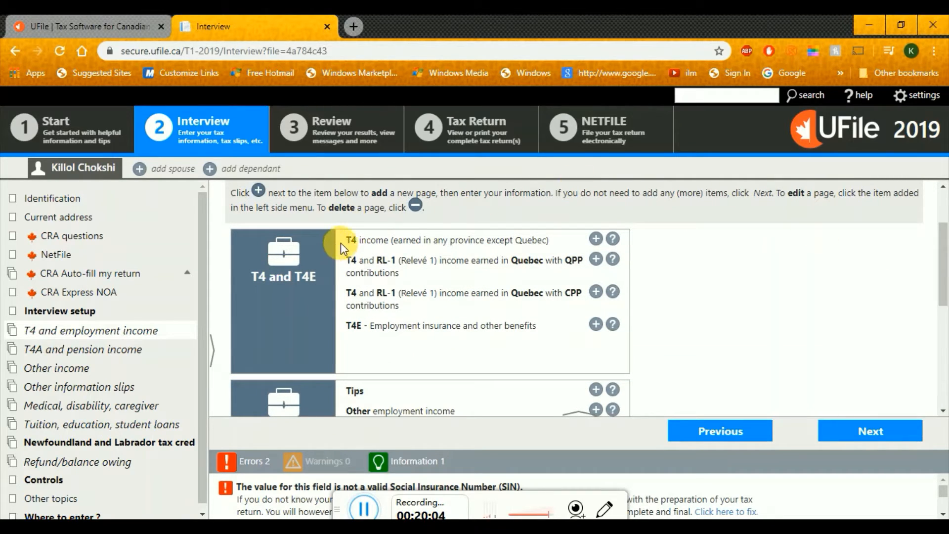
pyautogui.moveTo(340, 242); pyautogui.dragTo(539, 230)
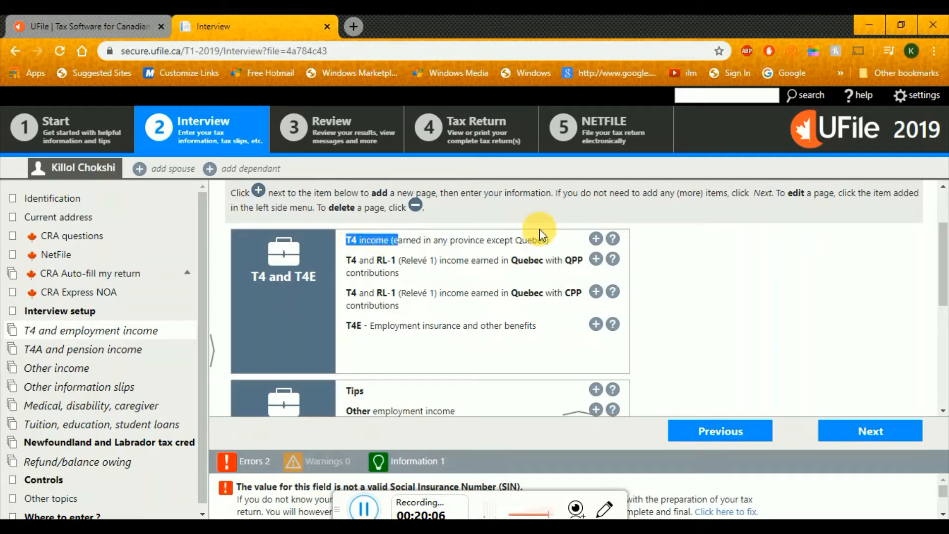
pyautogui.click(596, 240)
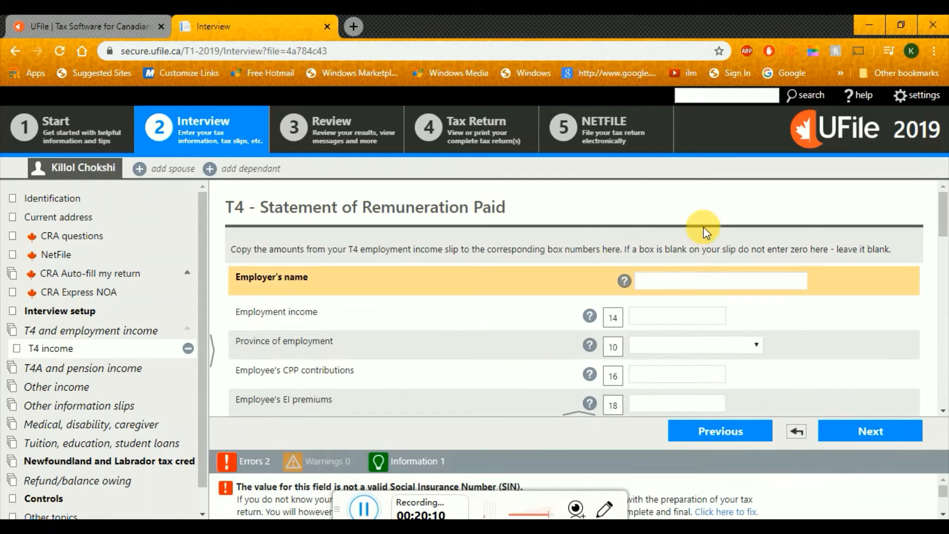
pyautogui.scroll(-1, 947, 232)
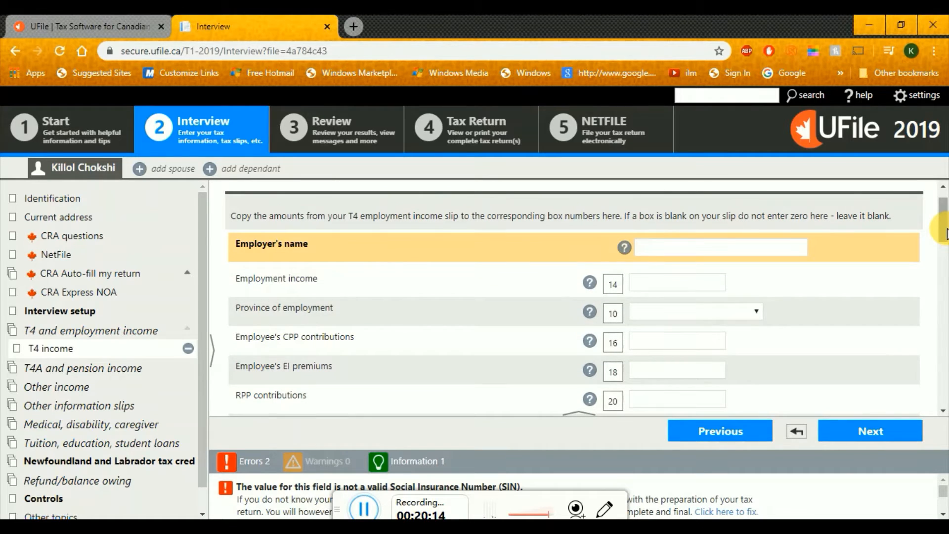
pyautogui.hotkey('alt', 'Tab')
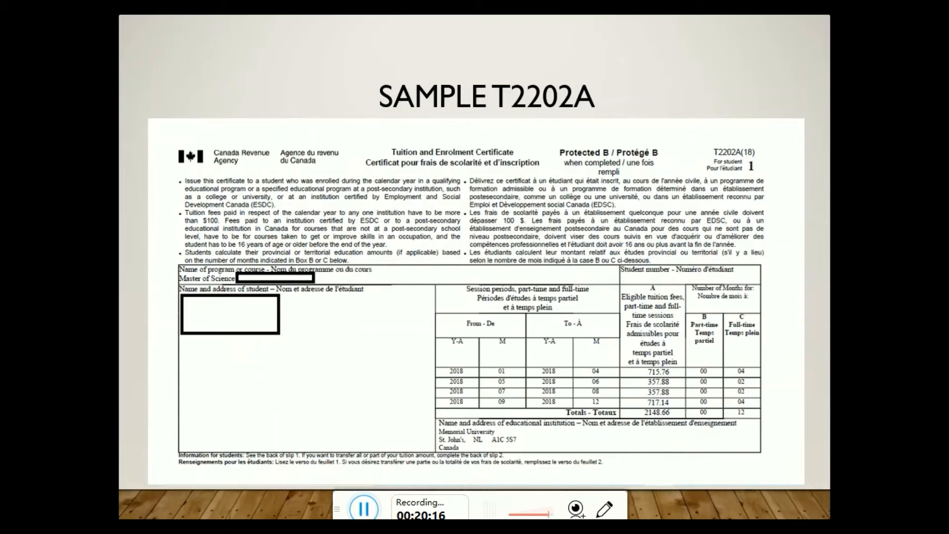
# Go back to the T4: Employment Income slide, then forward to the sample T4 slide
pyautogui.press('Left')
pyautogui.press('Left')
pyautogui.press('Left')
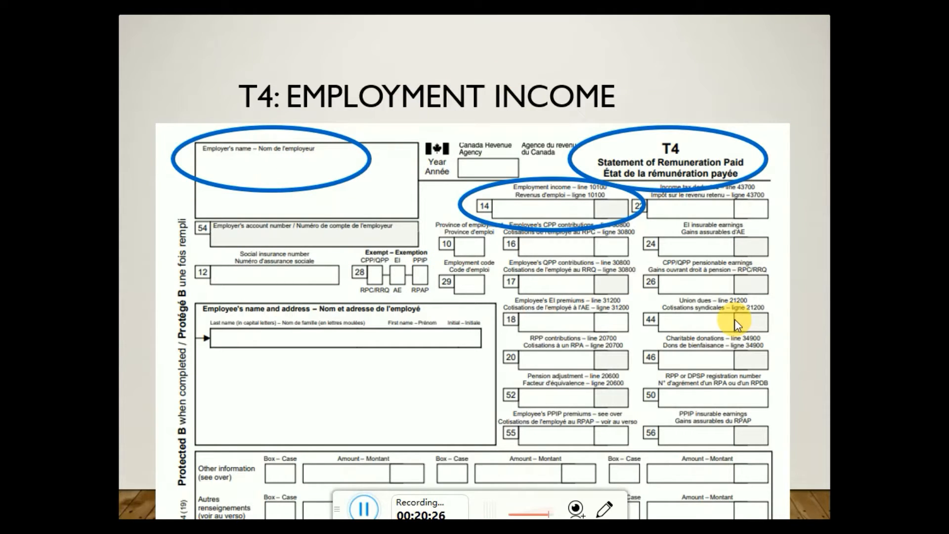
pyautogui.press('Right')
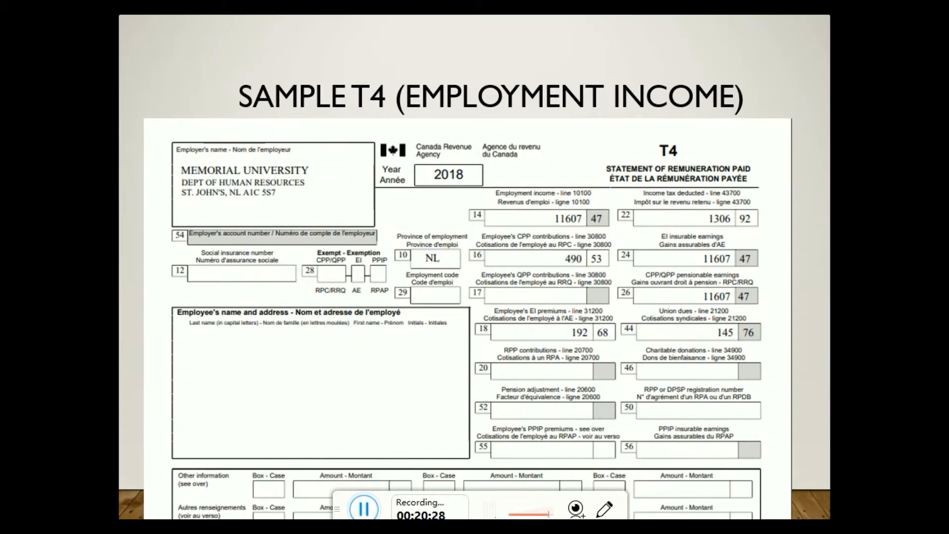
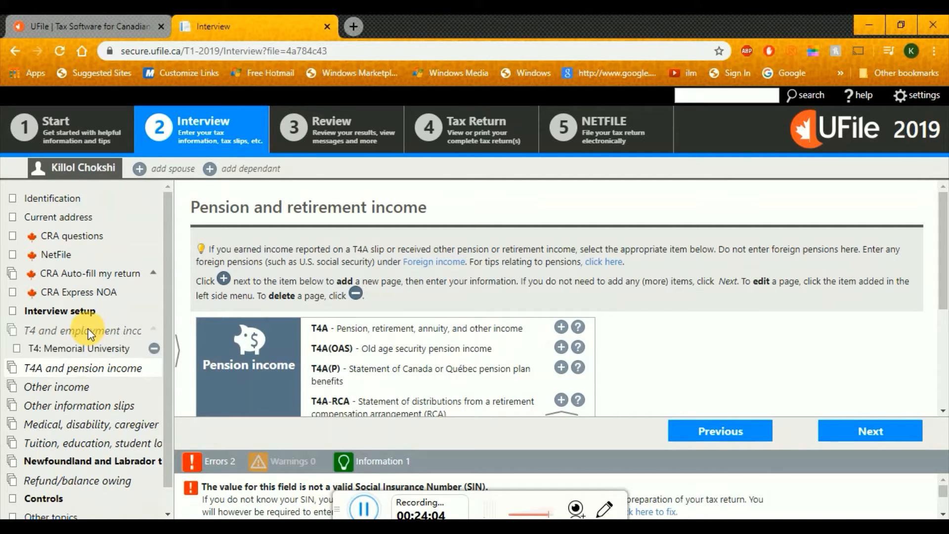
pyautogui.click(91, 335)
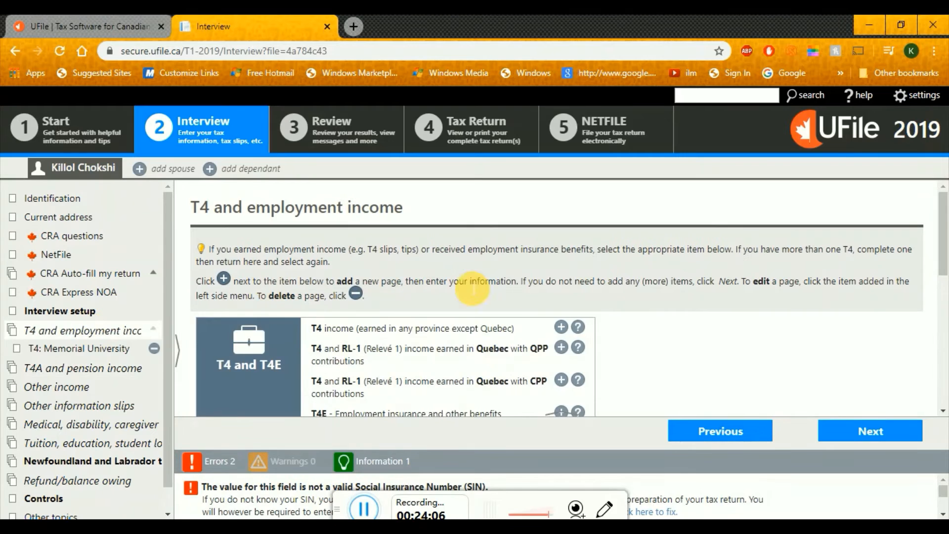
pyautogui.click(566, 328)
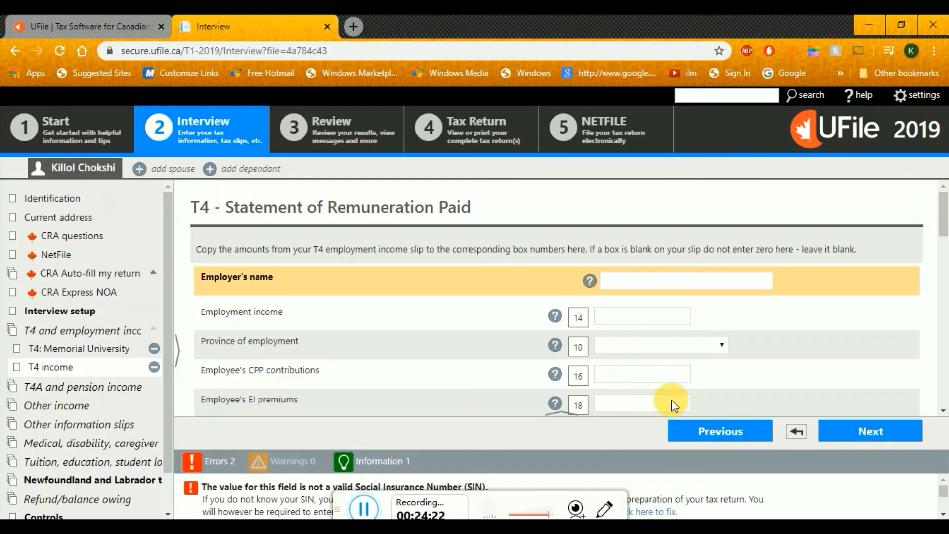
pyautogui.click(706, 283)
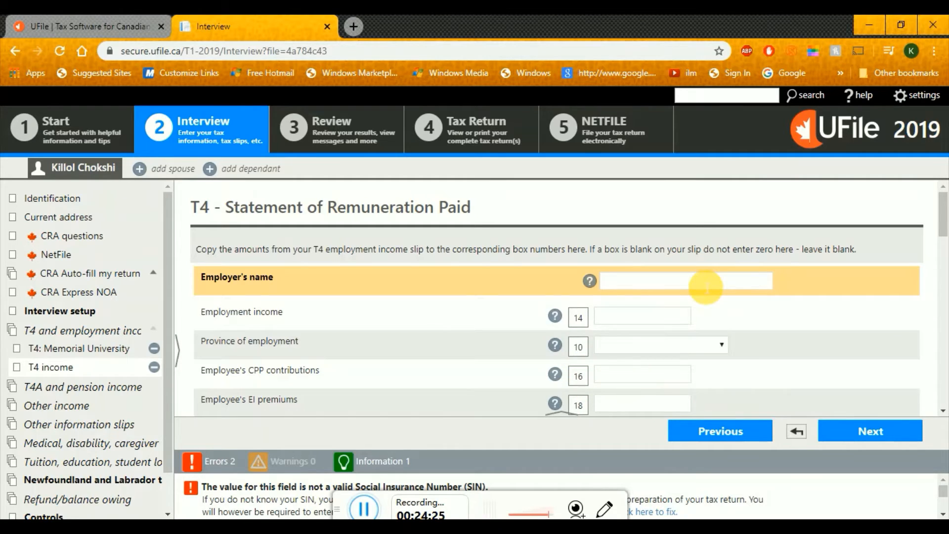
pyautogui.click(155, 368)
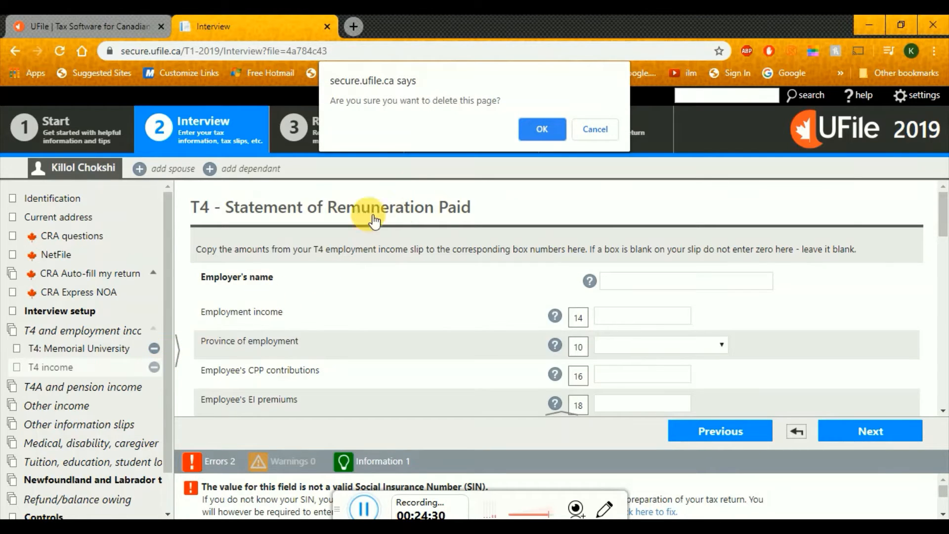
pyautogui.click(541, 130)
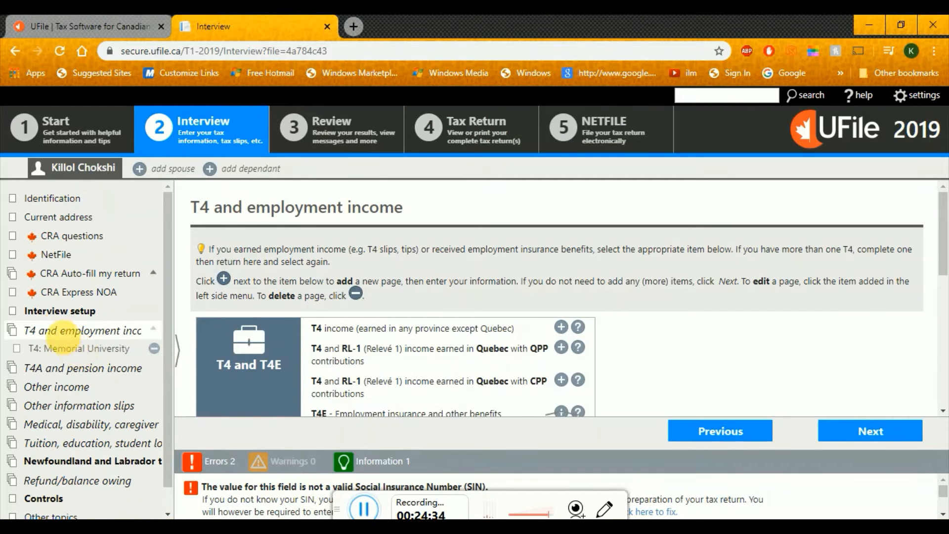
pyautogui.click(892, 432)
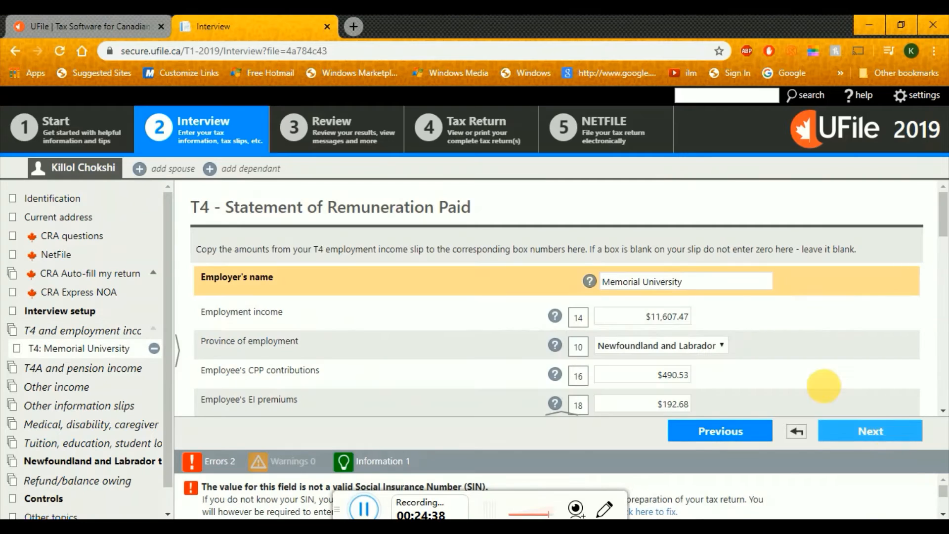
pyautogui.click(873, 444)
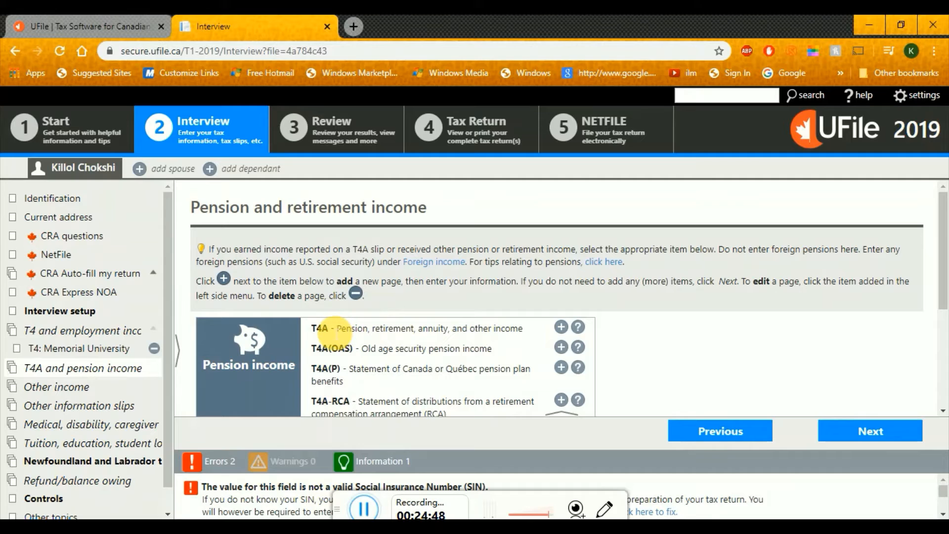
# Add a T4A pension and other income slip, then bring up the sample T4A funding slide
pyautogui.click(562, 327)
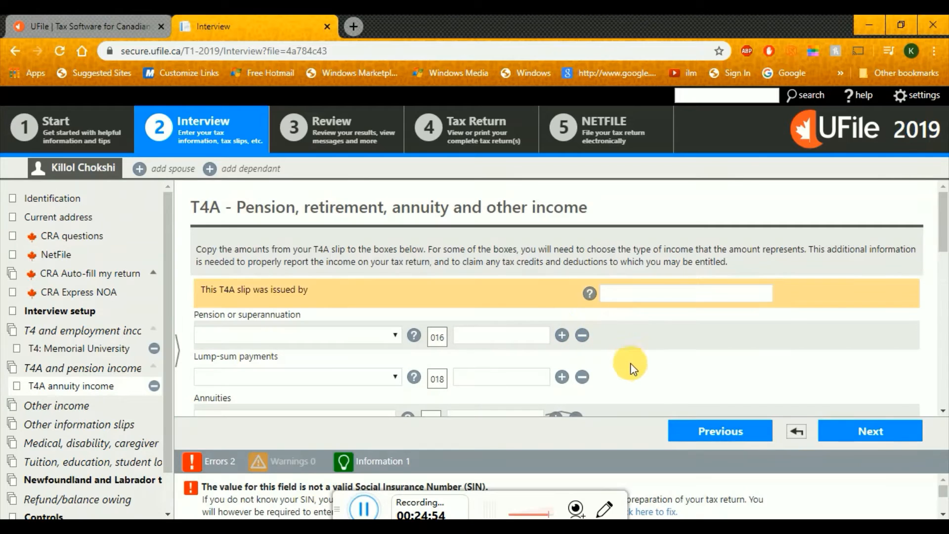
pyautogui.click(704, 299)
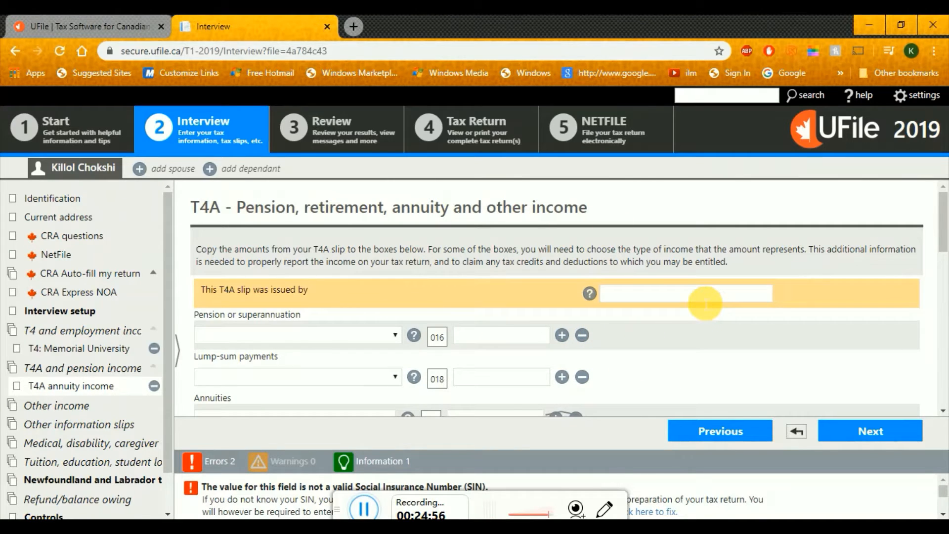
pyautogui.hotkey('alt', 'Tab')
pyautogui.press('Right')
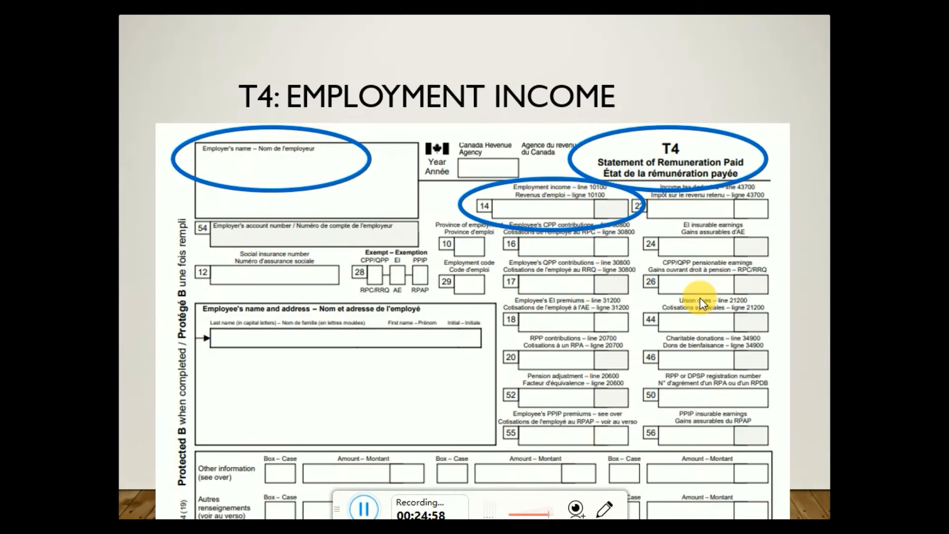
pyautogui.press('Right')
pyautogui.press('Right')
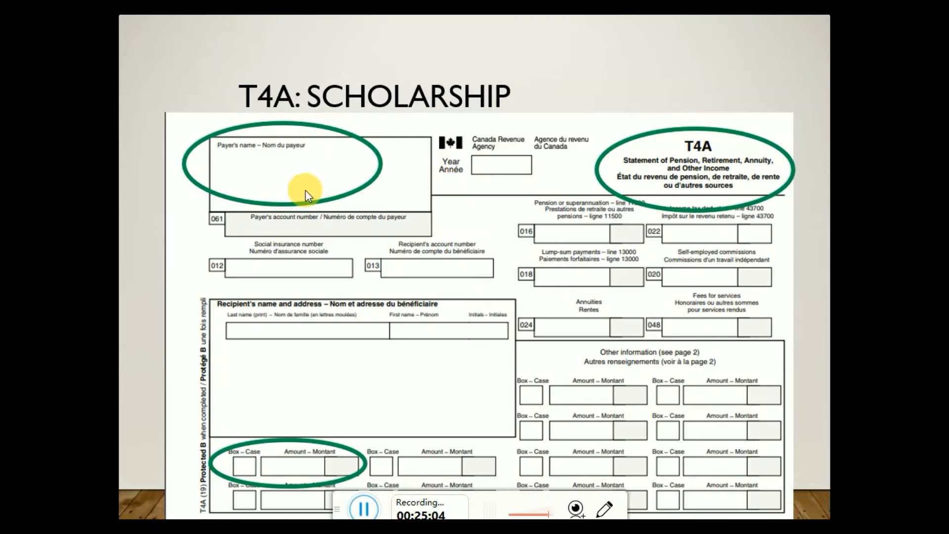
pyautogui.click(254, 218)
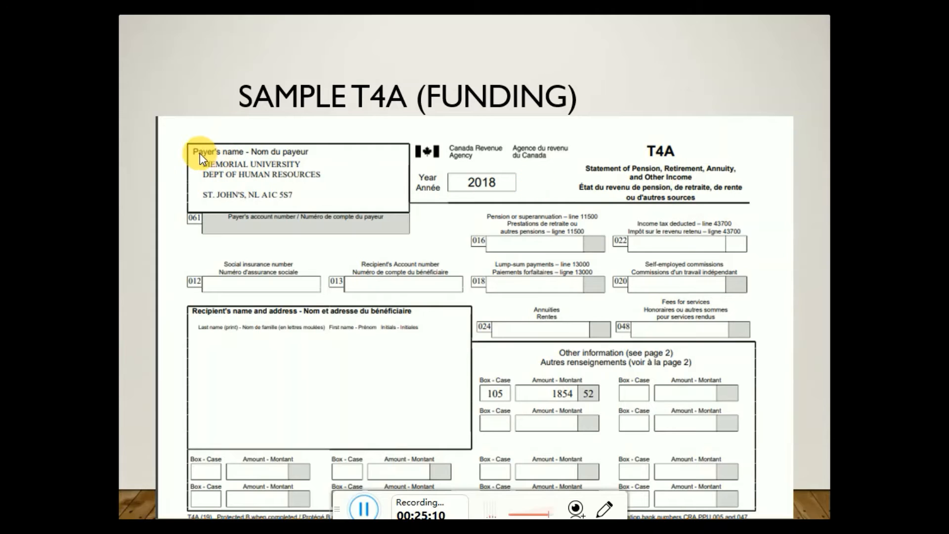
# Enter Memorial University as the issuer of the T4A slip
pyautogui.hotkey('alt', 'Tab')
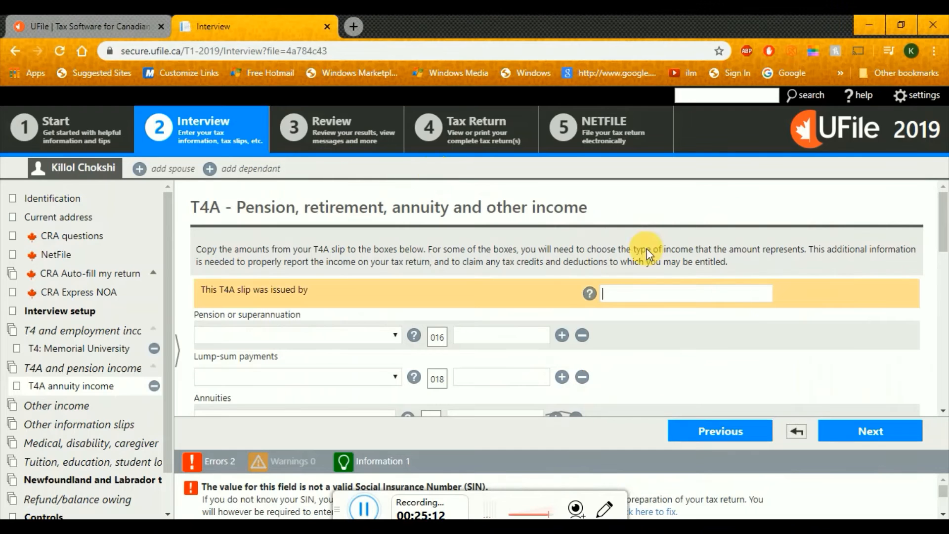
pyautogui.click(747, 302)
pyautogui.write('Me')
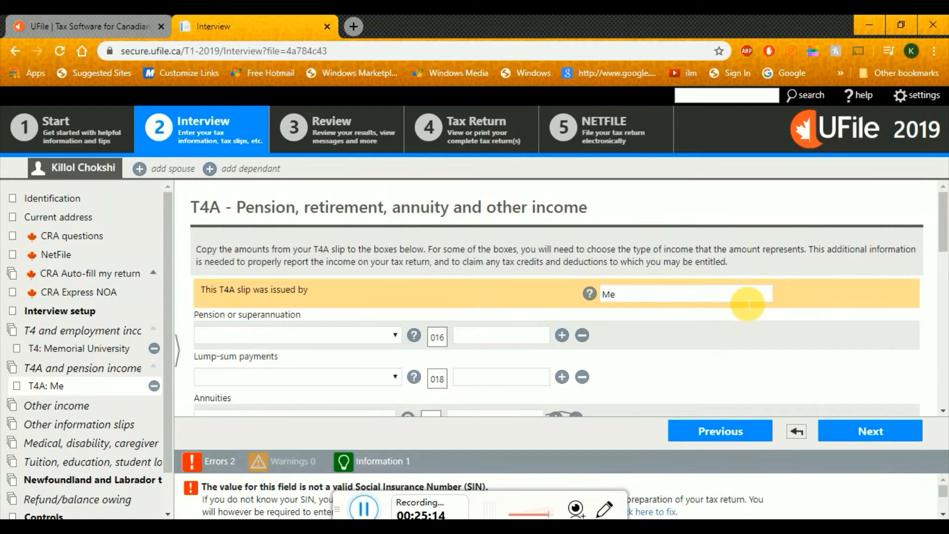
pyautogui.write('morial Uni')
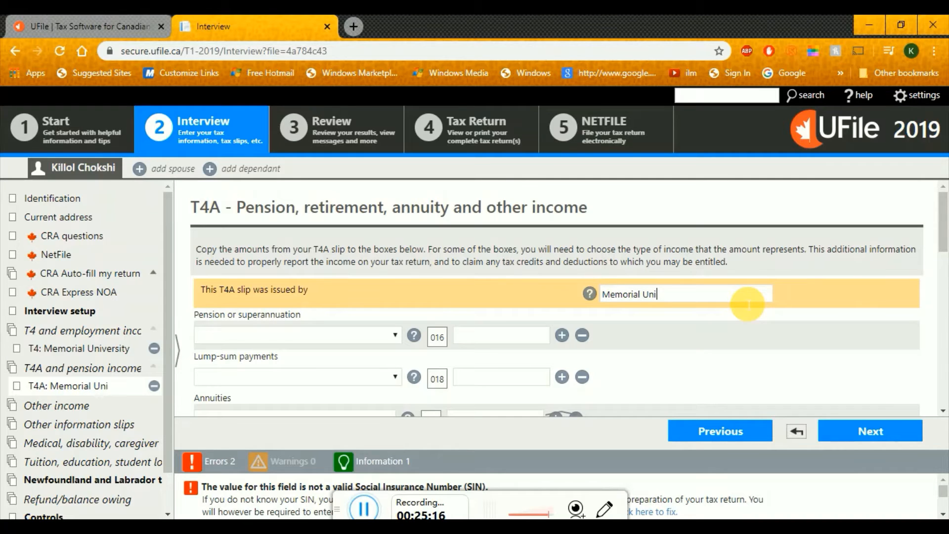
pyautogui.write('versity')
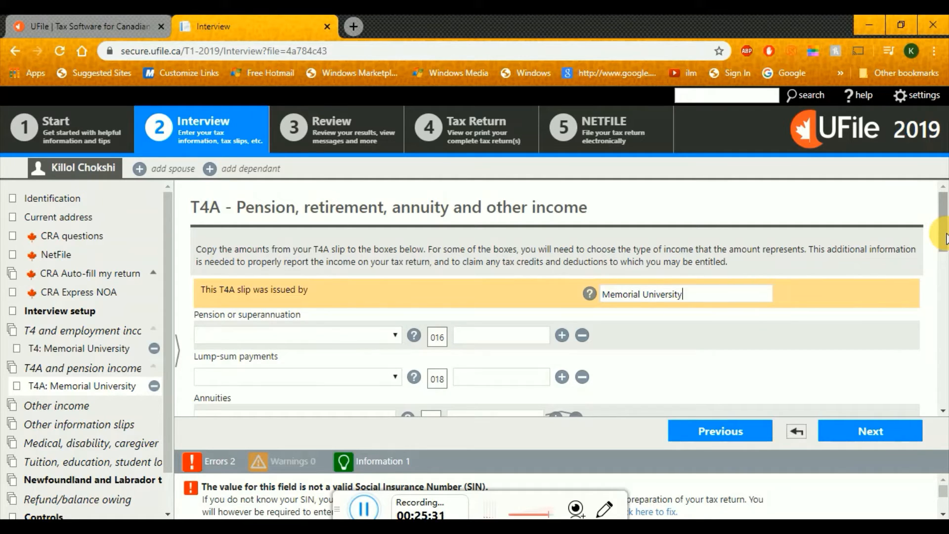
pyautogui.hotkey('alt', 'Tab')
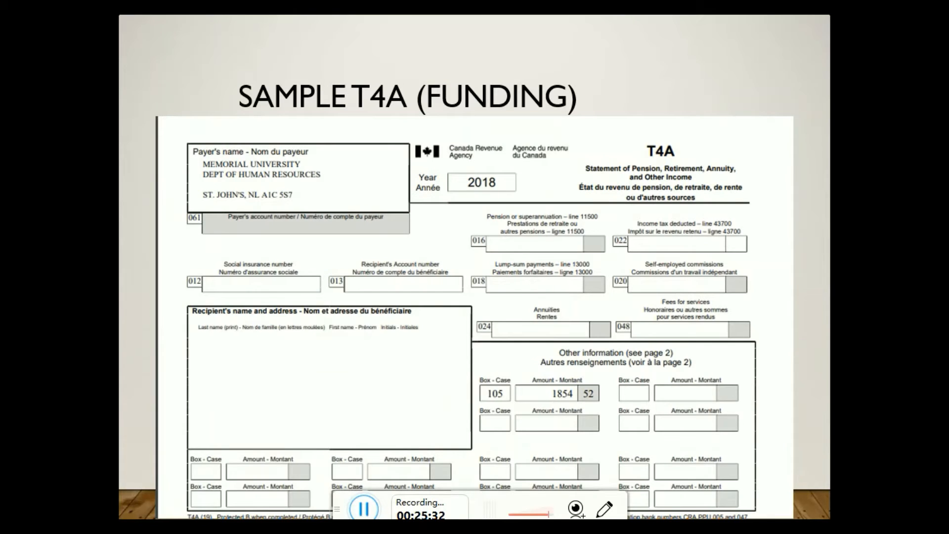
pyautogui.hotkey('alt', 'Tab')
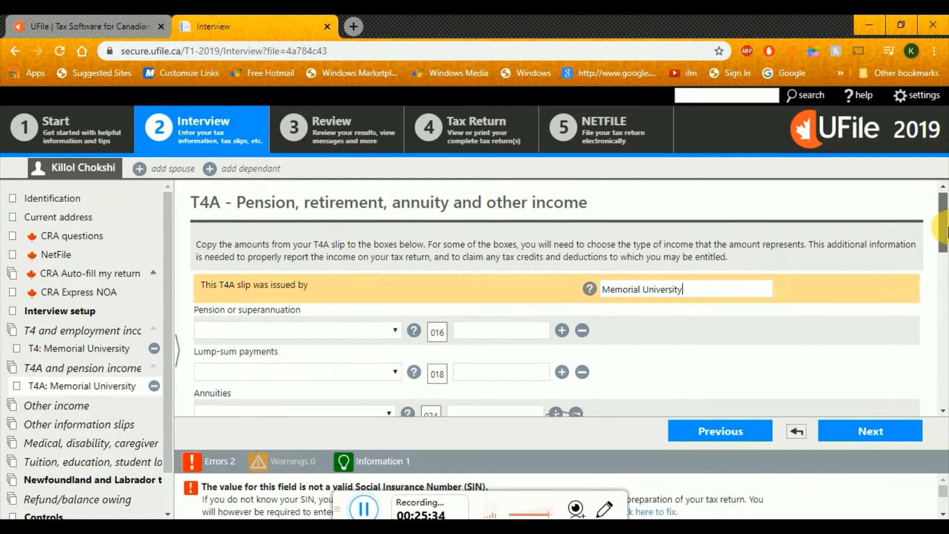
pyautogui.scroll(-1, 942, 227)
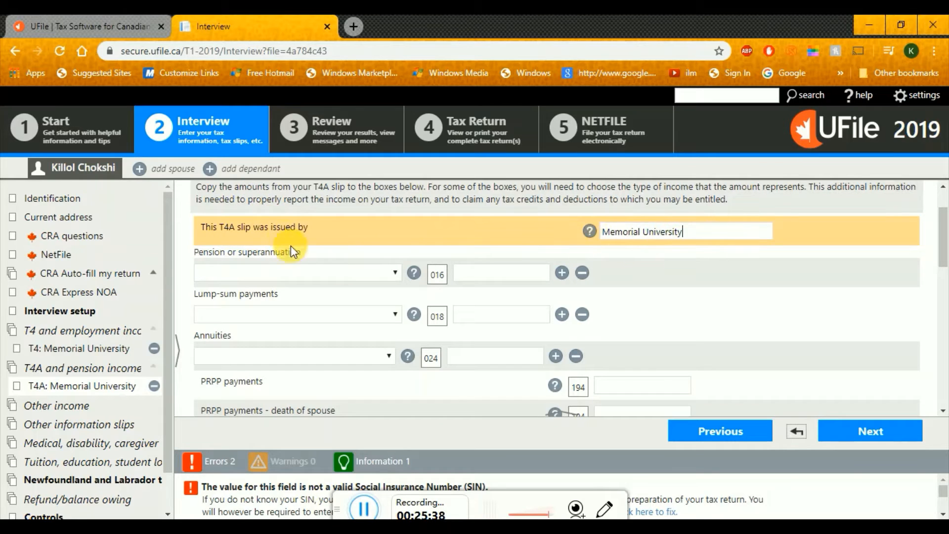
pyautogui.hotkey('alt', 'Tab')
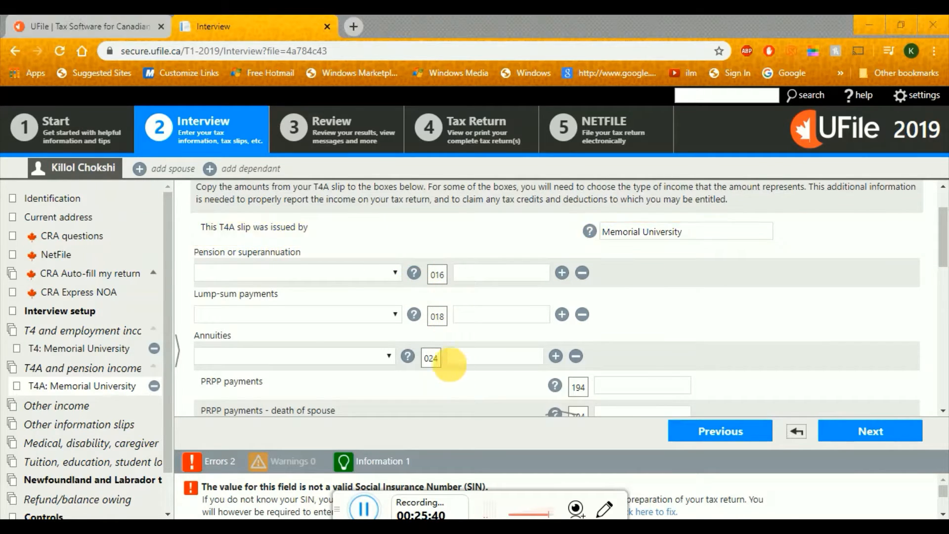
# Scroll the T4A form to the Other information row, comparing it with sample box 105
pyautogui.hotkey('alt', 'Tab')
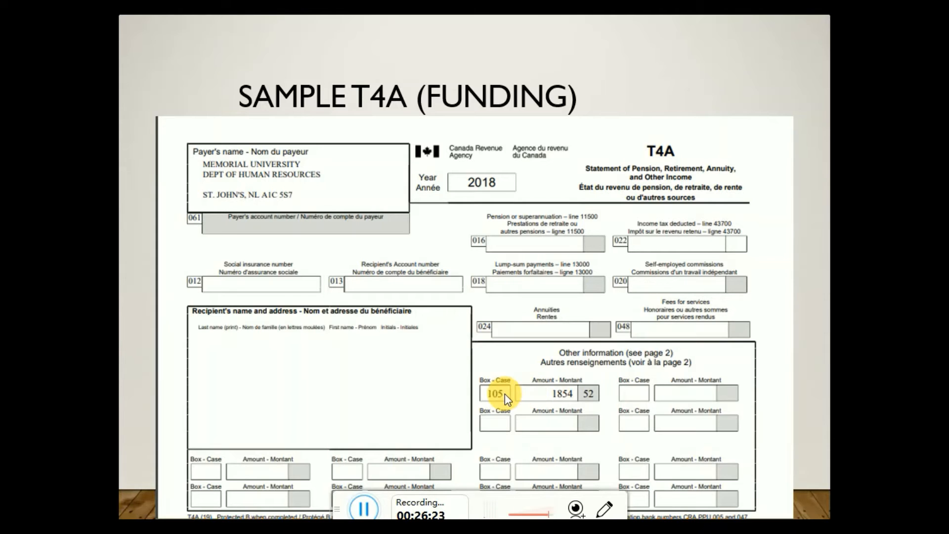
pyautogui.hotkey('alt', 'Tab')
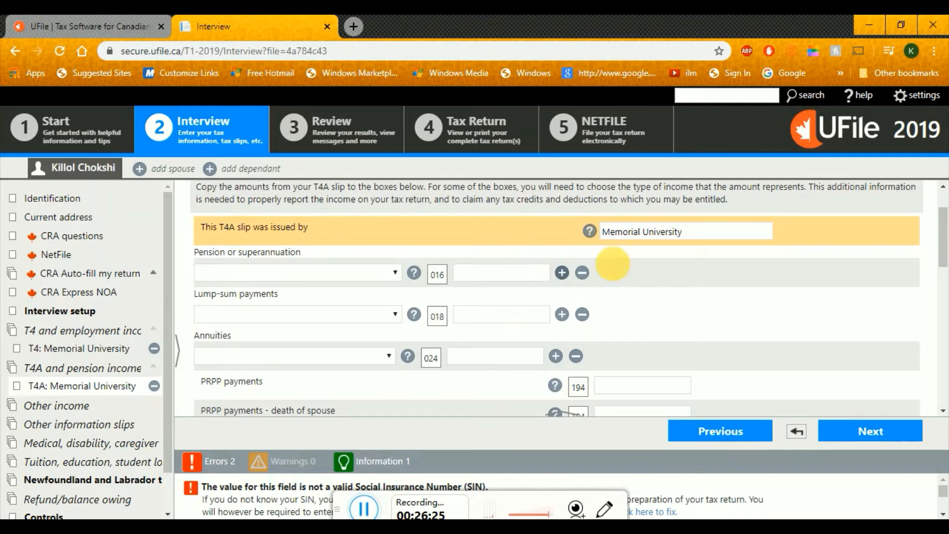
pyautogui.moveTo(944, 220); pyautogui.dragTo(946, 285)
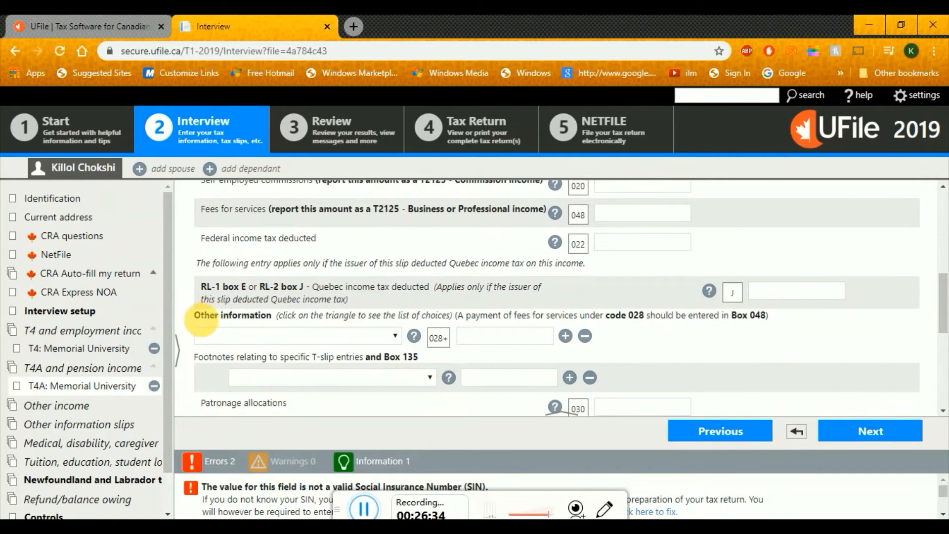
pyautogui.moveTo(195, 316); pyautogui.dragTo(276, 318)
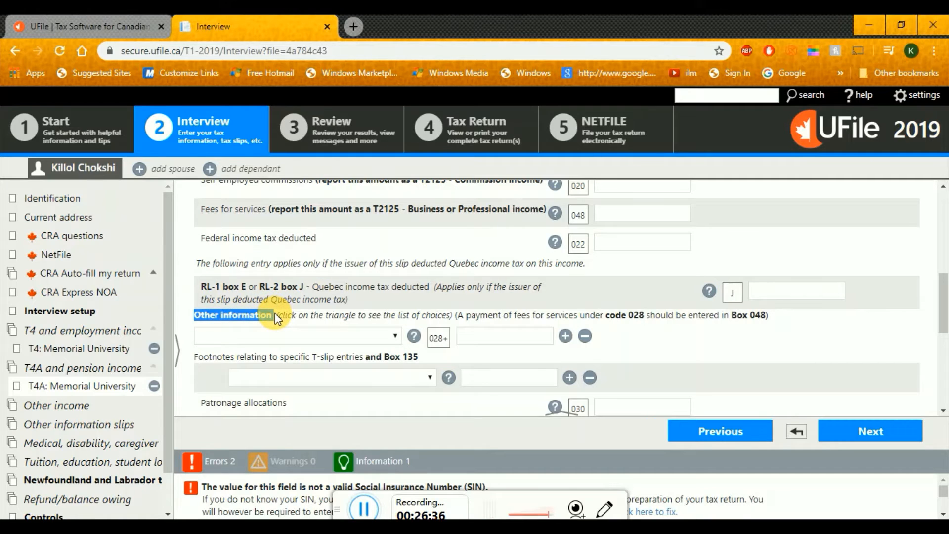
pyautogui.hotkey('alt', 'Tab')
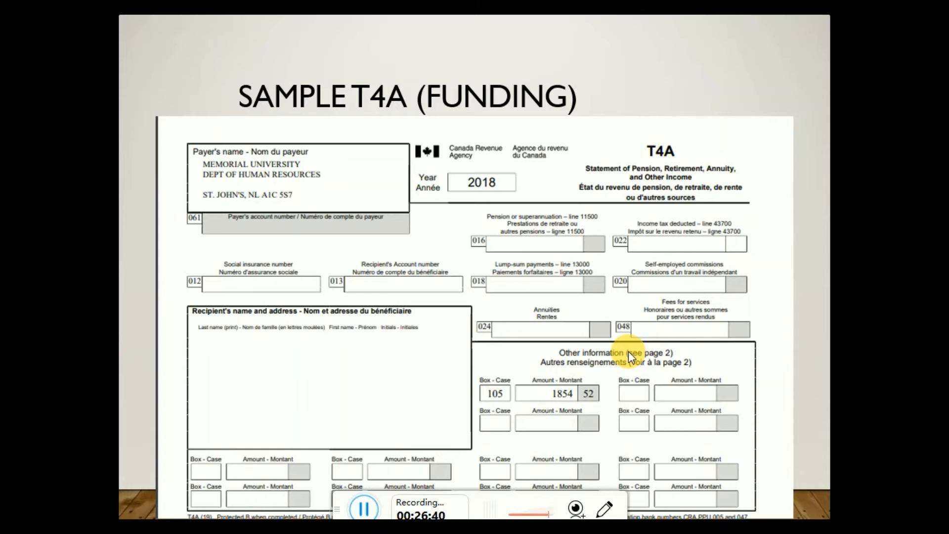
pyautogui.hotkey('alt', 'Tab')
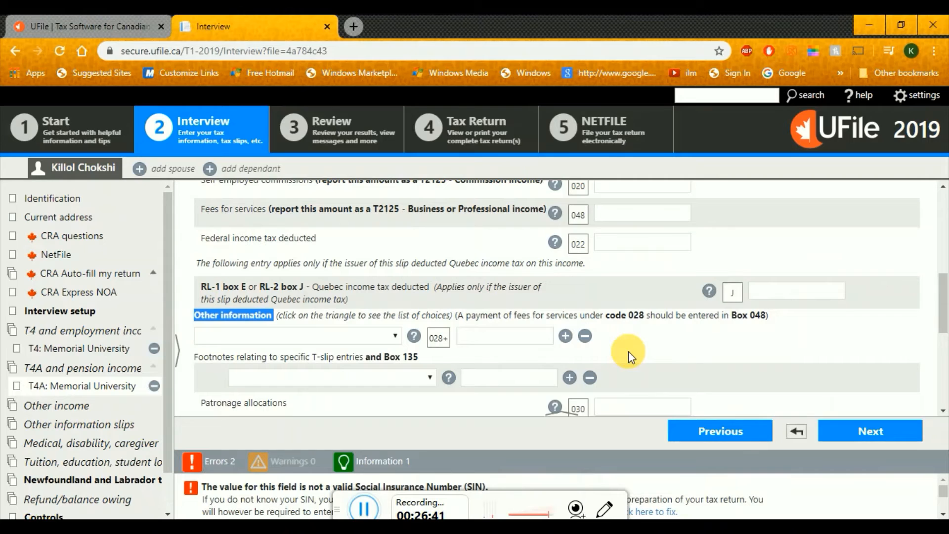
# Choose code [105] Scholarships, bursaries, fellowship with amount 1854.52, then continue to Other income
pyautogui.click(395, 336)
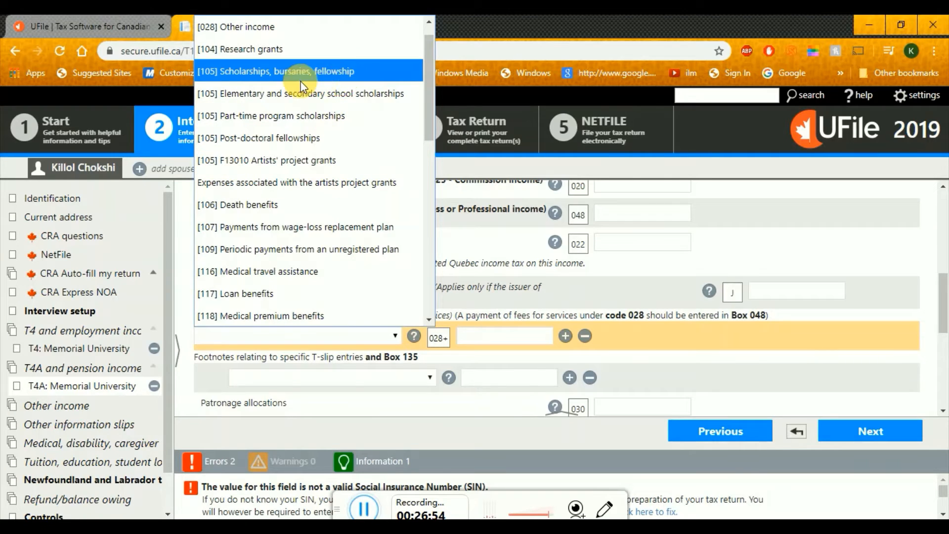
pyautogui.click(228, 72)
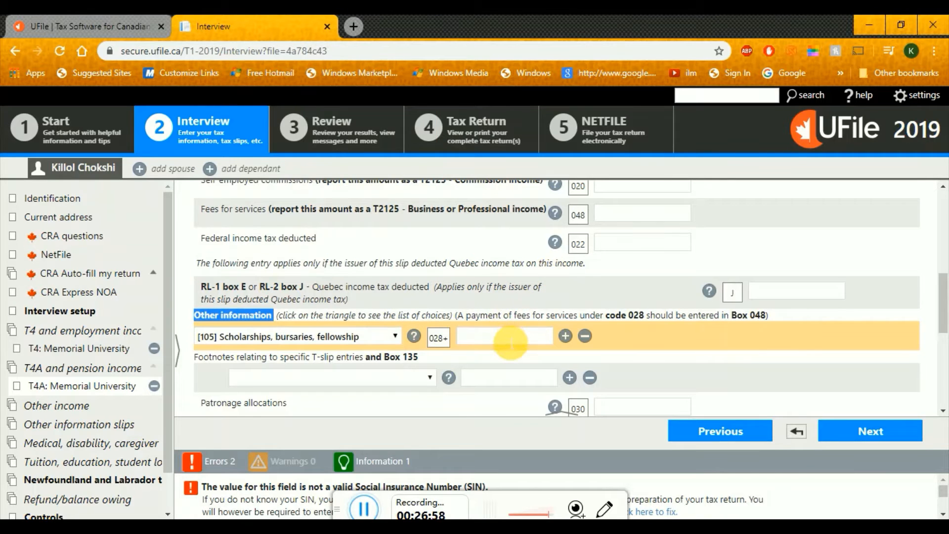
pyautogui.hotkey('alt', 'Tab')
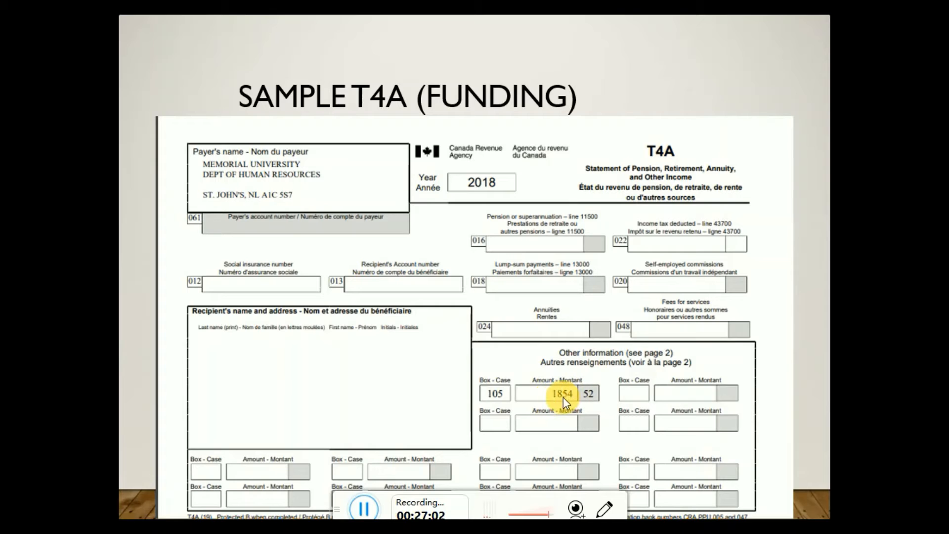
pyautogui.hotkey('alt', 'Tab')
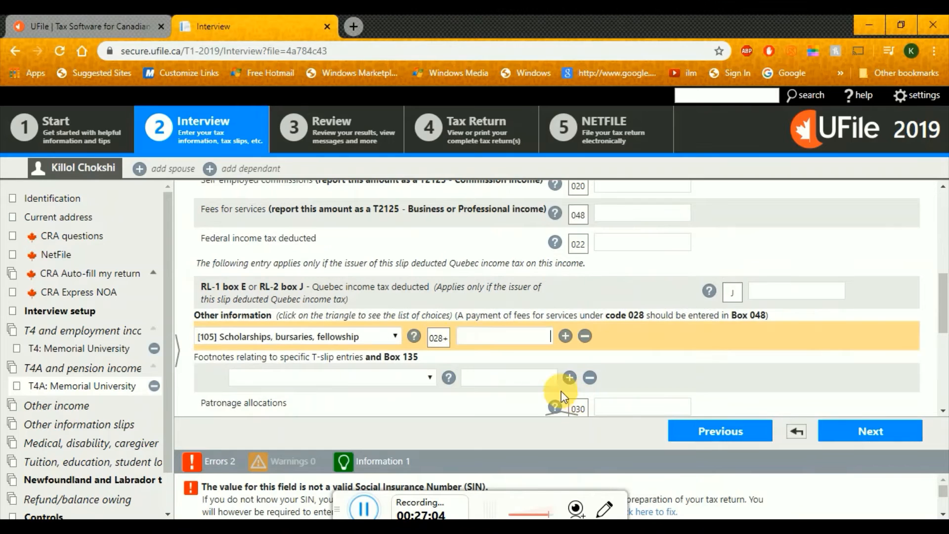
pyautogui.write('1854.52')
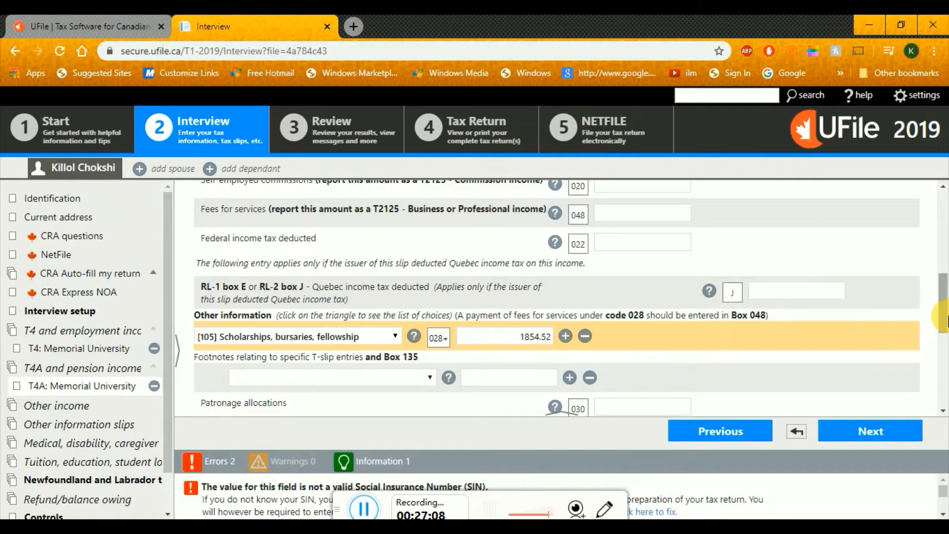
pyautogui.moveTo(944, 307); pyautogui.dragTo(947, 383)
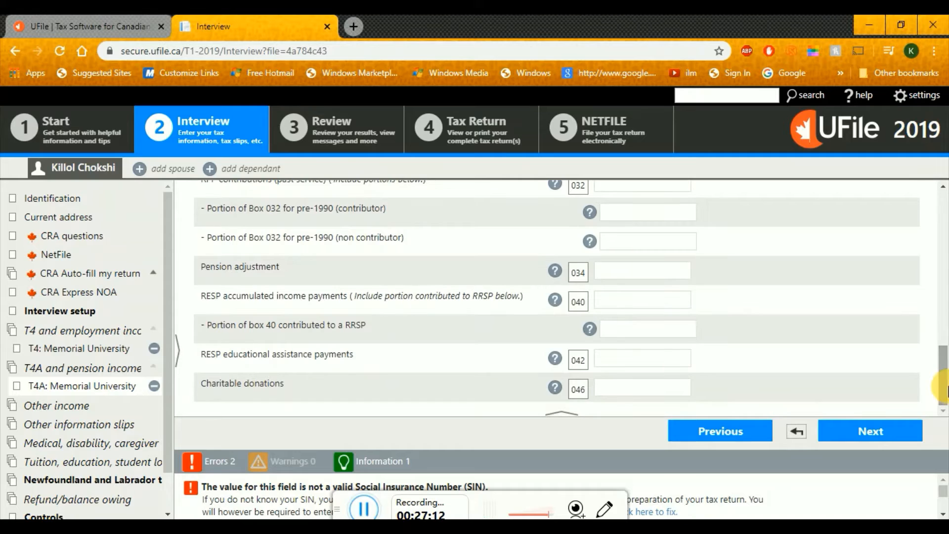
pyautogui.click(884, 437)
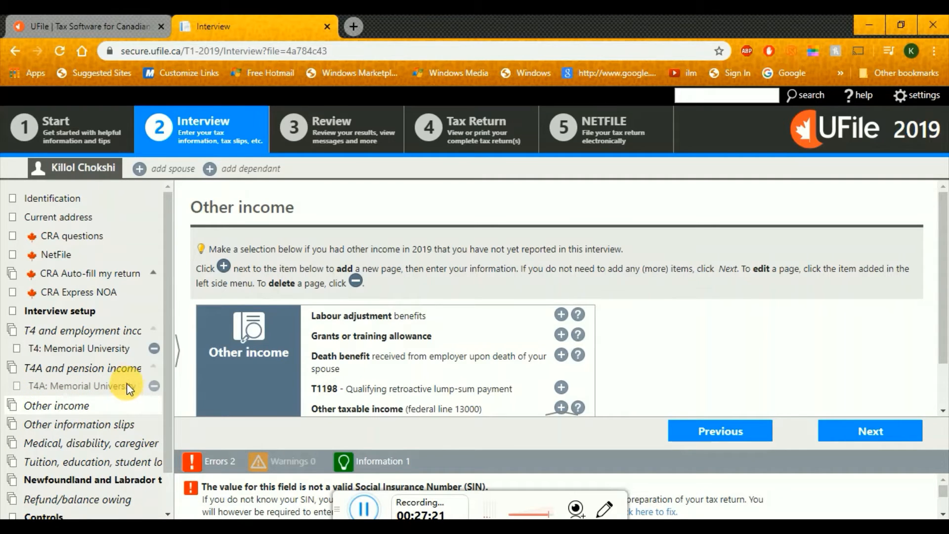
# Return to T4A and pension income, reopen the Memorial University T4A and continue to Other income
pyautogui.click(123, 367)
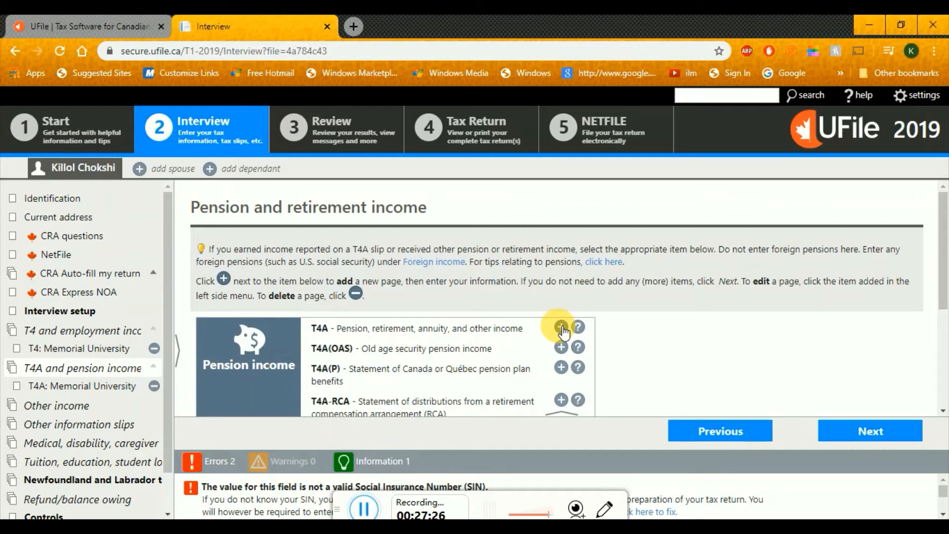
pyautogui.moveTo(167, 310); pyautogui.dragTo(168, 339)
pyautogui.click(884, 432)
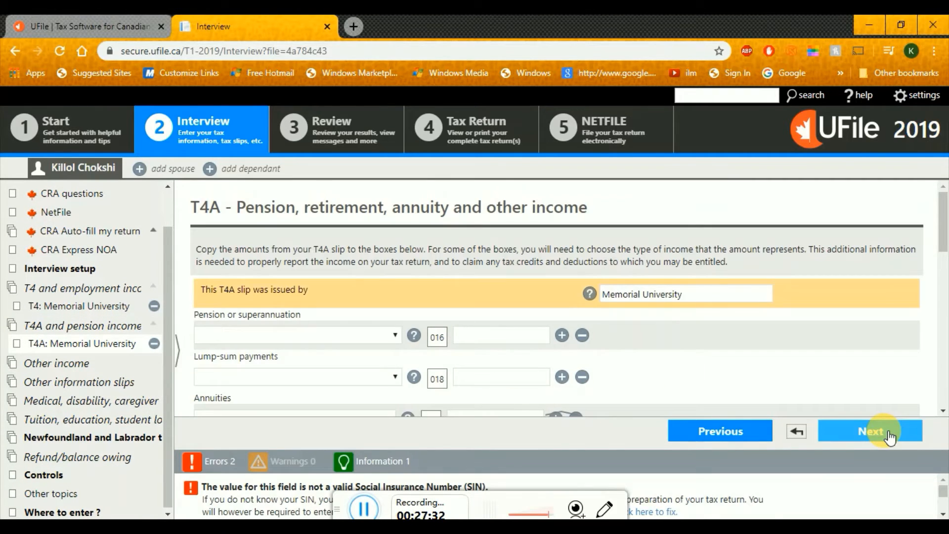
pyautogui.click(886, 433)
# Skip past other information slips to medical deductions and add a Medical expenses entry
pyautogui.scroll(-1, 388, 299)
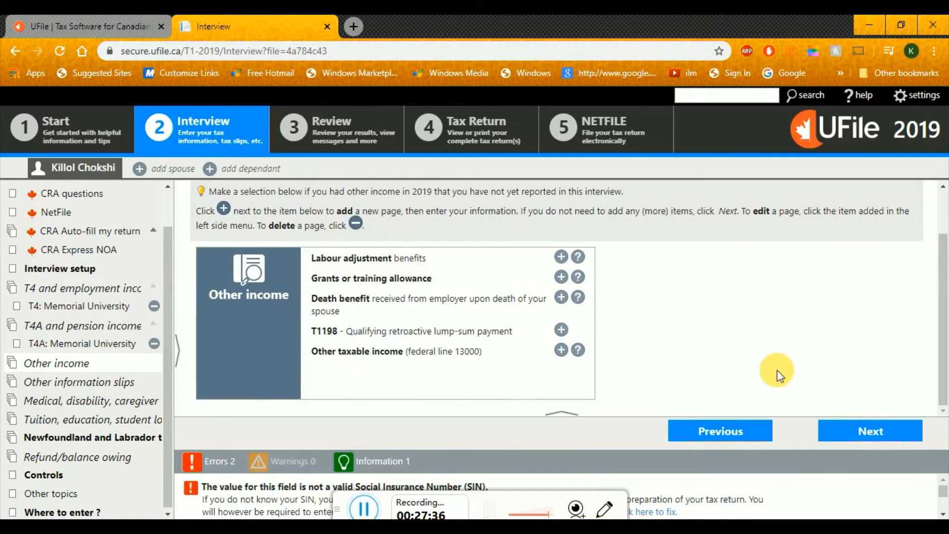
pyautogui.click(901, 440)
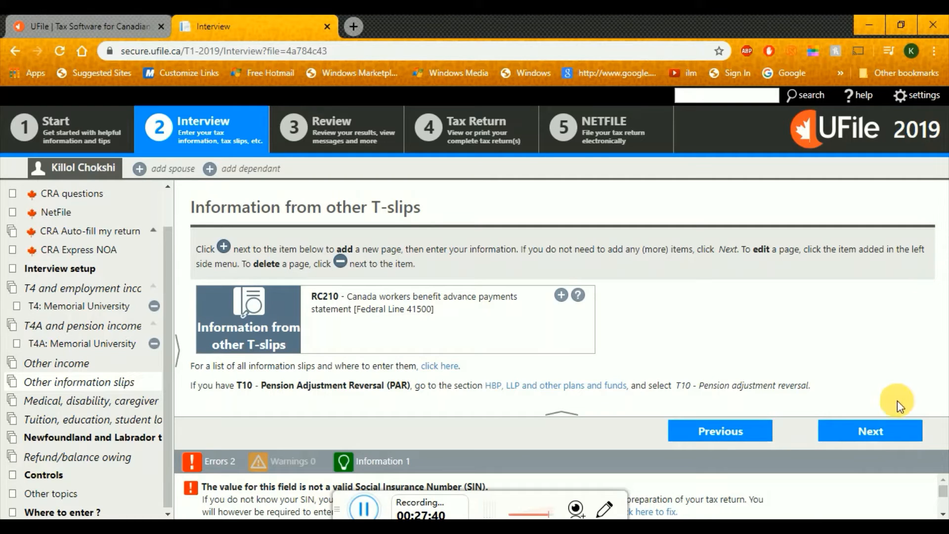
pyautogui.click(899, 442)
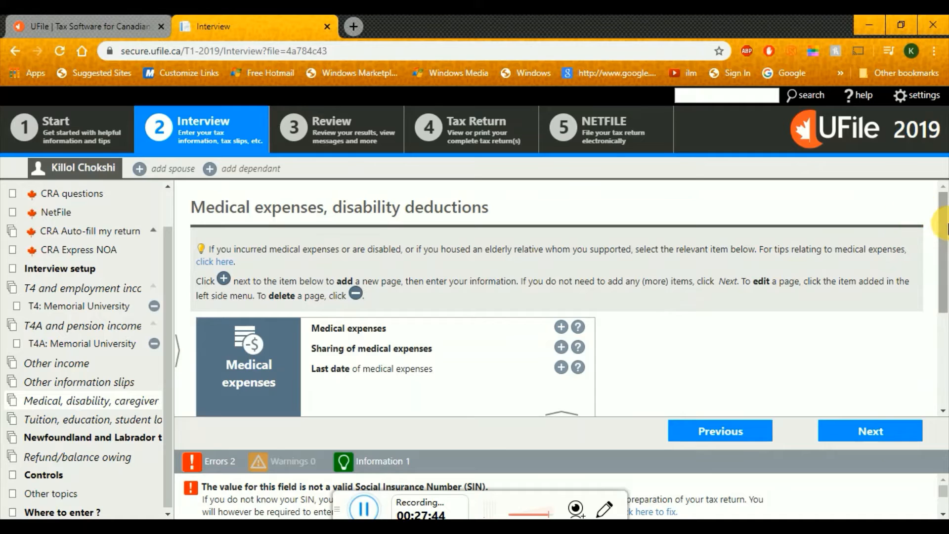
pyautogui.moveTo(944, 222); pyautogui.dragTo(944, 247)
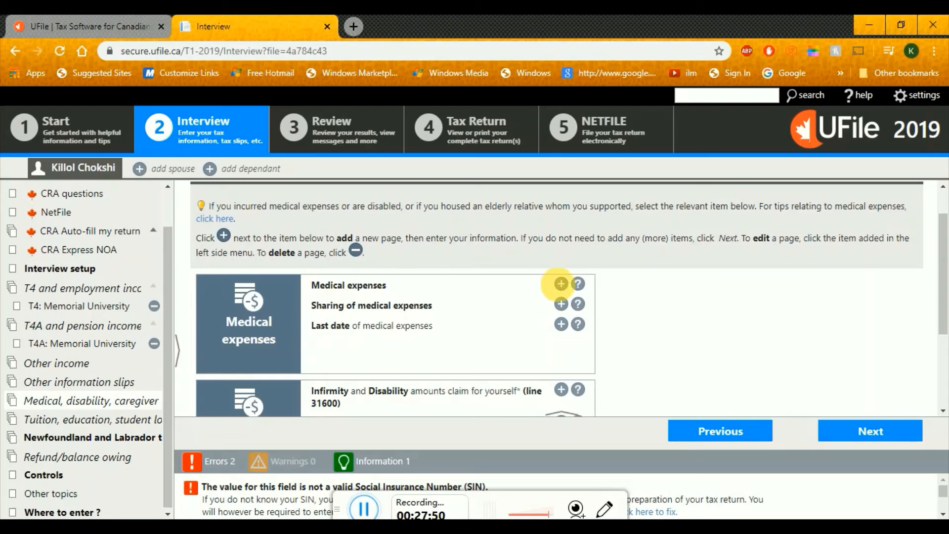
pyautogui.click(561, 284)
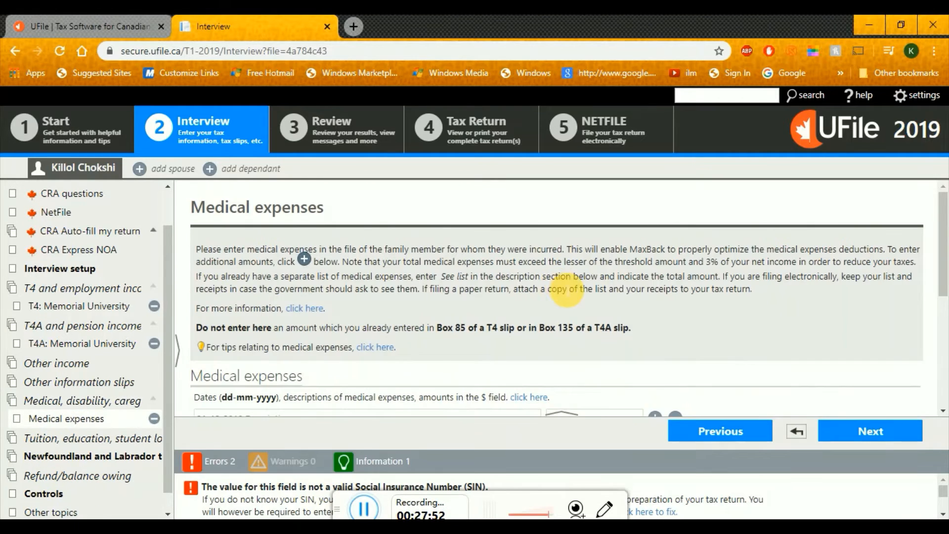
# Enter the expense dated 01-01-2019 as Graduate Health and Dental insurance, correcting 'DEntal'
pyautogui.moveTo(946, 262); pyautogui.dragTo(945, 304)
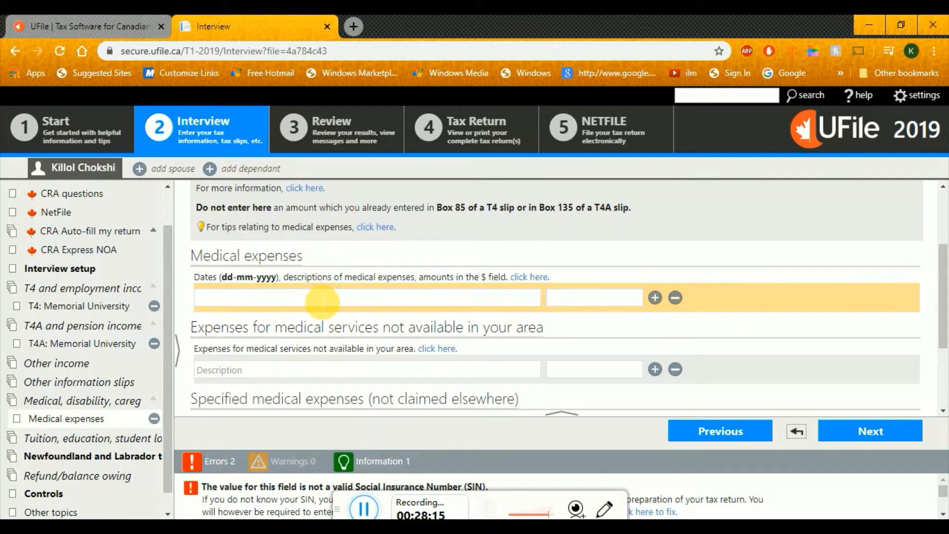
pyautogui.hotkey('alt', 'Tab')
pyautogui.press('Right')
pyautogui.press('Right')
pyautogui.press('Right')
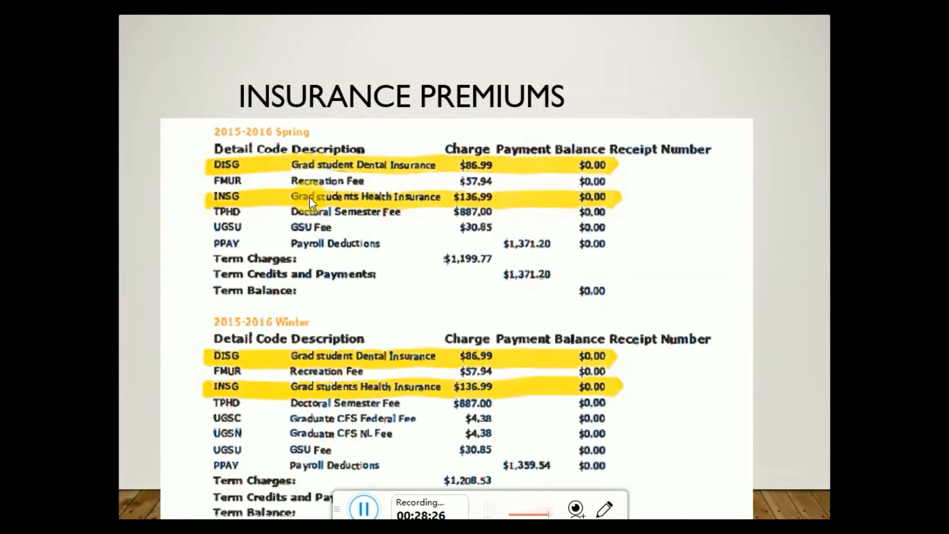
pyautogui.hotkey('alt', 'Tab')
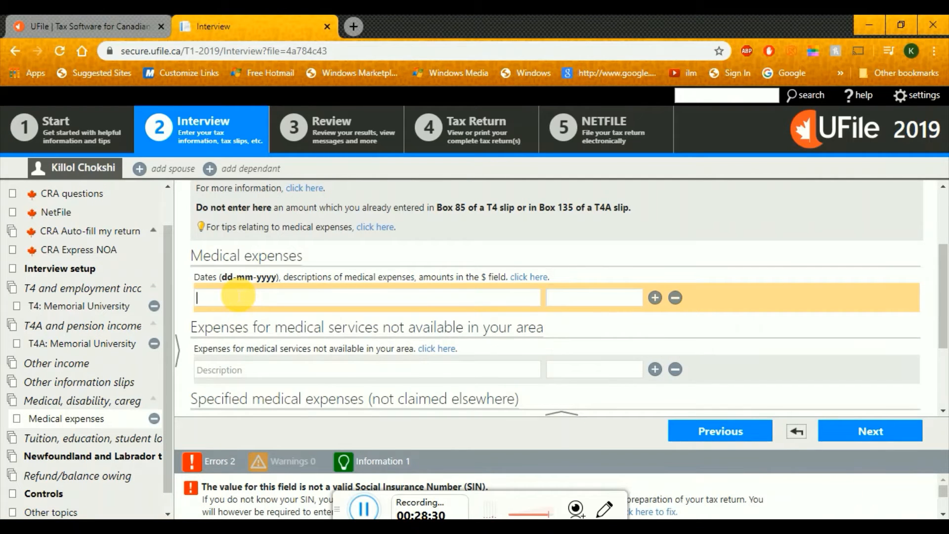
pyautogui.write('01-01-2019, Graduate ')
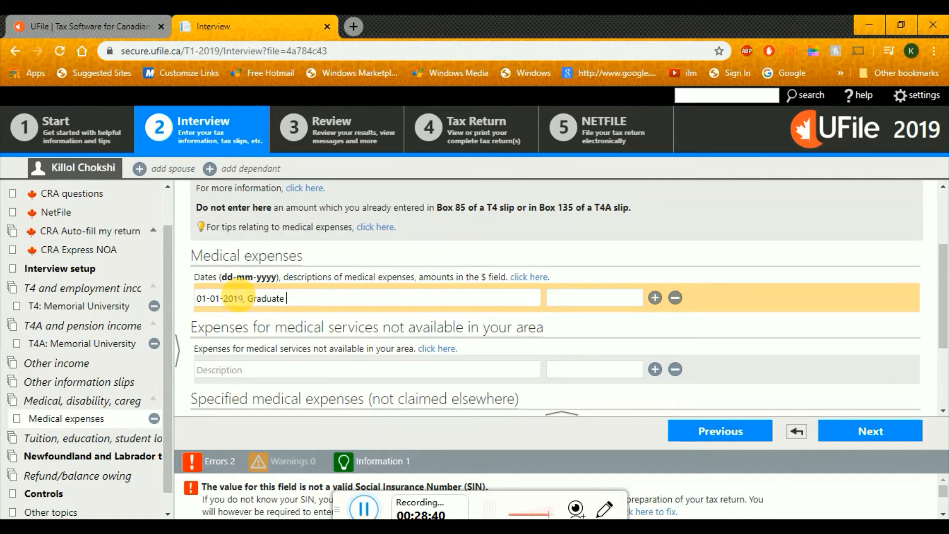
pyautogui.write('Health and DEntal insura')
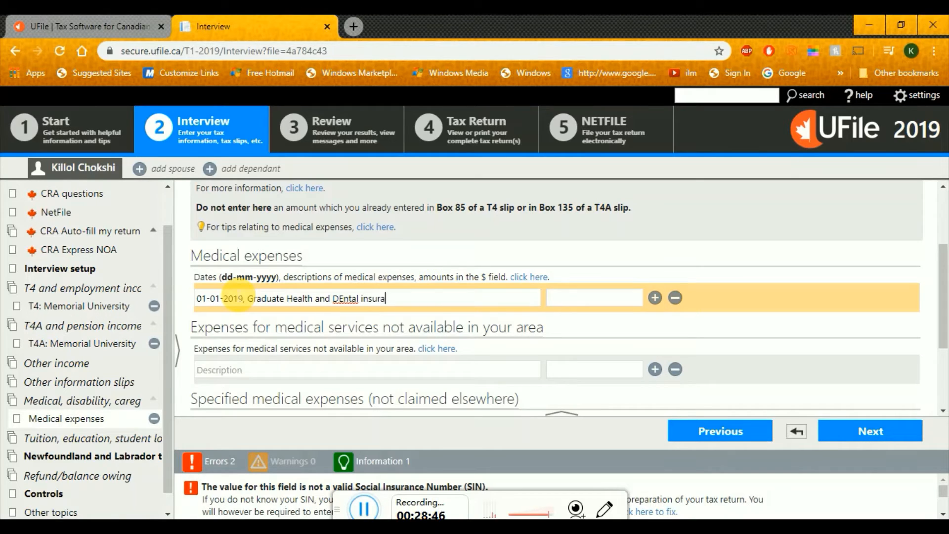
pyautogui.write('nce')
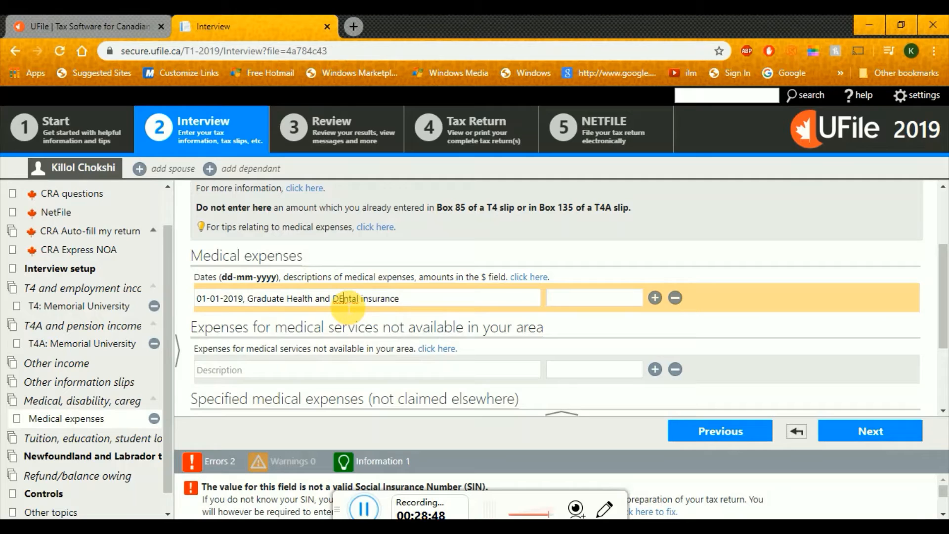
pyautogui.click(345, 298)
pyautogui.press('BackSpace')
pyautogui.write('e')
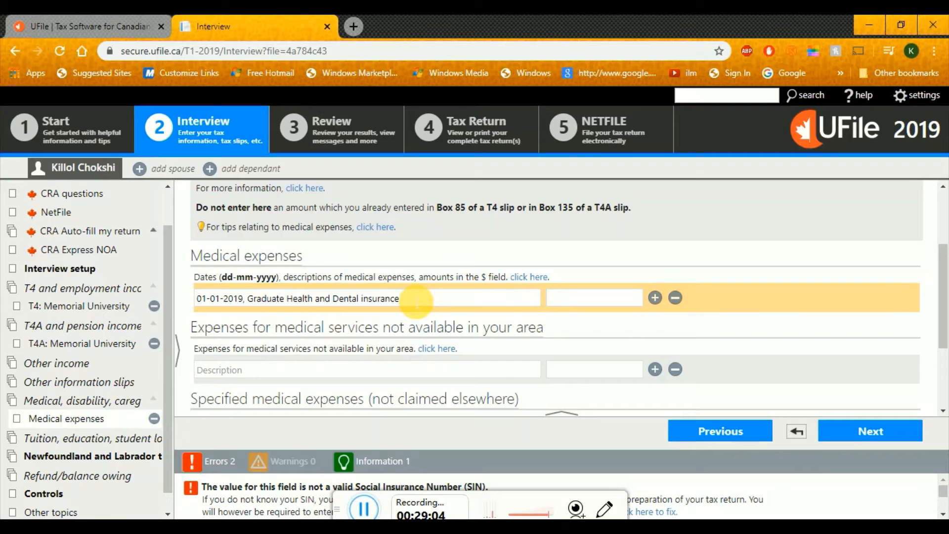
pyautogui.write('yearly')
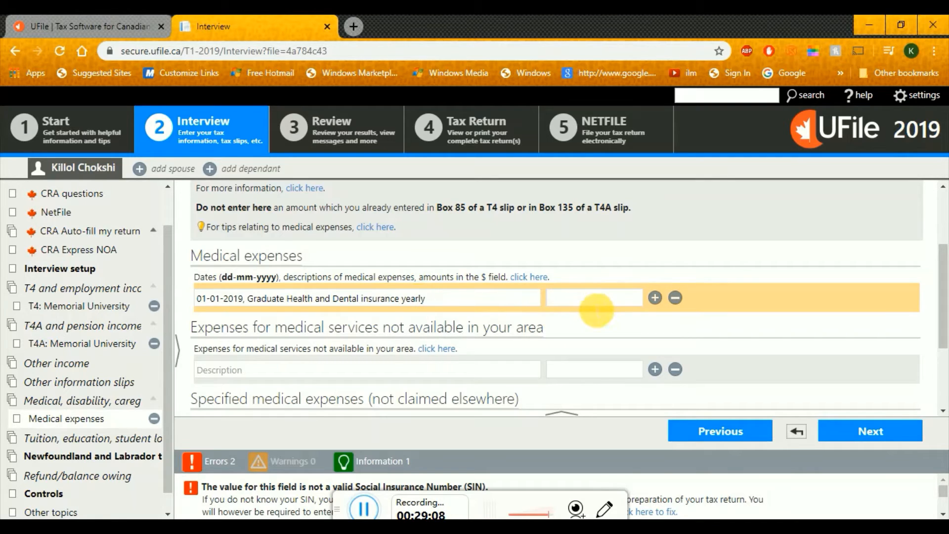
# Clear the trial amount and change the description's ending from 'yearly' to 'per sem'
pyautogui.click(600, 305)
pyautogui.hotkey('alt', 'Tab')
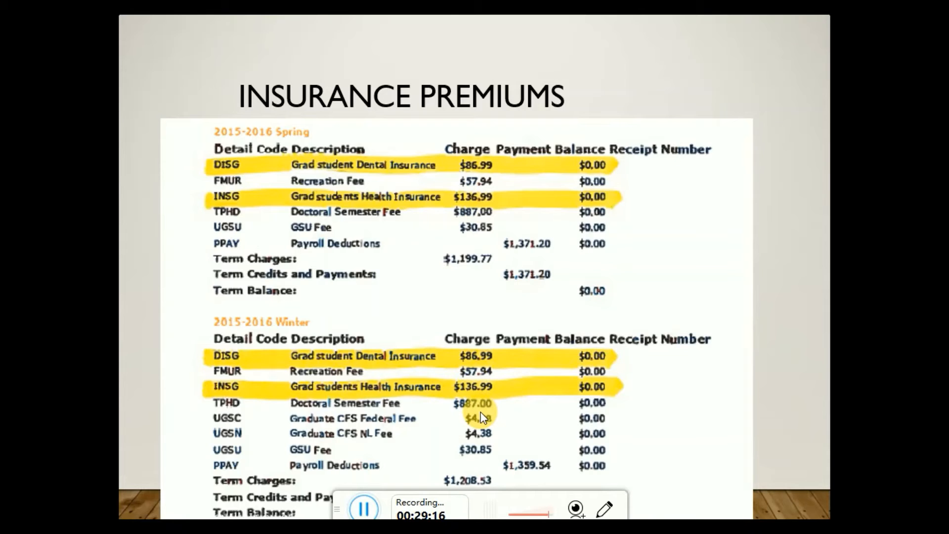
pyautogui.hotkey('alt', 'Tab')
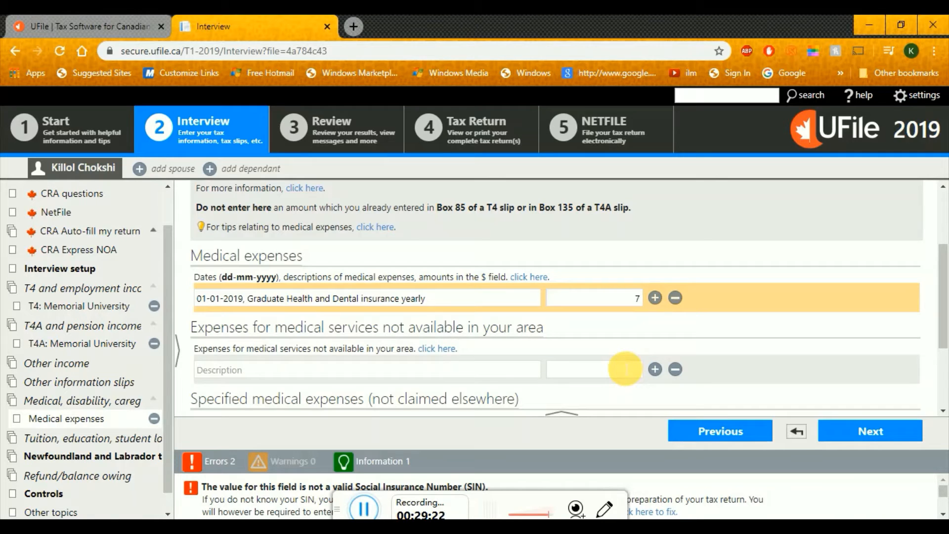
pyautogui.write('00.00')
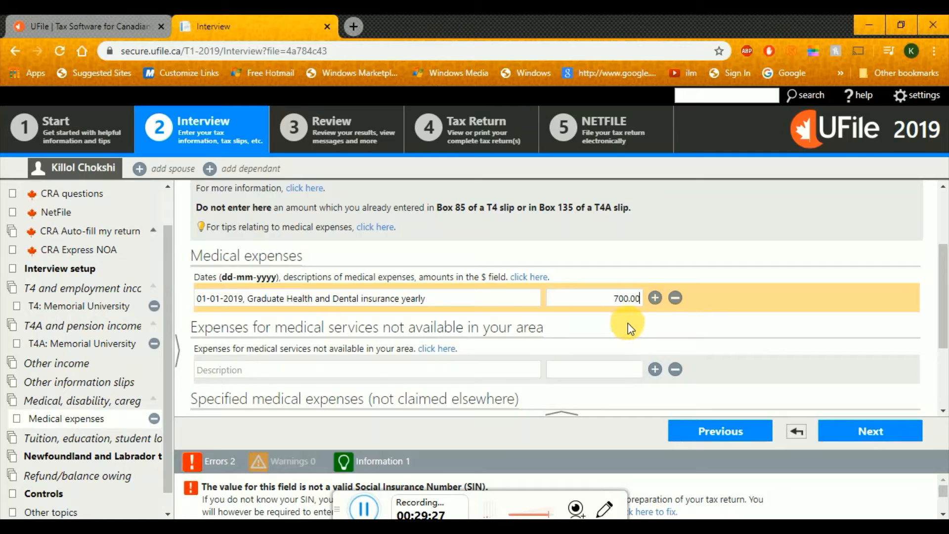
pyautogui.press('BackSpace')
pyautogui.press('BackSpace')
pyautogui.press('BackSpace')
pyautogui.press('BackSpace')
pyautogui.press('BackSpace')
pyautogui.press('BackSpace')
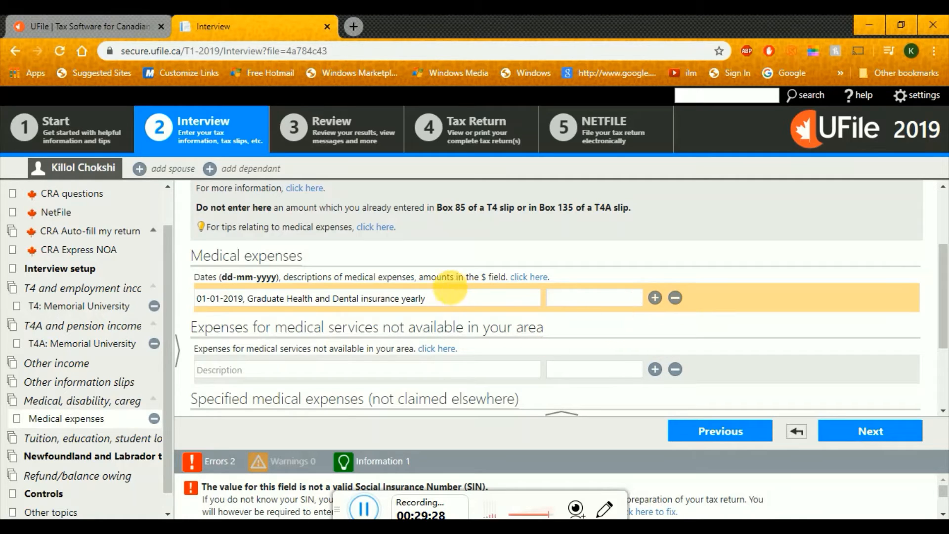
pyautogui.click(444, 301)
pyautogui.press('BackSpace')
pyautogui.press('BackSpace')
pyautogui.press('BackSpace')
pyautogui.press('BackSpace')
pyautogui.press('BackSpace')
pyautogui.press('BackSpace')
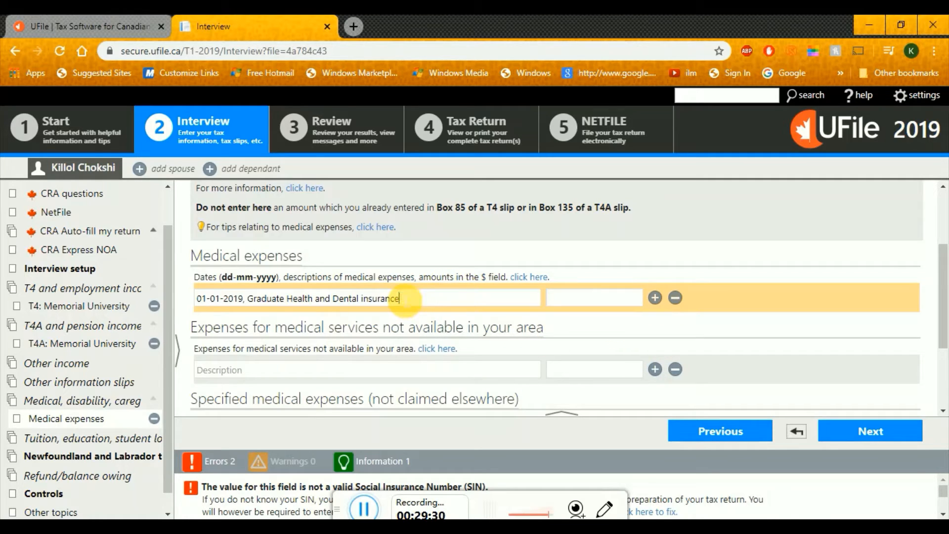
pyautogui.write('per sem')
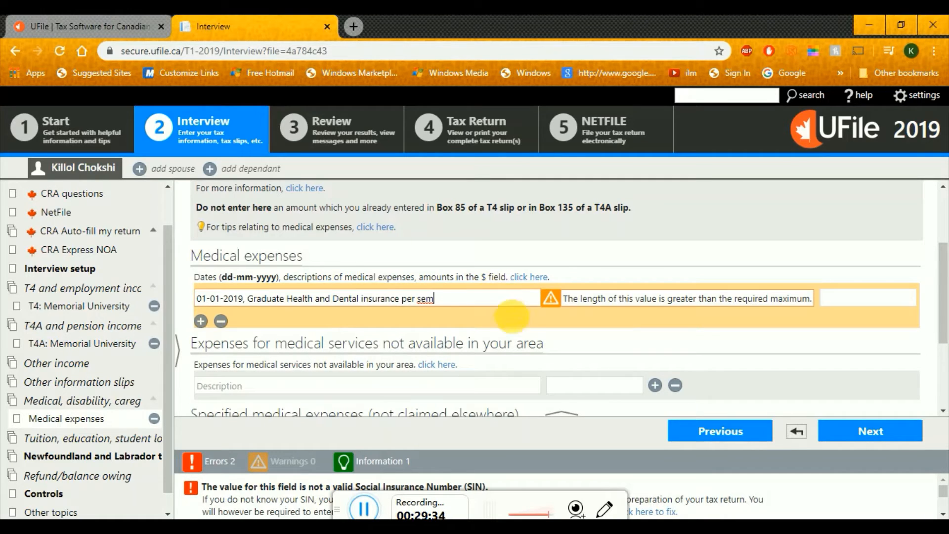
pyautogui.click(515, 331)
# Enter $223 as the insurance expense amount and add a new expense row
pyautogui.click(618, 302)
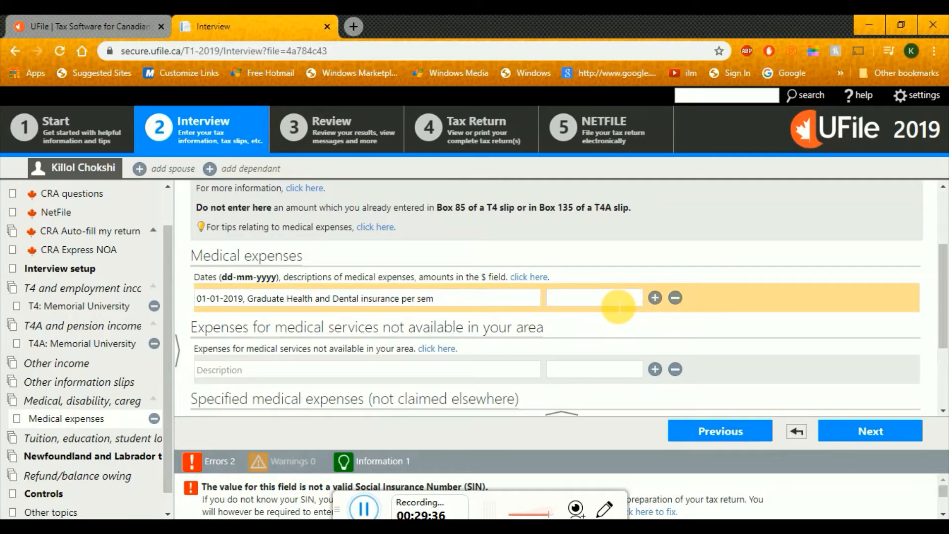
pyautogui.hotkey('alt', 'Tab')
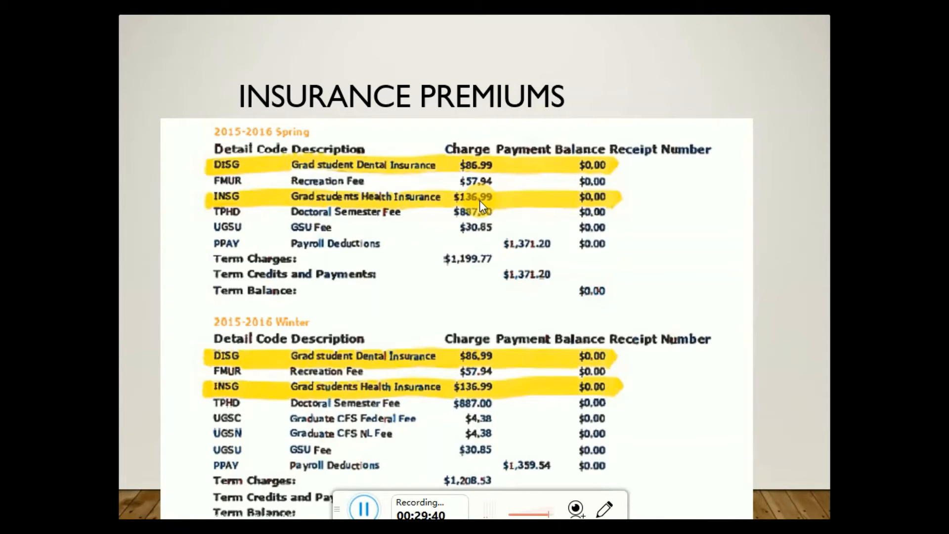
pyautogui.hotkey('alt', 'Tab')
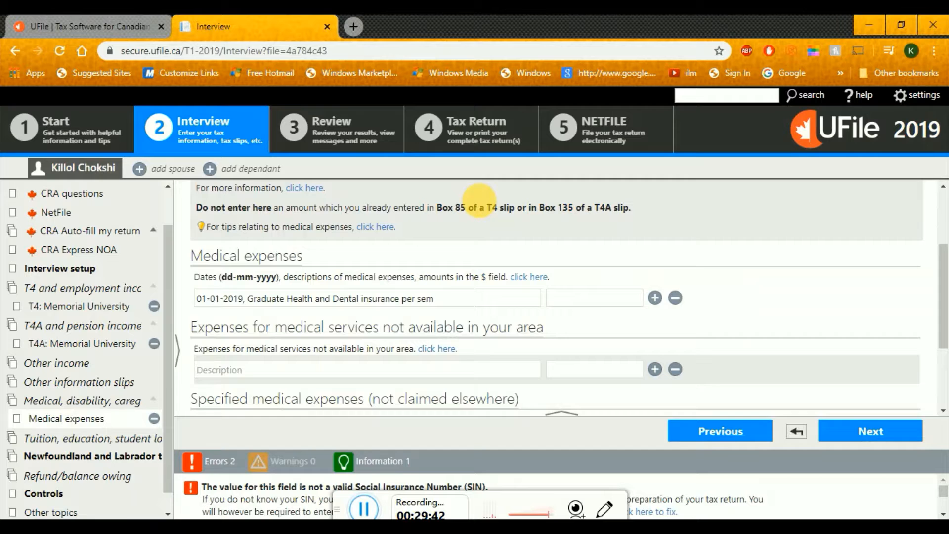
pyautogui.click(601, 289)
pyautogui.write('223')
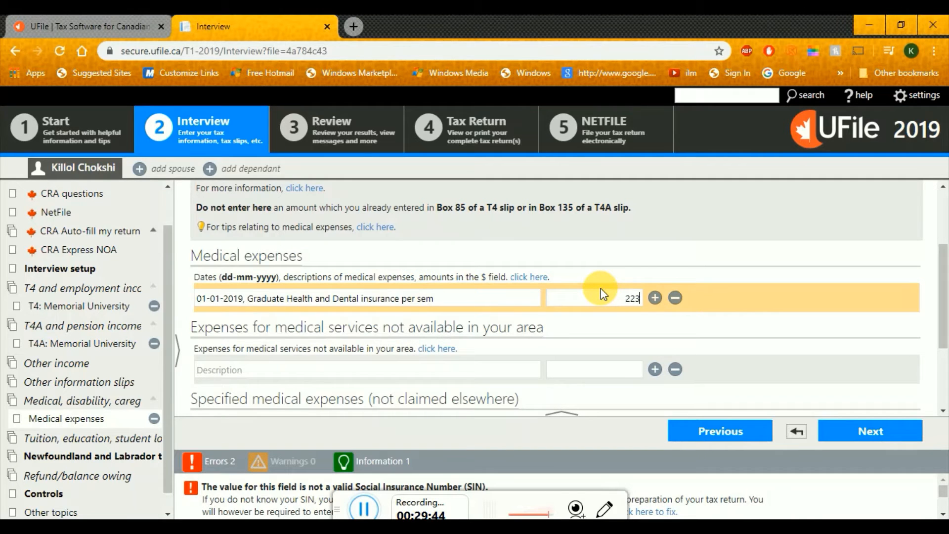
pyautogui.click(655, 298)
# Fill the new row with 01-04-2019, the insurance description copied from row one, and 223.00
pyautogui.click(214, 330)
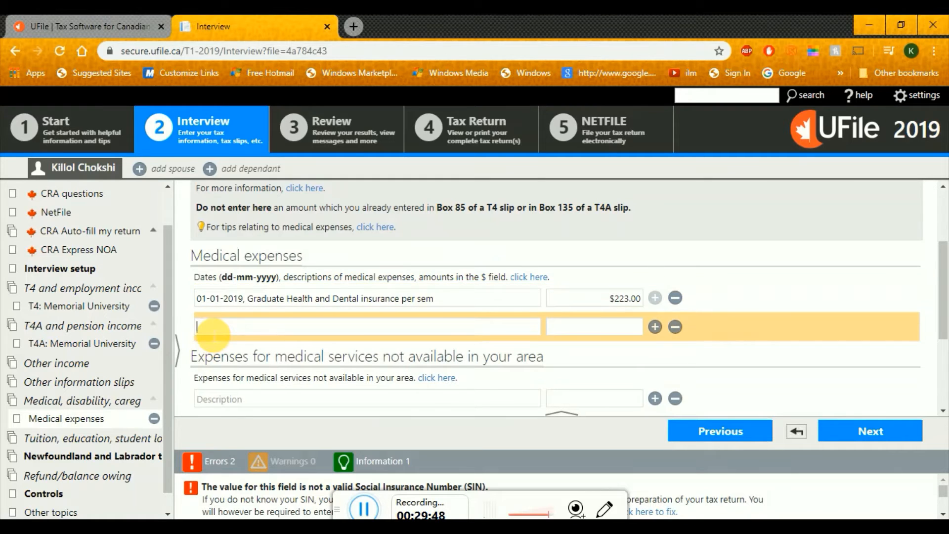
pyautogui.write('01-04-')
pyautogui.press('BackSpace')
pyautogui.press('BackSpace')
pyautogui.press('BackSpace')
pyautogui.press('BackSpace')
pyautogui.press('BackSpace')
pyautogui.press('BackSpace')
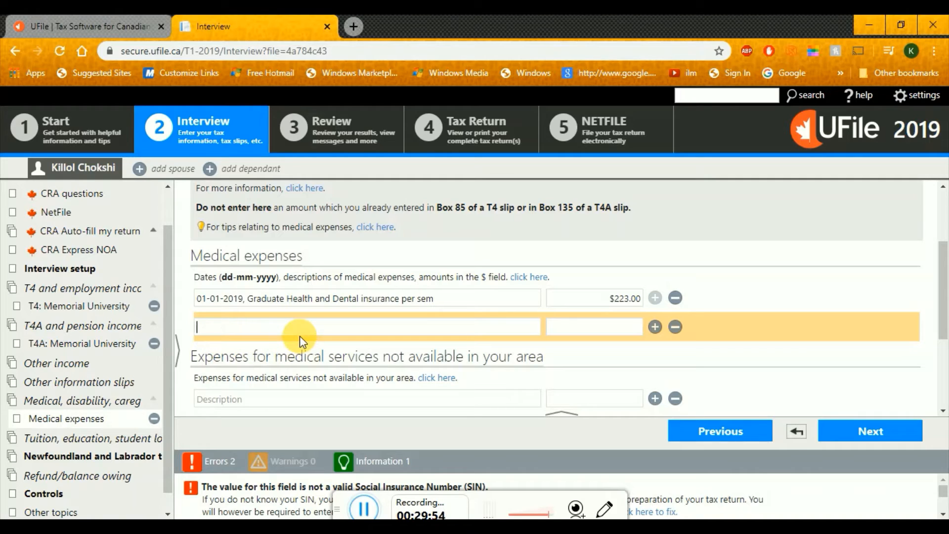
pyautogui.write('01-04-2019,')
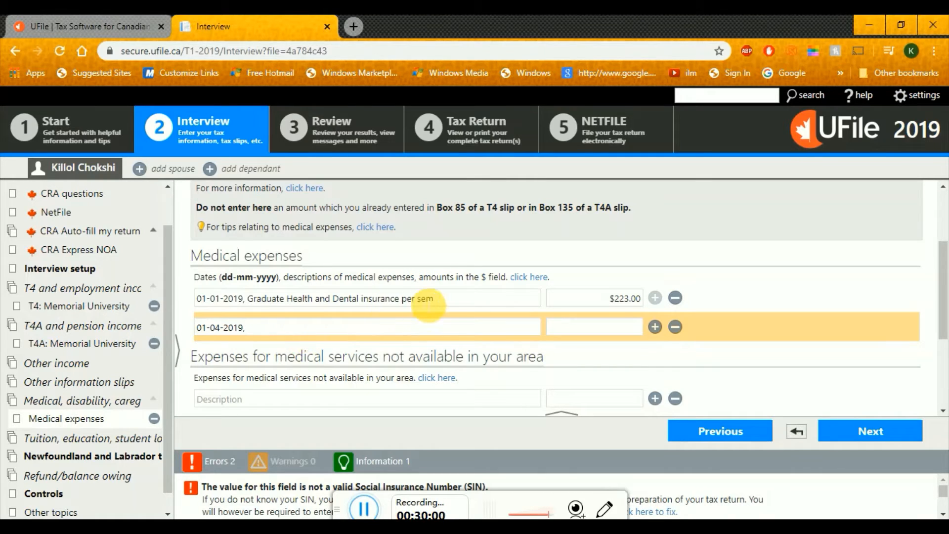
pyautogui.moveTo(434, 303); pyautogui.dragTo(255, 306)
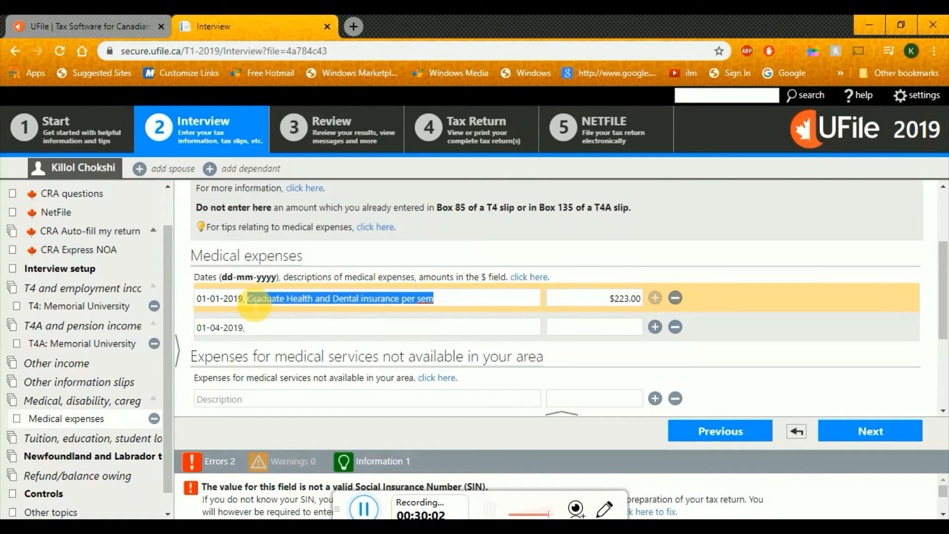
pyautogui.hotkey('ctrl', 'c')
pyautogui.click(274, 329)
pyautogui.hotkey('ctrl', 'v')
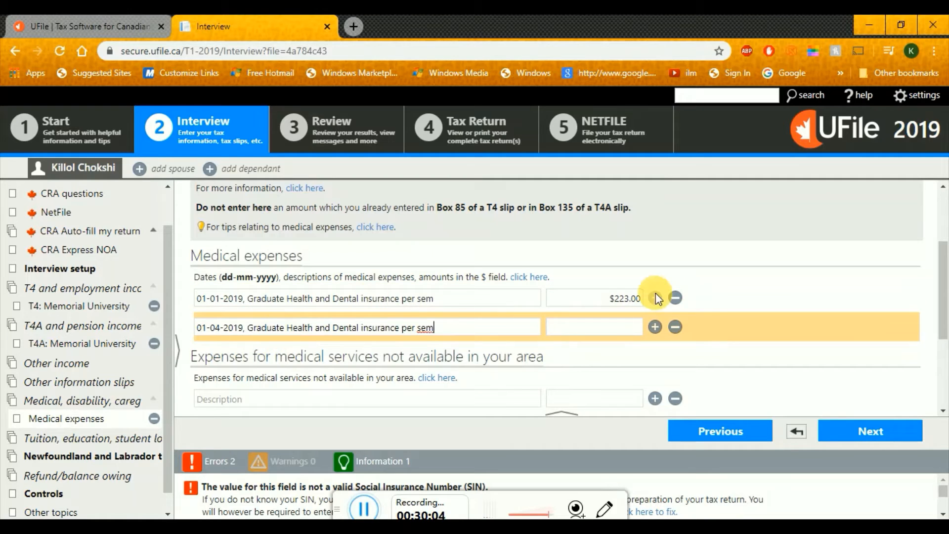
pyautogui.click(640, 327)
pyautogui.write('2')
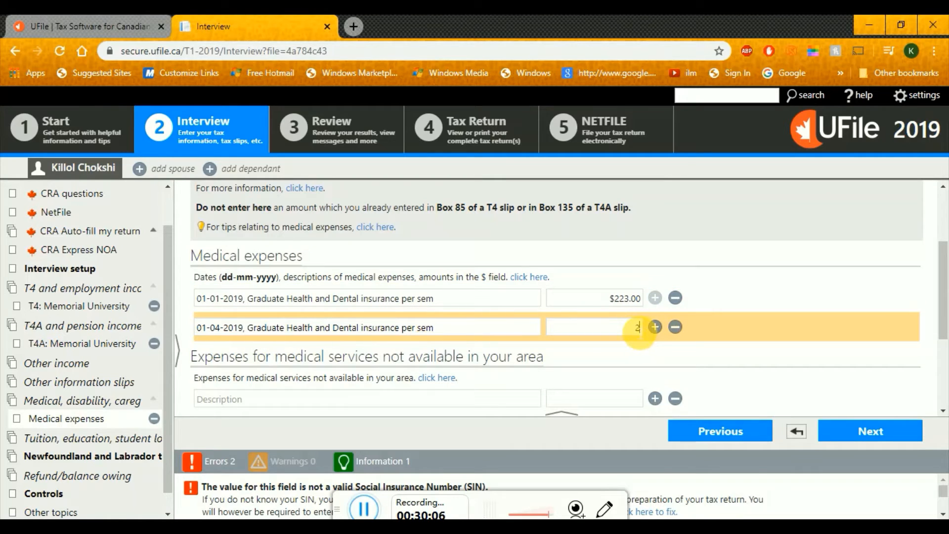
pyautogui.write('23.00')
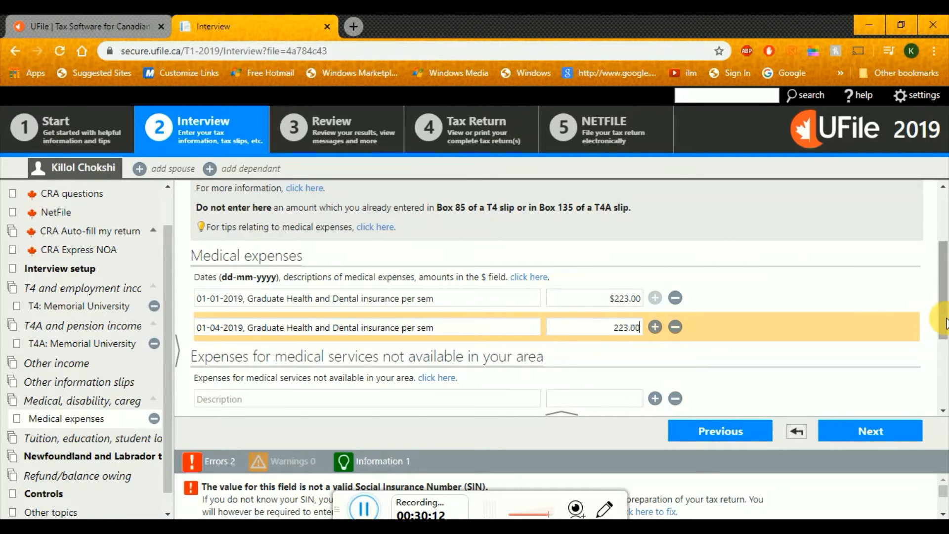
pyautogui.scroll(-3, 946, 346)
pyautogui.scroll(1, 942, 368)
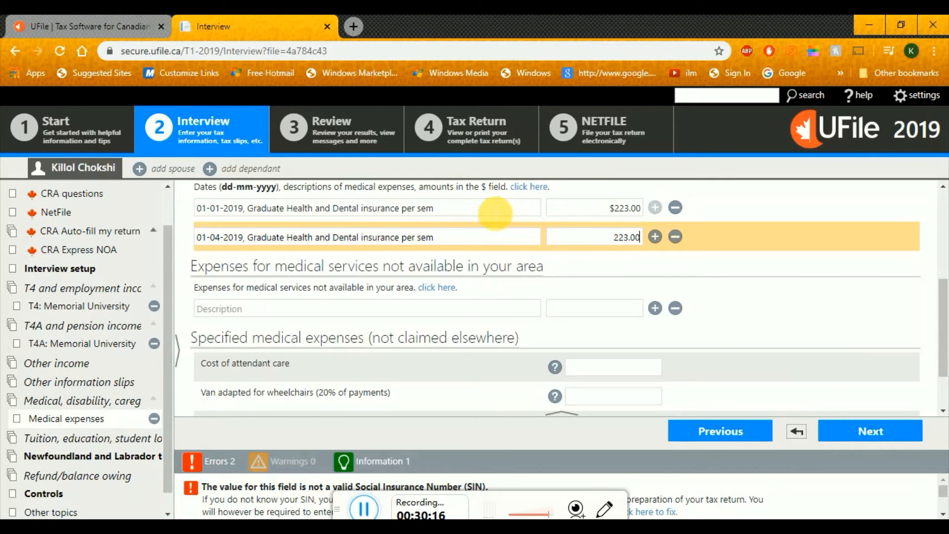
# Add a third expense row described as 01-12-2019, Dental treatment (scaling)
pyautogui.click(657, 237)
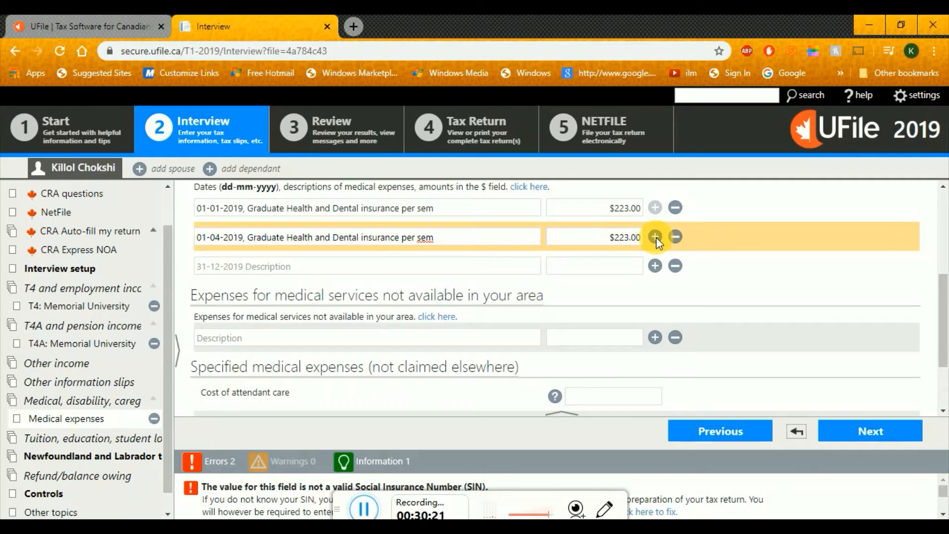
pyautogui.click(349, 269)
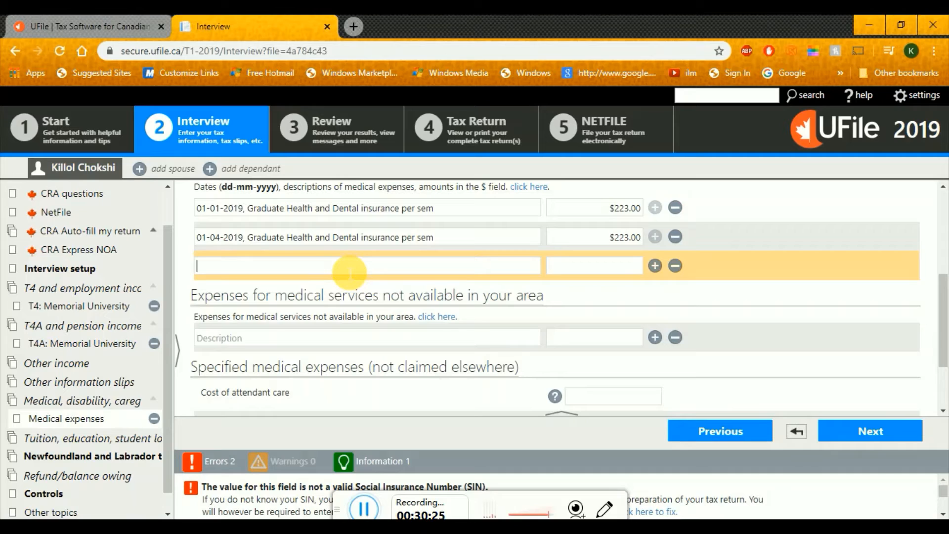
pyautogui.write('01-12-2019, ')
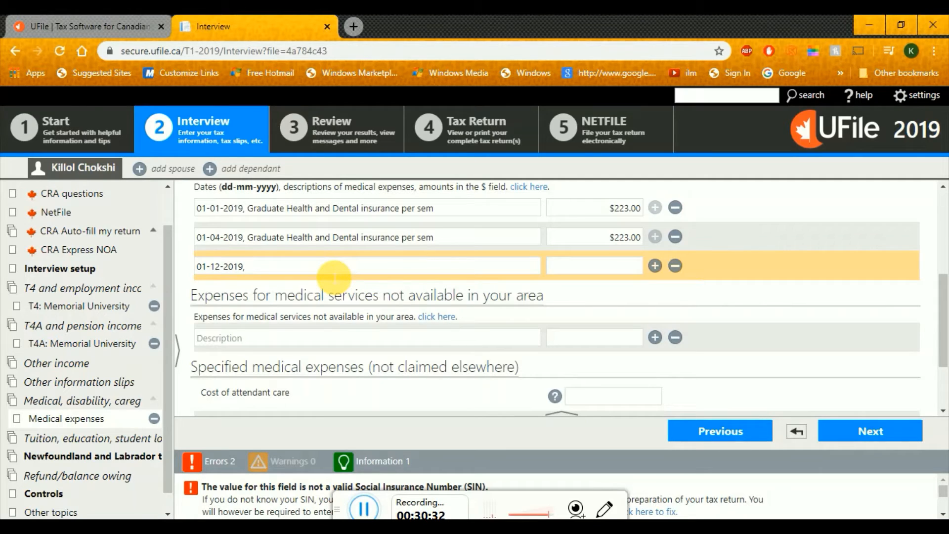
pyautogui.write('Dental treatment')
pyautogui.click(622, 271)
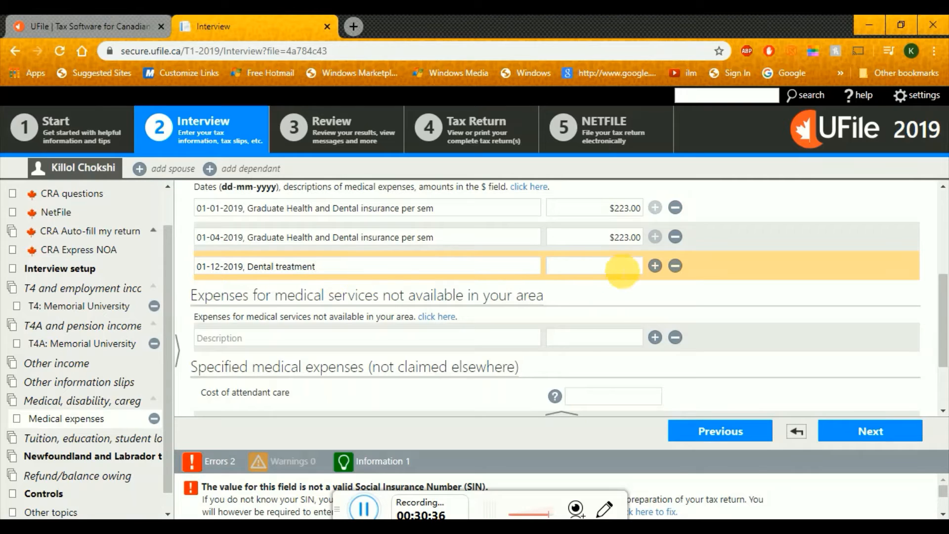
pyautogui.write('(')
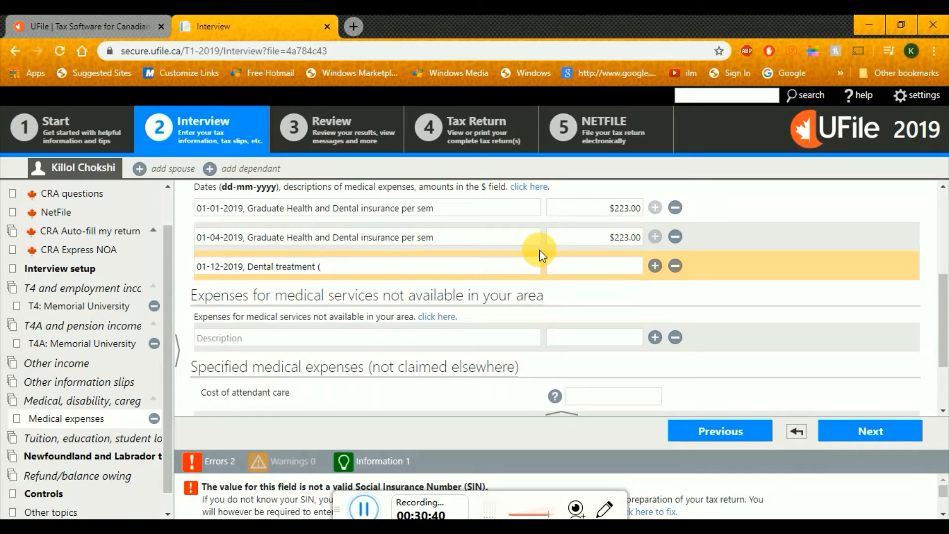
pyautogui.write('scaling)')
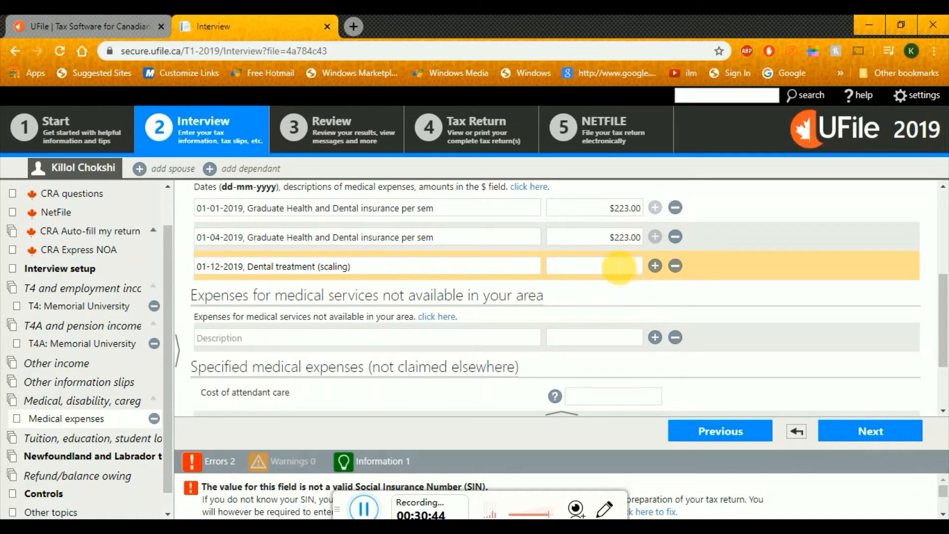
pyautogui.click(619, 267)
# Give the dental expense an amount of 200.25, then delete that Dental treatment (scaling) entry
pyautogui.write('00.25')
pyautogui.click(761, 302)
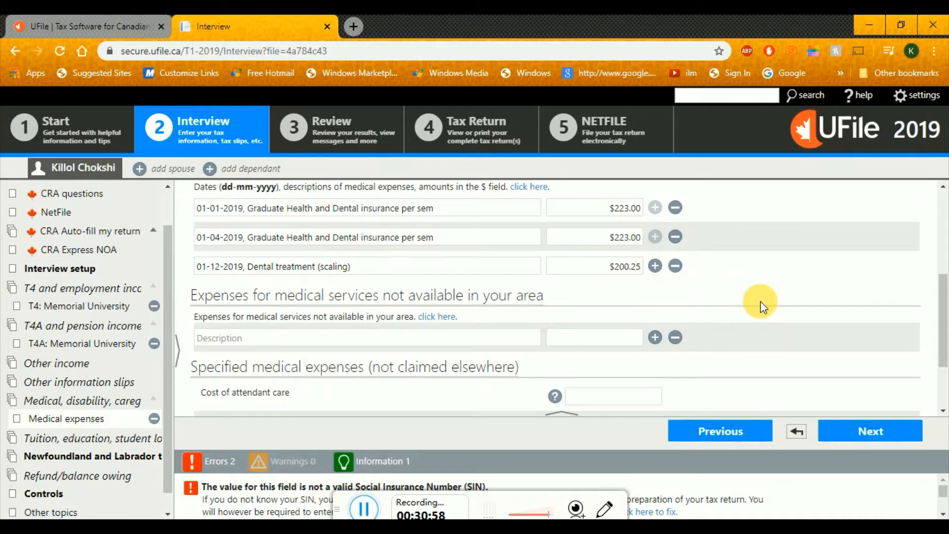
pyautogui.click(655, 266)
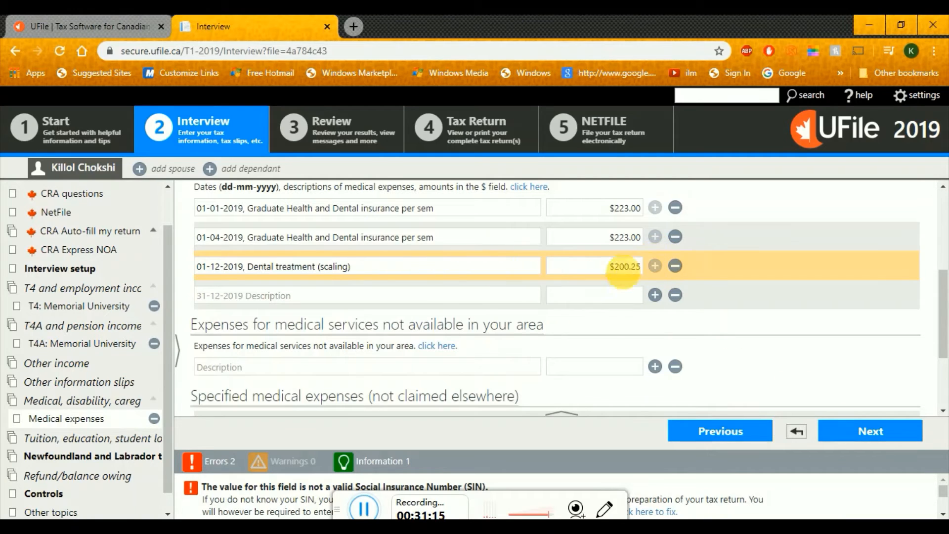
pyautogui.click(675, 267)
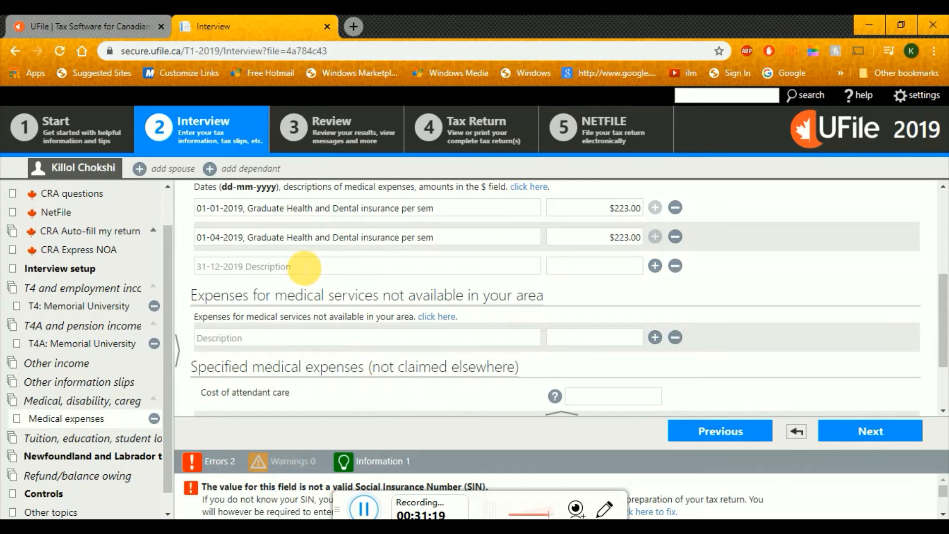
# Fill the empty row with 01-08-2019, the pasted insurance description, and 223.00
pyautogui.click(229, 267)
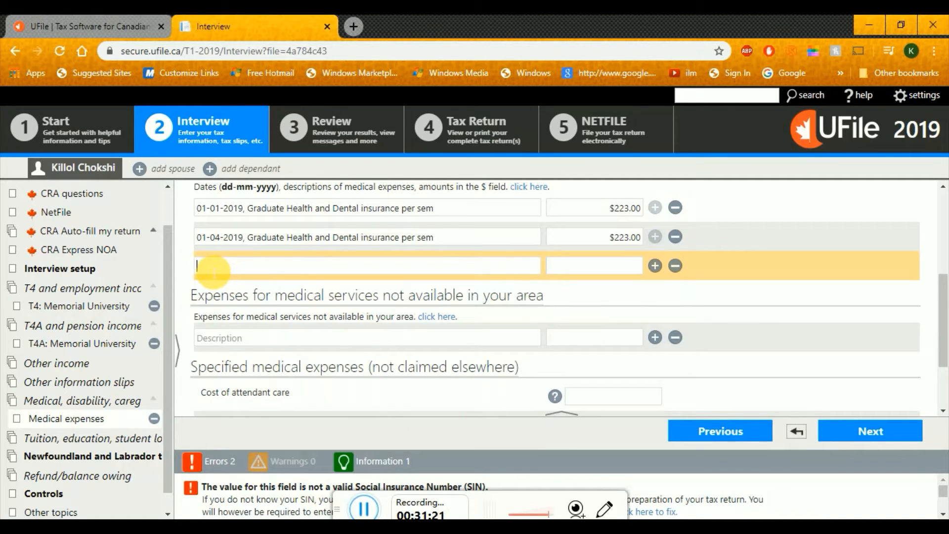
pyautogui.write('01-08-2019,')
pyautogui.hotkey('ctrl', 'v')
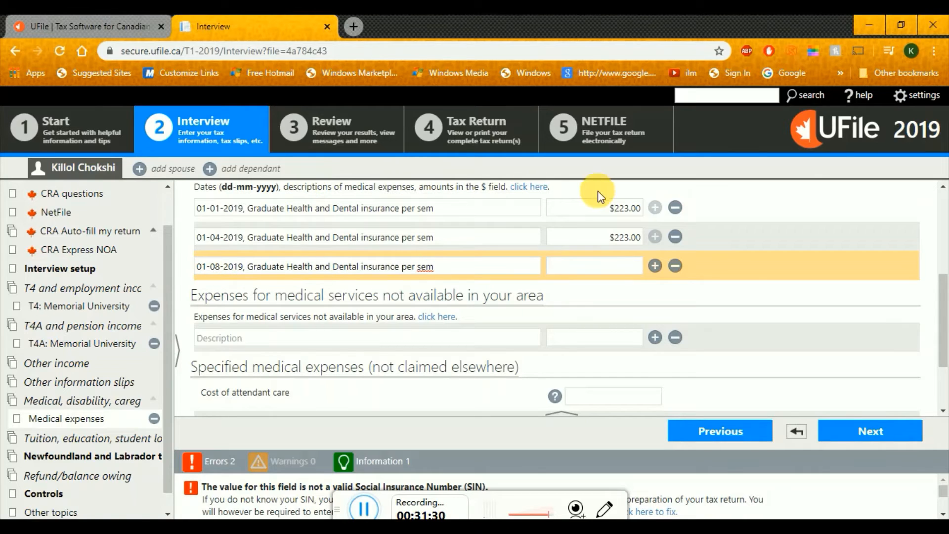
pyautogui.click(618, 268)
pyautogui.write('223')
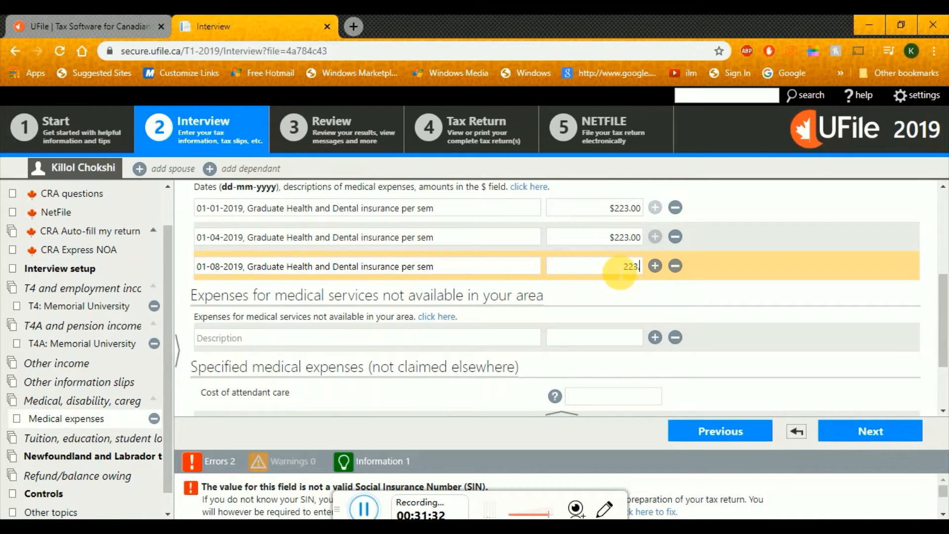
pyautogui.write('.00')
pyautogui.moveTo(945, 330); pyautogui.dragTo(944, 391)
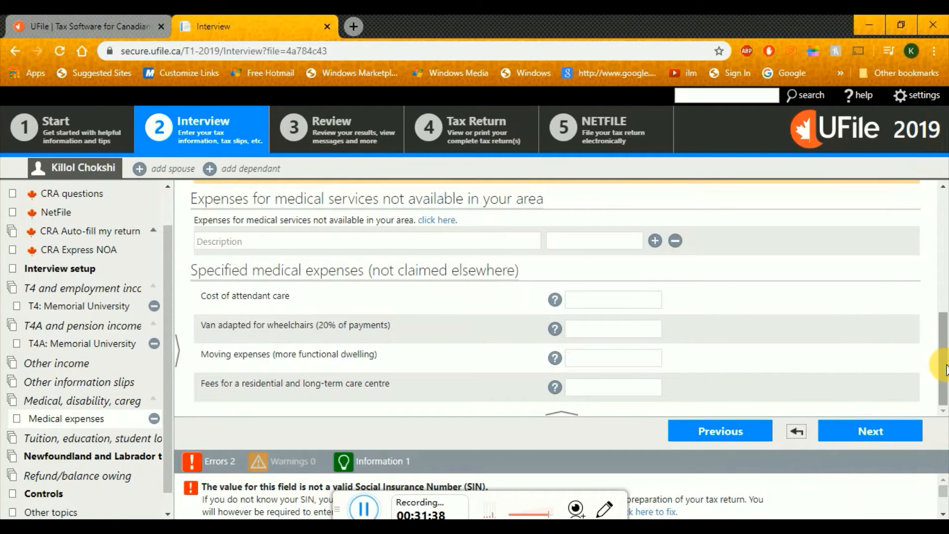
pyautogui.moveTo(939, 364); pyautogui.dragTo(946, 299)
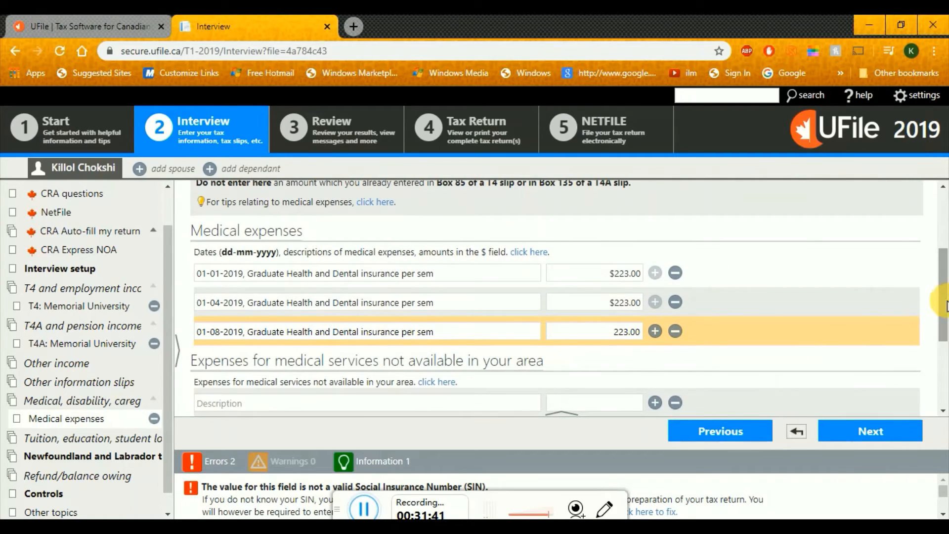
# Continue to the tuition and education section and add a T2202 tuition certificate page
pyautogui.click(883, 434)
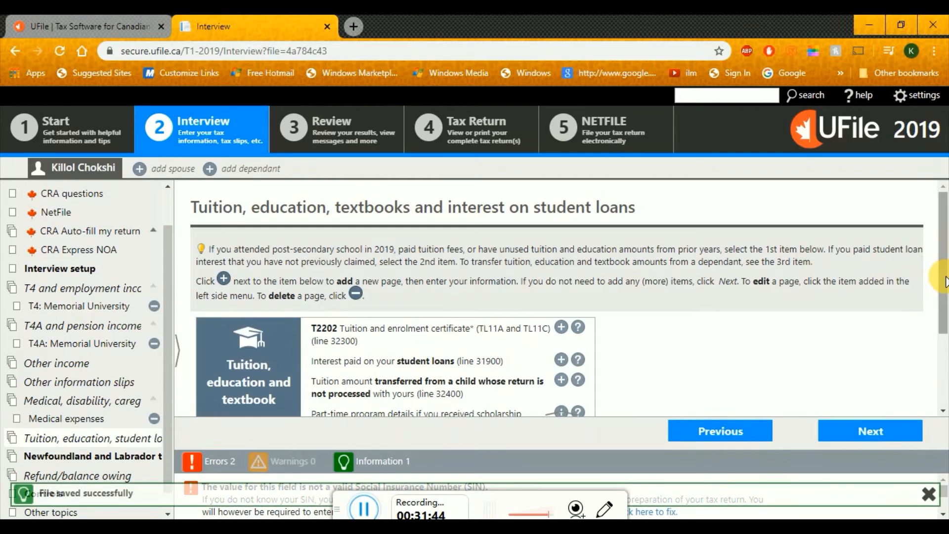
pyautogui.moveTo(946, 277); pyautogui.dragTo(947, 298)
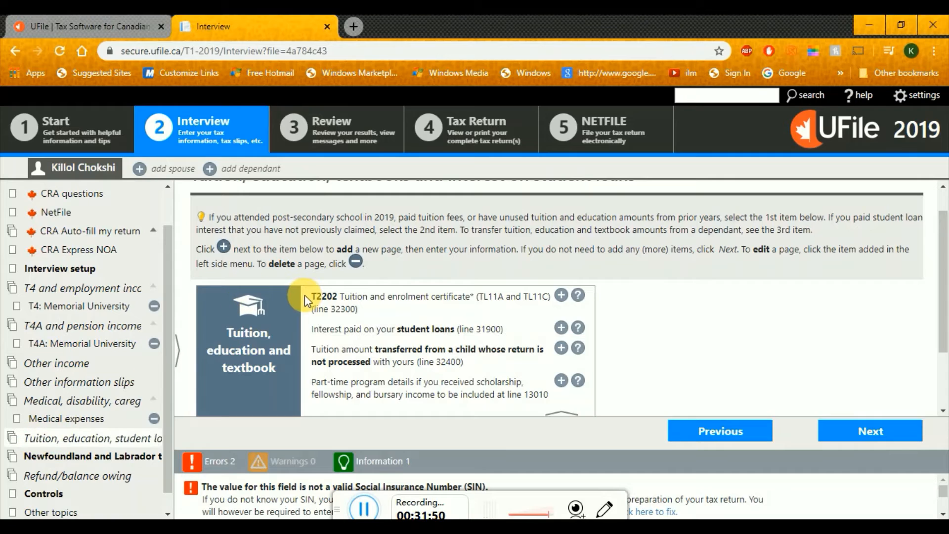
pyautogui.moveTo(316, 297); pyautogui.dragTo(448, 297)
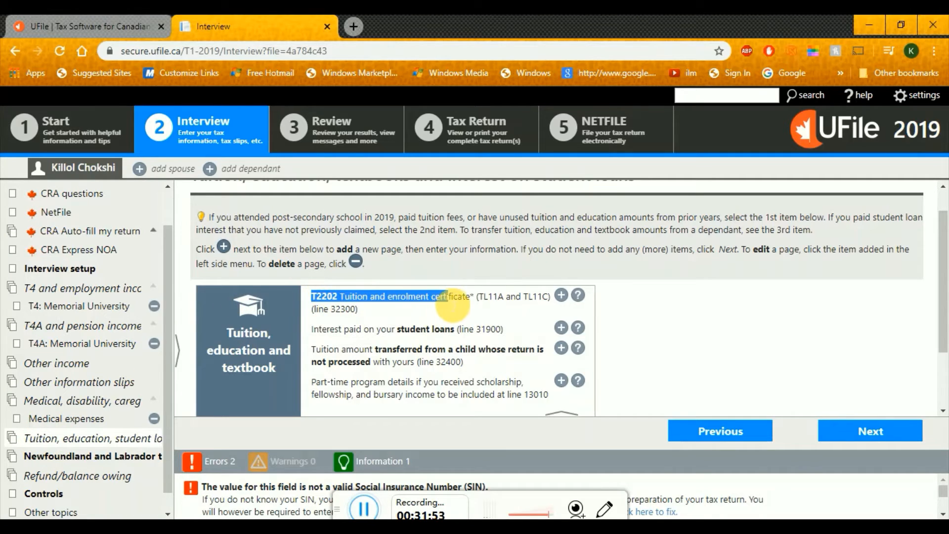
pyautogui.click(562, 296)
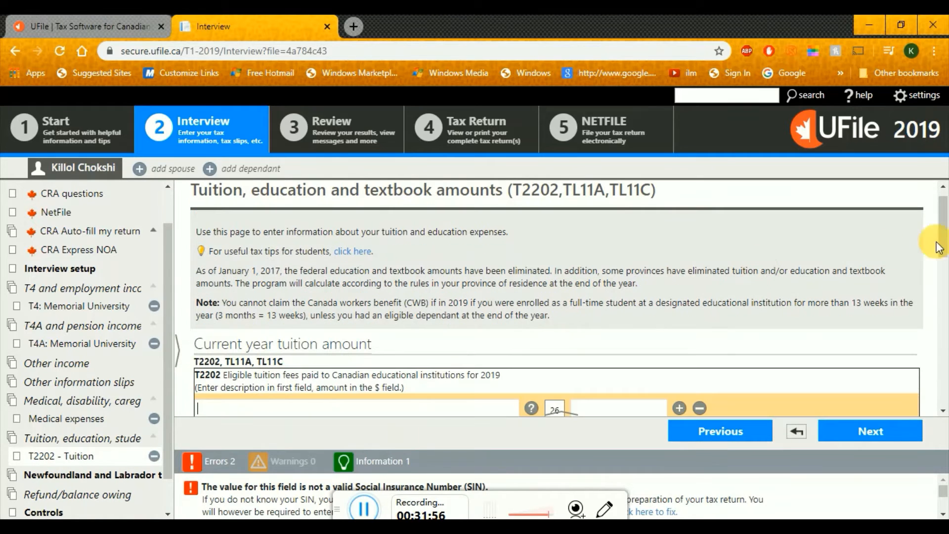
pyautogui.moveTo(944, 227); pyautogui.dragTo(947, 266)
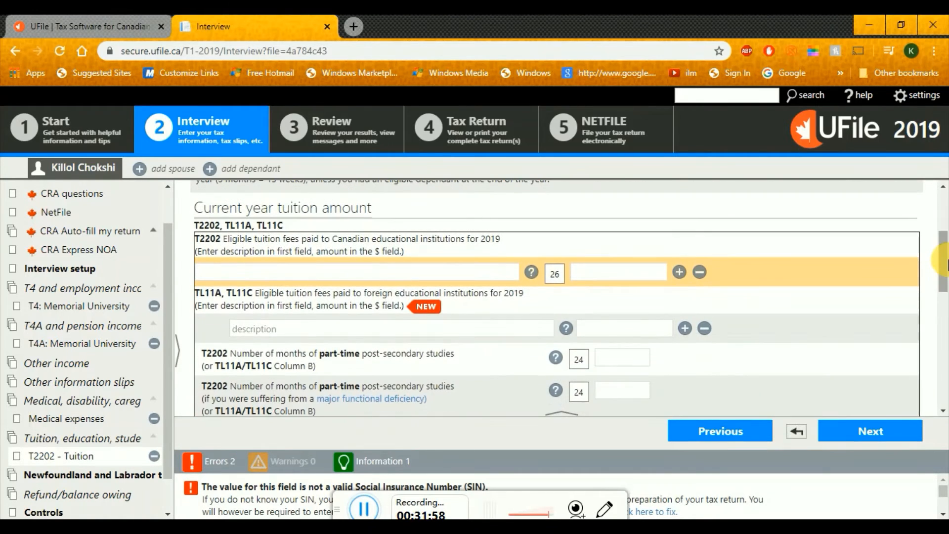
# Check the sample T2202A slide and type 'Master of Science,' as the tuition description
pyautogui.hotkey('alt', 'Tab')
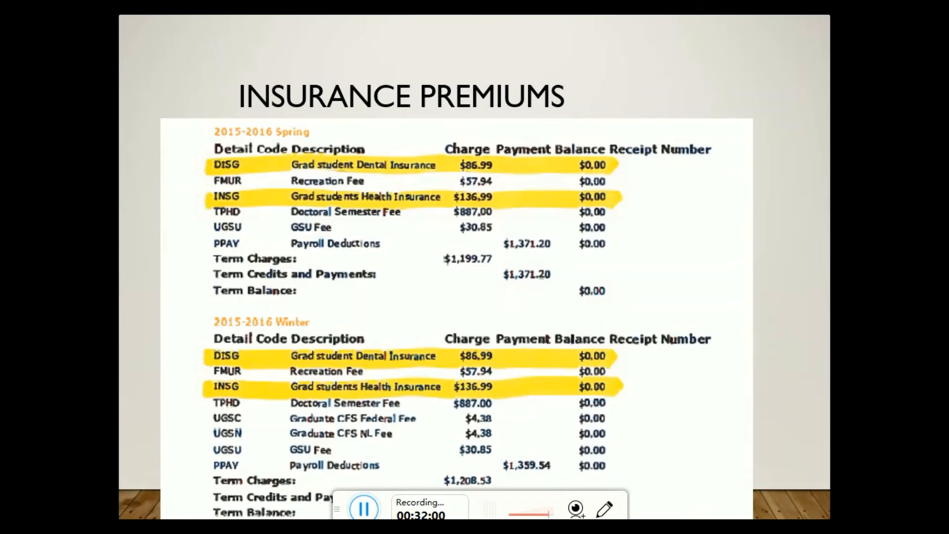
pyautogui.press('Left')
pyautogui.press('Left')
pyautogui.press('Right')
pyautogui.press('Right')
pyautogui.press('Right')
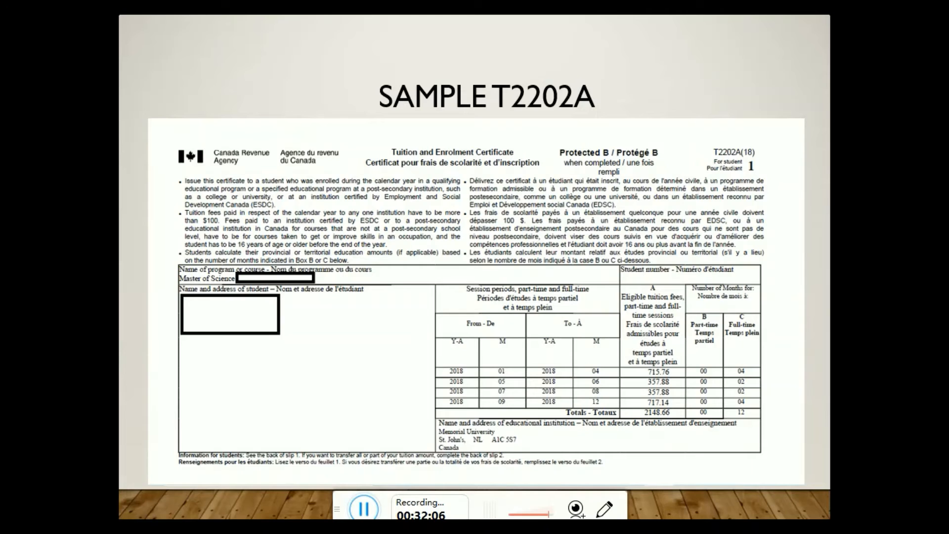
pyautogui.click(929, 252)
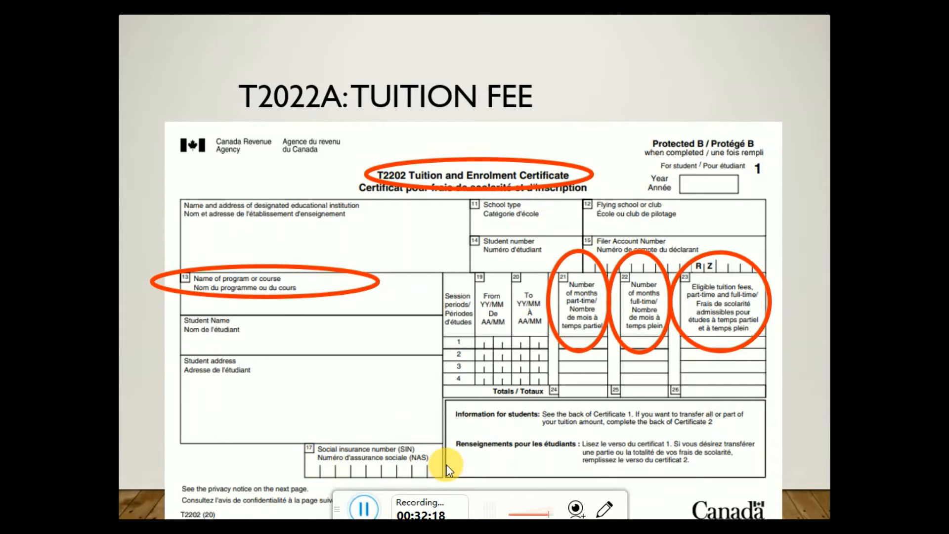
pyautogui.click(413, 363)
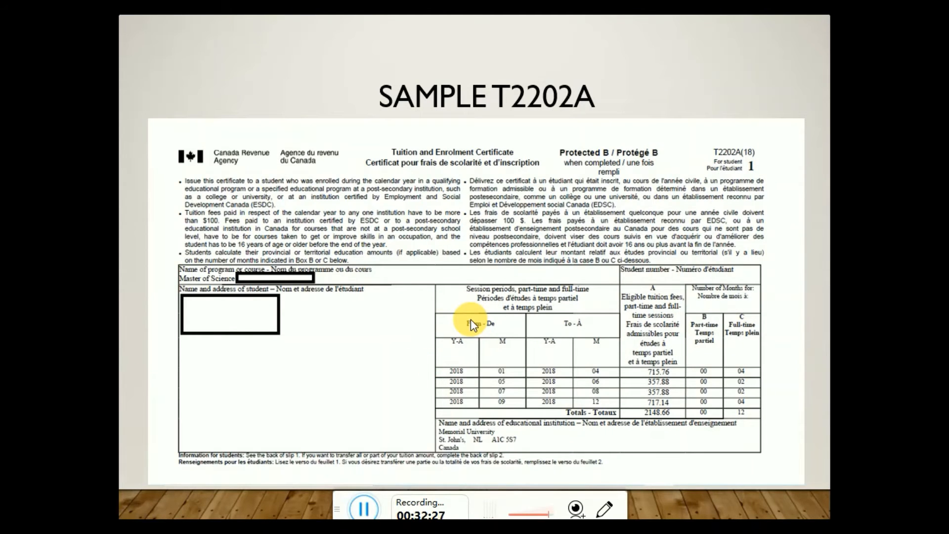
pyautogui.hotkey('alt', 'Tab')
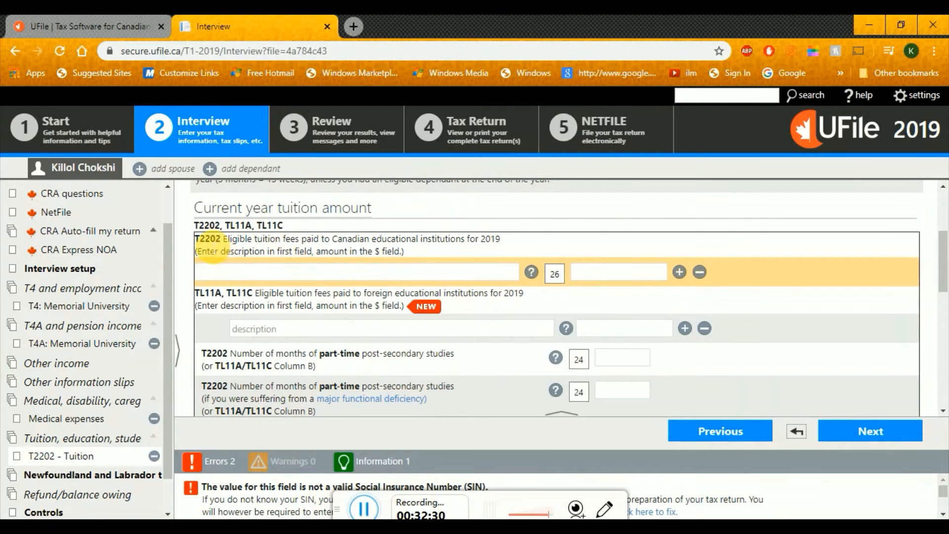
pyautogui.hotkey('alt', 'Tab')
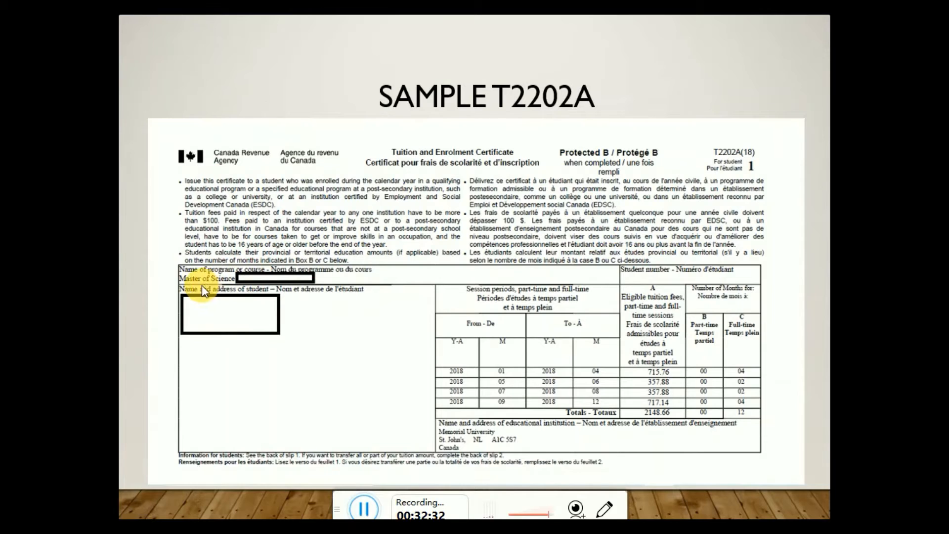
pyautogui.hotkey('alt', 'Tab')
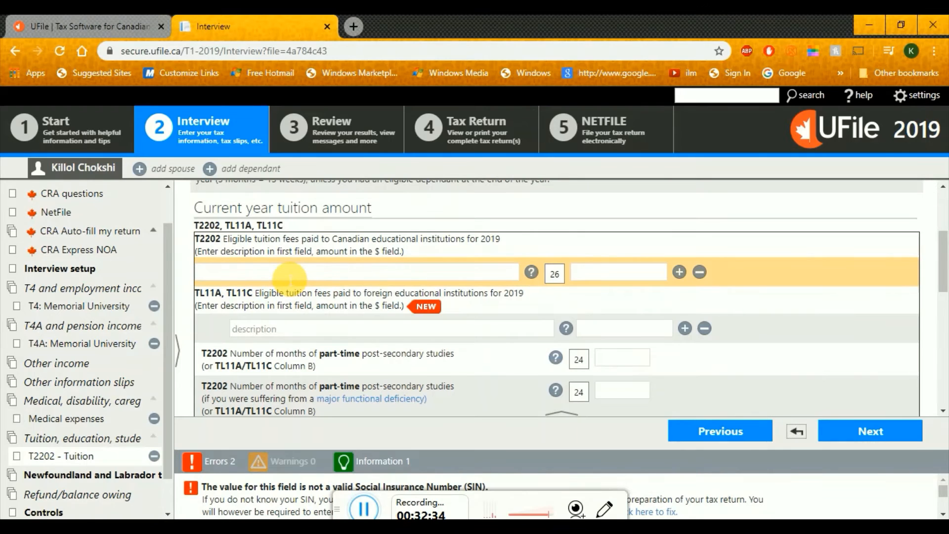
pyautogui.write('Master of Science')
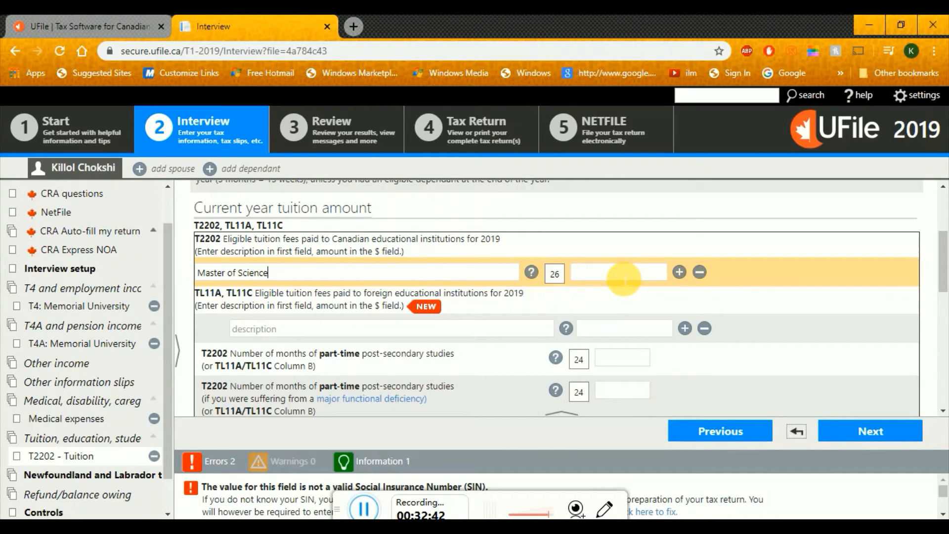
pyautogui.write(',')
# Finish the description with 'Yearly tuition fee' and locate the 2148.66 total on the sample T2202A slide
pyautogui.write('Yearly tuition fee')
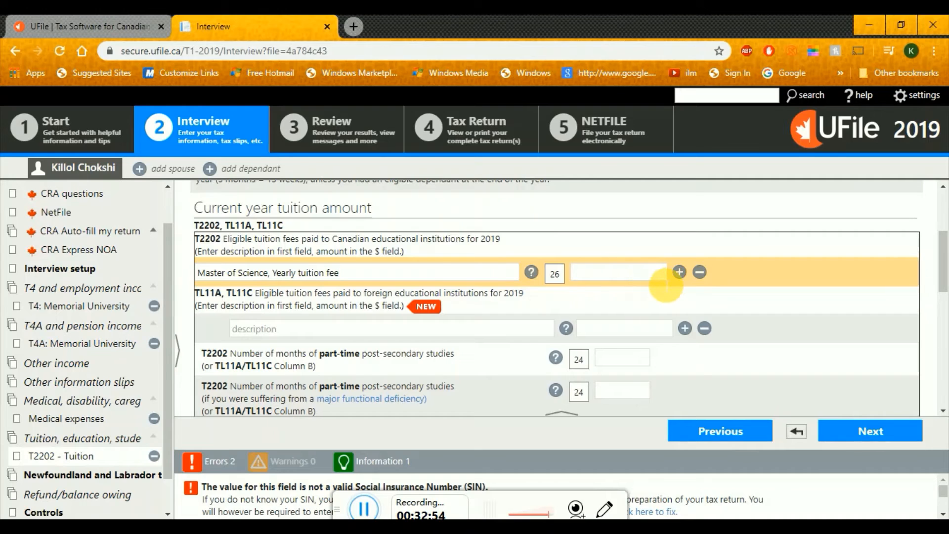
pyautogui.click(656, 273)
pyautogui.hotkey('alt', 'Tab')
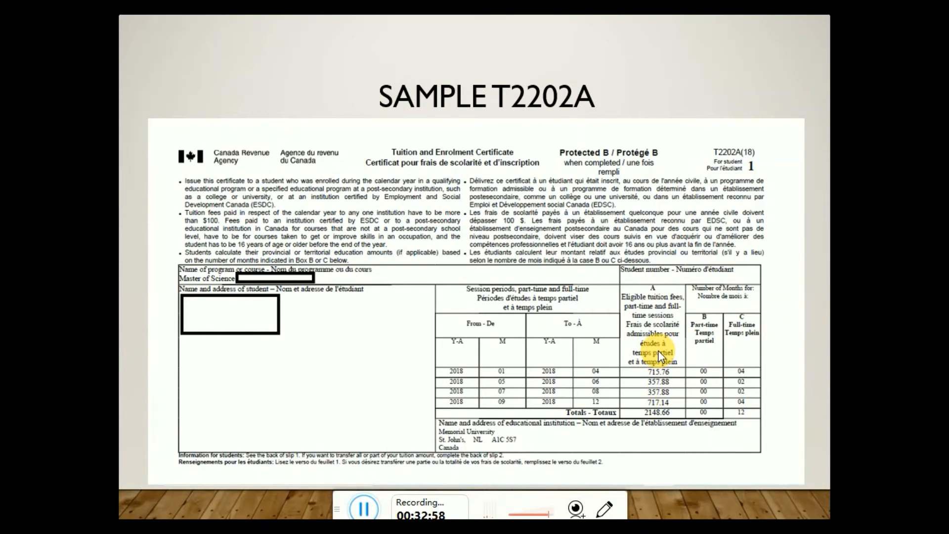
pyautogui.hotkey('alt', 'Tab')
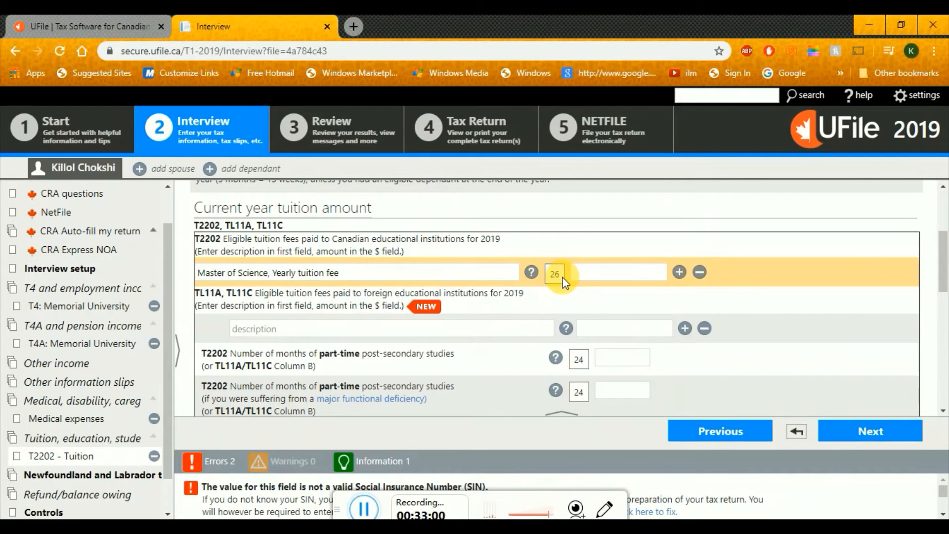
pyautogui.hotkey('alt', 'Tab')
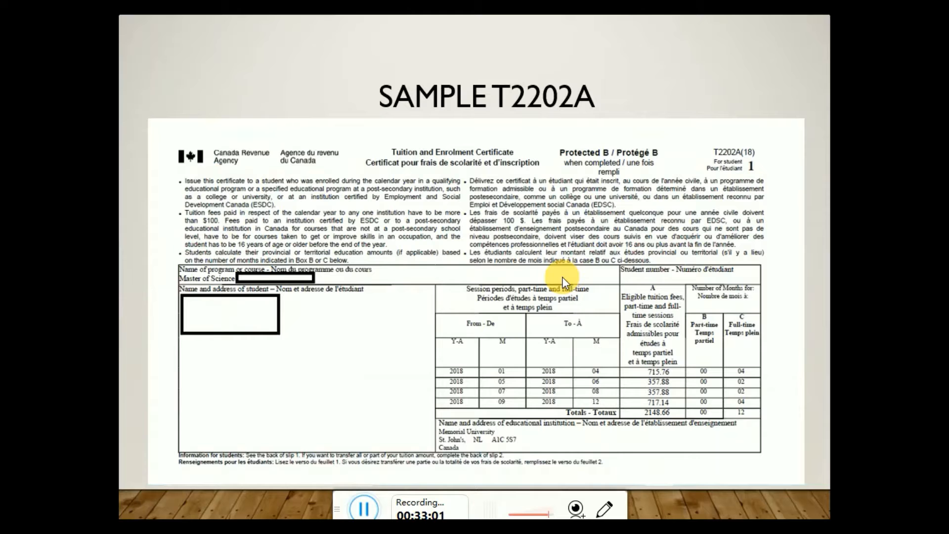
pyautogui.click(670, 370)
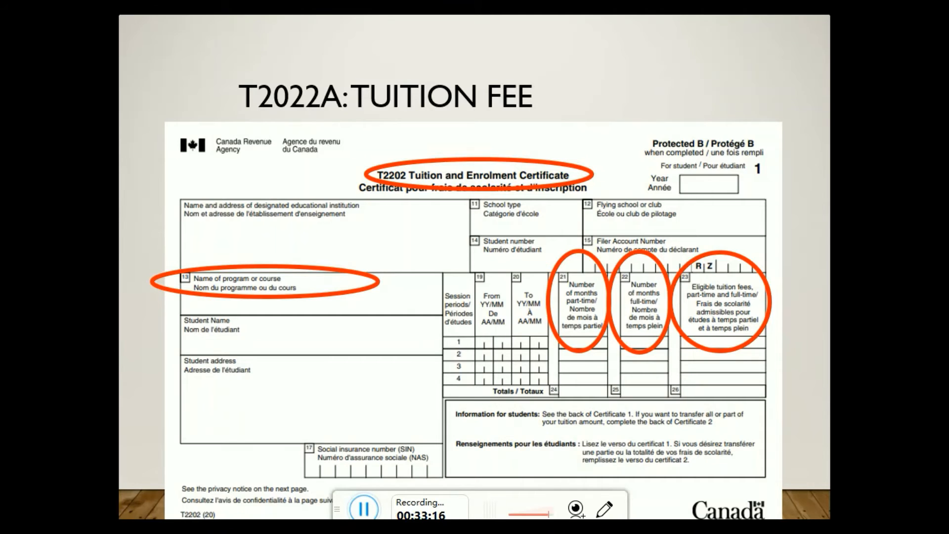
pyautogui.press('Right')
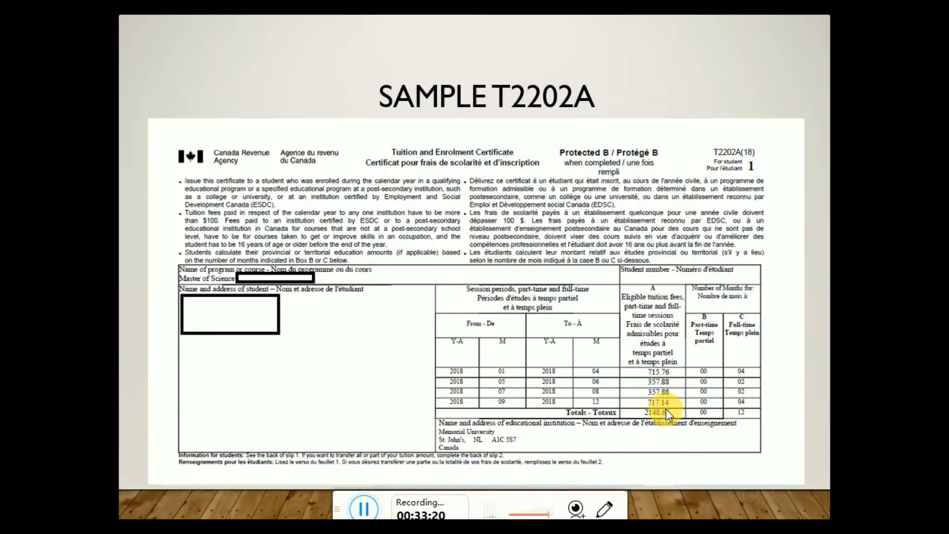
pyautogui.press('Left')
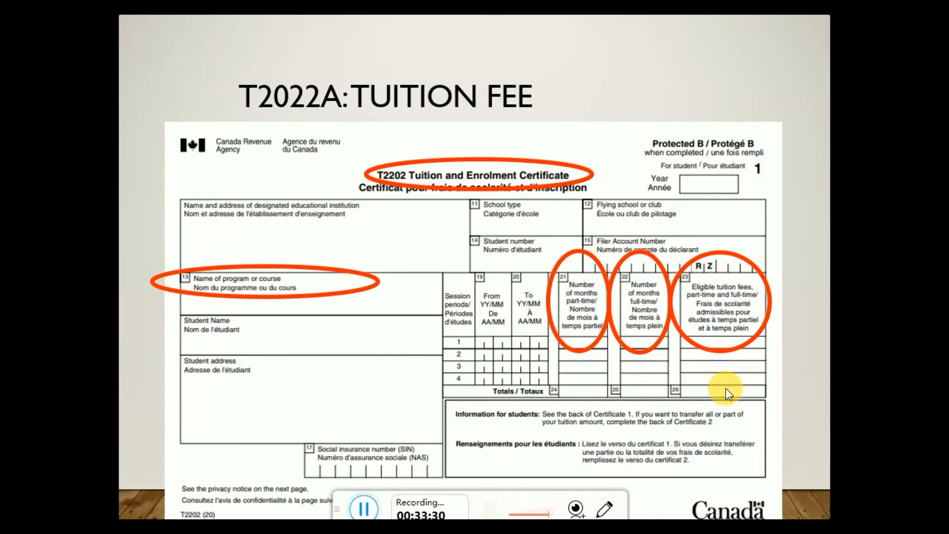
pyautogui.press('Right')
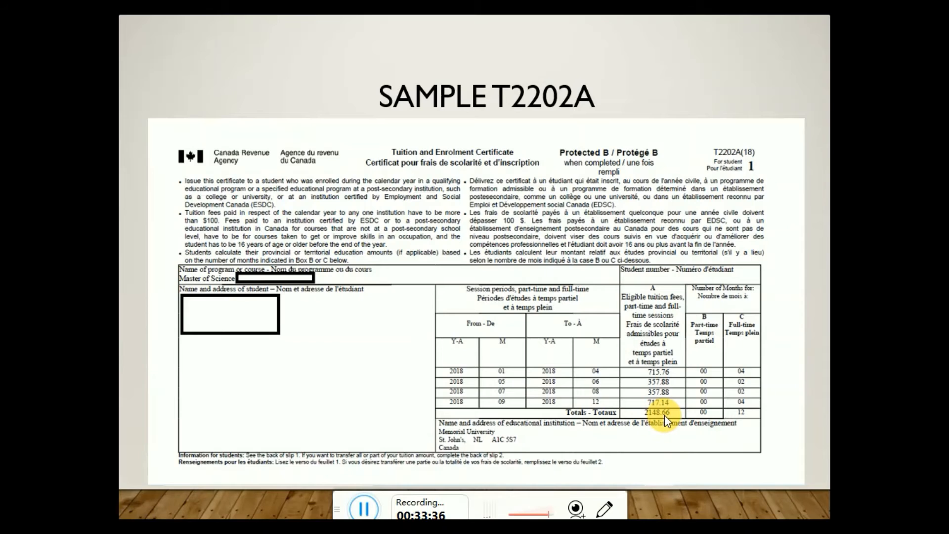
pyautogui.hotkey('alt', 'Tab')
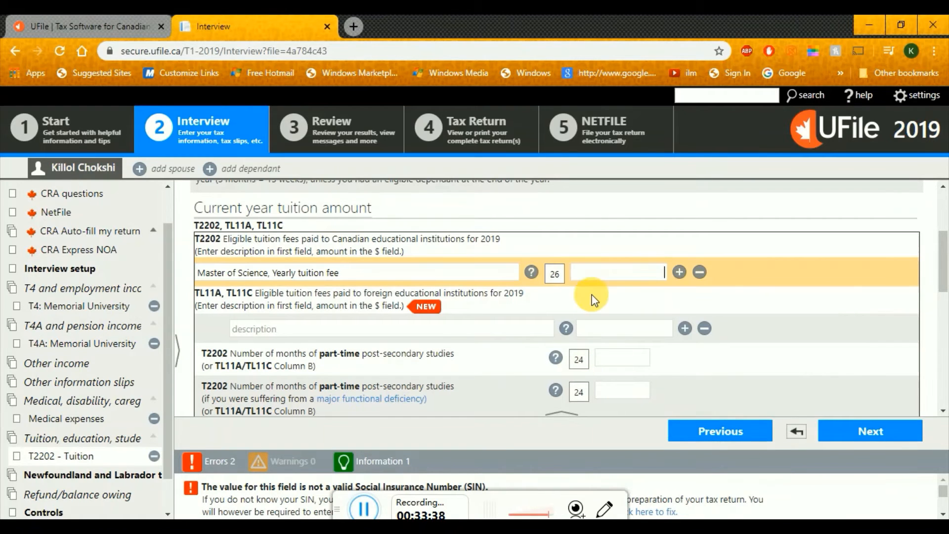
# Enter 2148.66 as the eligible tuition amount and move on to foreign tuition
pyautogui.write('2148.66')
pyautogui.click(331, 329)
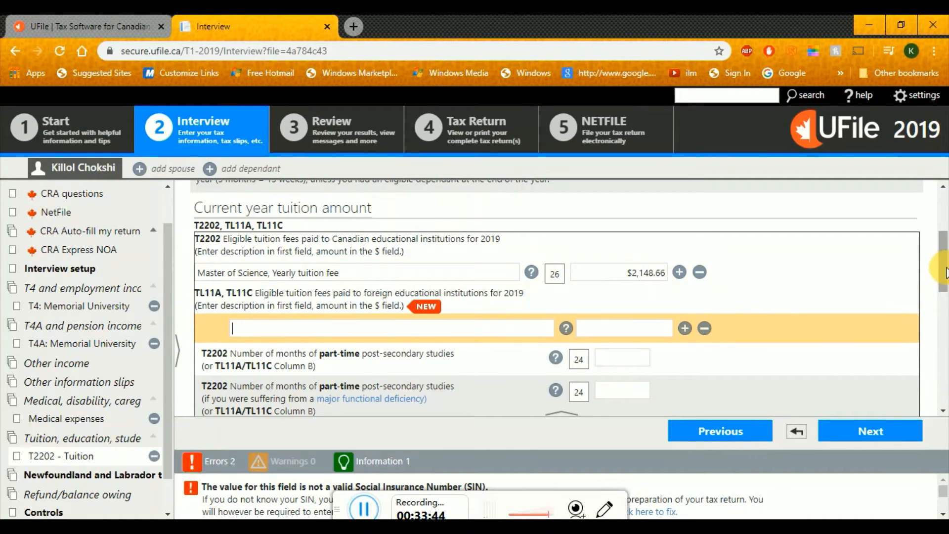
pyautogui.moveTo(945, 272); pyautogui.dragTo(946, 284)
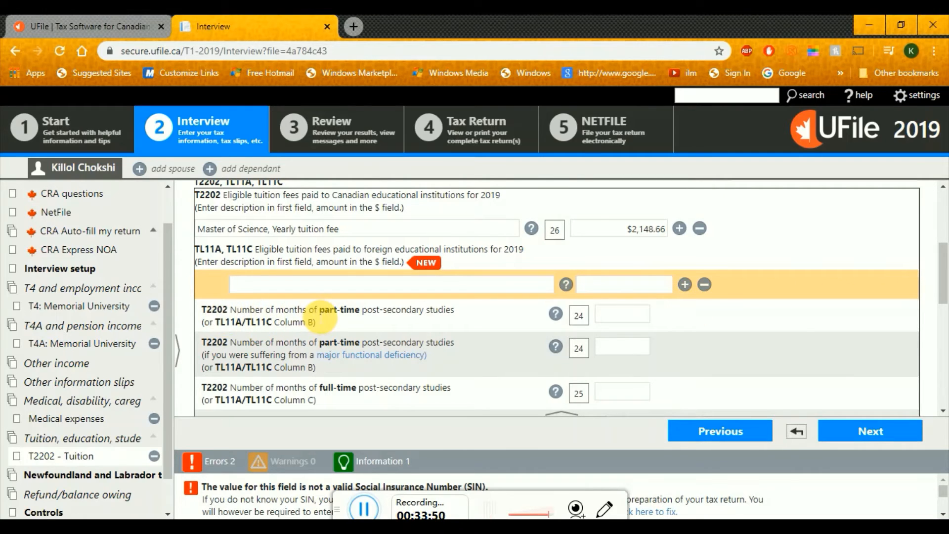
# Point out the part-time and full-time months-of-study questions and their fields
pyautogui.moveTo(320, 316); pyautogui.dragTo(365, 317)
pyautogui.click(381, 318)
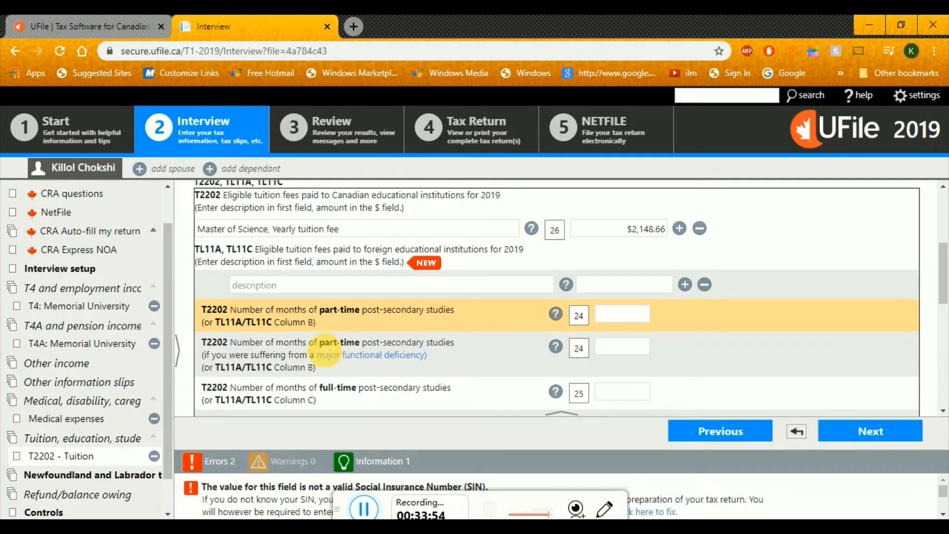
pyautogui.moveTo(315, 388); pyautogui.dragTo(344, 390)
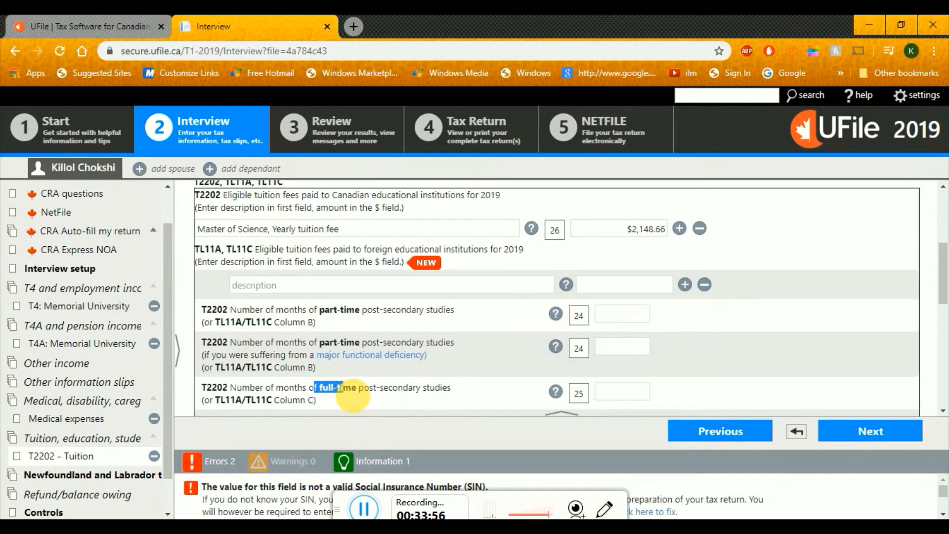
pyautogui.click(352, 396)
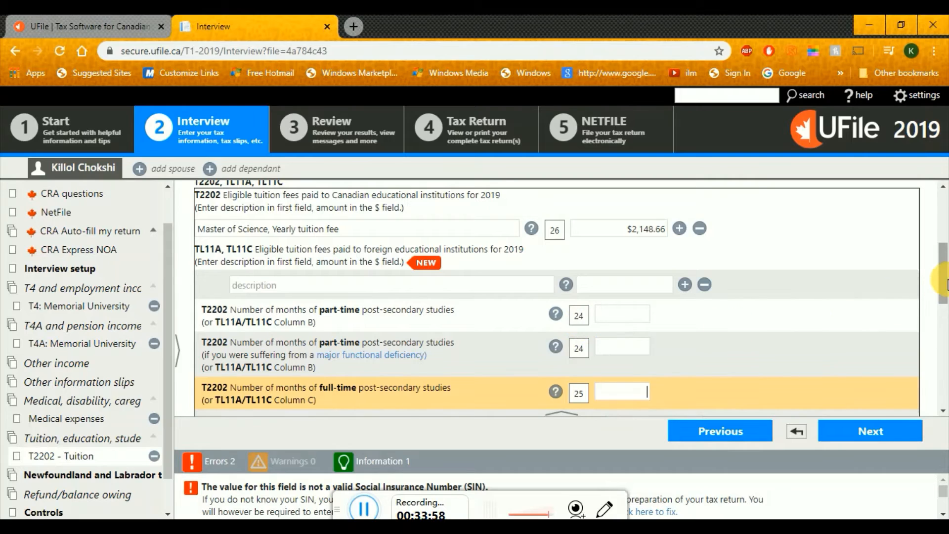
pyautogui.scroll(-1, 945, 292)
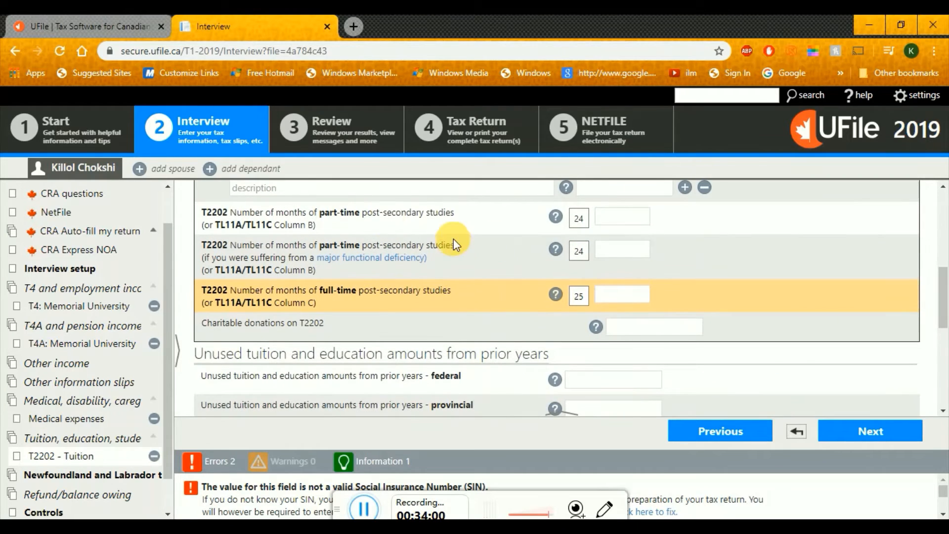
pyautogui.click(394, 221)
pyautogui.click(399, 293)
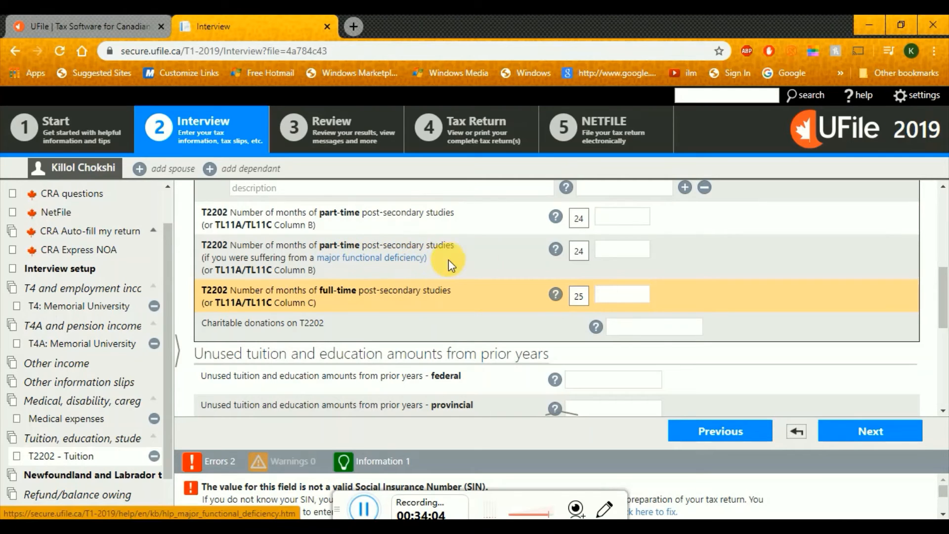
pyautogui.click(636, 251)
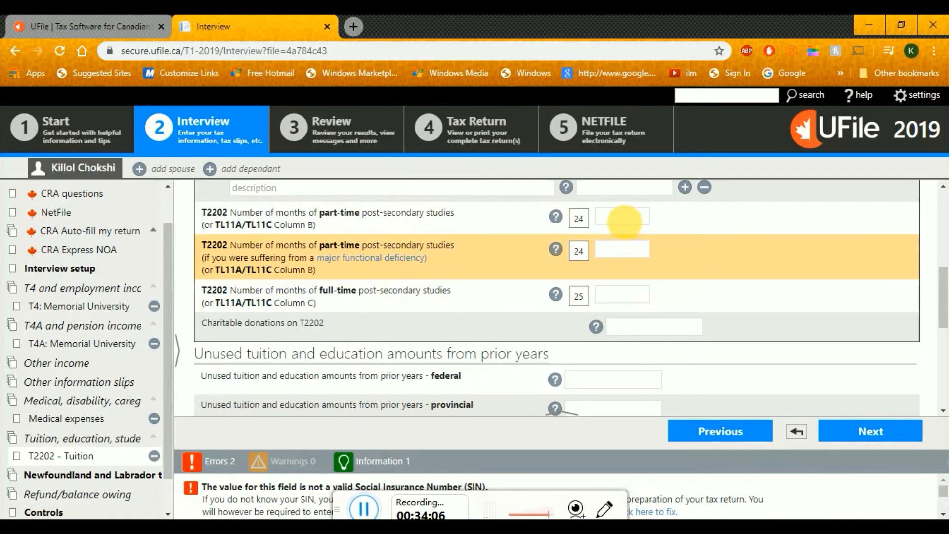
pyautogui.click(632, 219)
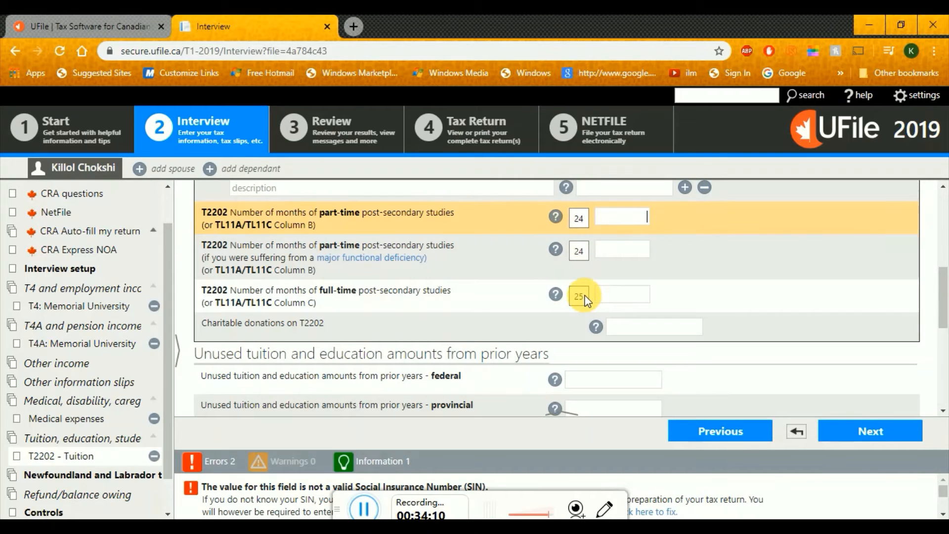
# Check the sample T2202A slide and record 12 months of full-time study
pyautogui.hotkey('alt', 'Tab')
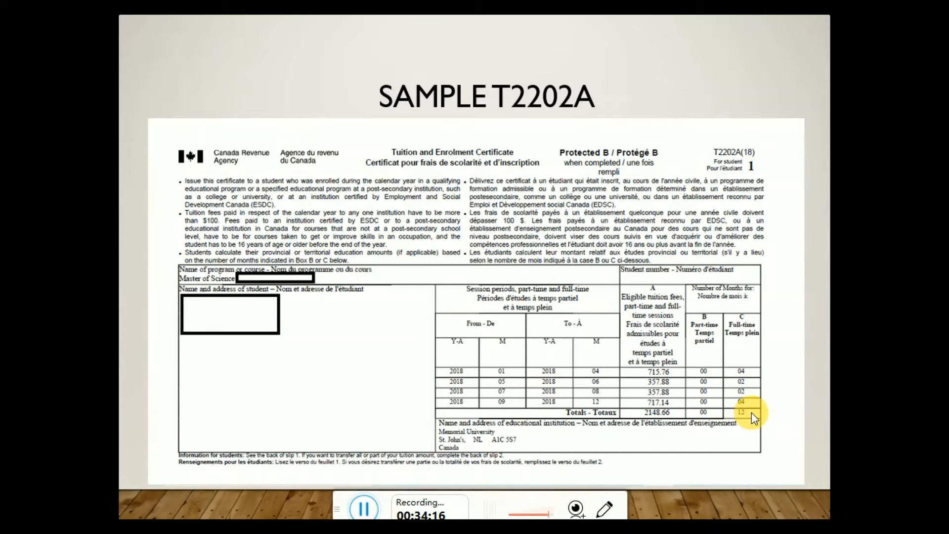
pyautogui.hotkey('alt', 'Tab')
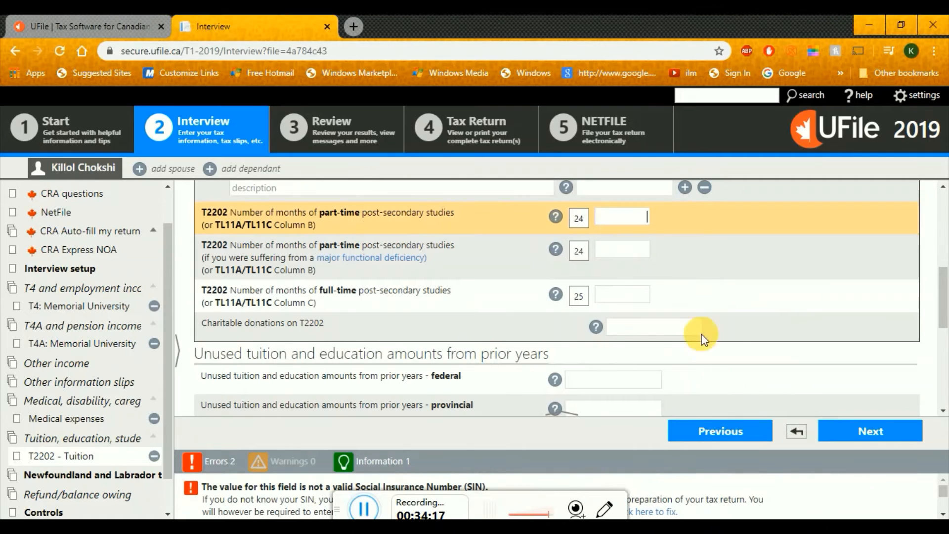
pyautogui.click(617, 295)
pyautogui.write('12')
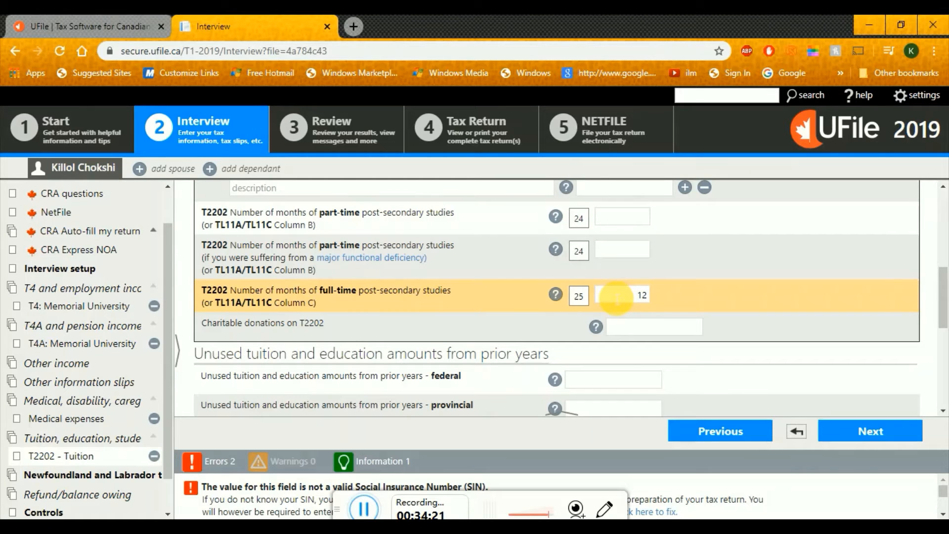
pyautogui.hotkey('alt', 'Tab')
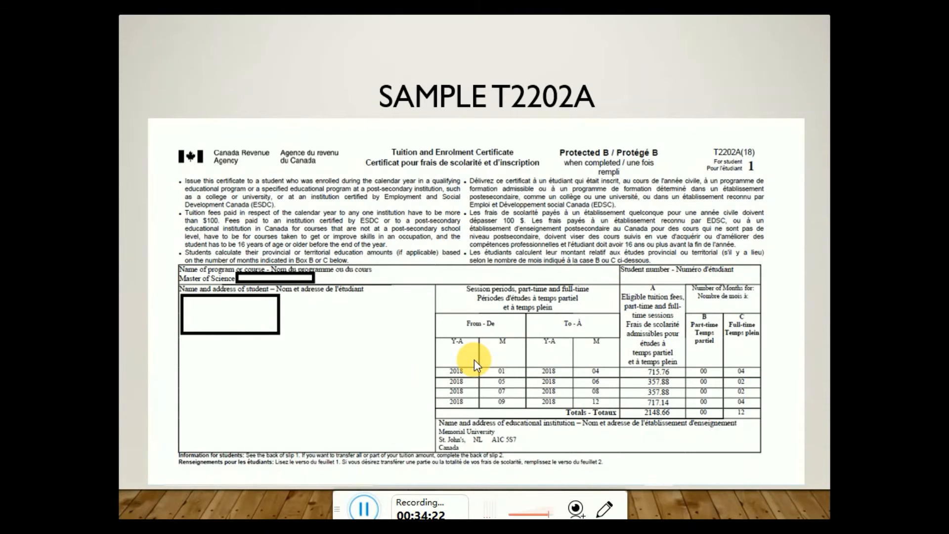
pyautogui.press('Left')
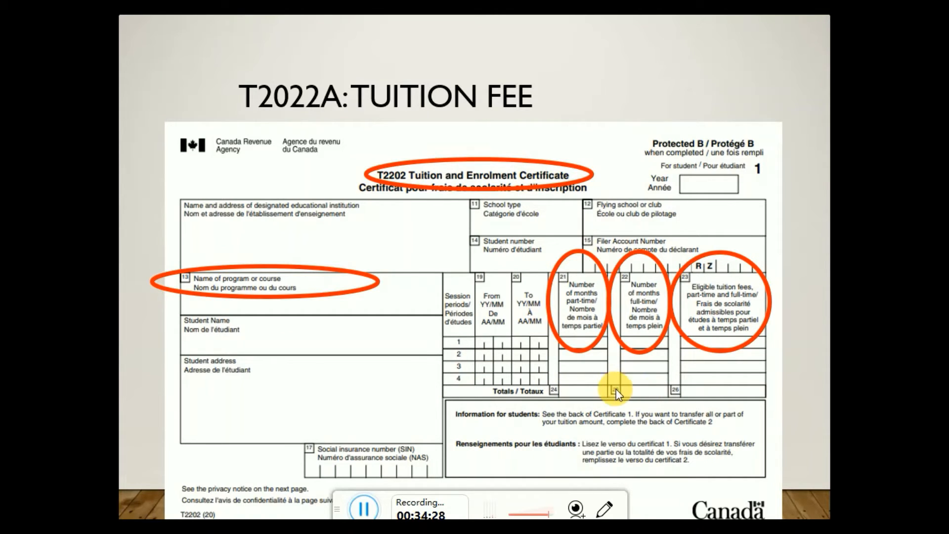
pyautogui.hotkey('alt', 'Tab')
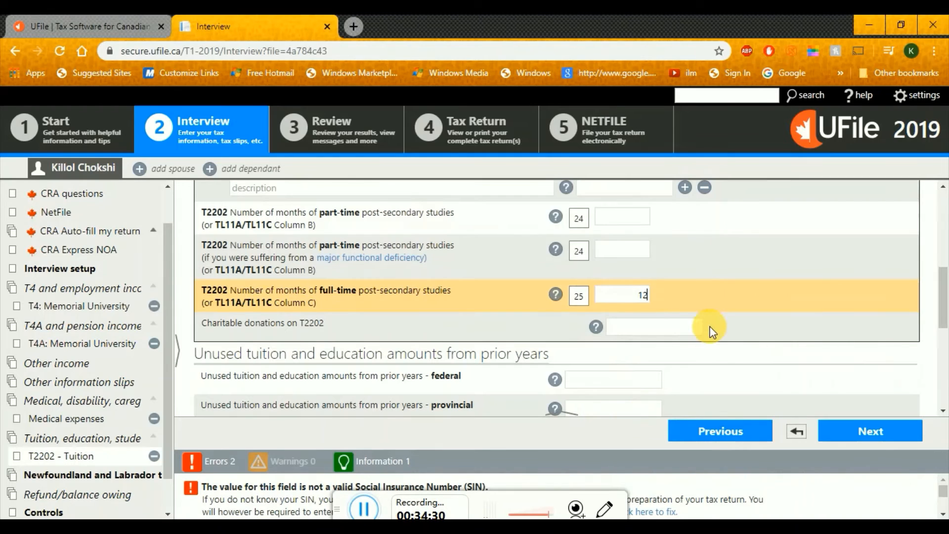
pyautogui.scroll(-2, 944, 311)
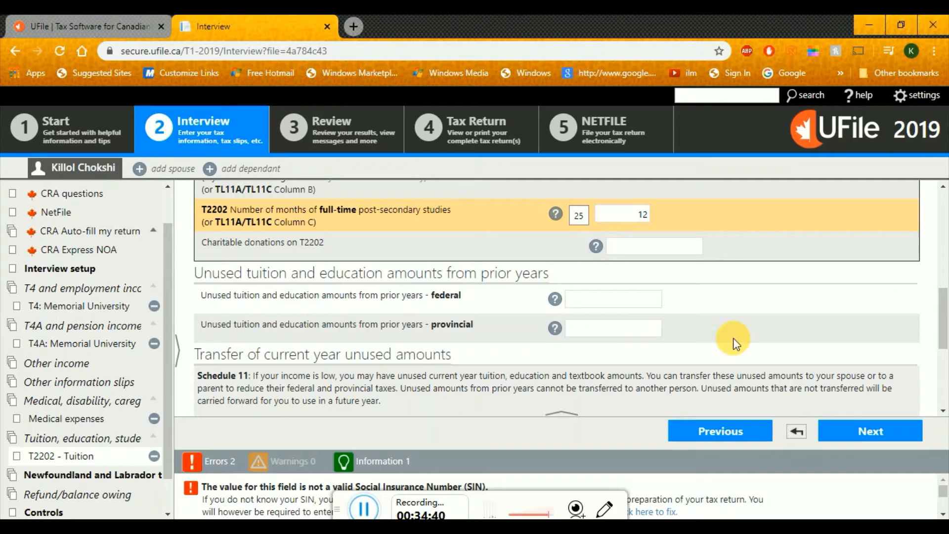
pyautogui.moveTo(947, 316); pyautogui.dragTo(947, 381)
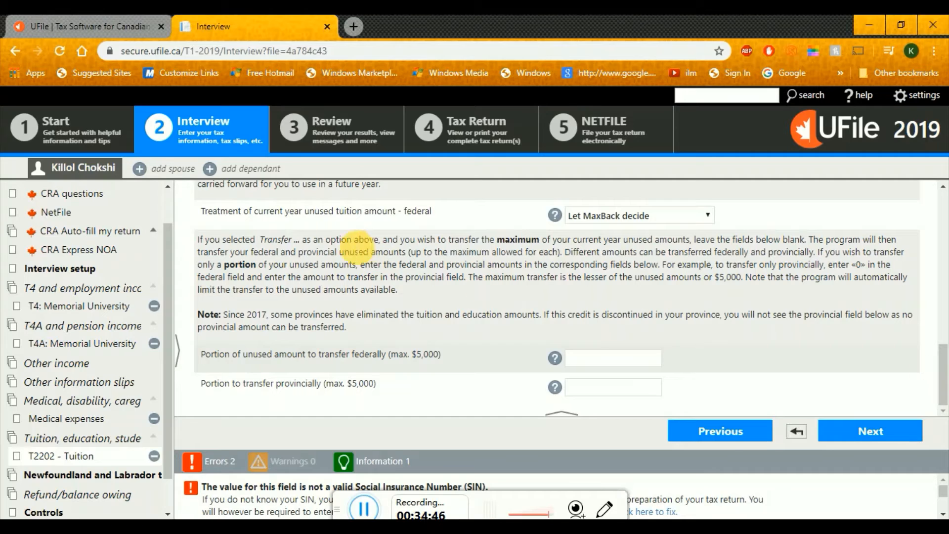
pyautogui.moveTo(259, 239); pyautogui.dragTo(298, 241)
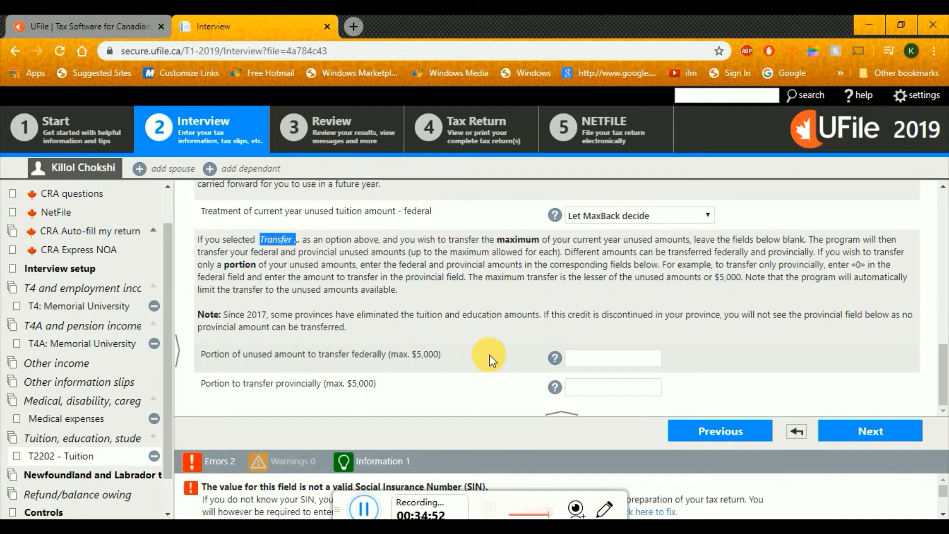
pyautogui.moveTo(413, 362); pyautogui.dragTo(446, 362)
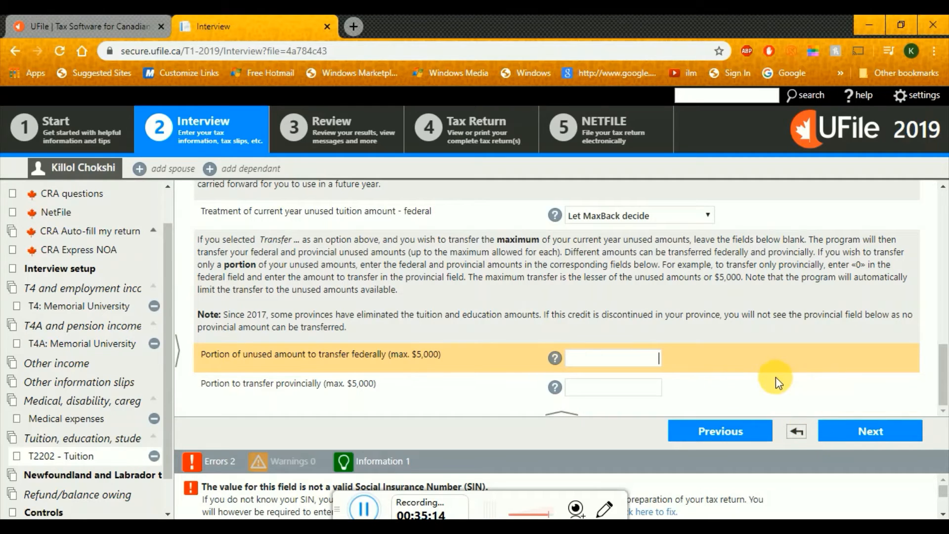
# Advance past the tuition and Newfoundland and Labrador credits pages
pyautogui.click(887, 433)
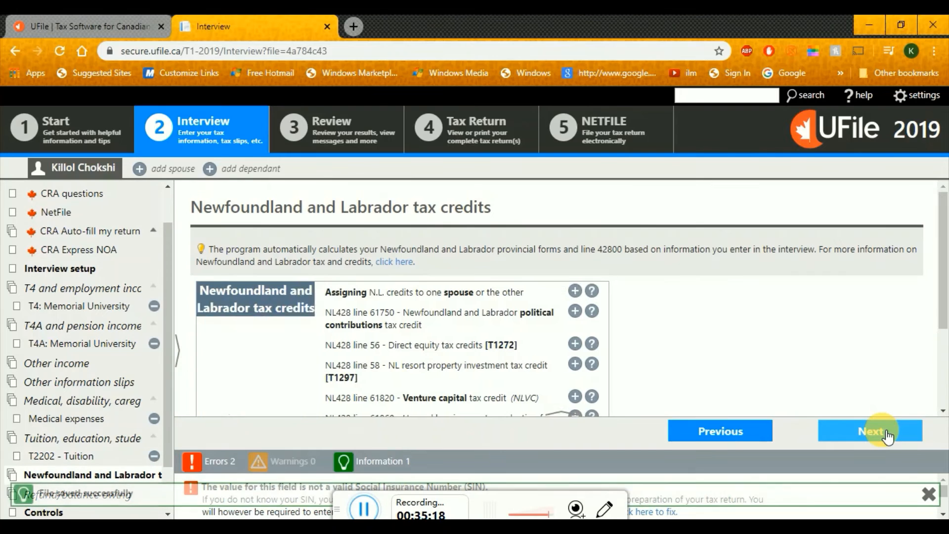
pyautogui.moveTo(945, 285); pyautogui.dragTo(945, 341)
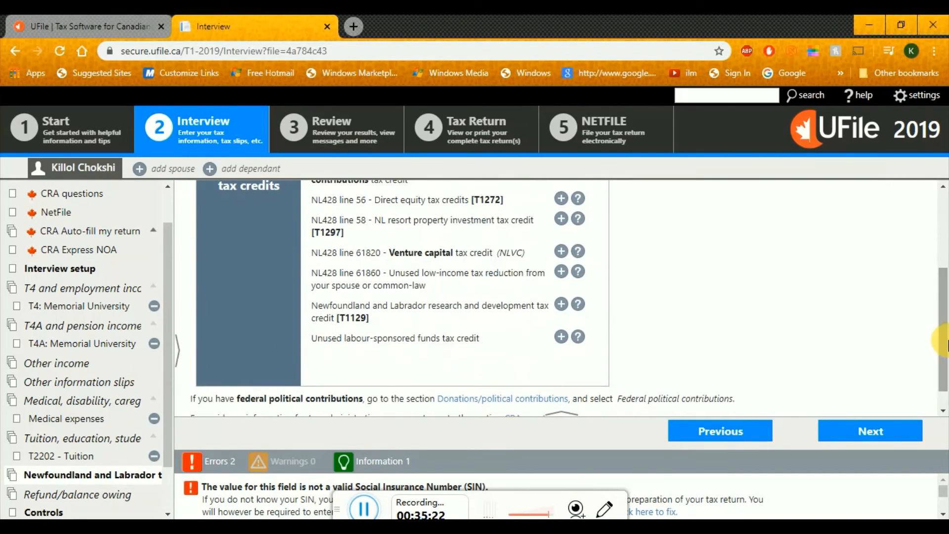
pyautogui.click(886, 432)
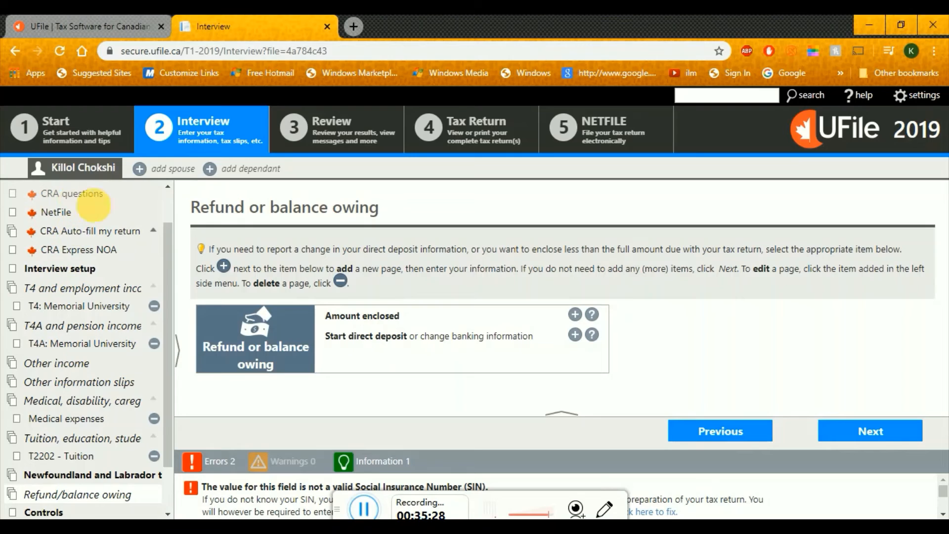
# Review the Refund or balance owing page, pointing out the direct deposit option
pyautogui.moveTo(166, 246); pyautogui.dragTo(172, 203)
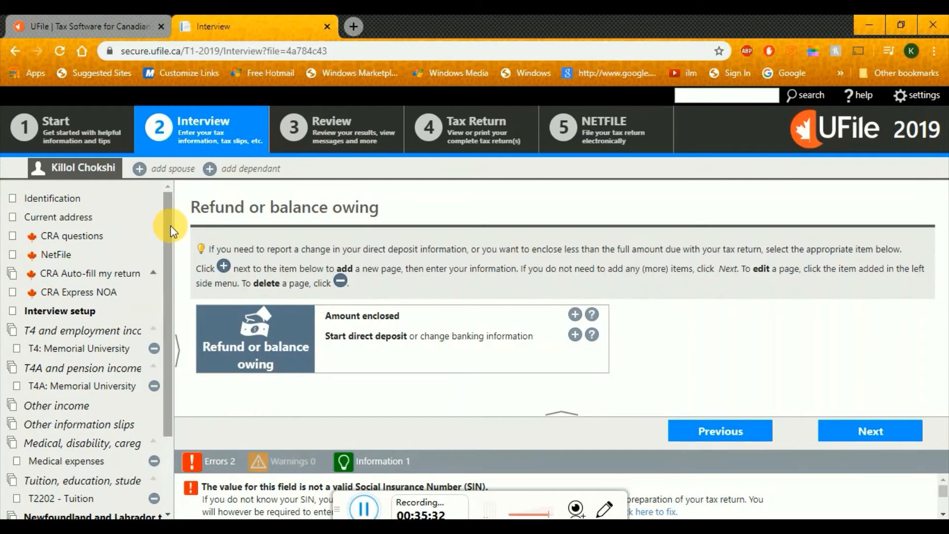
pyautogui.moveTo(170, 225); pyautogui.dragTo(171, 280)
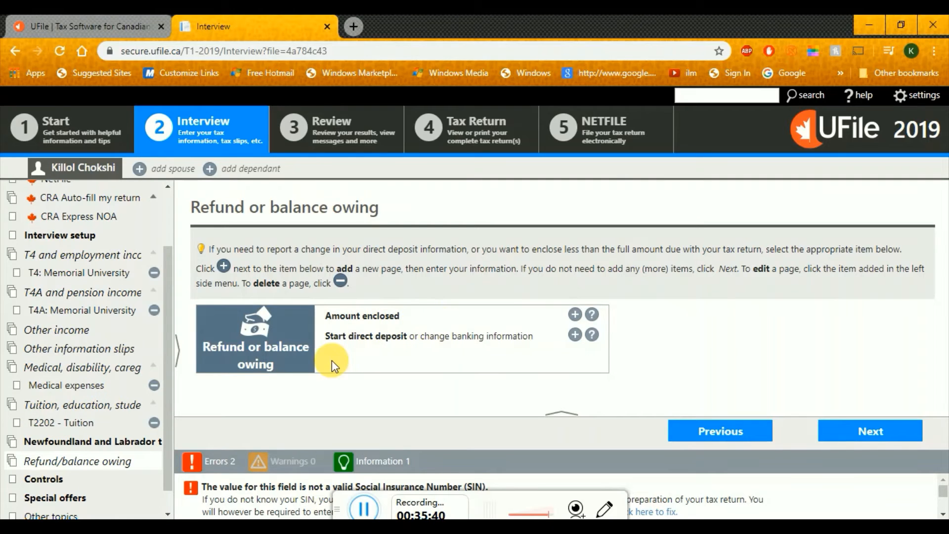
pyautogui.moveTo(329, 343)
pyautogui.mouseDown()
pyautogui.moveTo(393, 340)
pyautogui.moveTo(343, 346)
pyautogui.mouseUp()
pyautogui.click(343, 346)
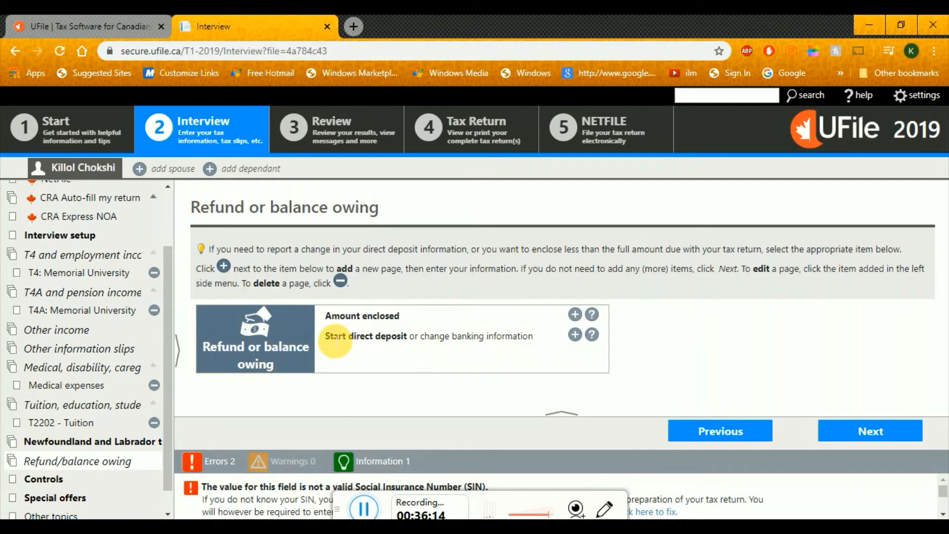
# Add a direct deposit page set to Start or change direct deposit and view its bank fields
pyautogui.moveTo(331, 340); pyautogui.dragTo(409, 341)
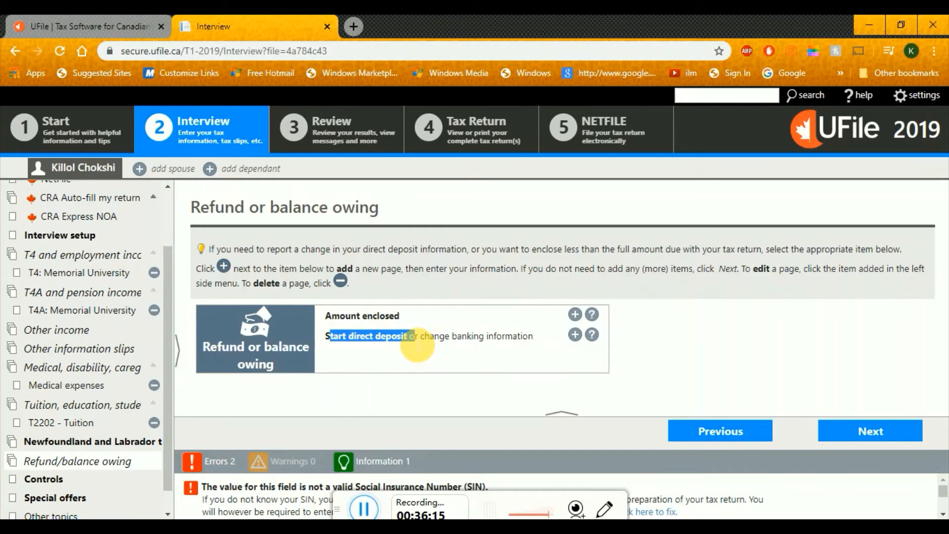
pyautogui.click(575, 335)
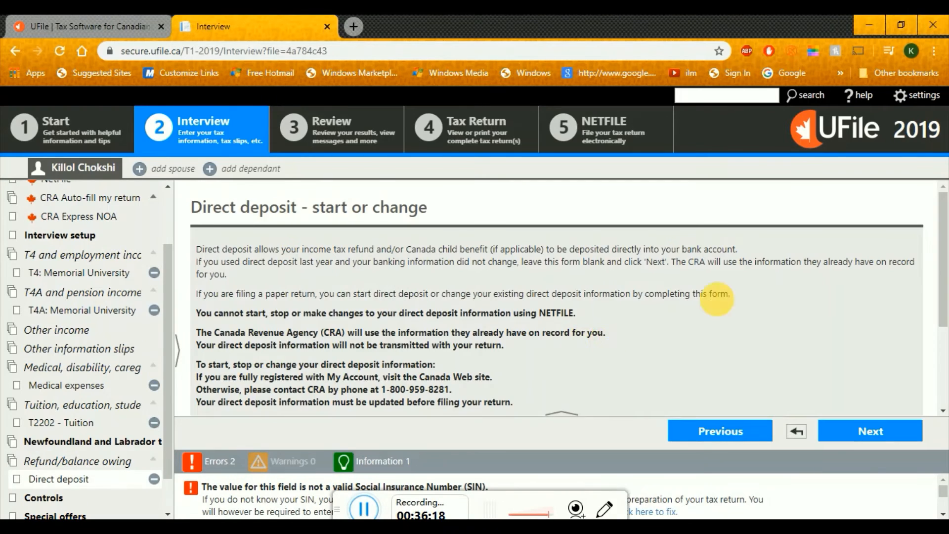
pyautogui.scroll(-3, 945, 276)
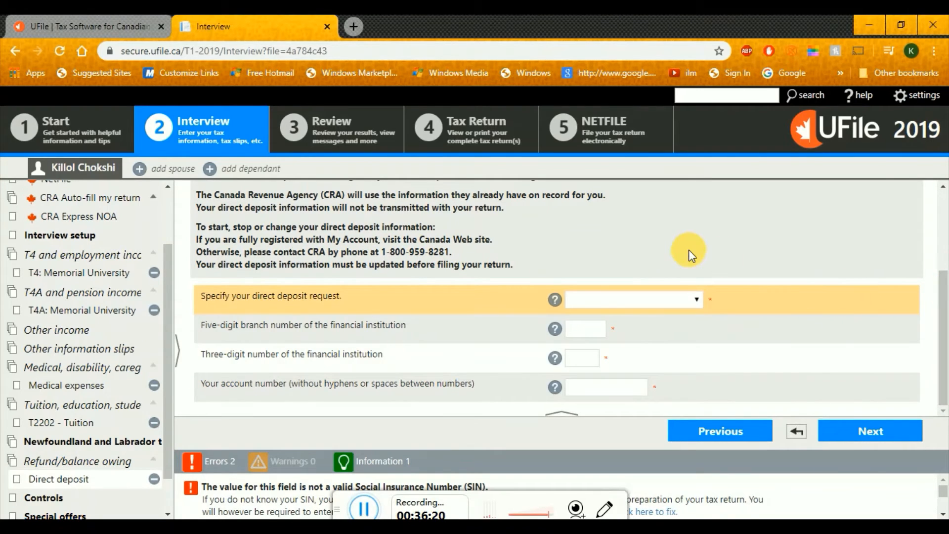
pyautogui.click(681, 297)
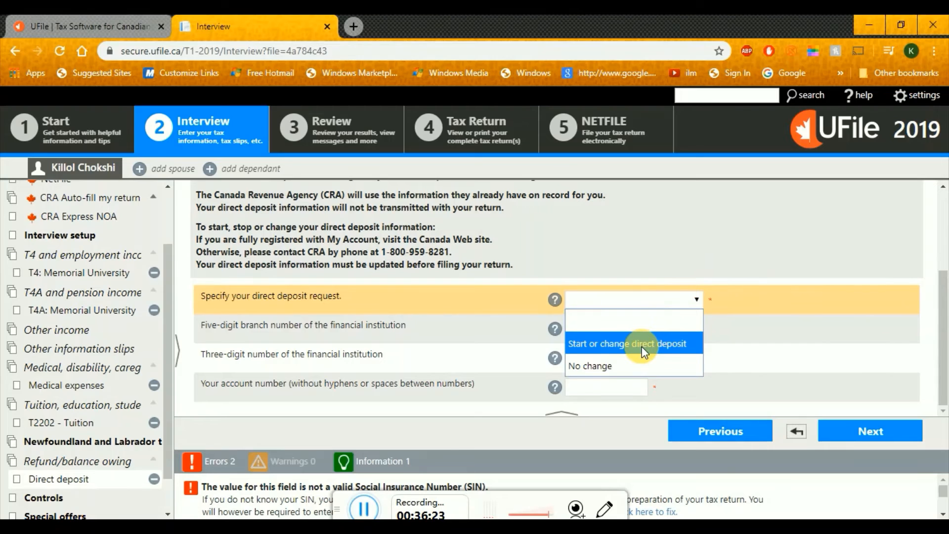
pyautogui.click(654, 347)
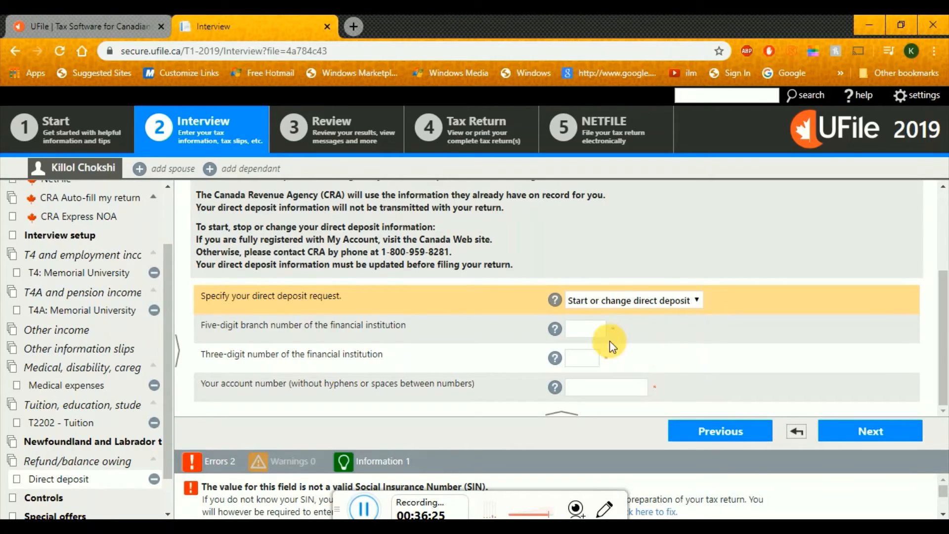
pyautogui.click(585, 330)
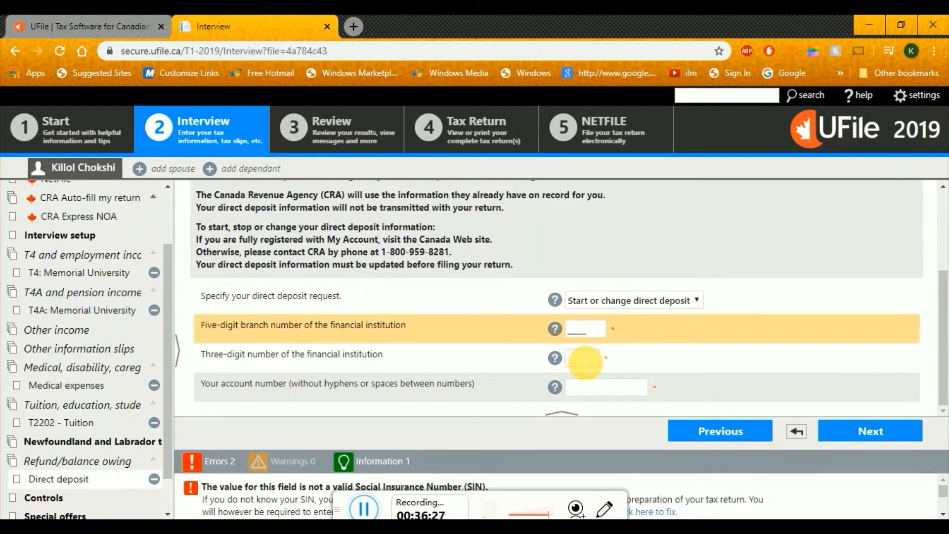
pyautogui.click(578, 358)
pyautogui.click(594, 391)
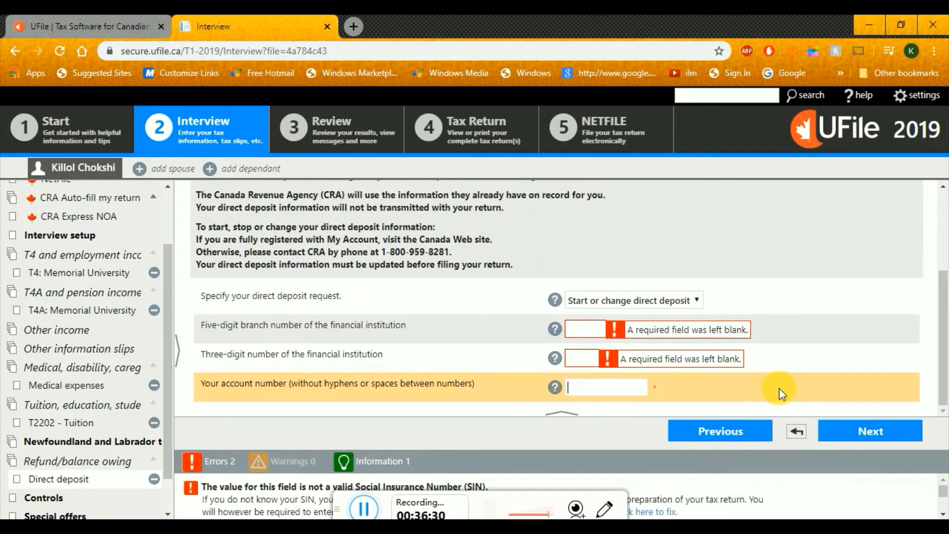
pyautogui.moveTo(947, 316)
pyautogui.mouseDown()
pyautogui.moveTo(947, 308)
pyautogui.moveTo(947, 323)
pyautogui.mouseUp()
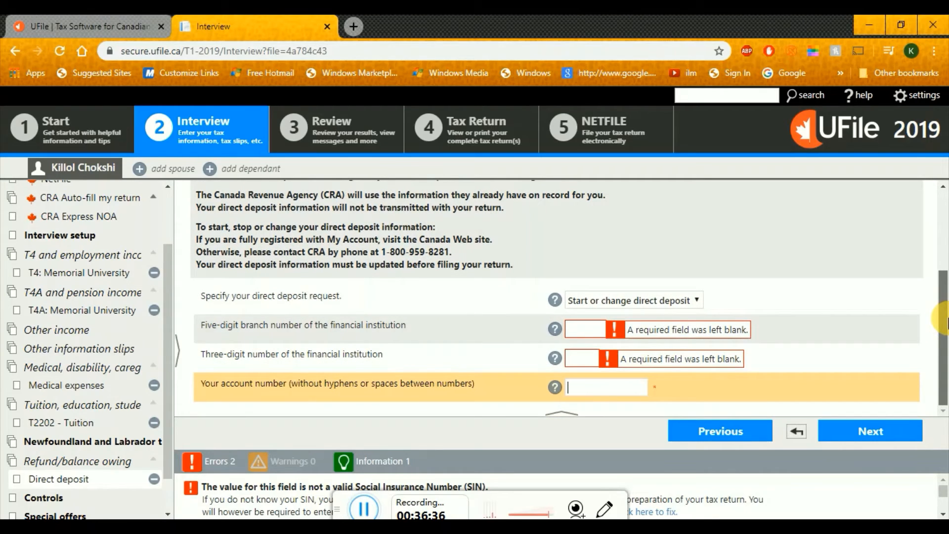
pyautogui.moveTo(948, 320); pyautogui.dragTo(942, 241)
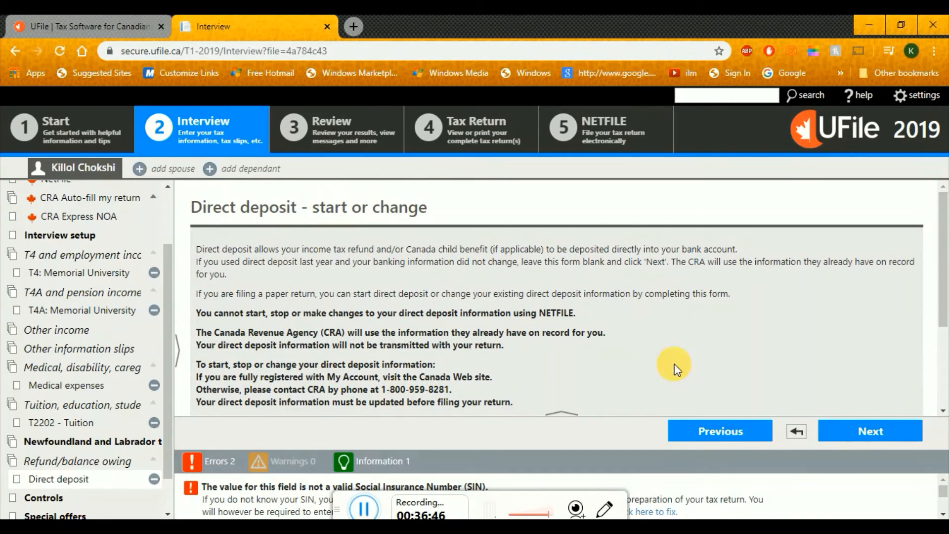
pyautogui.moveTo(948, 262); pyautogui.dragTo(948, 355)
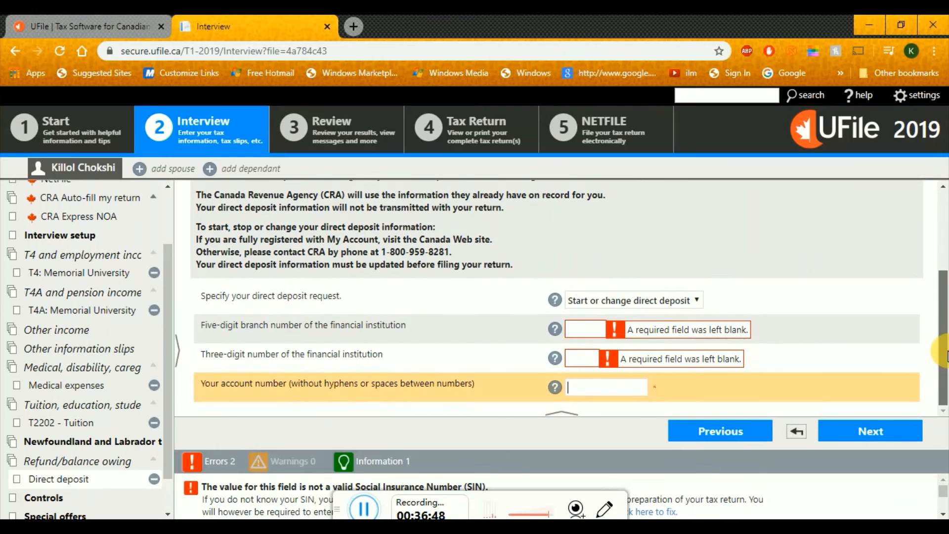
# Delete the direct deposit page and continue to the MaxBack controls
pyautogui.click(160, 484)
pyautogui.click(540, 131)
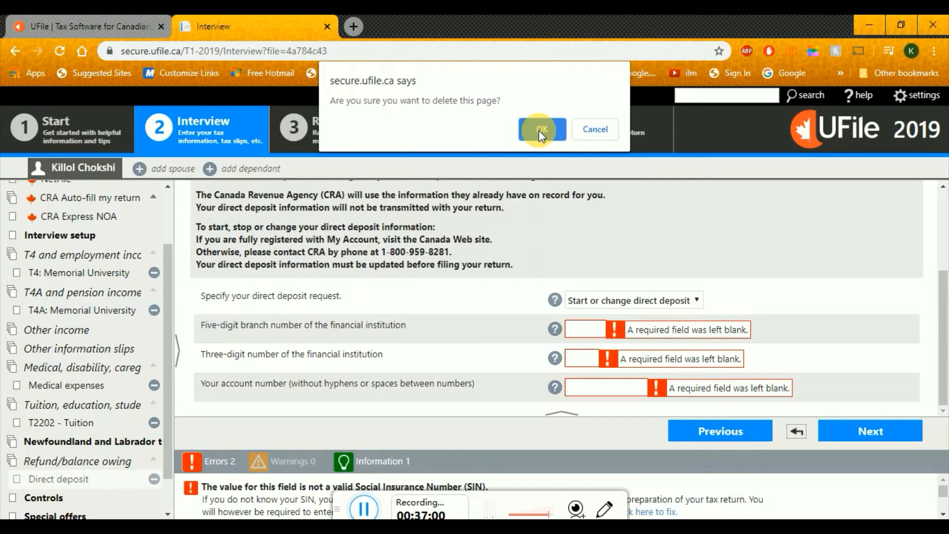
pyautogui.click(544, 125)
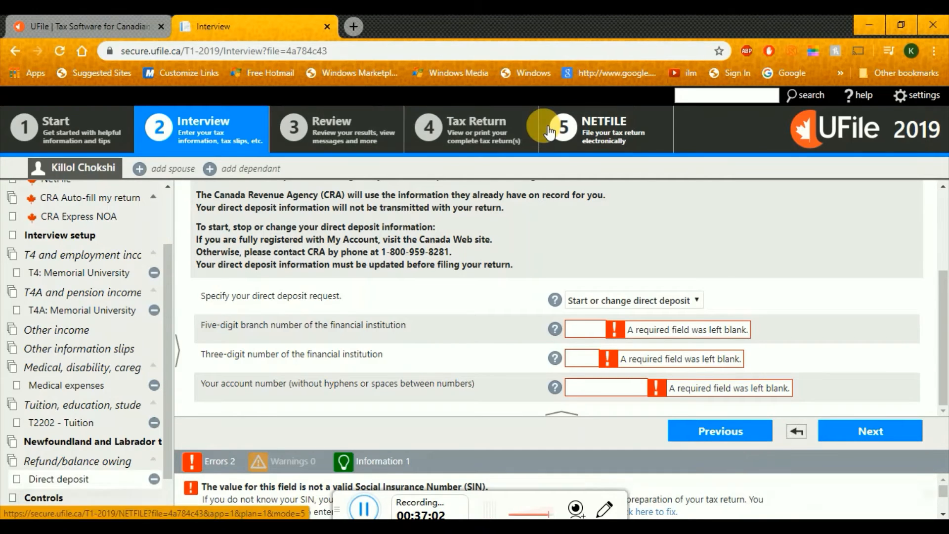
pyautogui.click(861, 442)
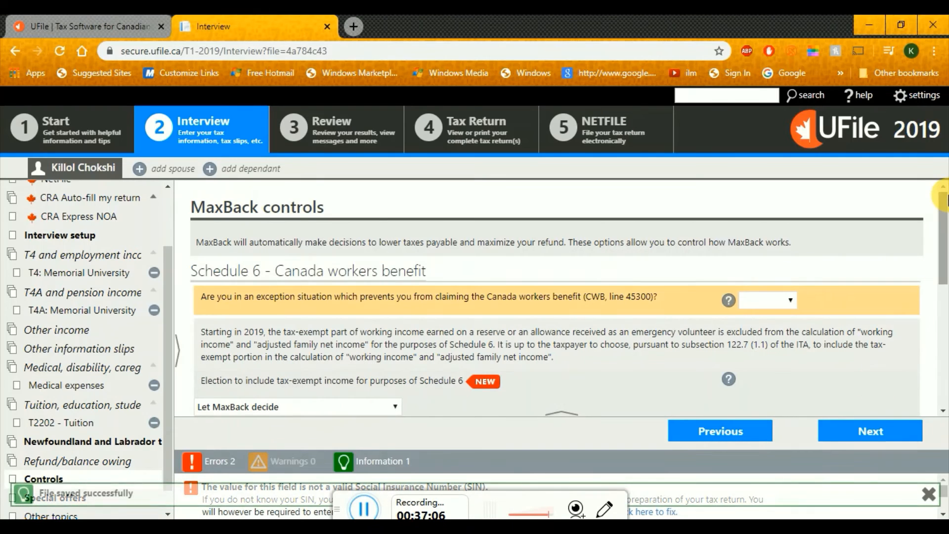
pyautogui.moveTo(946, 221); pyautogui.dragTo(947, 264)
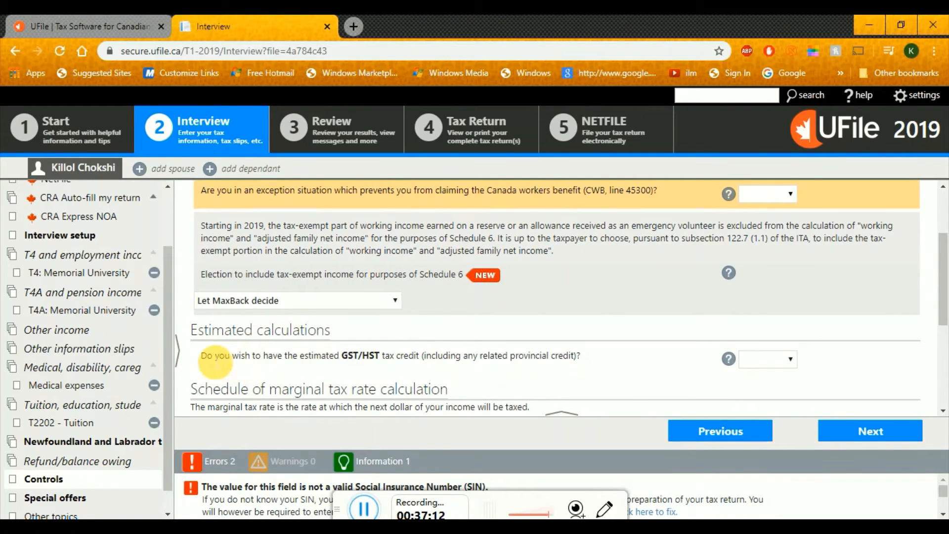
# Answer Yes to the estimated GST/HST credit question and scroll down to the Other section
pyautogui.moveTo(199, 356); pyautogui.dragTo(398, 365)
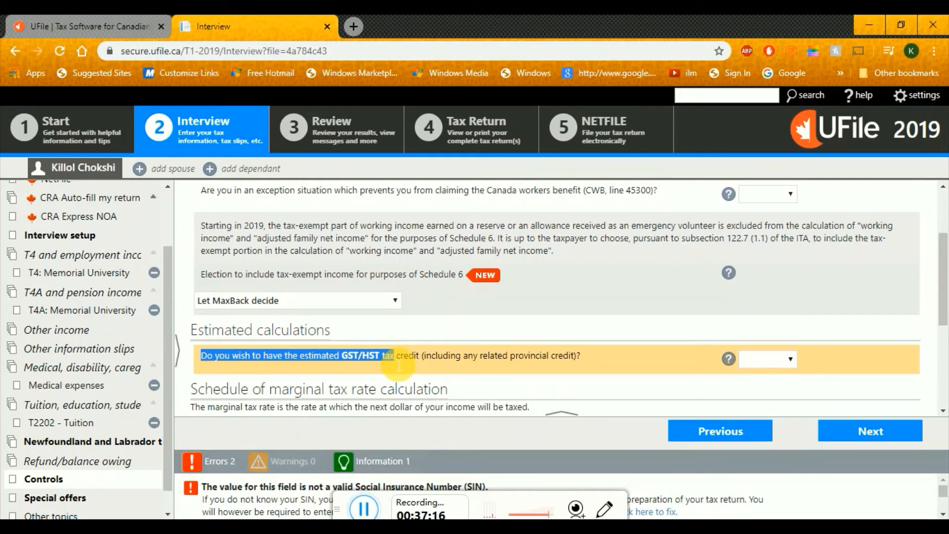
pyautogui.click(428, 357)
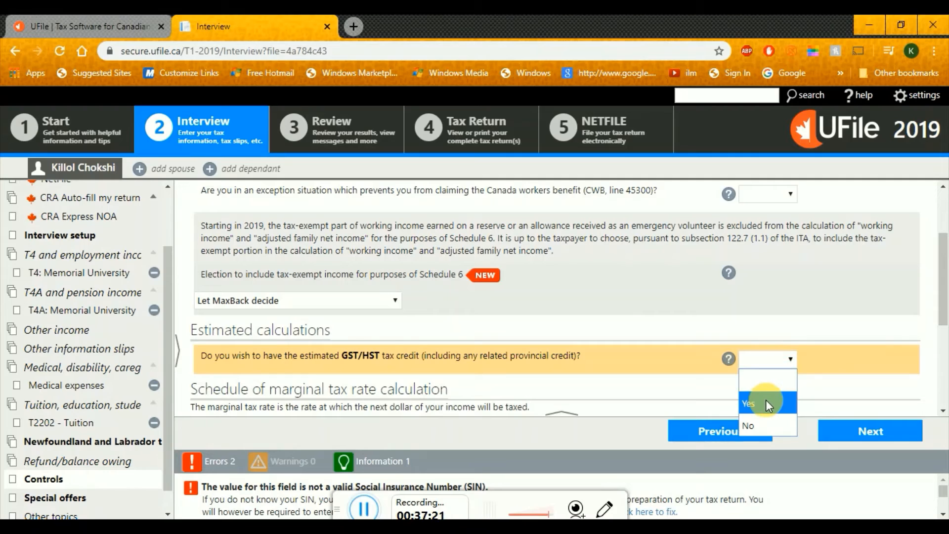
pyautogui.click(766, 405)
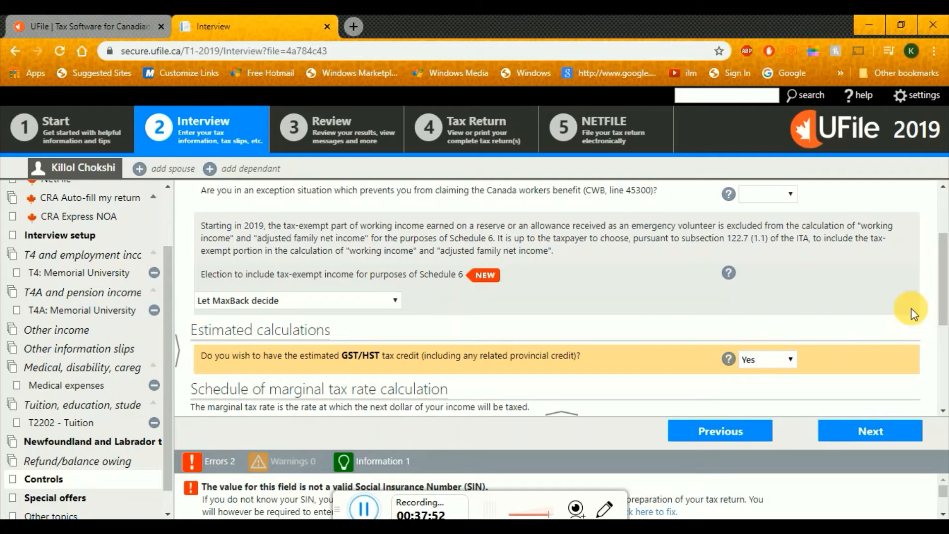
pyautogui.scroll(-1, 945, 296)
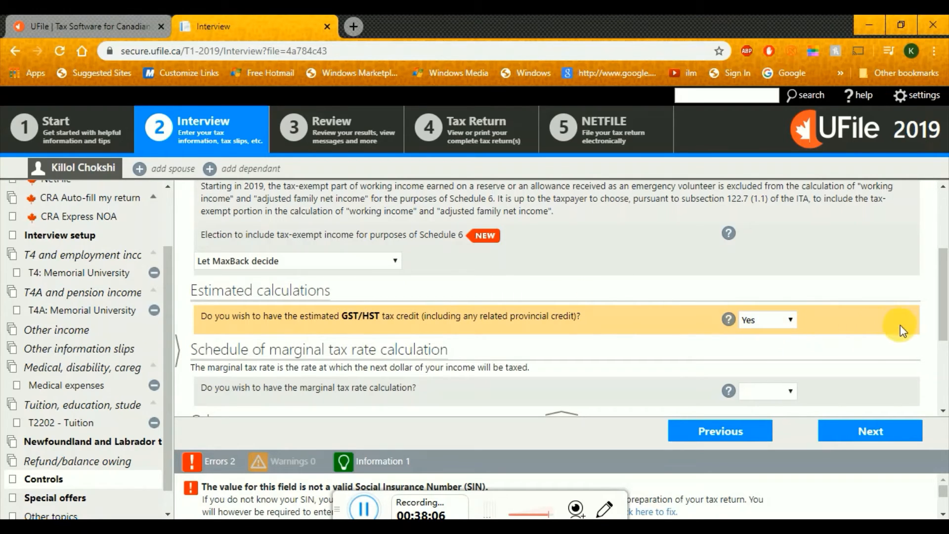
pyautogui.moveTo(942, 326); pyautogui.dragTo(945, 392)
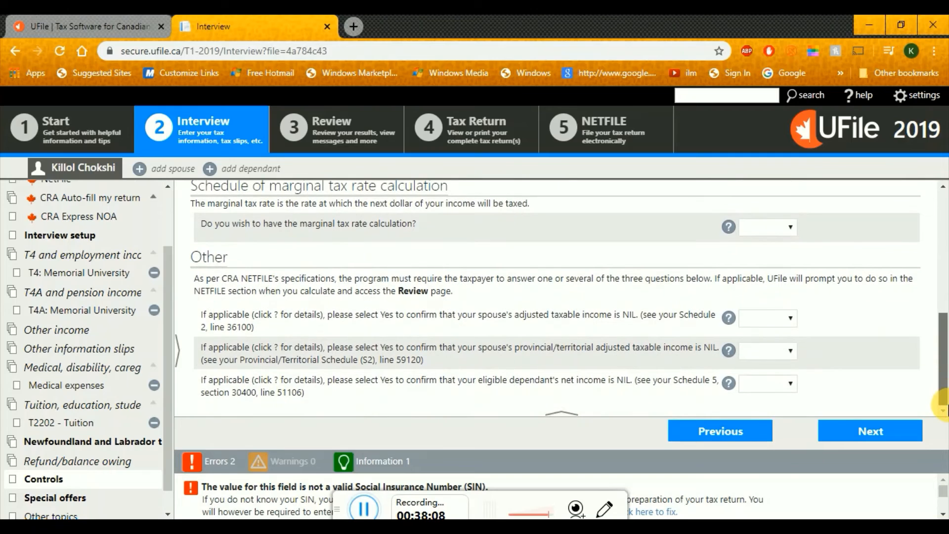
# Enter the CFS Free for Students offer code and continue to End of interview
pyautogui.click(870, 442)
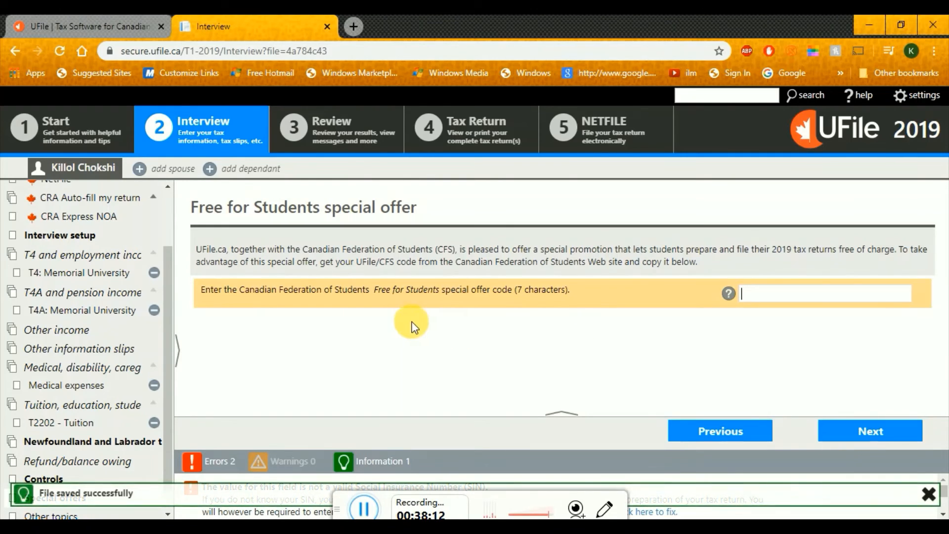
pyautogui.moveTo(204, 290); pyautogui.dragTo(310, 304)
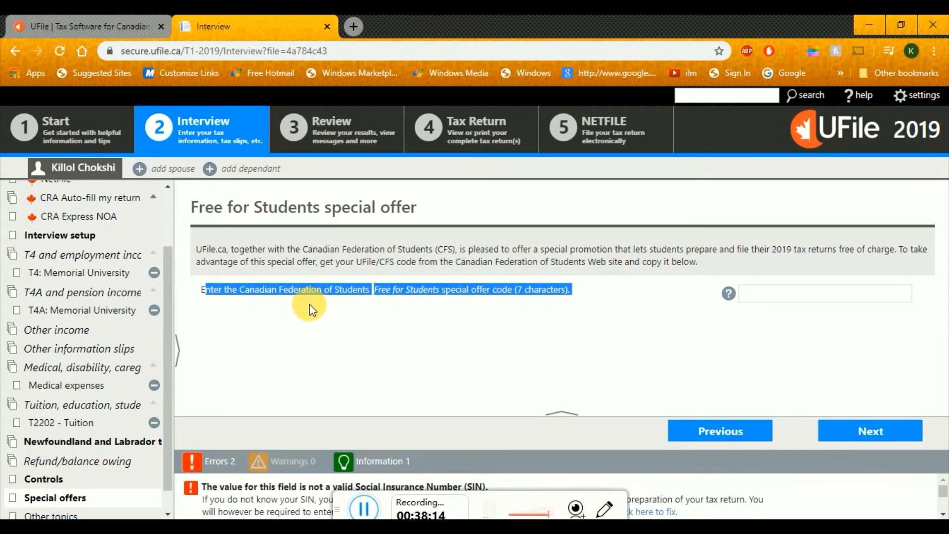
pyautogui.click(354, 304)
pyautogui.click(535, 349)
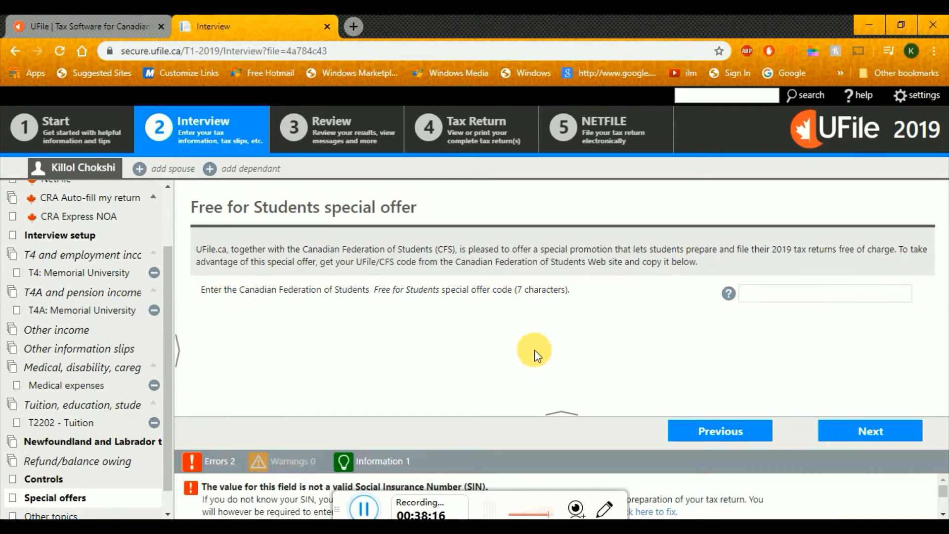
pyautogui.click(776, 296)
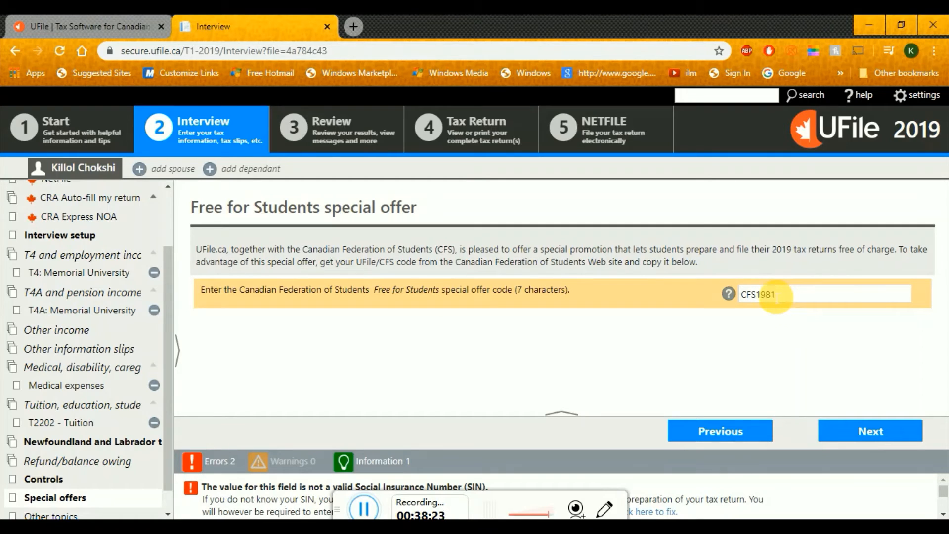
pyautogui.click(871, 437)
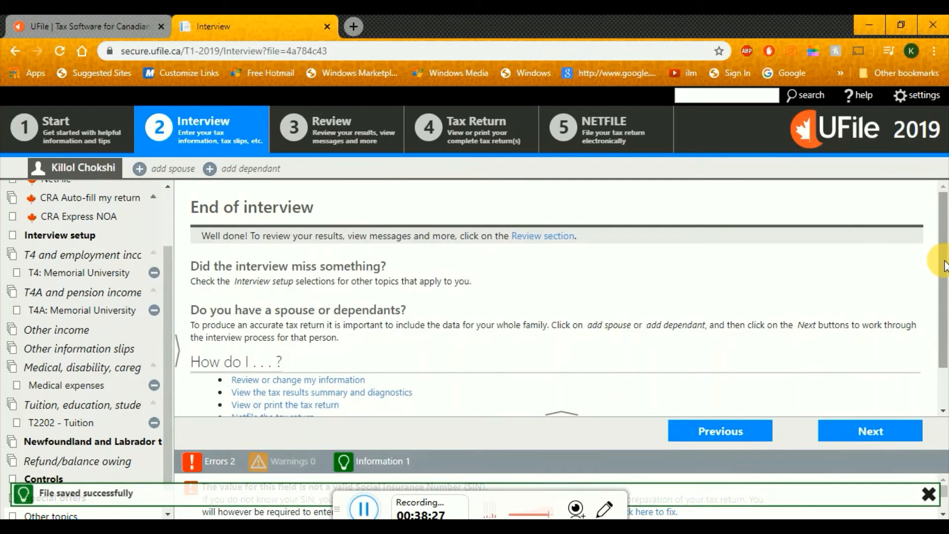
pyautogui.moveTo(945, 261); pyautogui.dragTo(945, 282)
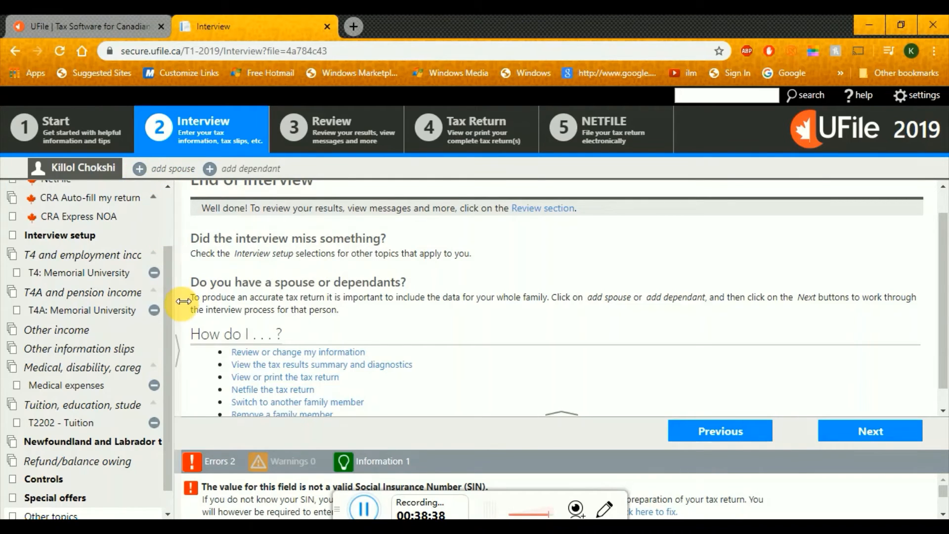
pyautogui.moveTo(165, 291); pyautogui.dragTo(165, 222)
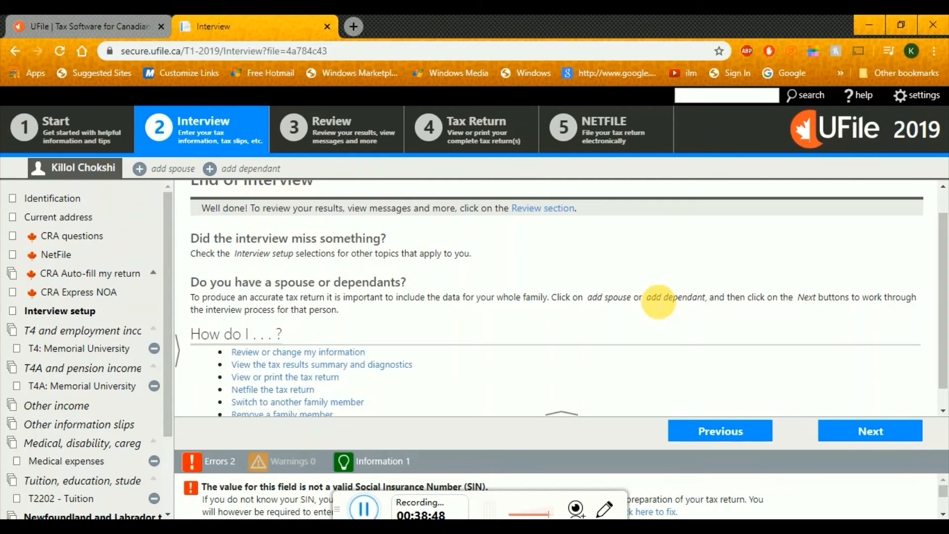
pyautogui.moveTo(948, 307); pyautogui.dragTo(945, 327)
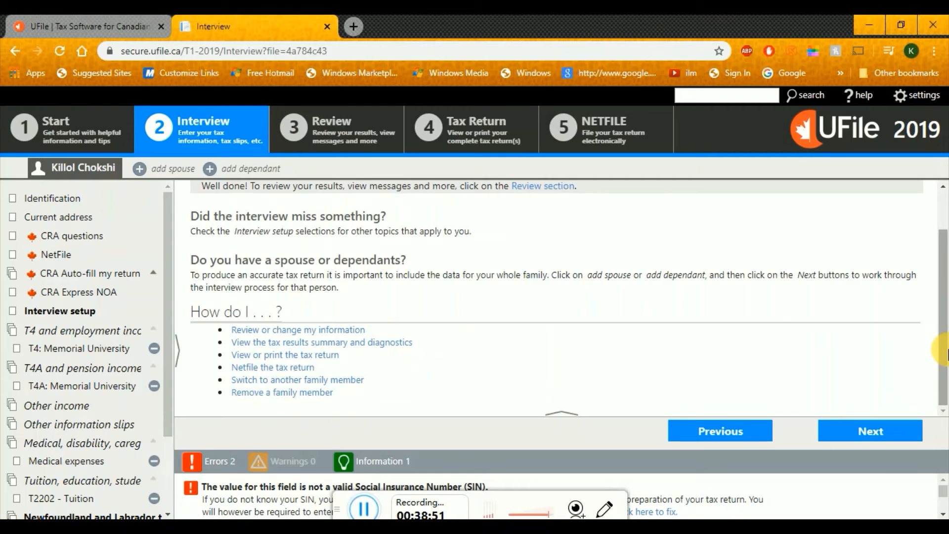
# Open the Review tab's list of errors blocking the tax calculation
pyautogui.click(858, 429)
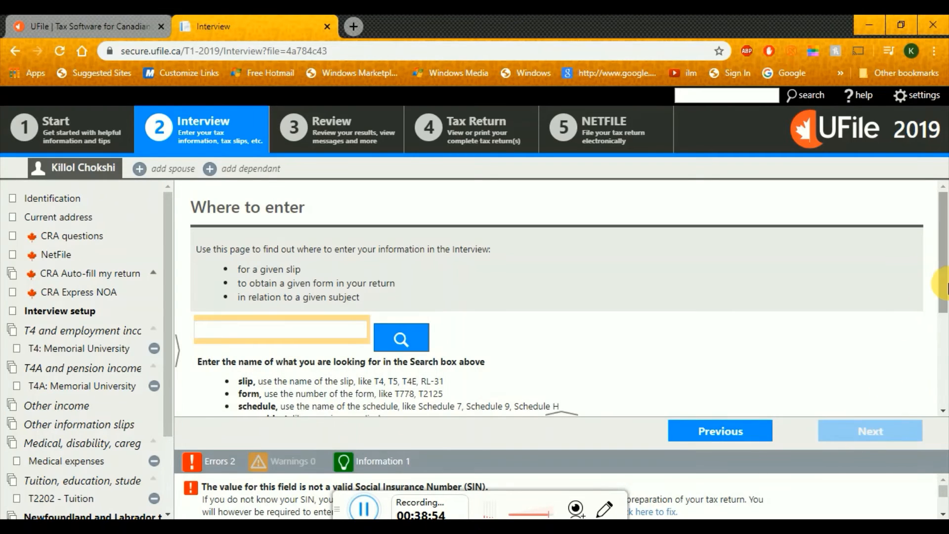
pyautogui.moveTo(944, 296); pyautogui.dragTo(947, 394)
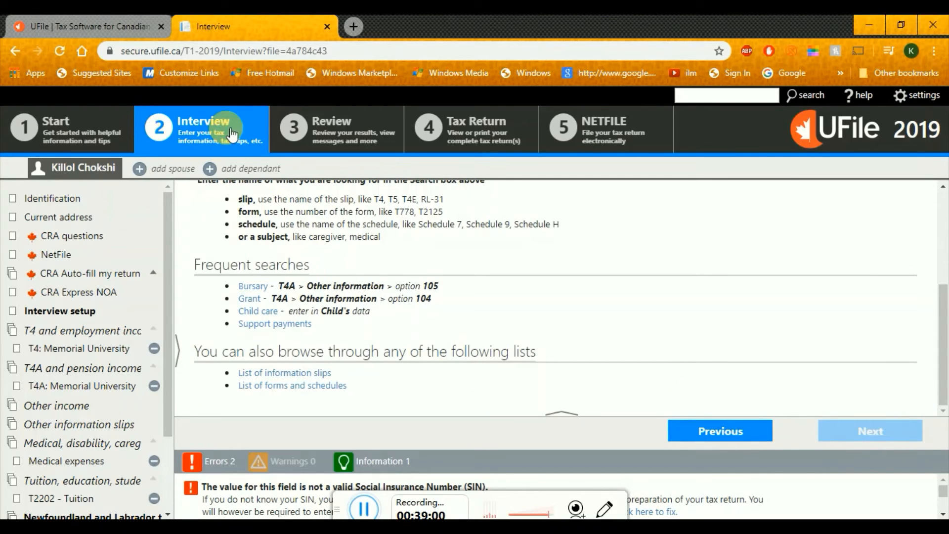
pyautogui.click(321, 129)
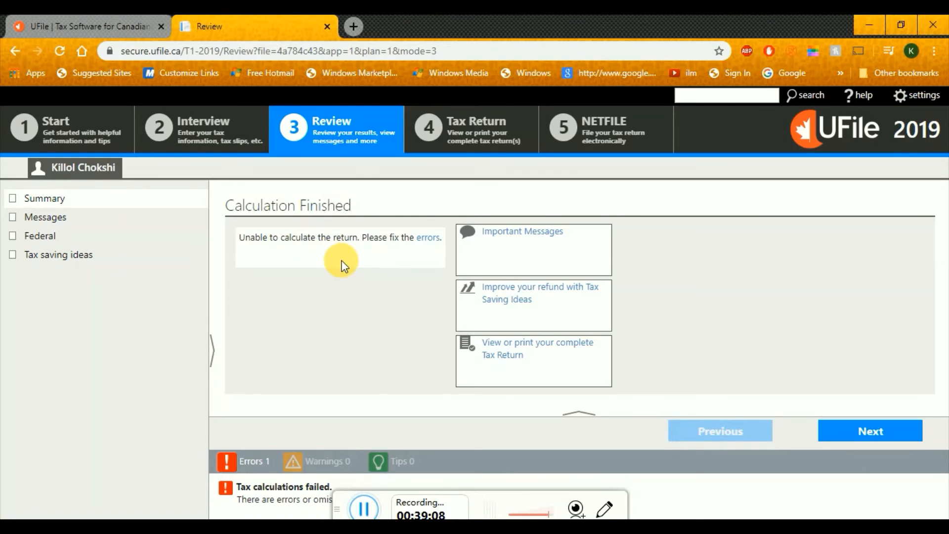
pyautogui.click(427, 246)
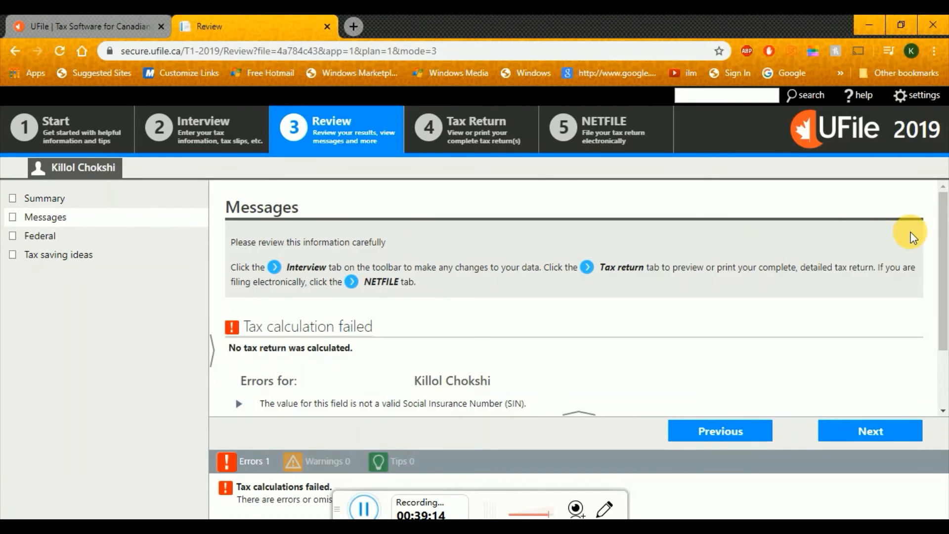
pyautogui.moveTo(944, 249); pyautogui.dragTo(947, 303)
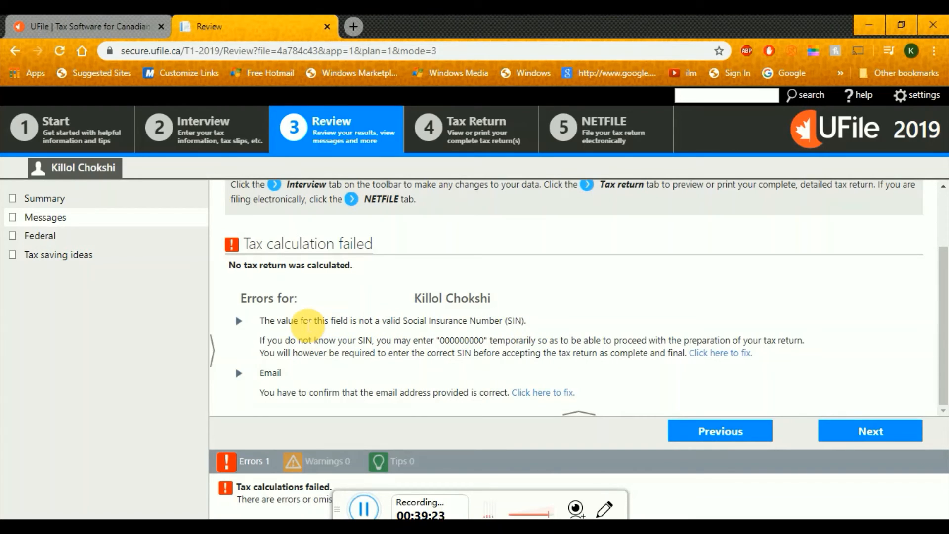
# Read the SIN error notes and jump to the invalid SIN field
pyautogui.moveTo(263, 341); pyautogui.dragTo(485, 349)
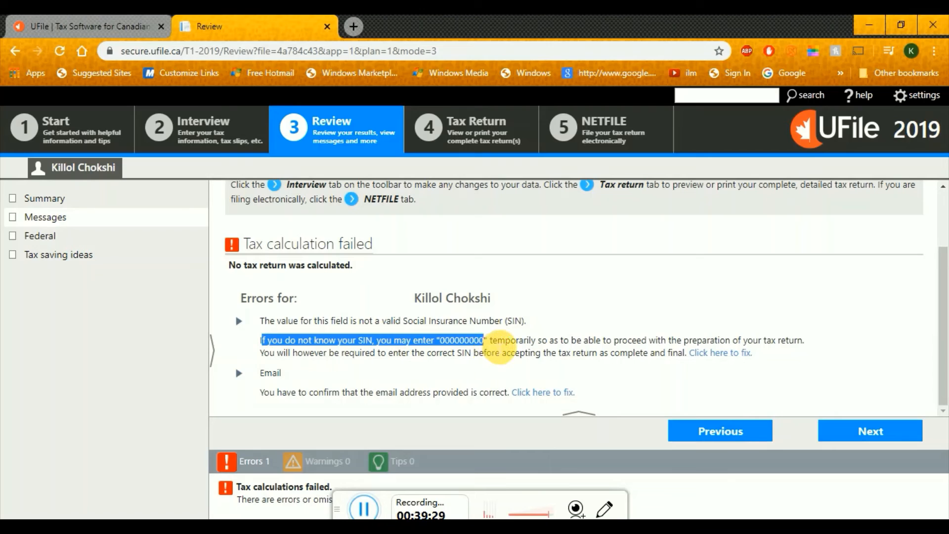
pyautogui.moveTo(493, 341); pyautogui.dragTo(657, 355)
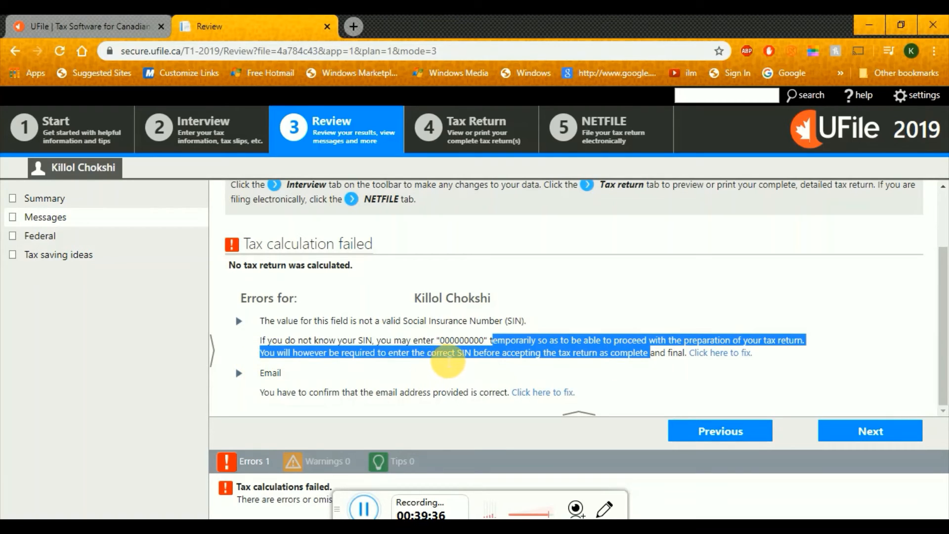
pyautogui.click(510, 370)
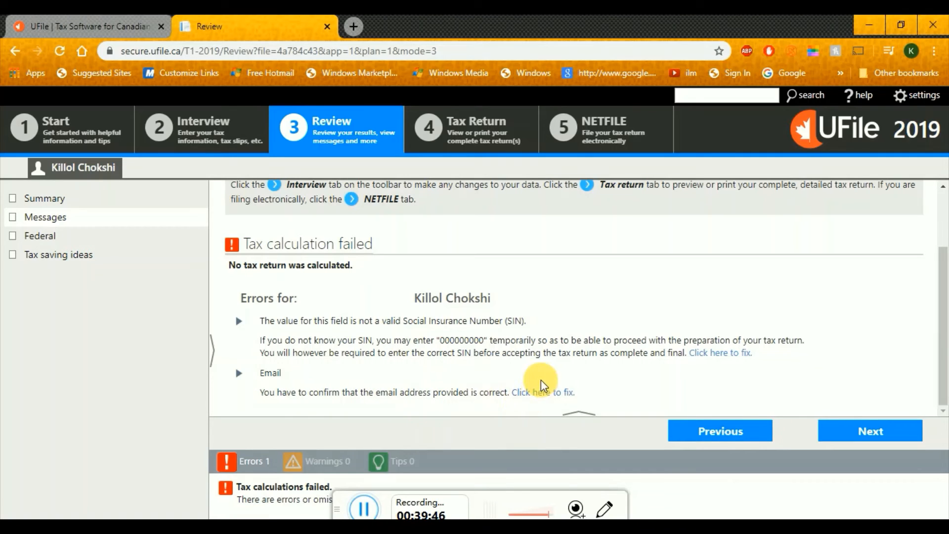
pyautogui.click(707, 356)
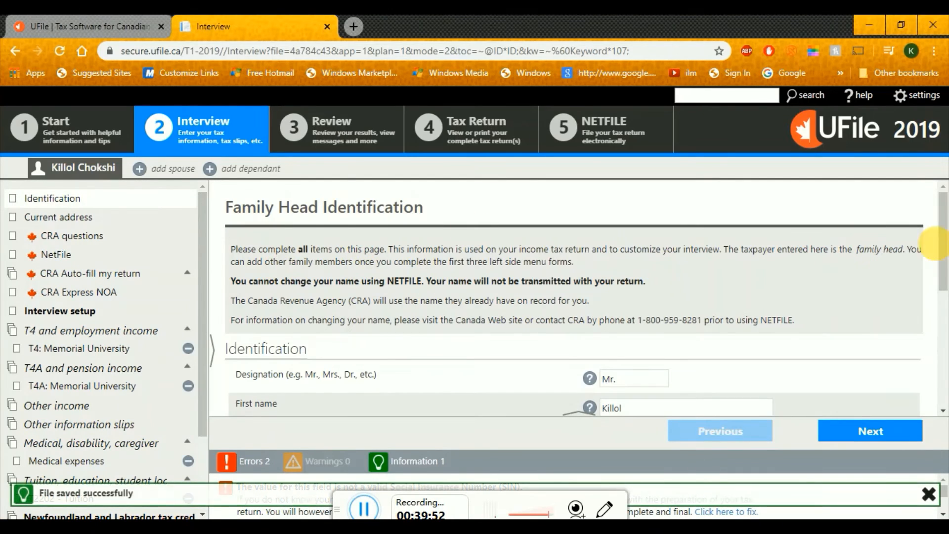
# Overwrite the Social Insurance Number with a corrected one and recalculate in Review
pyautogui.moveTo(942, 247); pyautogui.dragTo(944, 320)
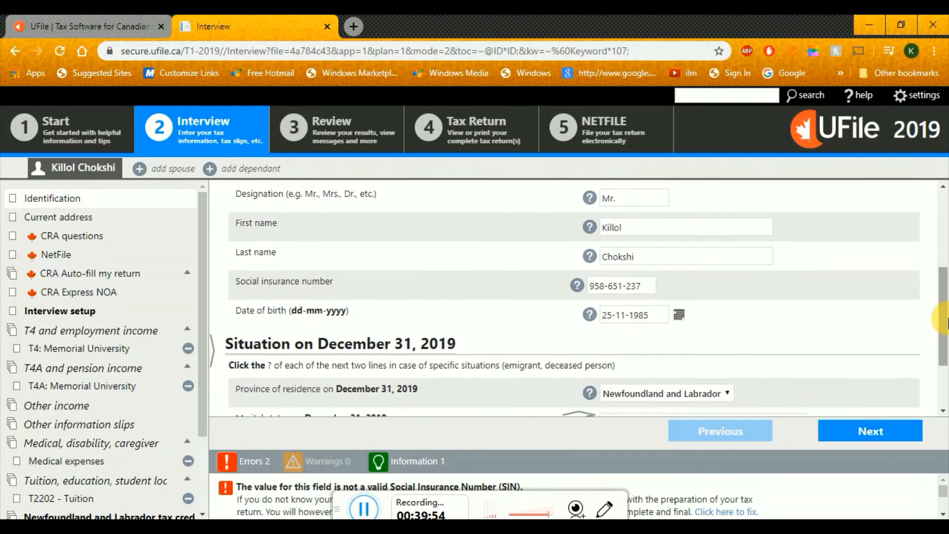
pyautogui.moveTo(632, 287); pyautogui.dragTo(565, 284)
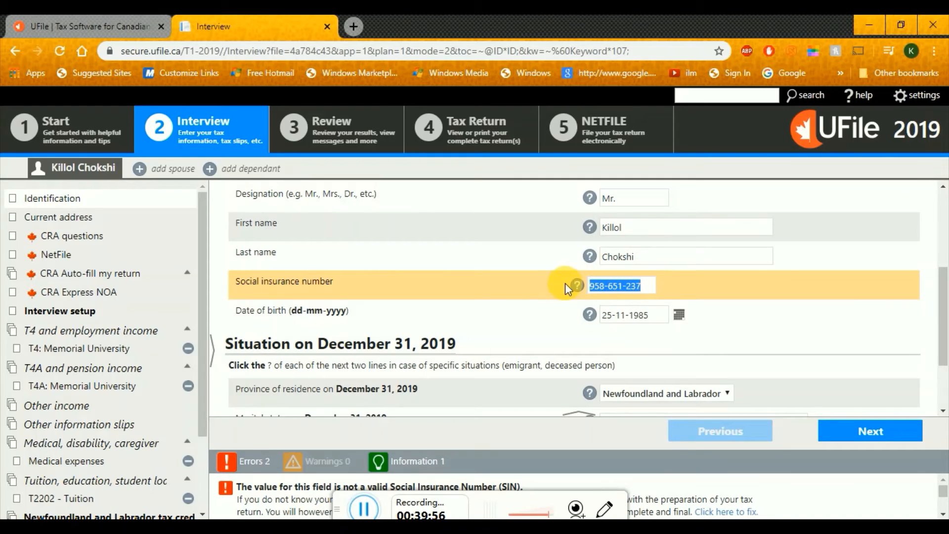
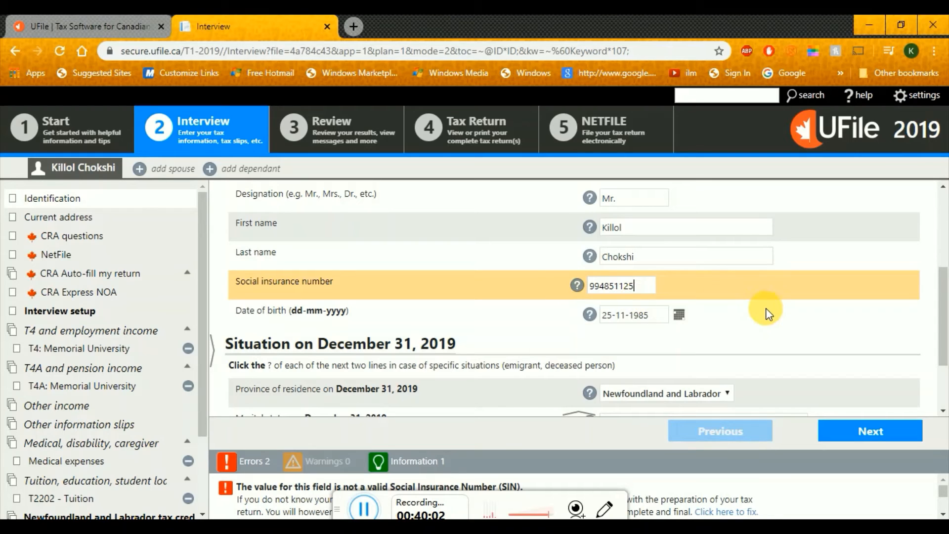
pyautogui.press('Tab')
pyautogui.moveTo(942, 317); pyautogui.dragTo(944, 252)
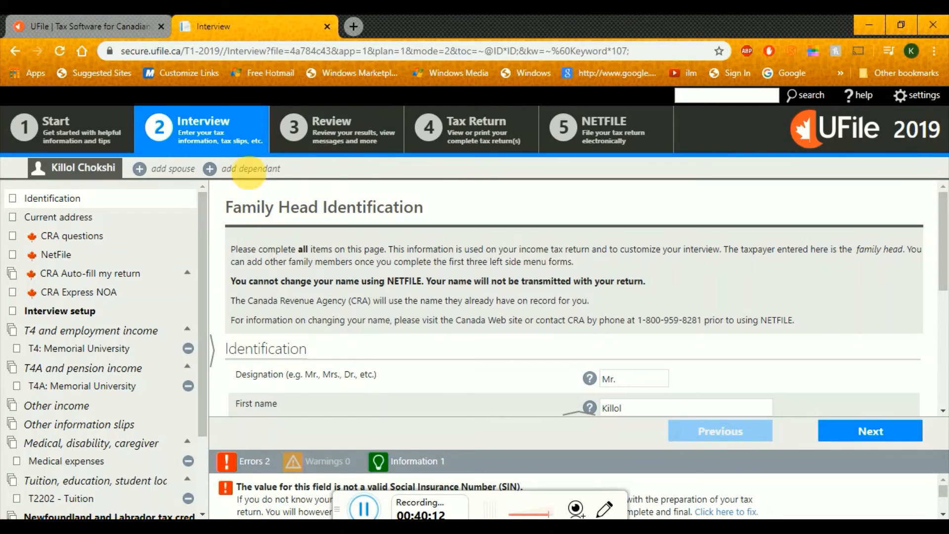
pyautogui.click(354, 135)
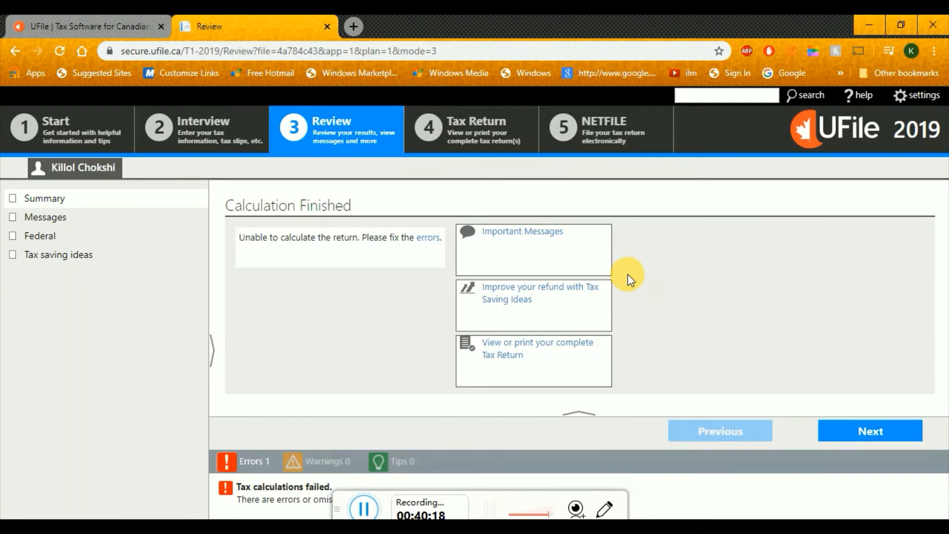
# Read the invalid SIN and unconfirmed email errors, then open the email fix page
pyautogui.click(435, 240)
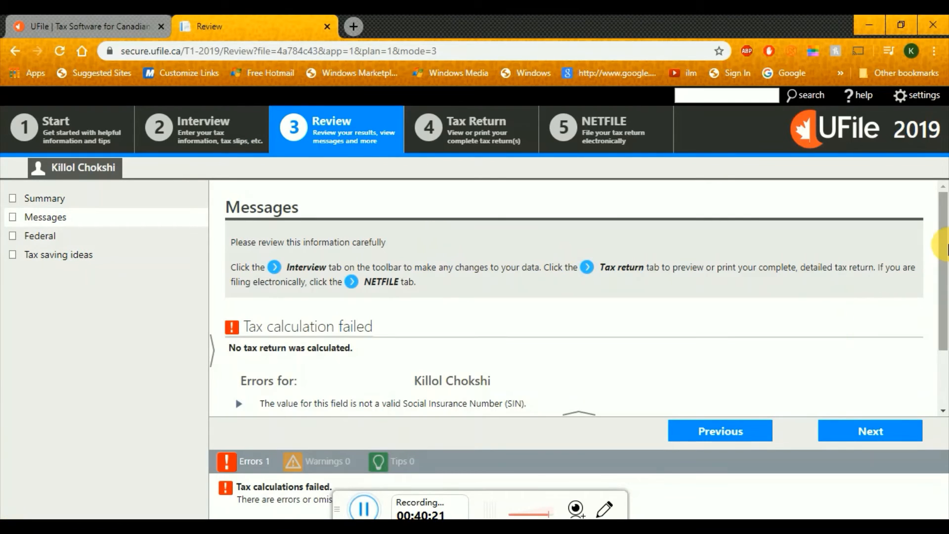
pyautogui.scroll(-2, 944, 312)
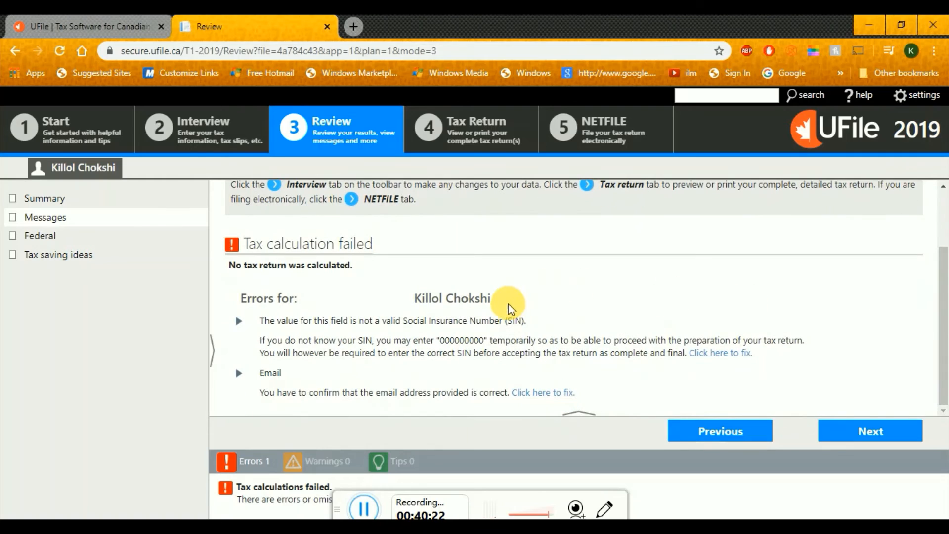
pyautogui.moveTo(364, 321); pyautogui.dragTo(522, 321)
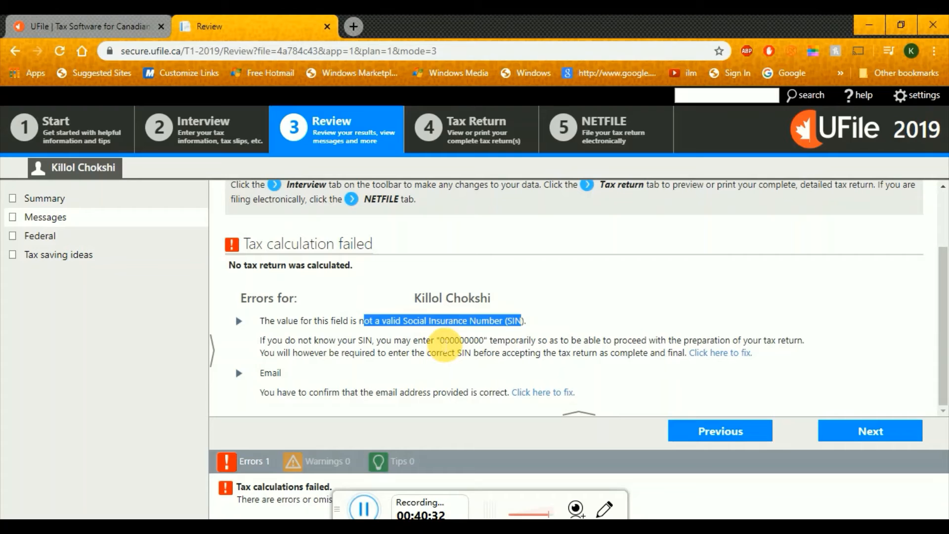
pyautogui.moveTo(440, 341); pyautogui.dragTo(489, 342)
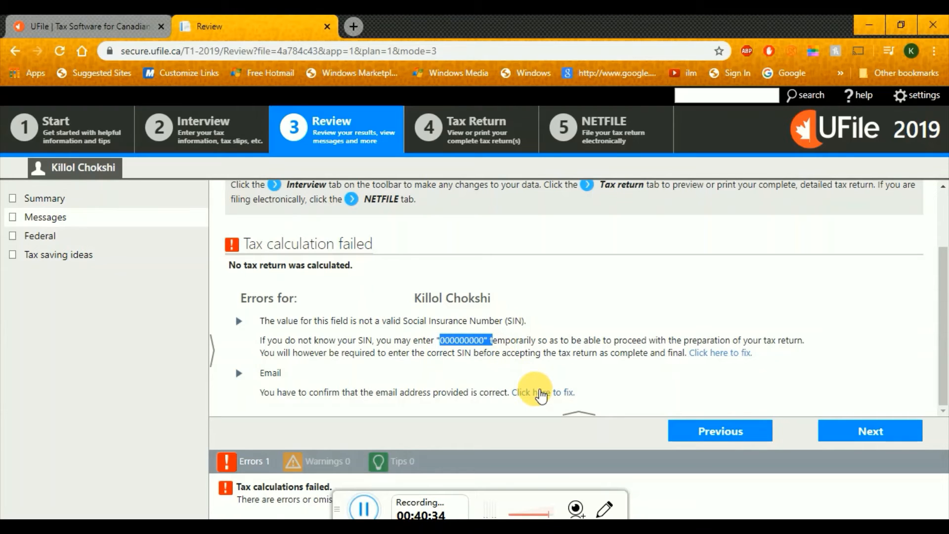
pyautogui.click(541, 393)
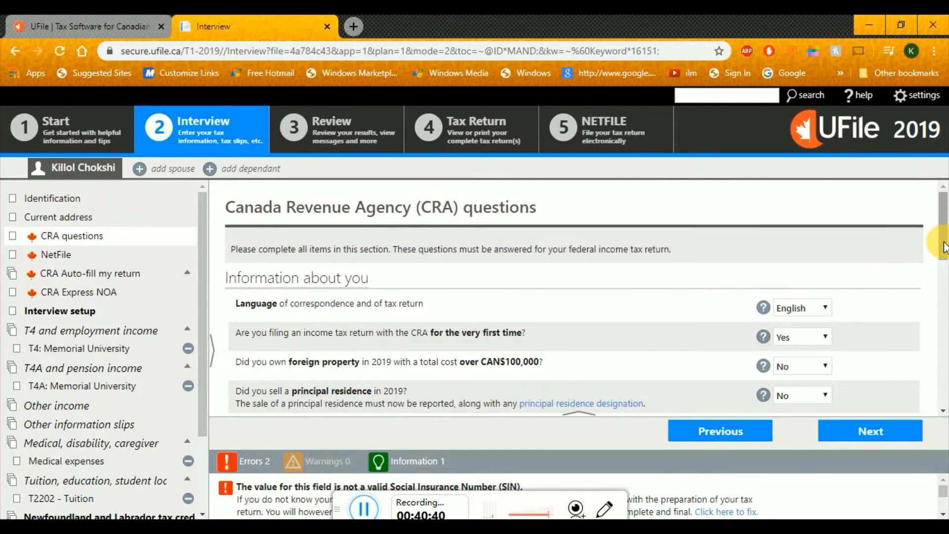
# Answer Yes to confirming the CRA email address and continue
pyautogui.moveTo(946, 242); pyautogui.dragTo(945, 391)
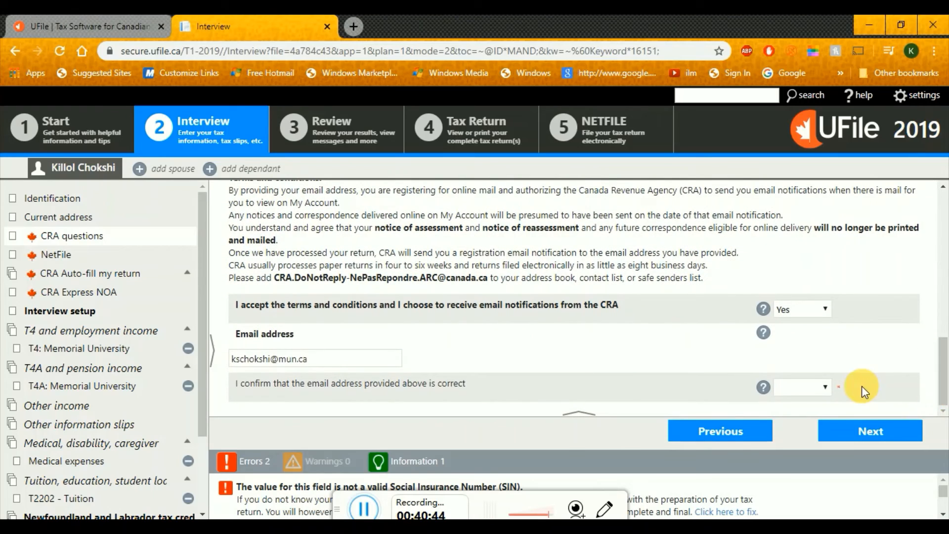
pyautogui.click(816, 387)
pyautogui.click(801, 426)
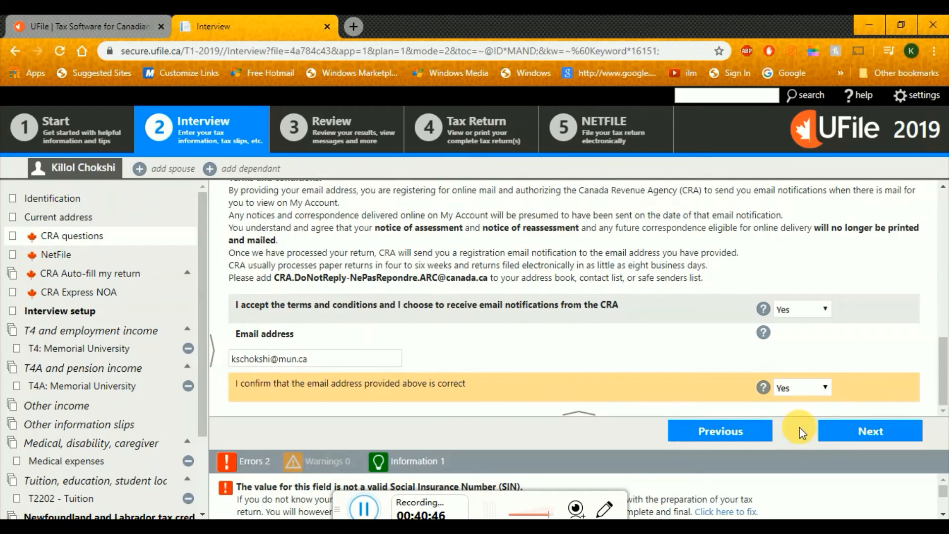
pyautogui.click(844, 431)
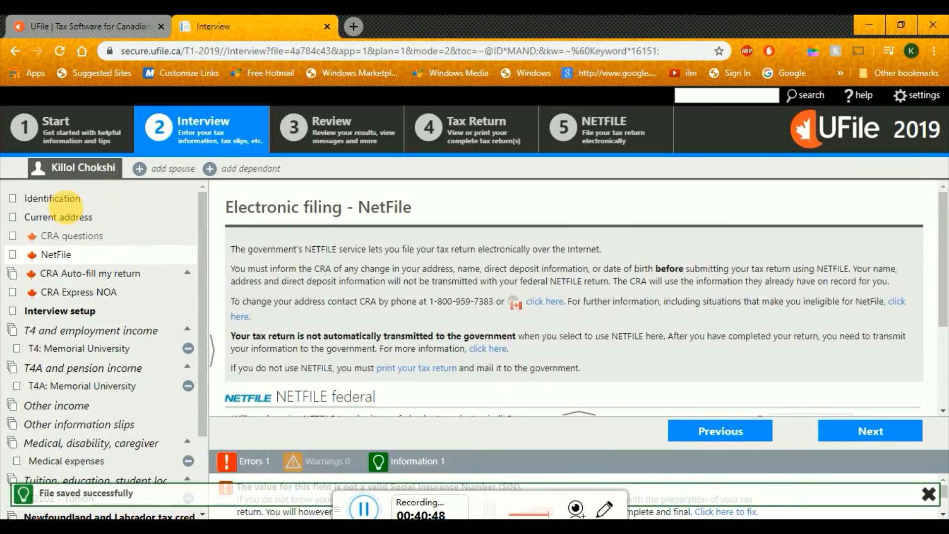
# Replace the SIN on the Identification form with the all-zeros placeholder
pyautogui.click(60, 196)
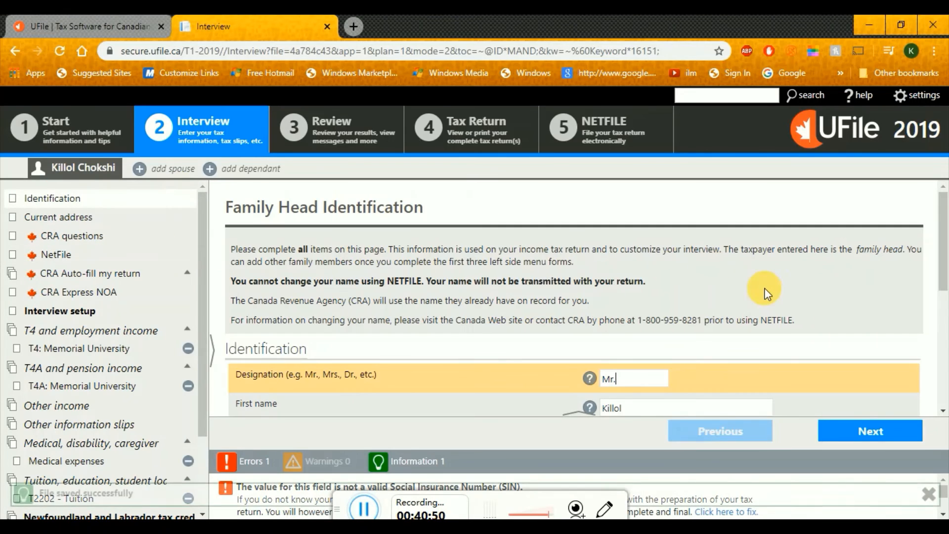
pyautogui.moveTo(940, 257); pyautogui.dragTo(946, 359)
pyautogui.moveTo(647, 218); pyautogui.dragTo(534, 206)
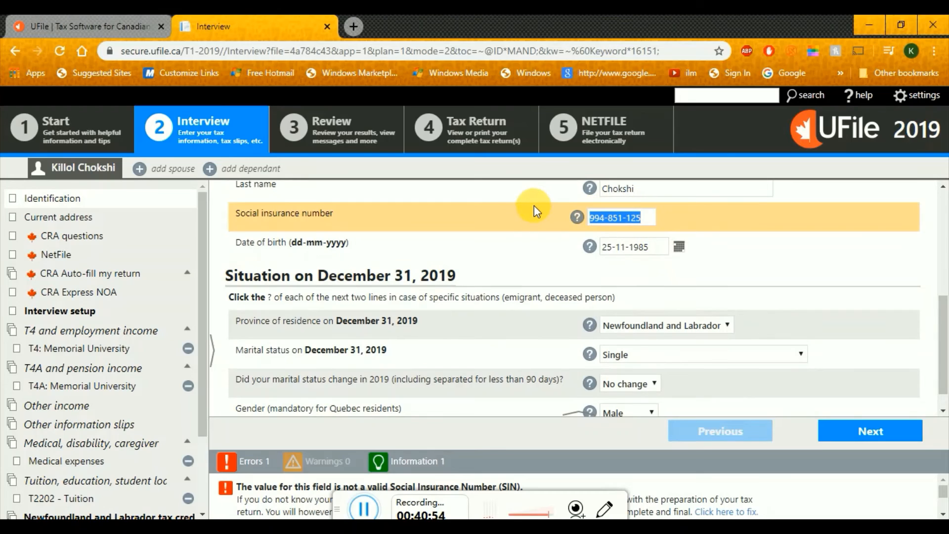
pyautogui.write('000-000-0')
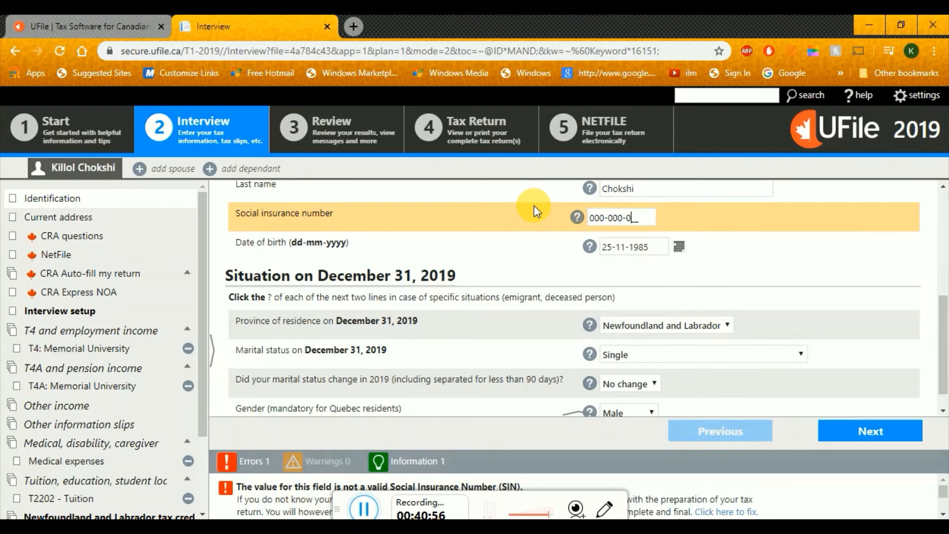
pyautogui.press('BackSpace')
pyautogui.press('BackSpace')
pyautogui.press('BackSpace')
pyautogui.press('BackSpace')
pyautogui.press('BackSpace')
pyautogui.press('BackSpace')
pyautogui.write('000000')
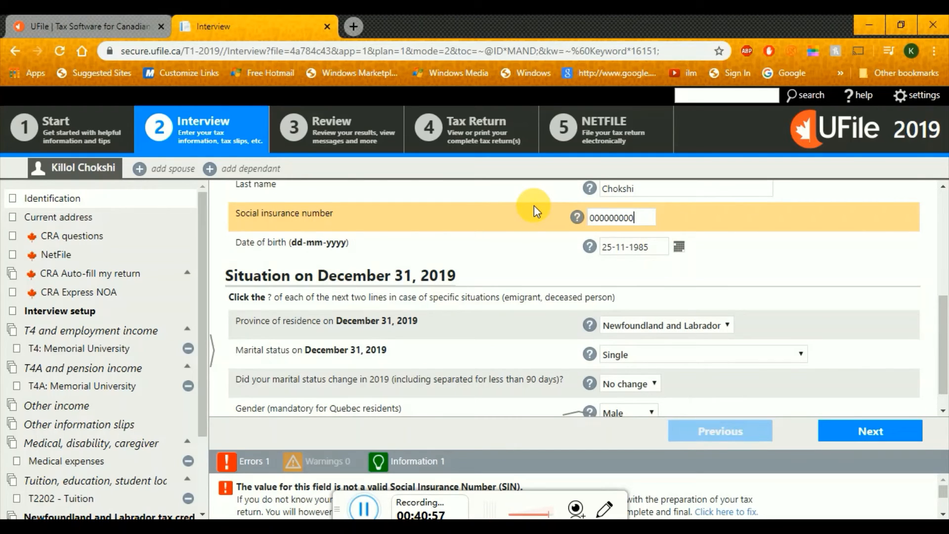
pyautogui.click(898, 438)
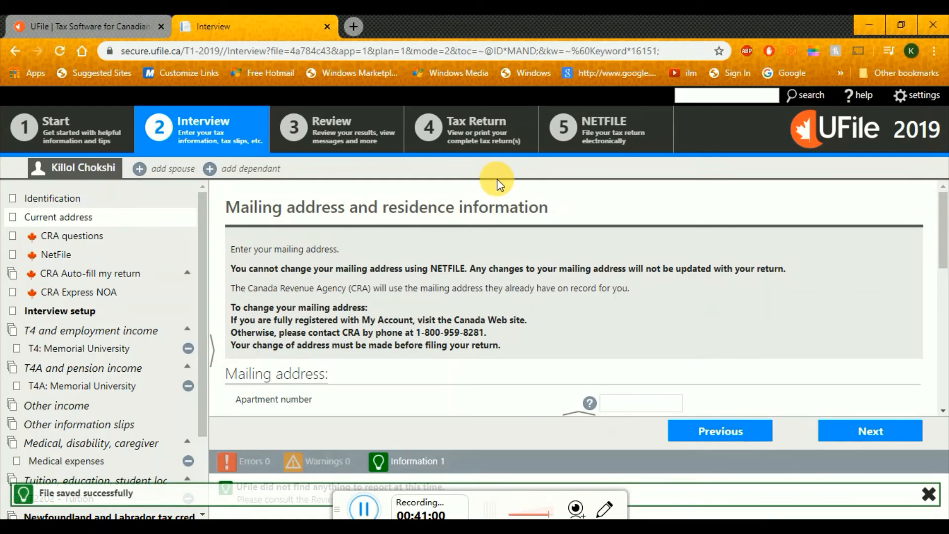
# Show the Review results and highlight the $1,469.99 total refund
pyautogui.click(351, 133)
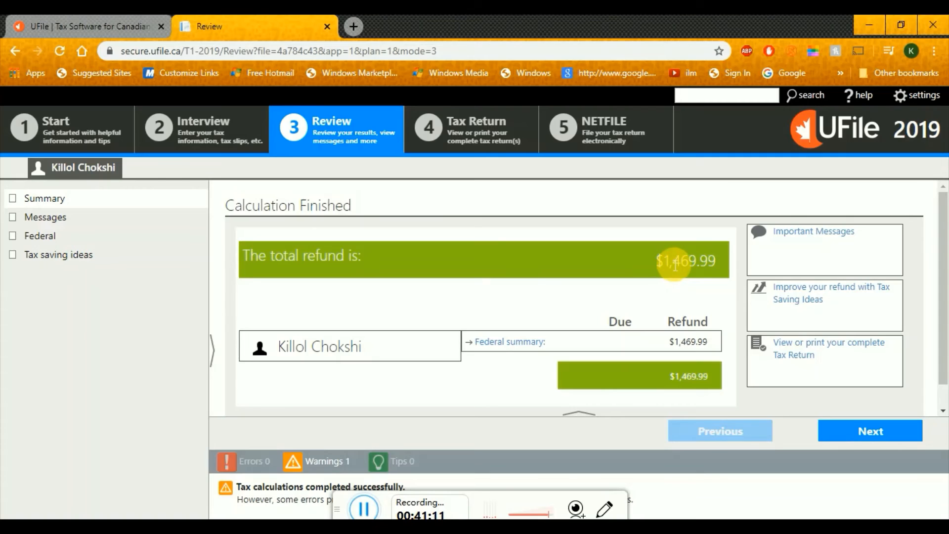
pyautogui.moveTo(671, 265); pyautogui.dragTo(721, 263)
pyautogui.click(682, 299)
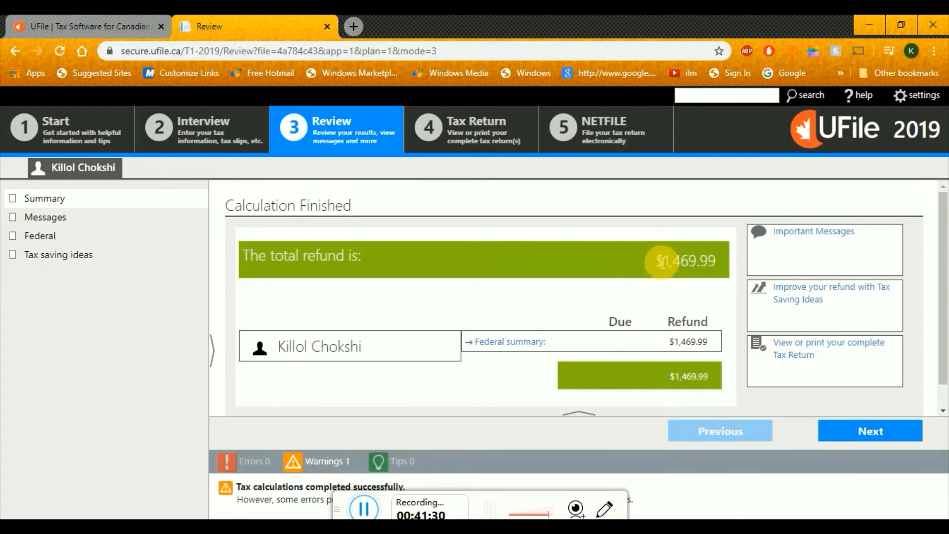
pyautogui.moveTo(662, 262); pyautogui.dragTo(718, 267)
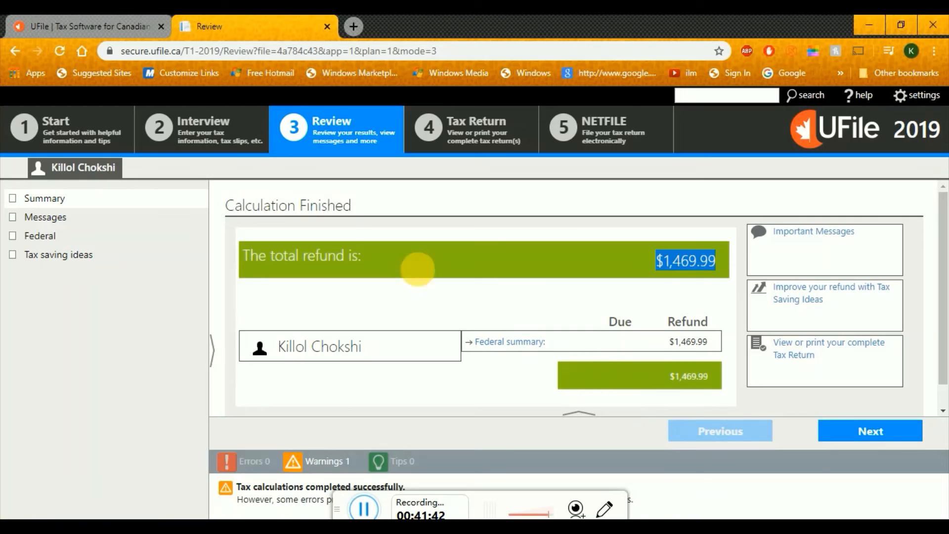
# Open Messages and scroll to the single invalid-SIN warning
pyautogui.click(53, 217)
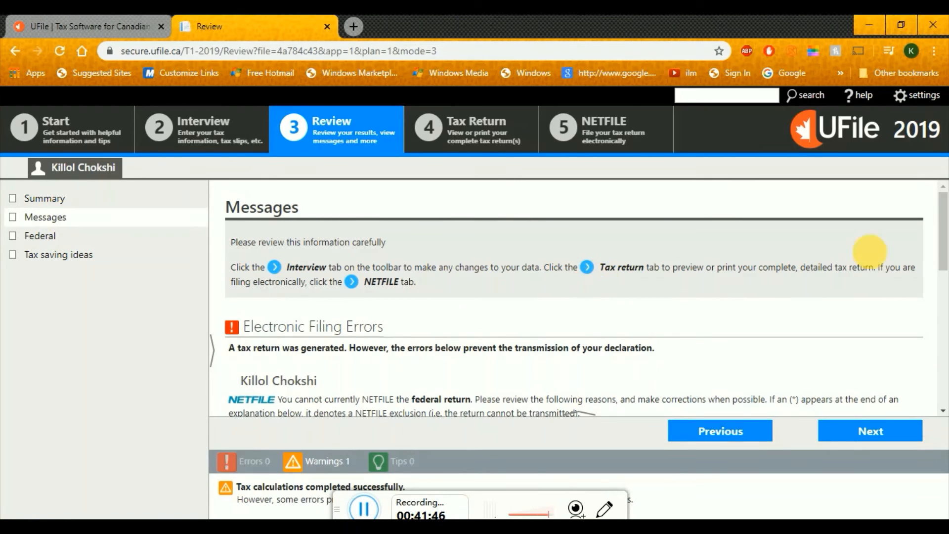
pyautogui.moveTo(943, 239); pyautogui.dragTo(945, 337)
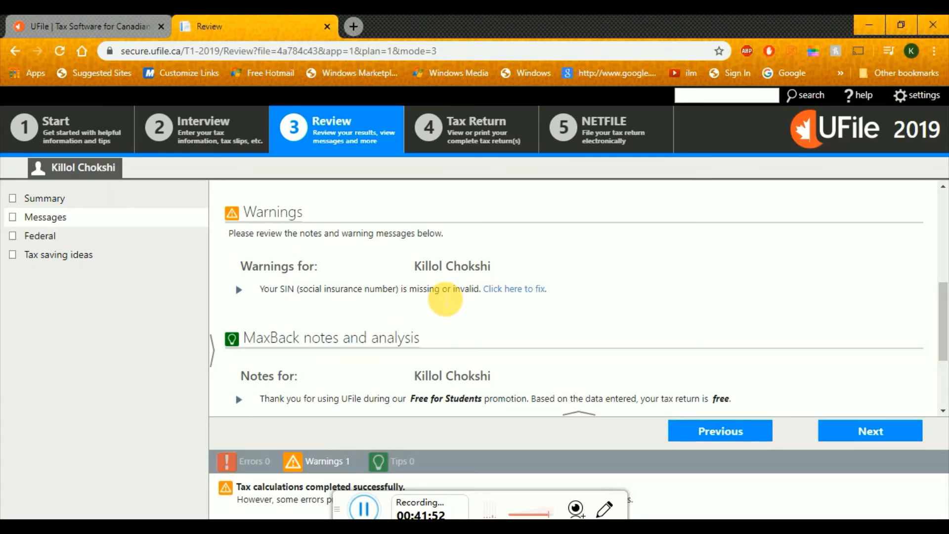
pyautogui.moveTo(945, 303); pyautogui.dragTo(946, 363)
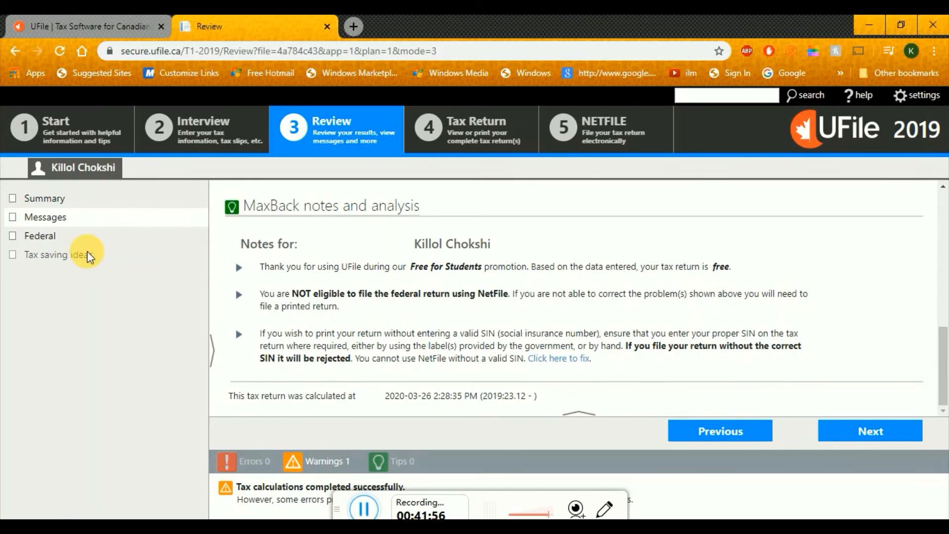
# Scroll the federal summary, highlighting key amounts including the $1,469.99 refund and total credits
pyautogui.click(38, 236)
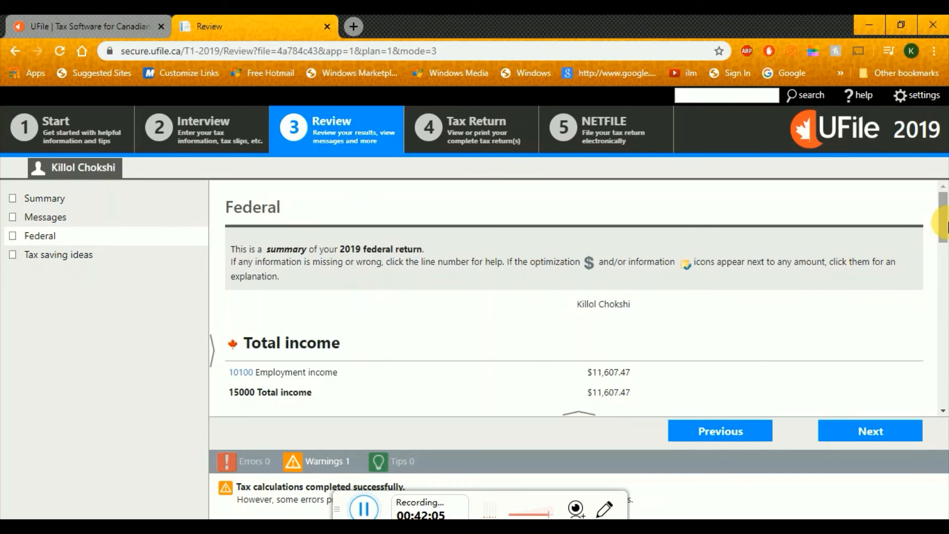
pyautogui.moveTo(946, 223); pyautogui.dragTo(945, 250)
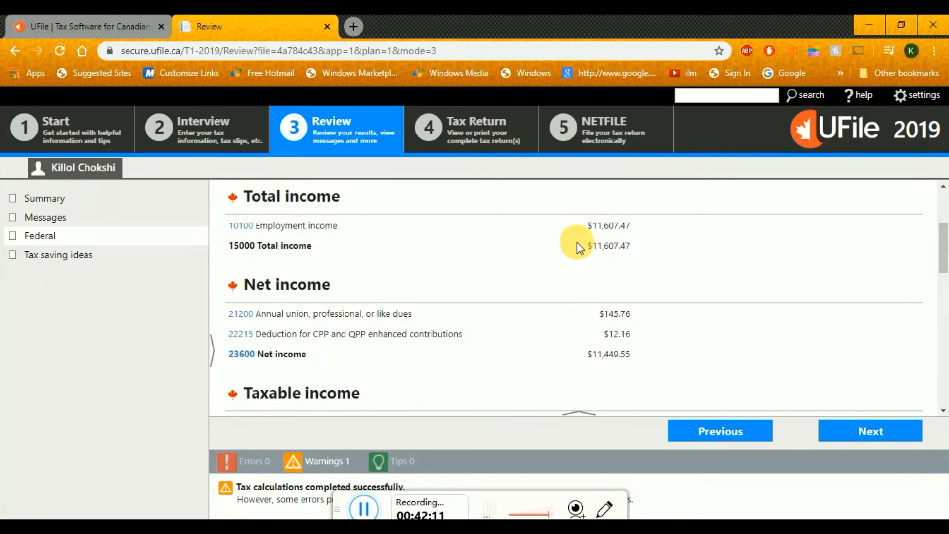
pyautogui.moveTo(584, 243); pyautogui.dragTo(635, 248)
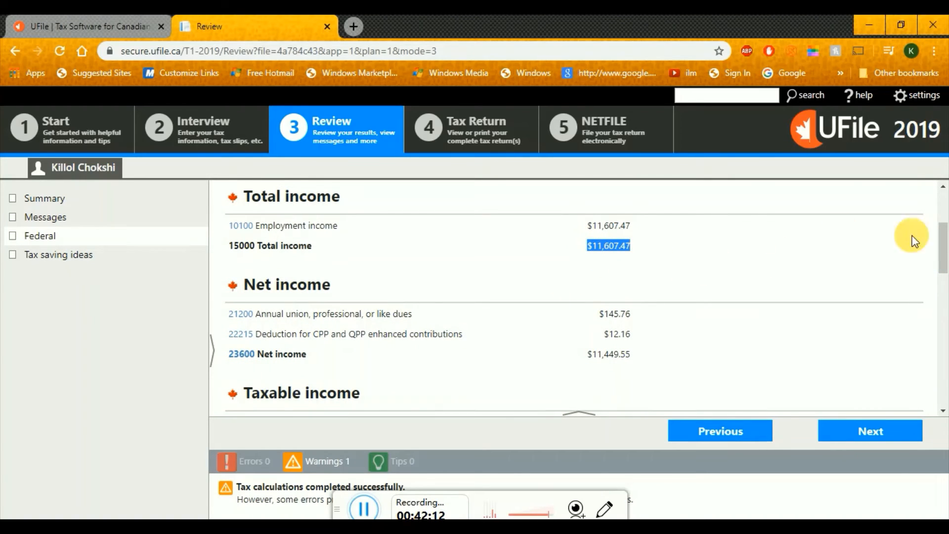
pyautogui.moveTo(947, 242); pyautogui.dragTo(945, 349)
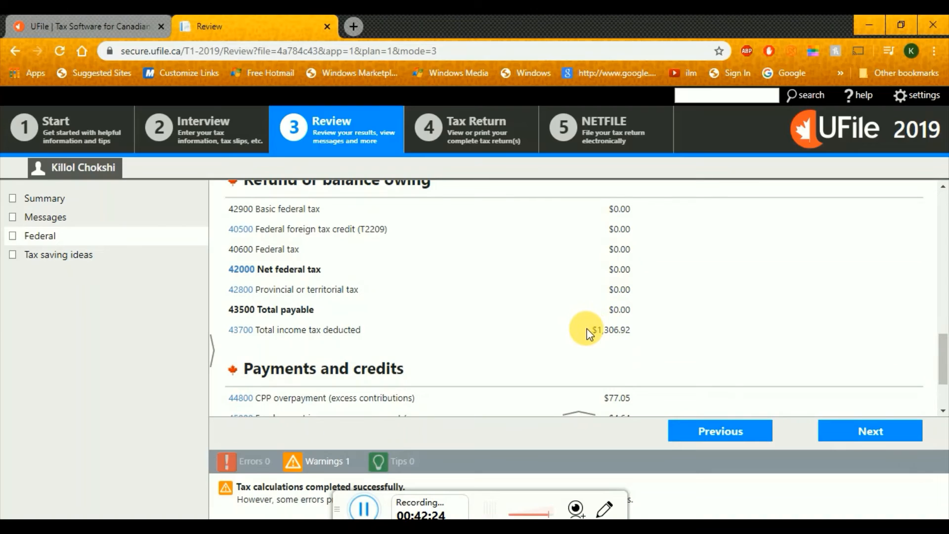
pyautogui.moveTo(583, 328); pyautogui.dragTo(634, 336)
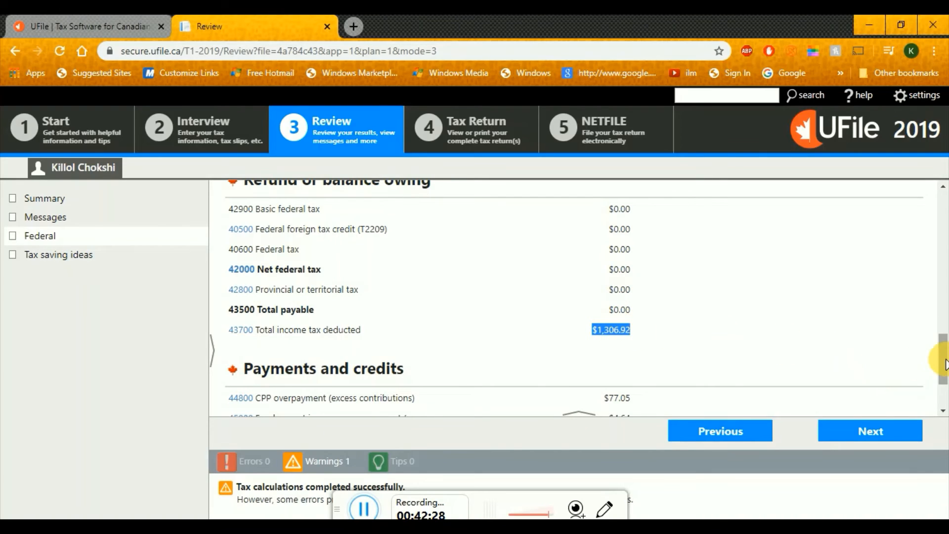
pyautogui.moveTo(945, 365); pyautogui.dragTo(946, 380)
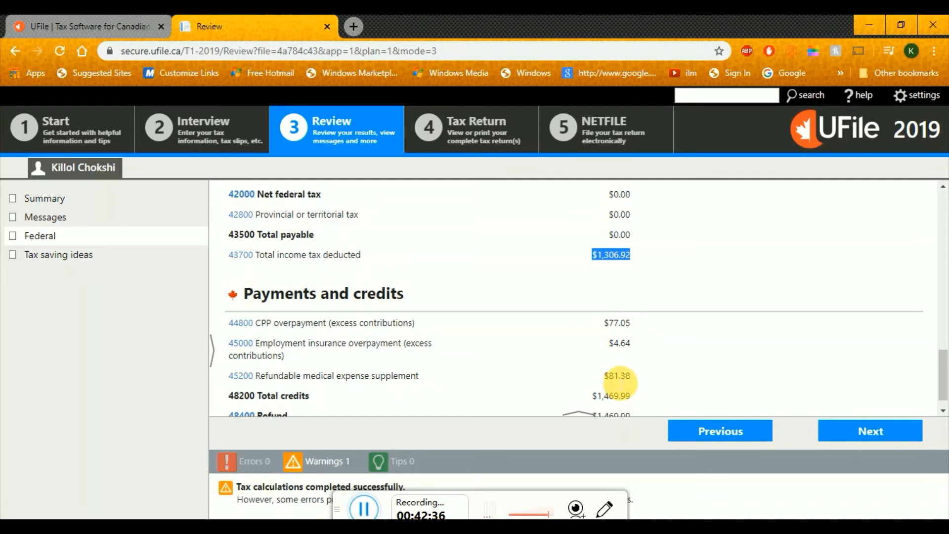
pyautogui.moveTo(944, 374); pyautogui.dragTo(945, 380)
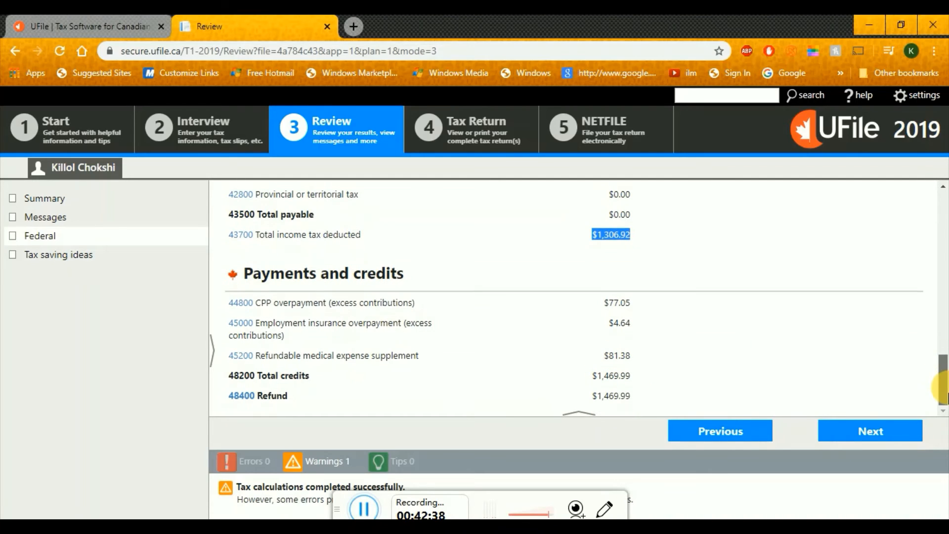
pyautogui.moveTo(590, 397); pyautogui.dragTo(636, 400)
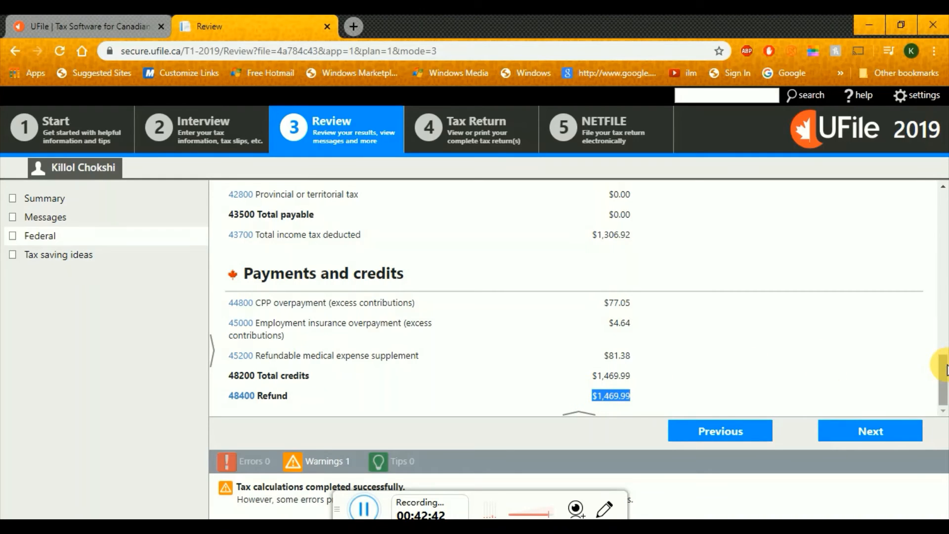
pyautogui.moveTo(945, 370)
pyautogui.mouseDown()
pyautogui.moveTo(945, 291)
pyautogui.moveTo(946, 353)
pyautogui.mouseUp()
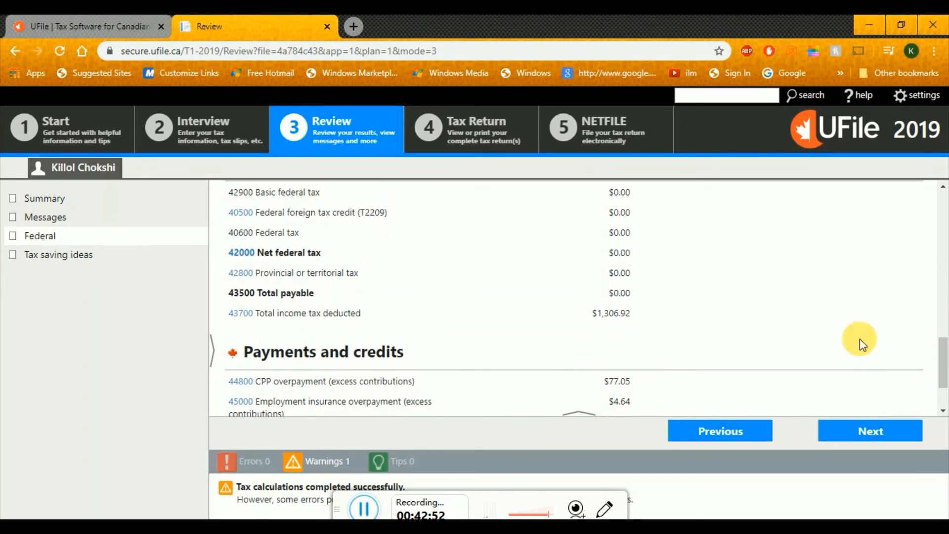
pyautogui.scroll(-2, 942, 395)
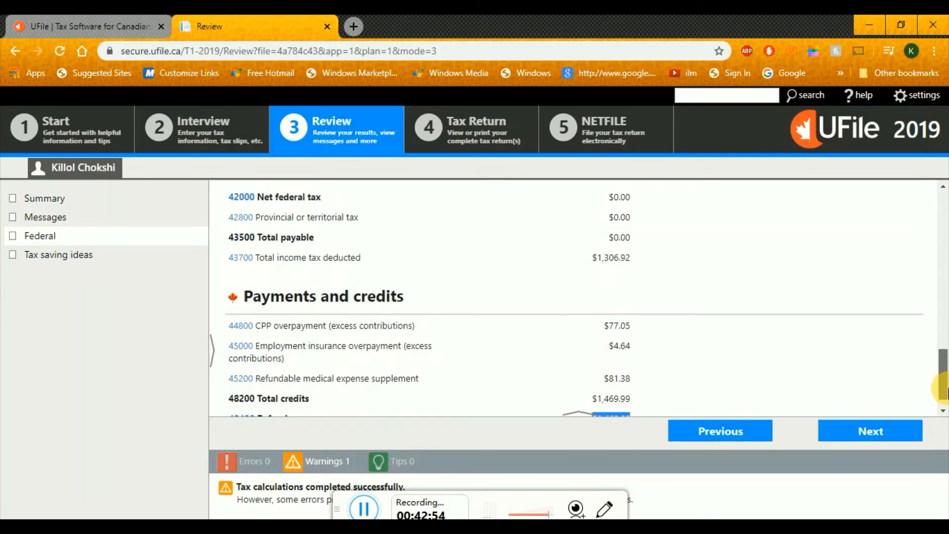
pyautogui.moveTo(594, 376); pyautogui.dragTo(634, 376)
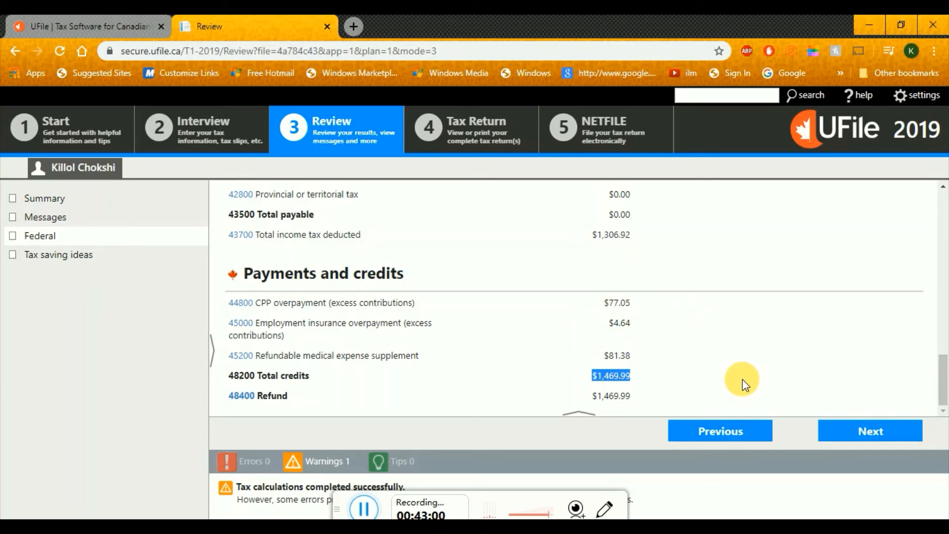
pyautogui.moveTo(943, 379); pyautogui.dragTo(945, 198)
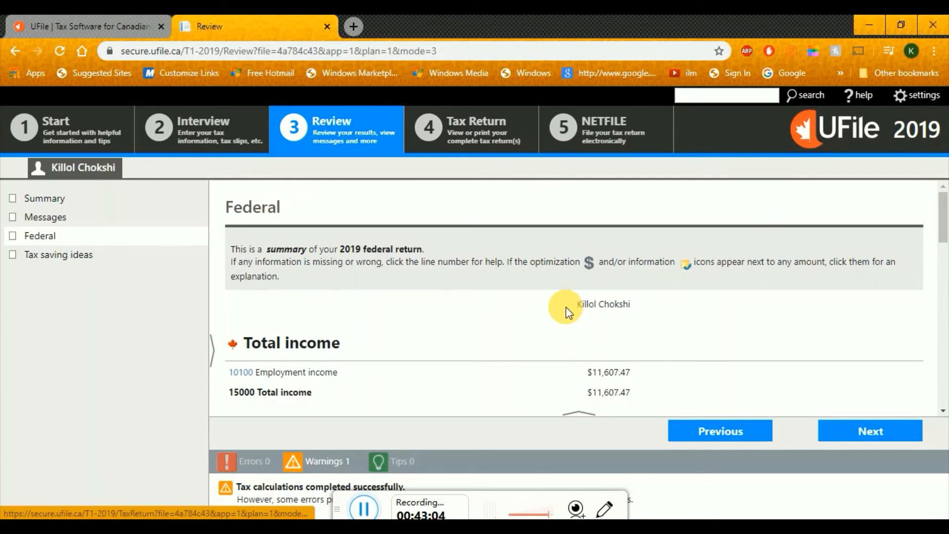
# Confirm the taxpayer's name in the Almost Done! dialog and accept the free return
pyautogui.click(467, 130)
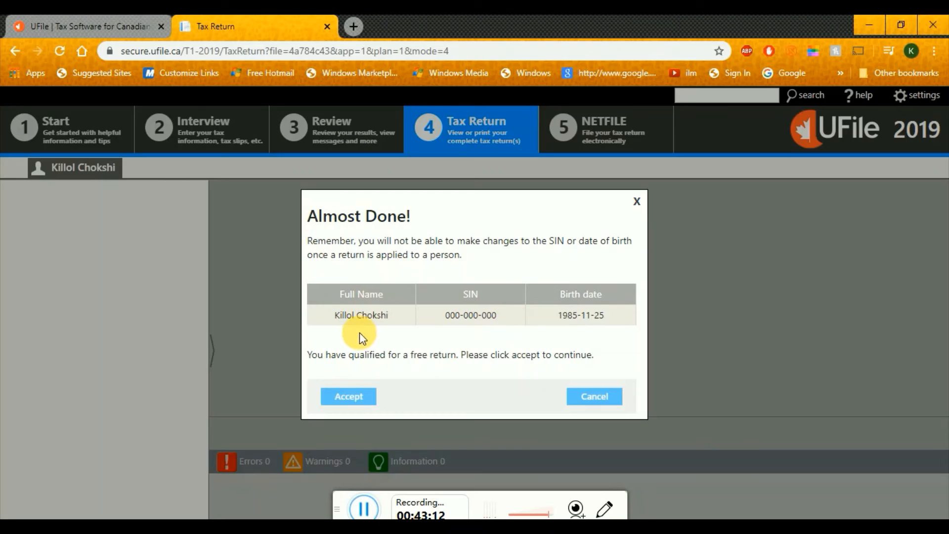
pyautogui.moveTo(333, 314); pyautogui.dragTo(612, 316)
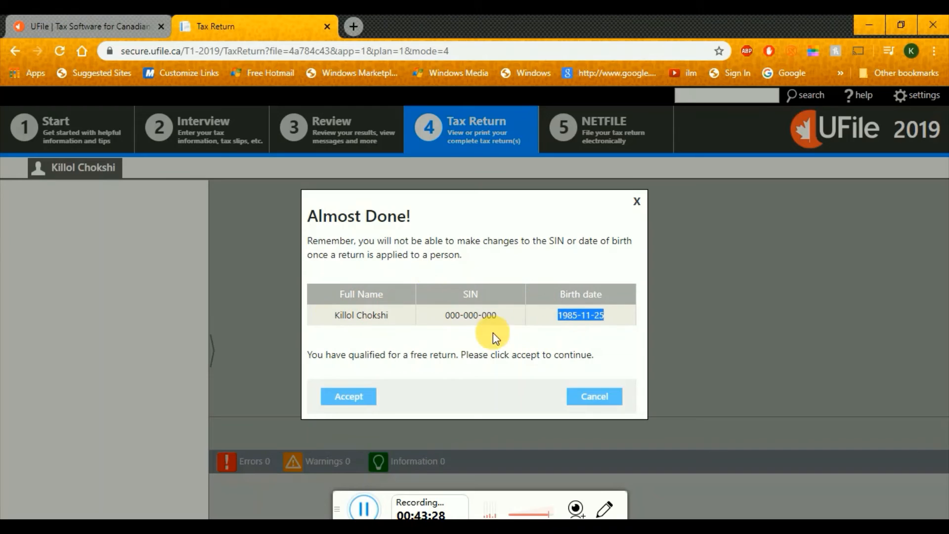
pyautogui.click(365, 403)
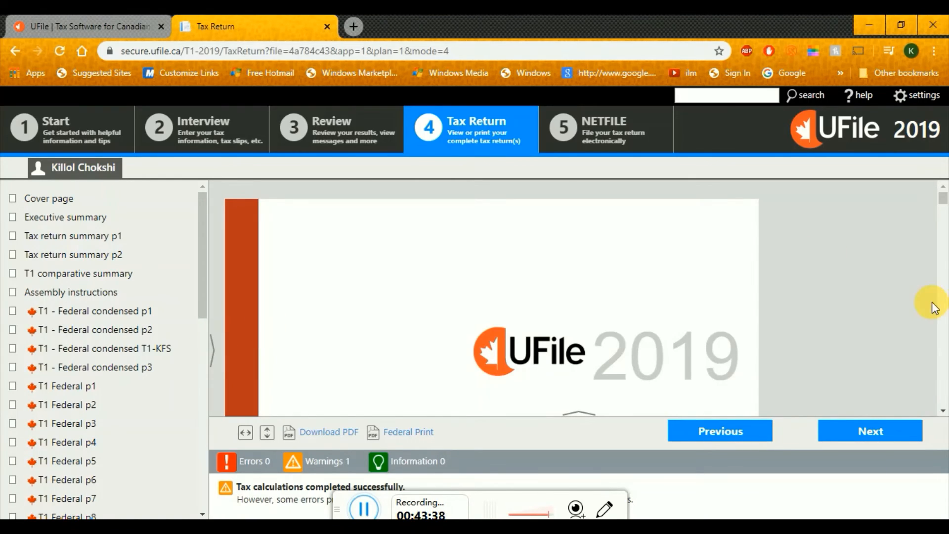
# Scroll the return preview and the GST credit calculation form, then view the NETFILE filing status
pyautogui.moveTo(946, 201); pyautogui.dragTo(946, 204)
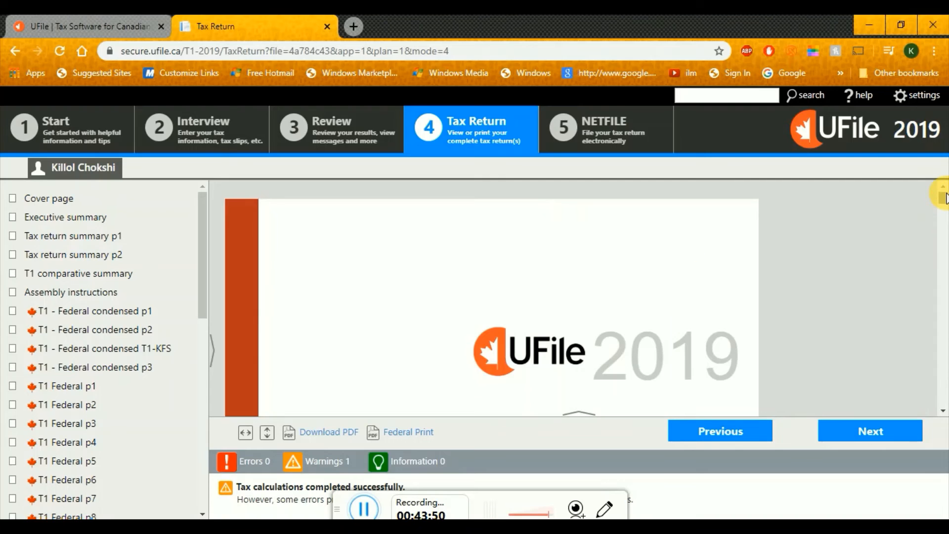
pyautogui.moveTo(944, 197); pyautogui.dragTo(943, 217)
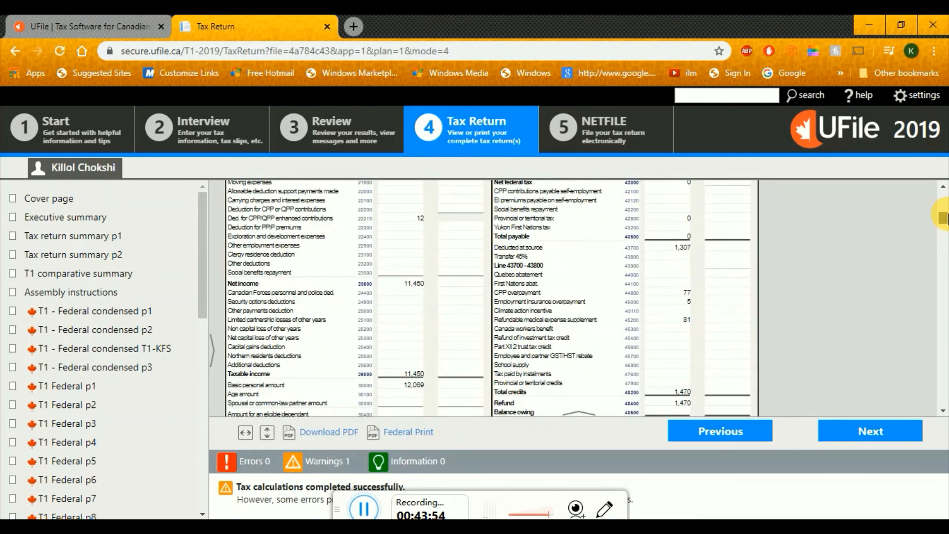
pyautogui.moveTo(201, 250); pyautogui.dragTo(211, 404)
pyautogui.moveTo(213, 419)
pyautogui.mouseDown()
pyautogui.moveTo(212, 429)
pyautogui.moveTo(205, 418)
pyautogui.mouseUp()
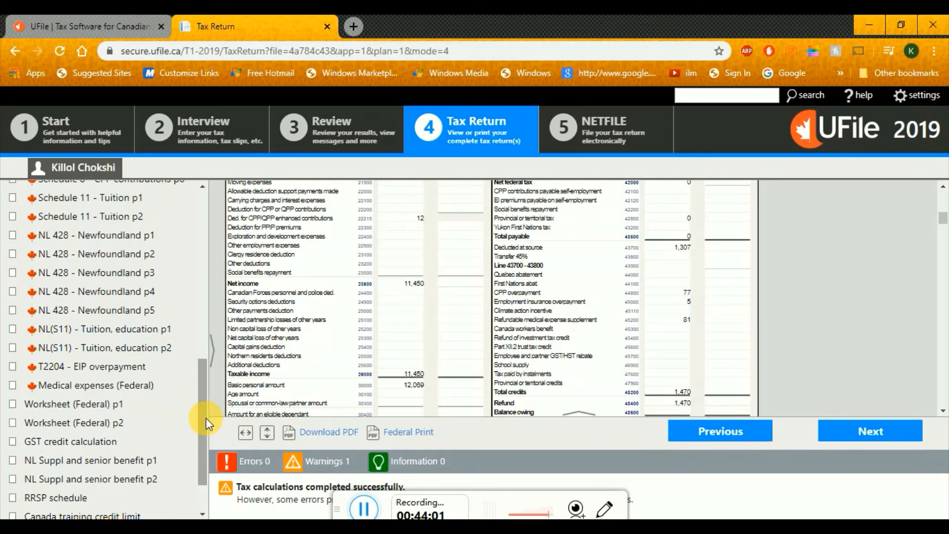
pyautogui.click(75, 444)
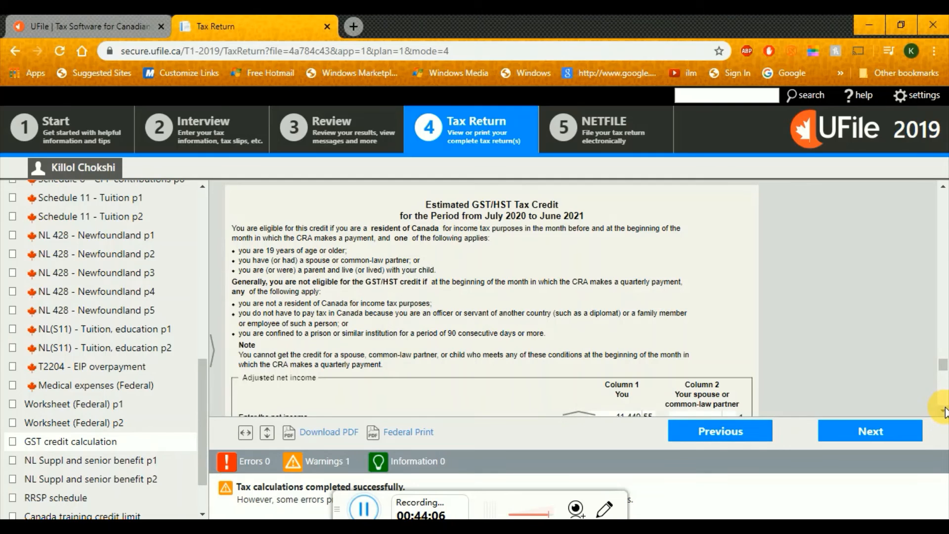
pyautogui.scroll(-7, 944, 412)
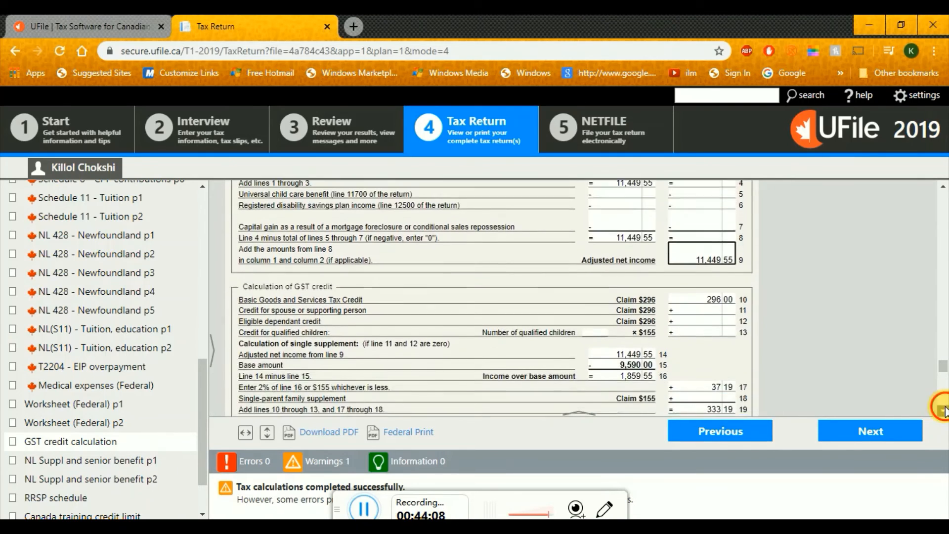
pyautogui.scroll(-7, 945, 412)
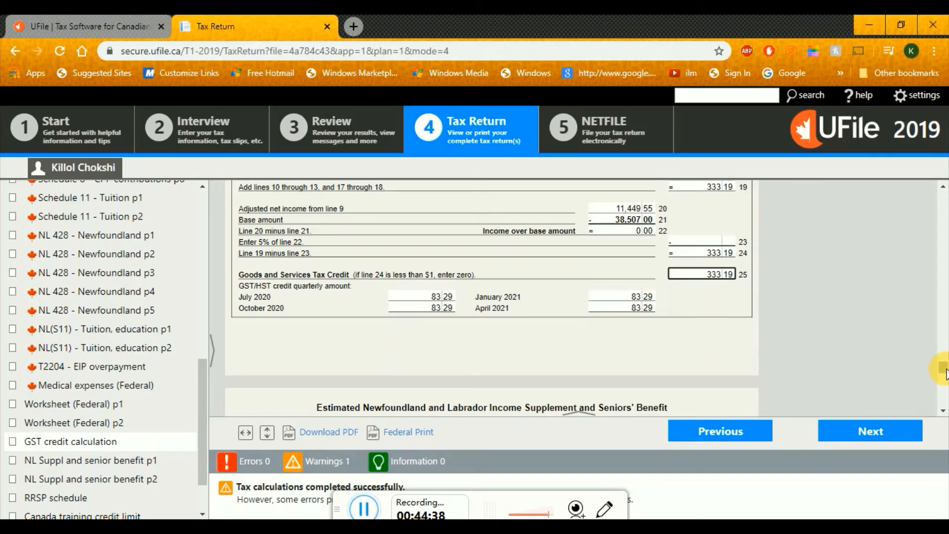
pyautogui.moveTo(944, 368); pyautogui.dragTo(944, 195)
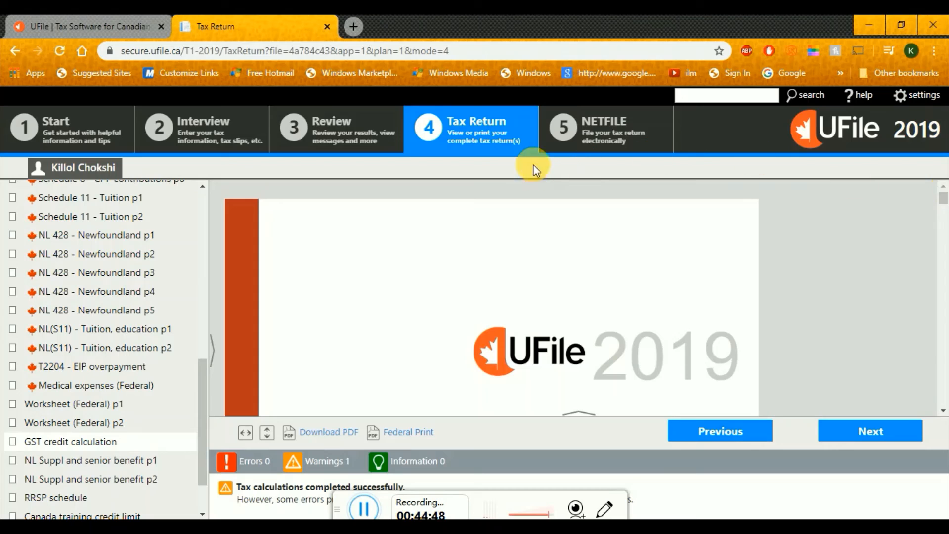
pyautogui.click(591, 141)
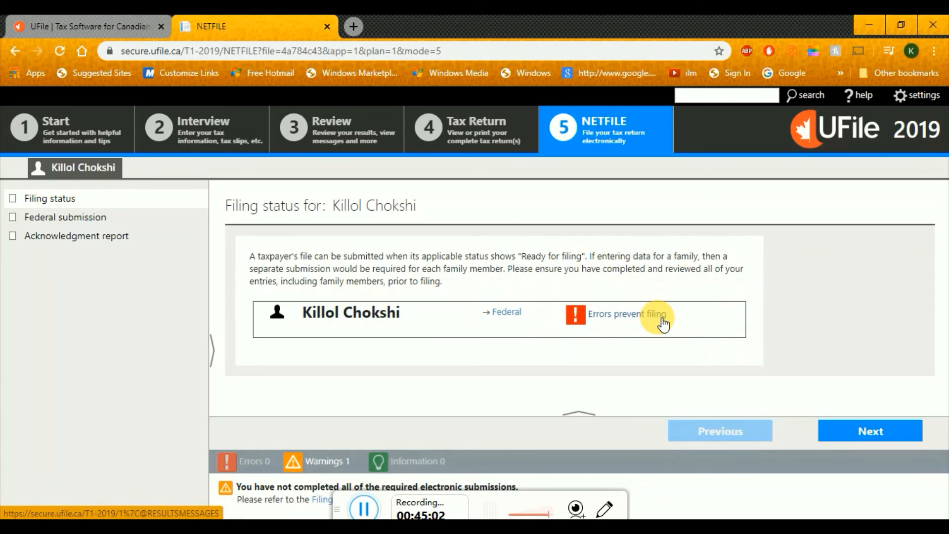
# Read the federal return's NETFILE error messages, then go back to the Interview's mailing address page
pyautogui.click(514, 313)
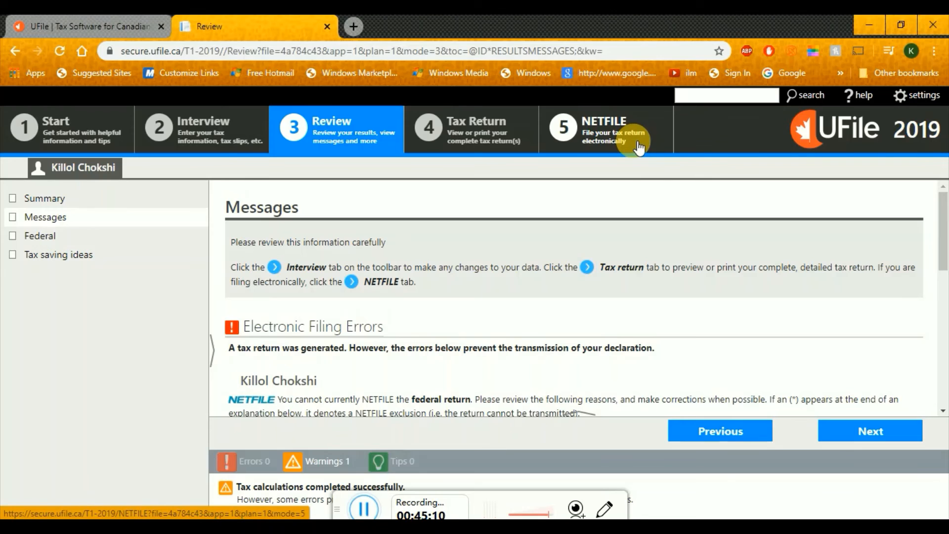
pyautogui.click(637, 144)
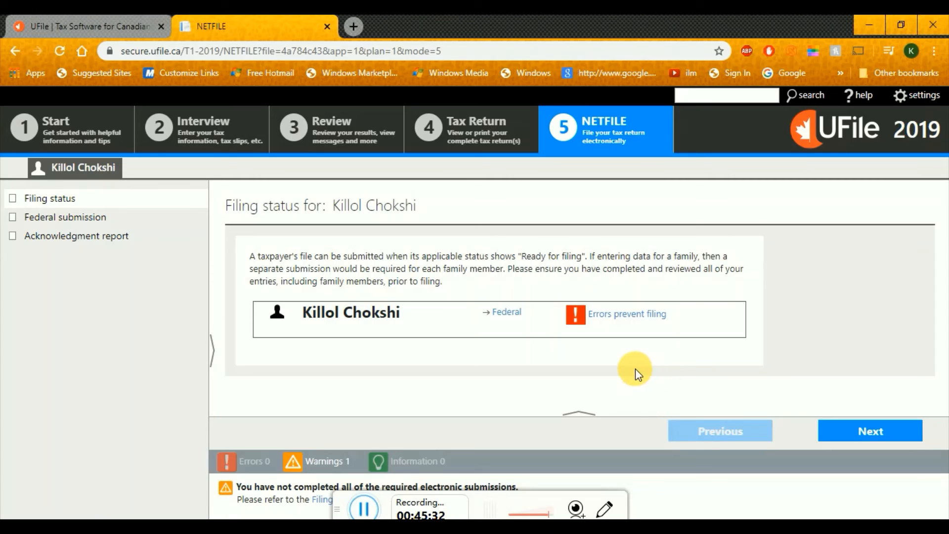
pyautogui.click(204, 132)
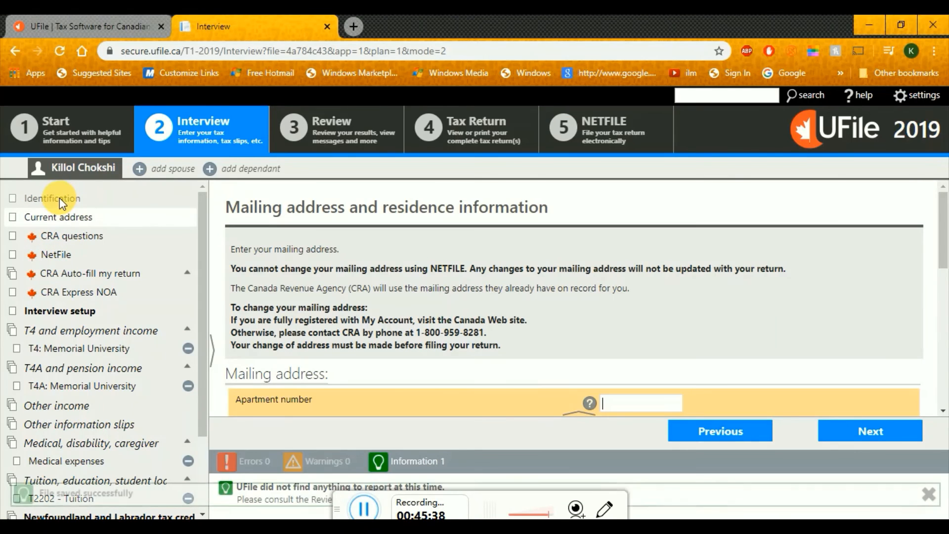
# Check the first name field under Identification, then return to the Tax Return preview
pyautogui.click(58, 197)
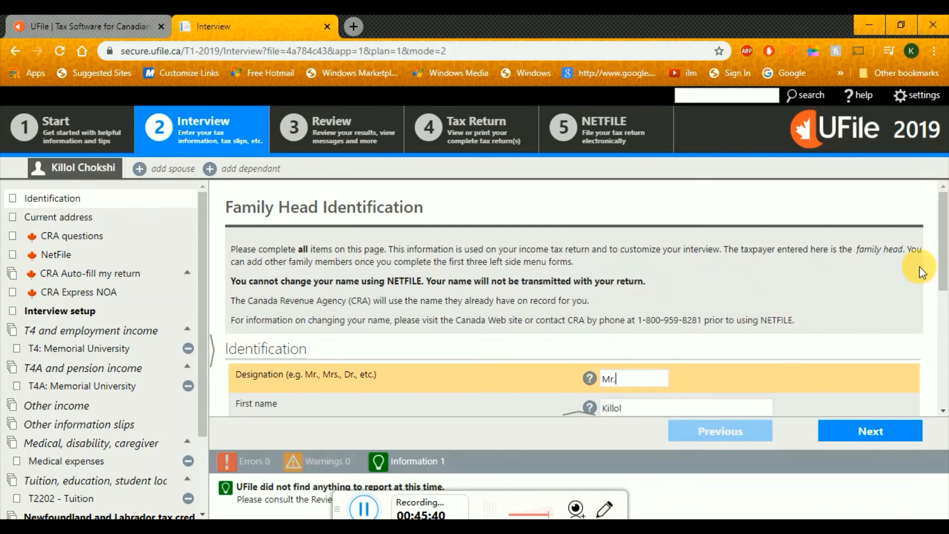
pyautogui.moveTo(947, 244); pyautogui.dragTo(945, 300)
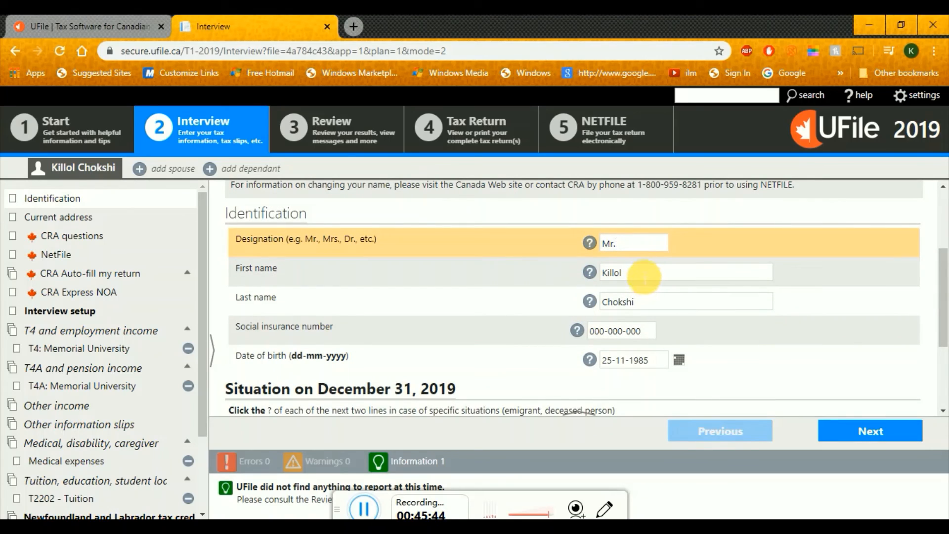
pyautogui.click(646, 277)
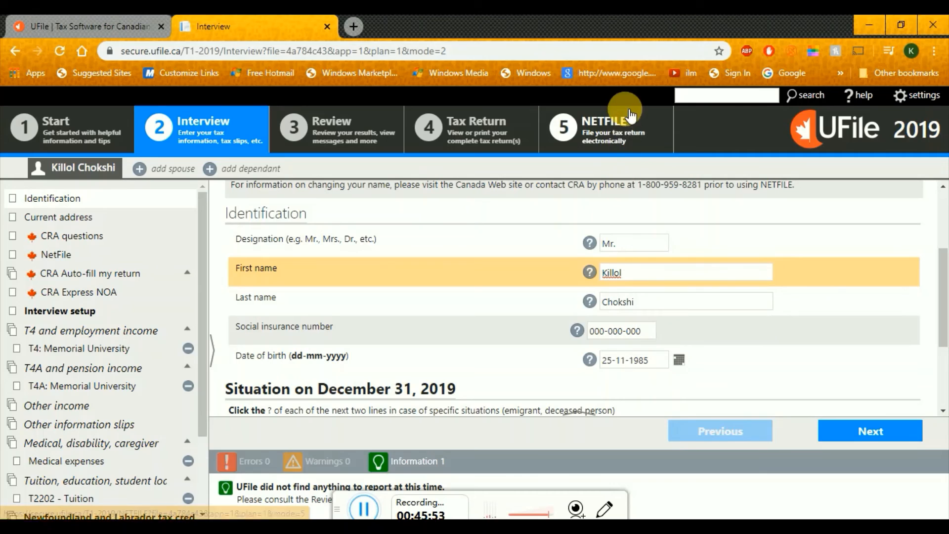
pyautogui.click(631, 127)
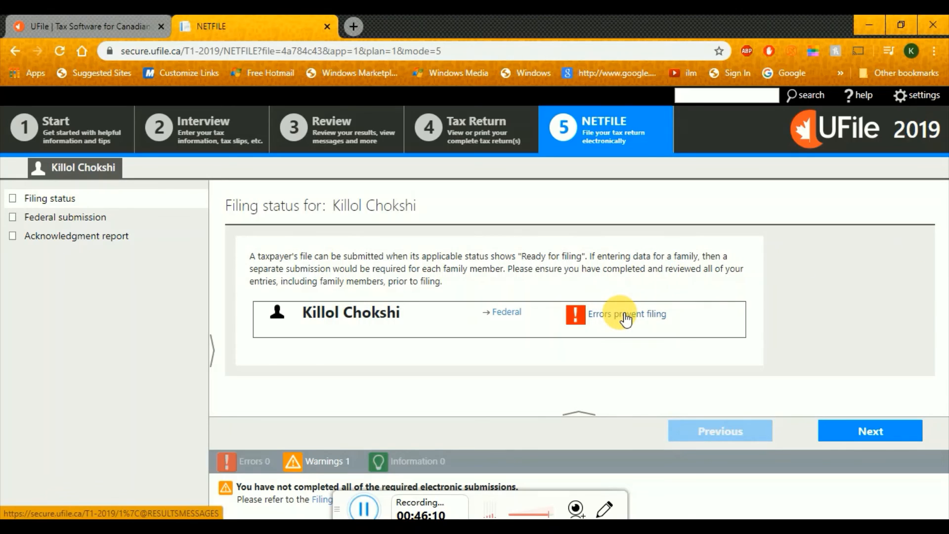
pyautogui.click(503, 131)
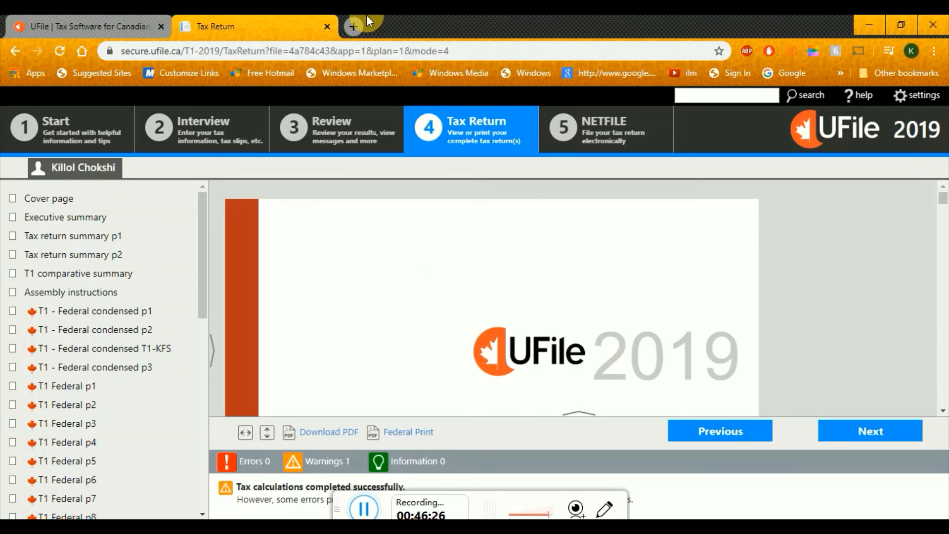
# Search Google for 'sudbury tax center address' and select 1050 Notre Dame Ave, Sudbury, ON P3A 5C2
pyautogui.click(352, 26)
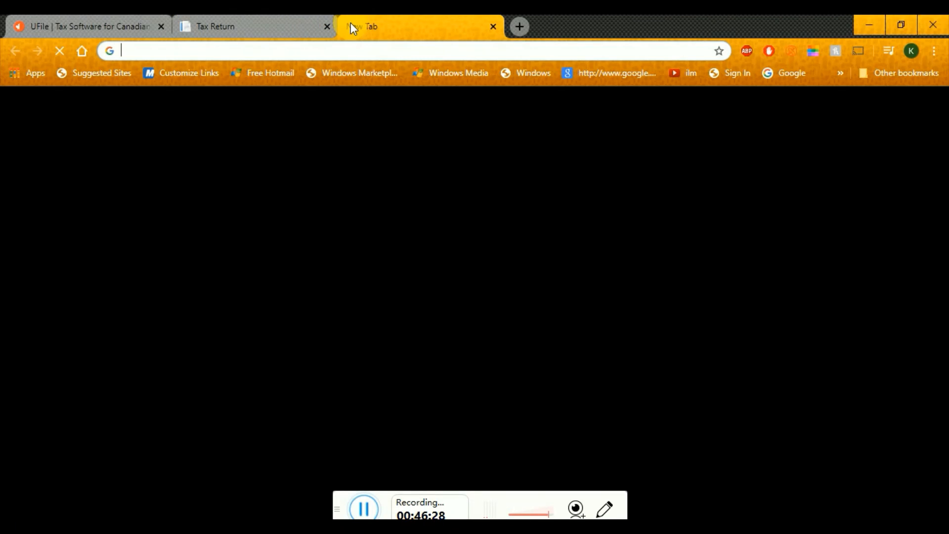
pyautogui.write('Sub')
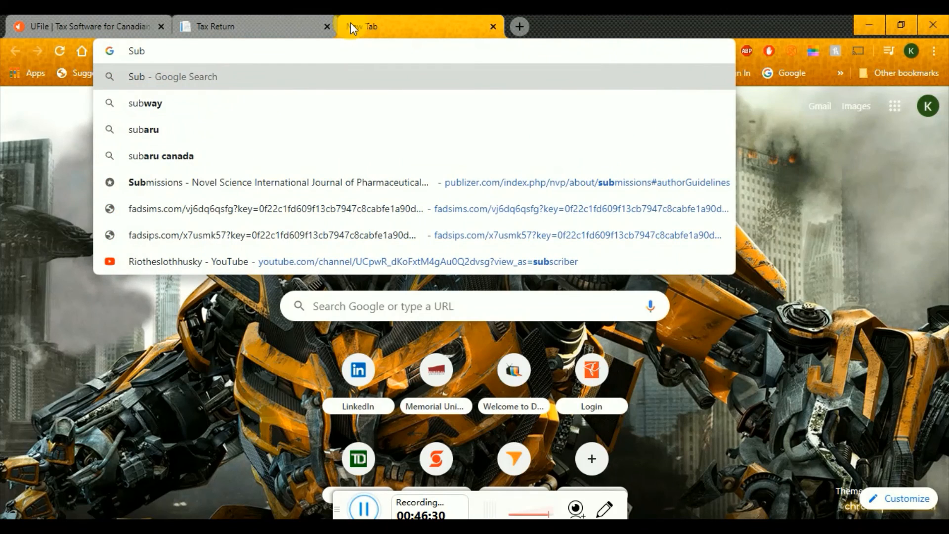
pyautogui.press('BackSpace')
pyautogui.write('dbusy')
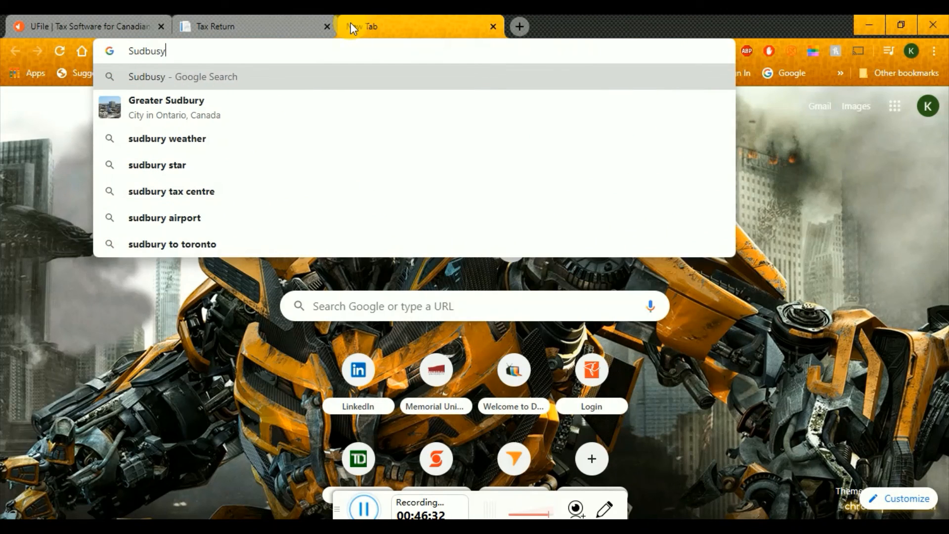
pyautogui.press('BackSpace')
pyautogui.press('BackSpace')
pyautogui.write('ry ')
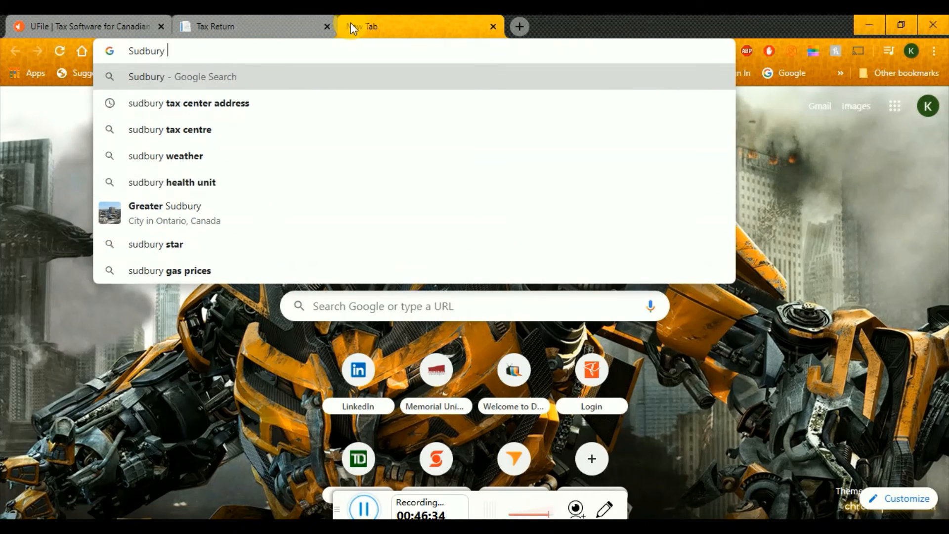
pyautogui.write('tax')
pyautogui.press('Down')
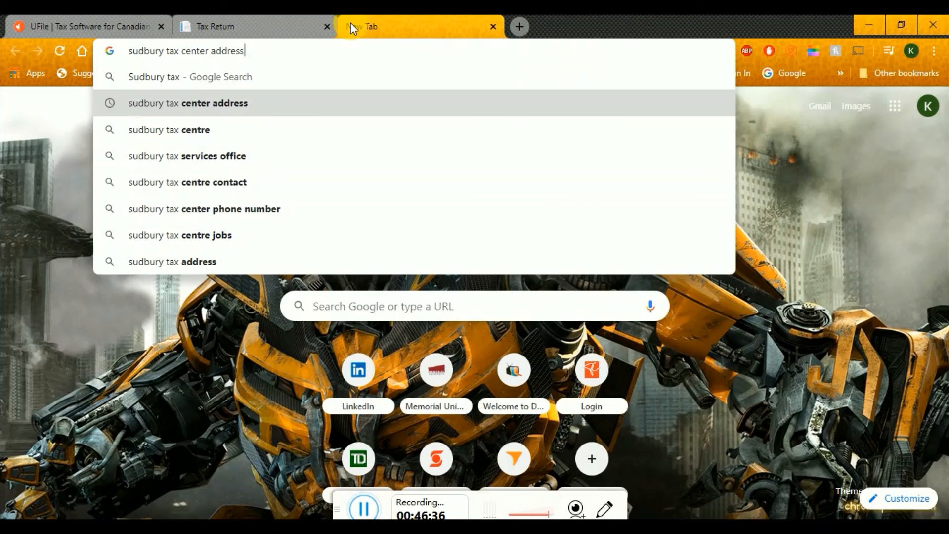
pyautogui.press('Return')
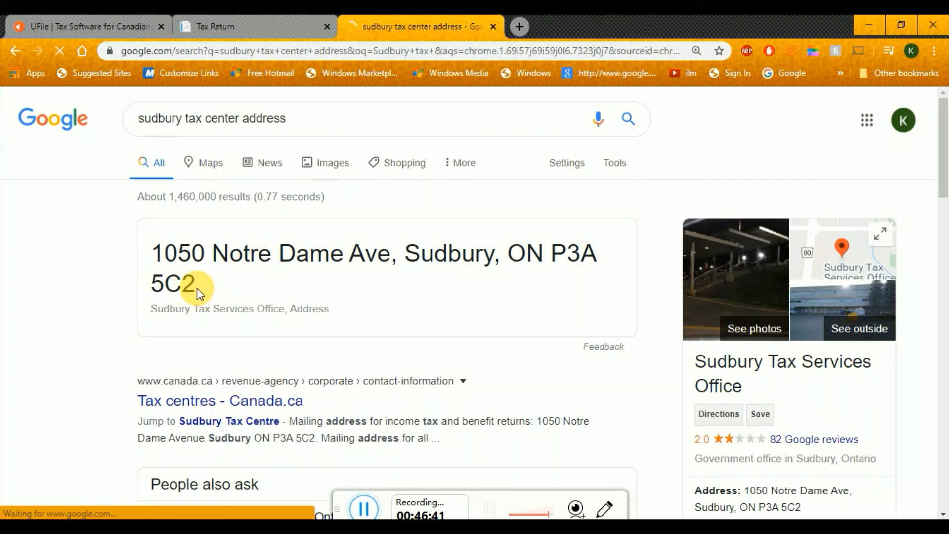
pyautogui.moveTo(198, 287); pyautogui.dragTo(163, 264)
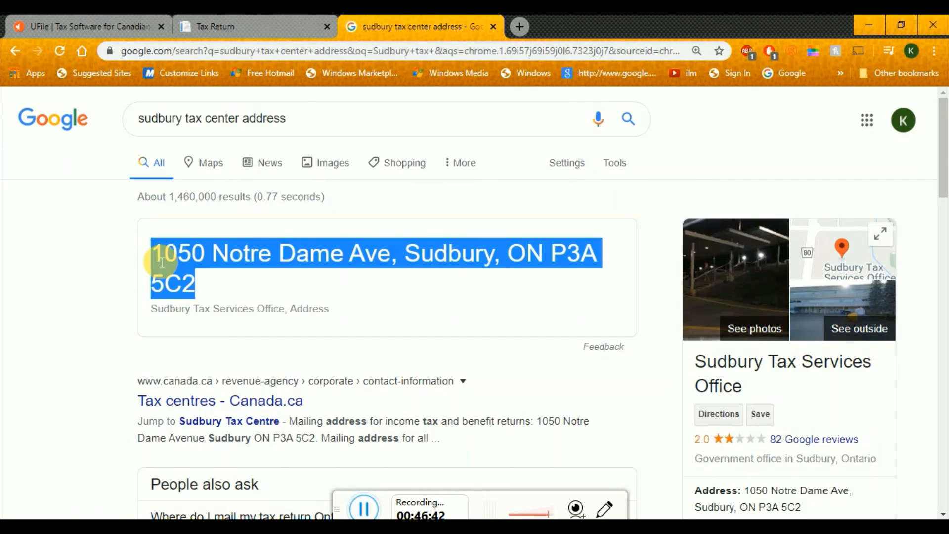
# Return to UFile's NETFILE filing status, recheck the tax centre address, and open the account options menu
pyautogui.click(232, 15)
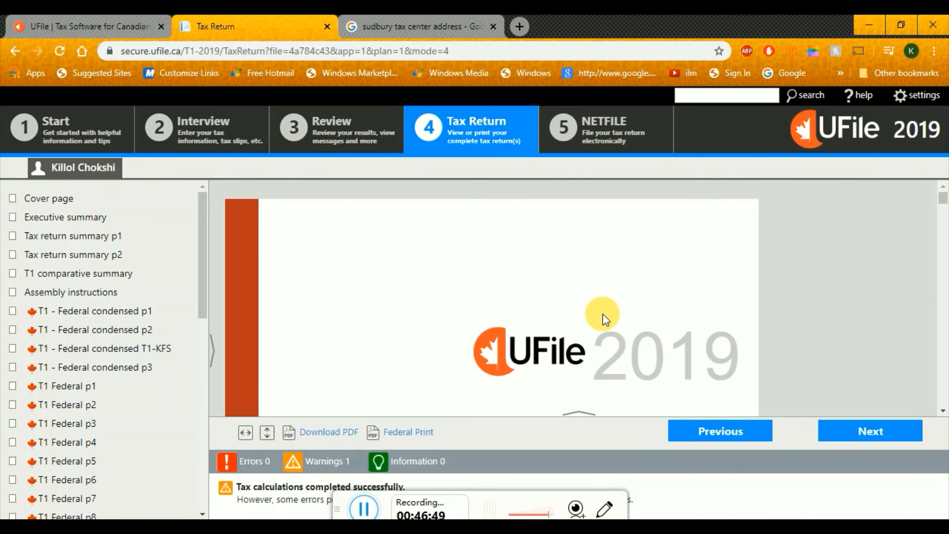
pyautogui.click(593, 144)
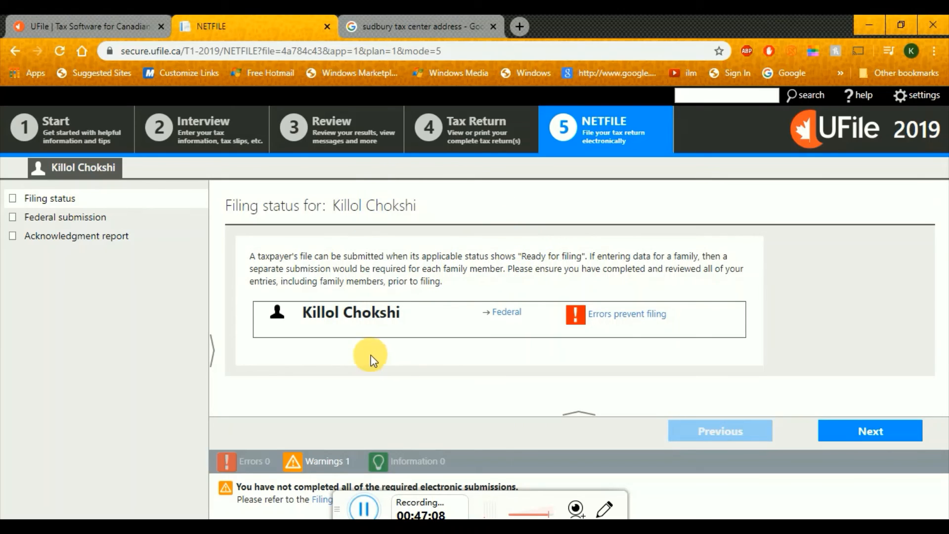
pyautogui.click(401, 20)
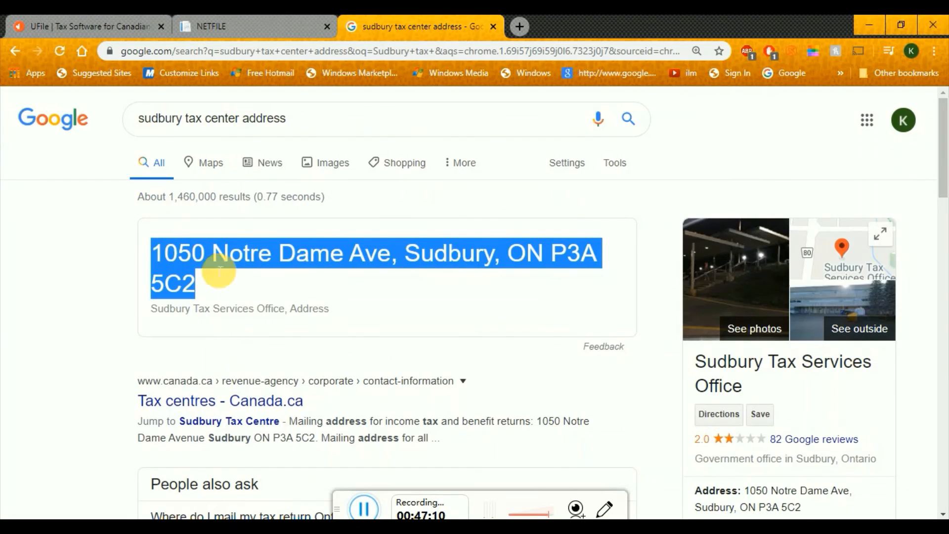
pyautogui.click(268, 20)
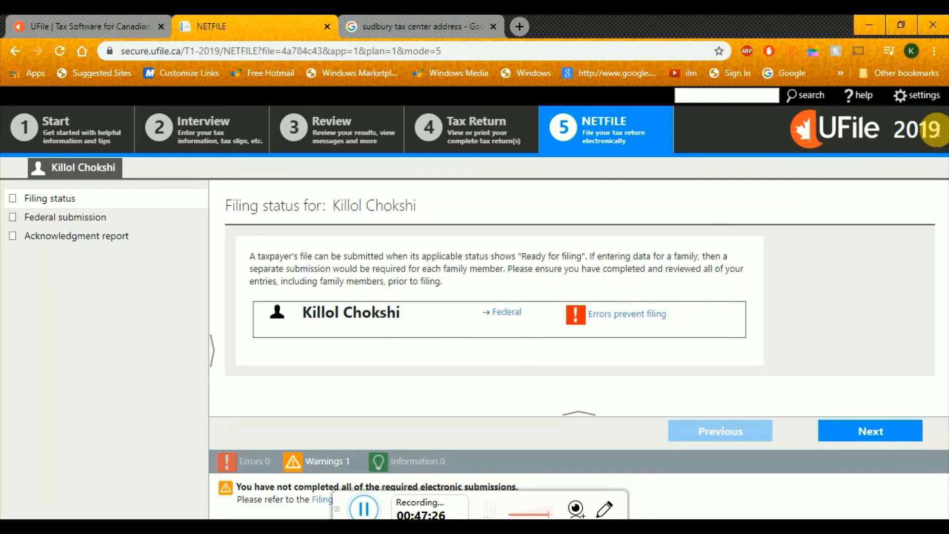
pyautogui.click(919, 96)
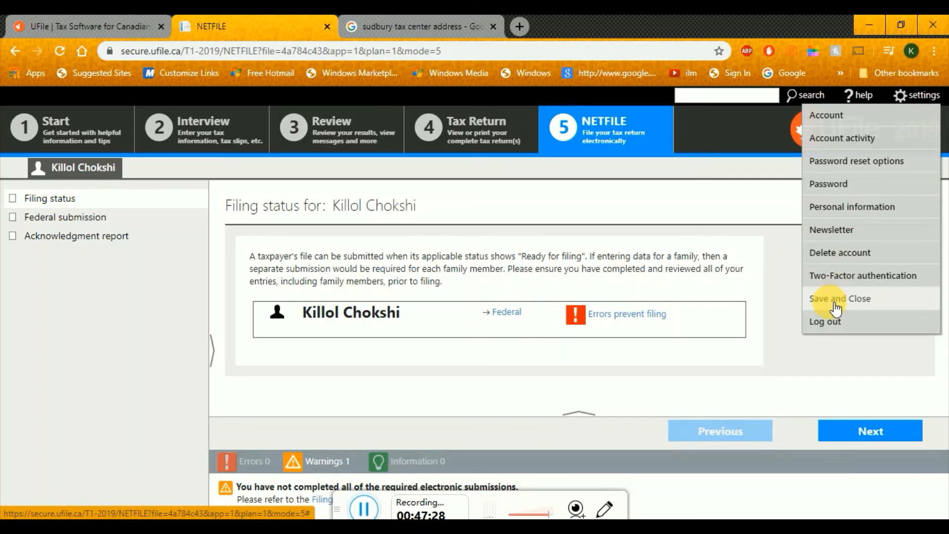